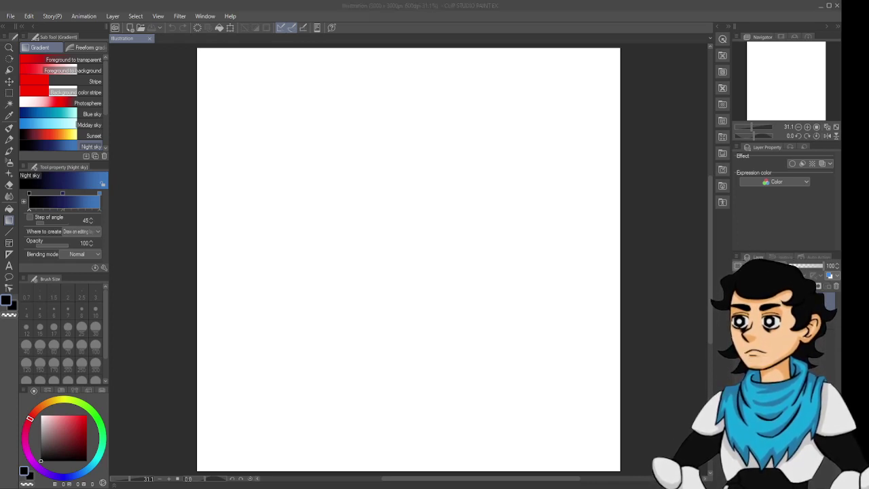
key(alt+Tab)
key(alt+Tab)
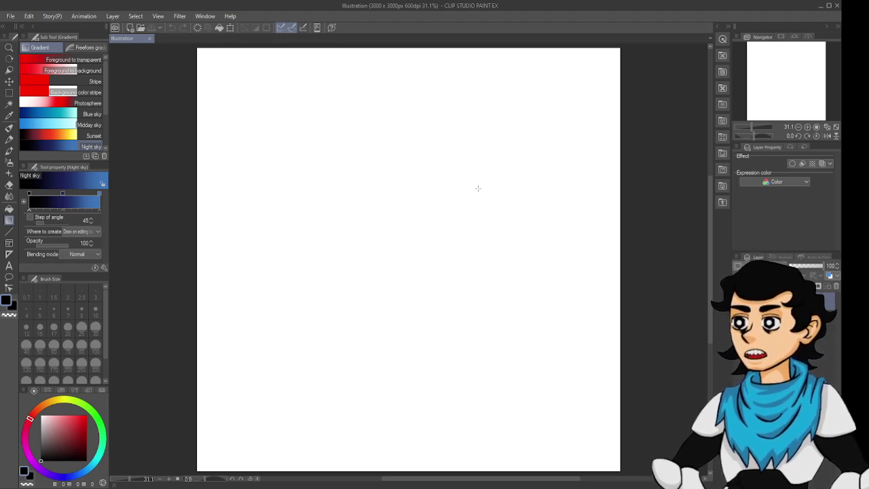
key(p)
drag(375, 144, 370, 291)
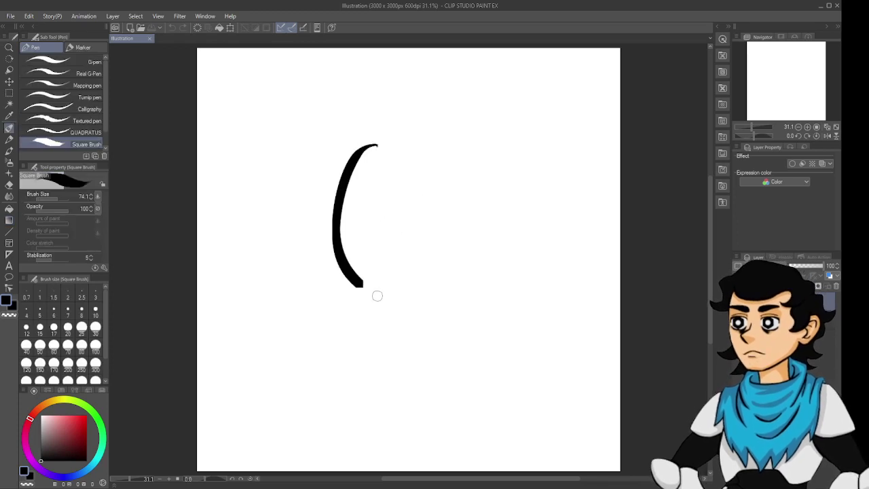
key(ctrl+z)
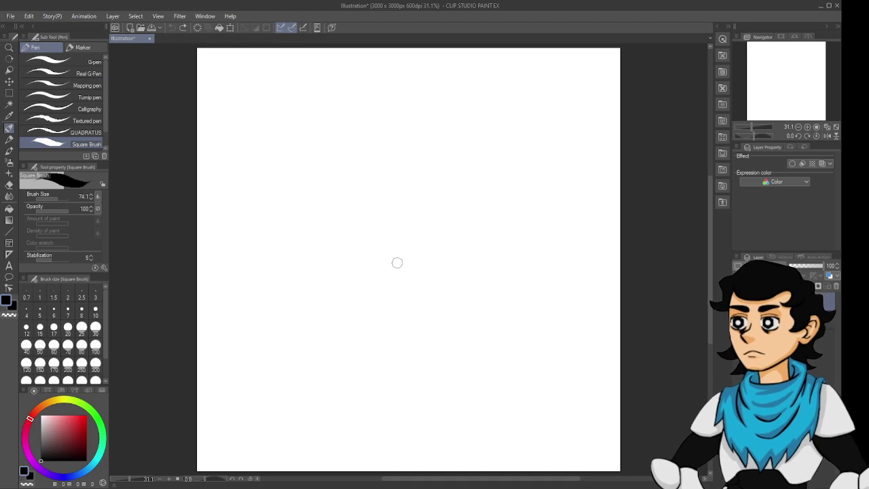
key(g)
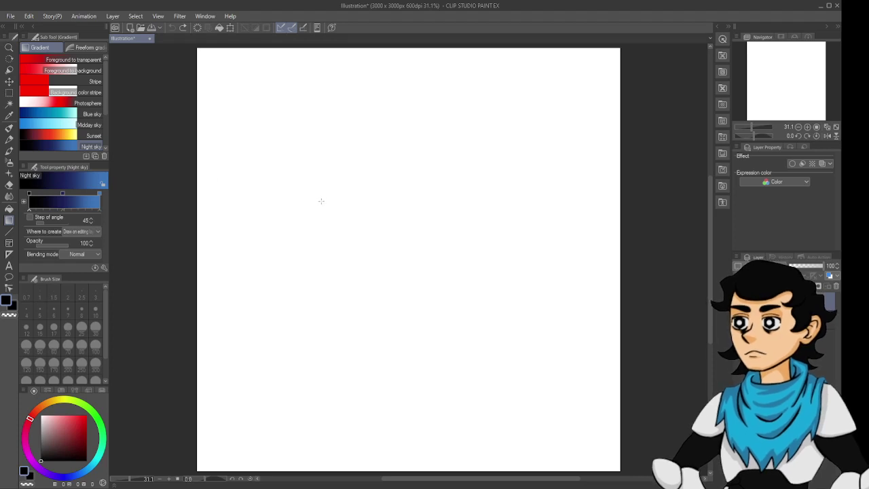
key(p)
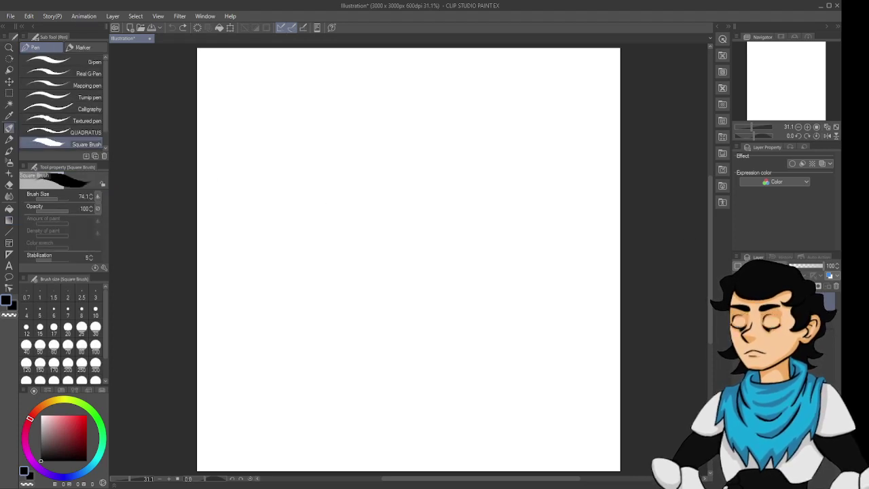
Change the paper layer's colour to dark grey and reselect the drawing layer.
click(830, 275)
click(832, 275)
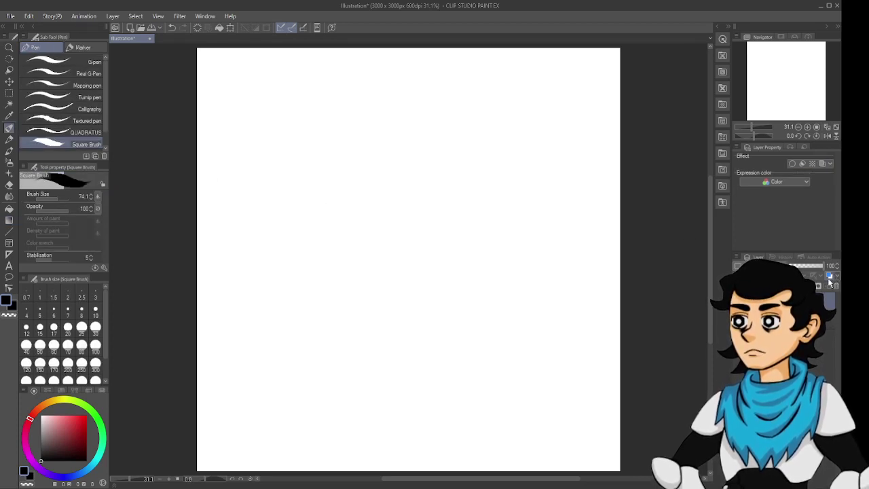
click(829, 319)
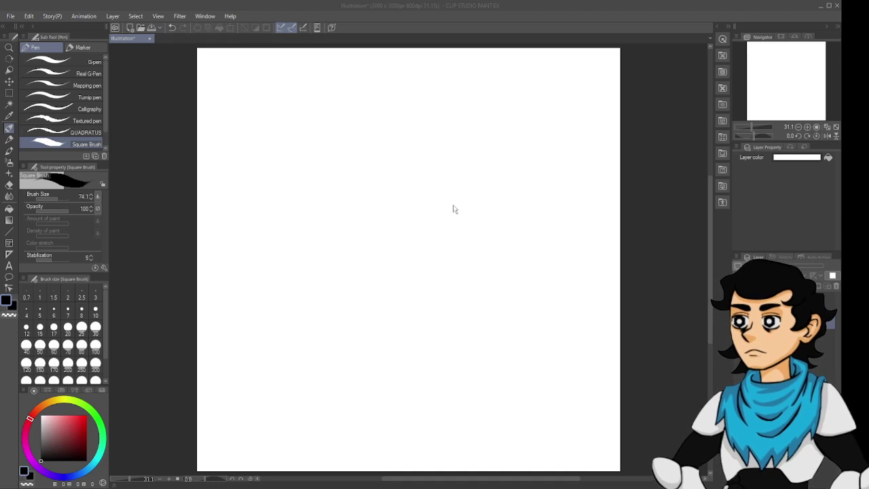
click(513, 184)
click(826, 300)
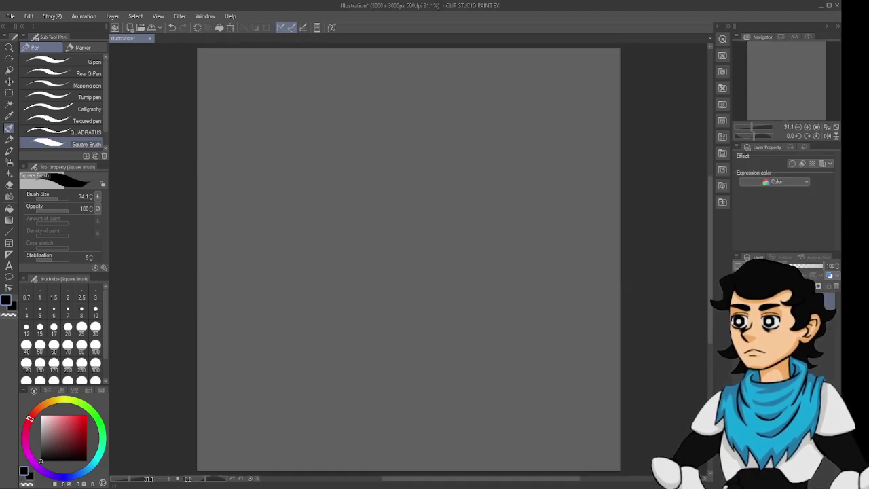
key(p)
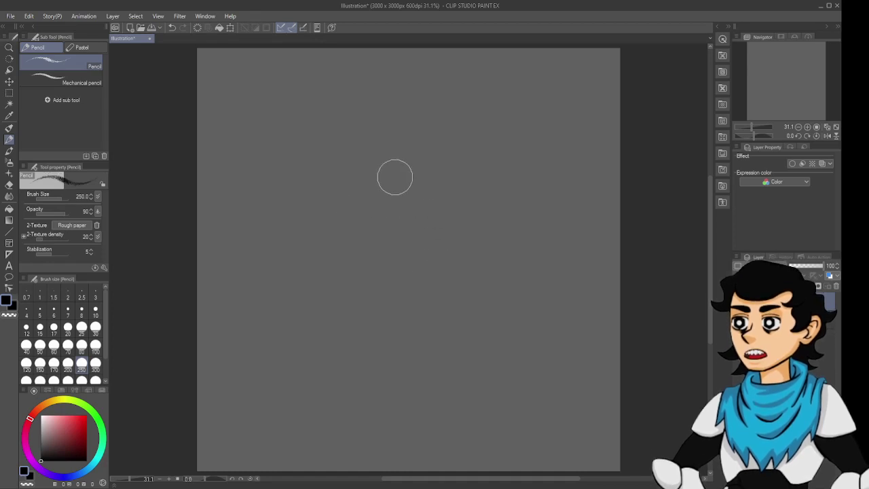
drag(395, 178, 408, 293)
key(ctrl+z)
key(p)
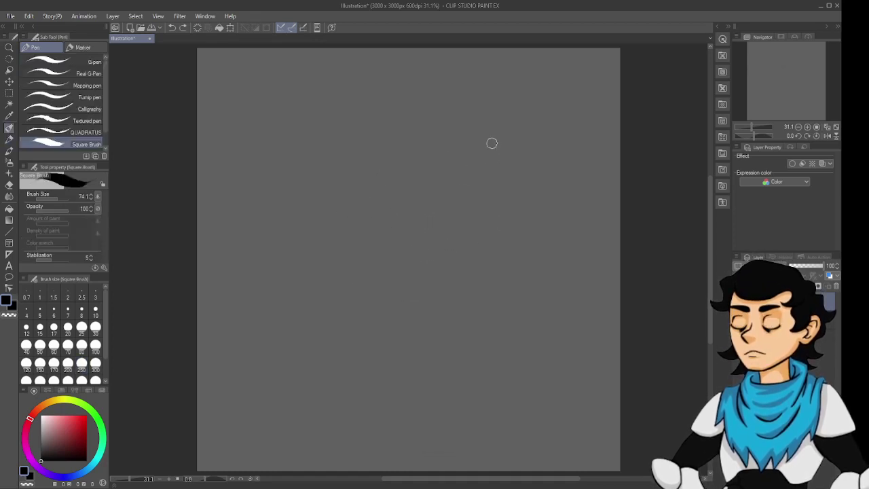
drag(372, 148, 399, 278)
key(ctrl+z)
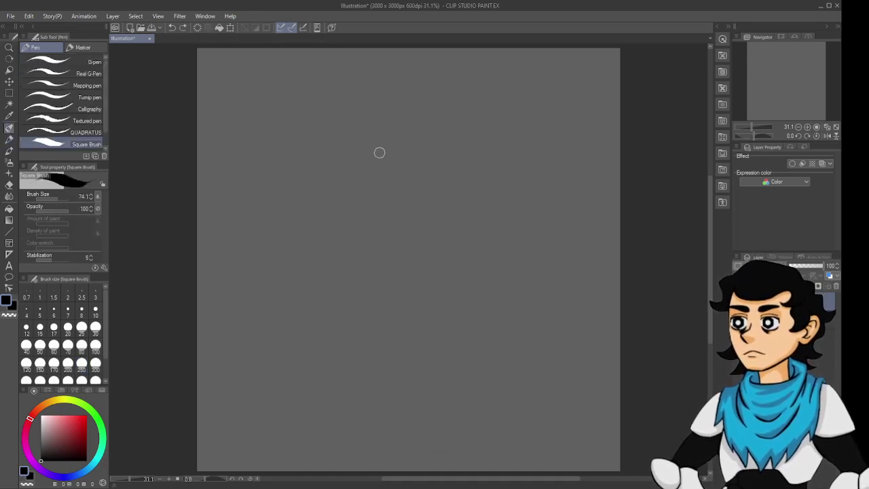
mouse_move(378, 152)
mouse_down()
mouse_move(371, 196)
mouse_move(425, 272)
mouse_up()
key(ctrl+z)
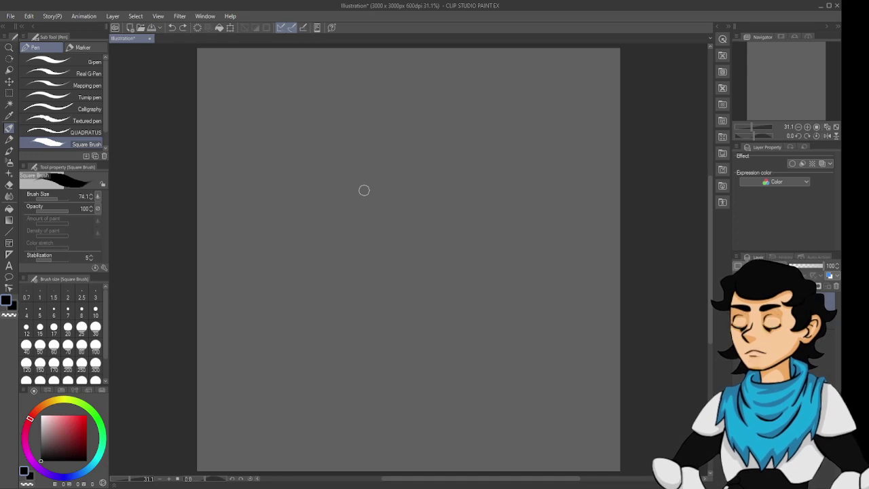
key(p)
mouse_move(365, 165)
mouse_down()
mouse_move(370, 256)
mouse_move(420, 307)
mouse_up()
key(ctrl+z)
mouse_move(371, 190)
mouse_down()
mouse_move(384, 198)
mouse_move(355, 316)
mouse_up()
key(ctrl+z)
mouse_move(358, 140)
mouse_down()
mouse_move(339, 211)
mouse_move(385, 149)
mouse_up()
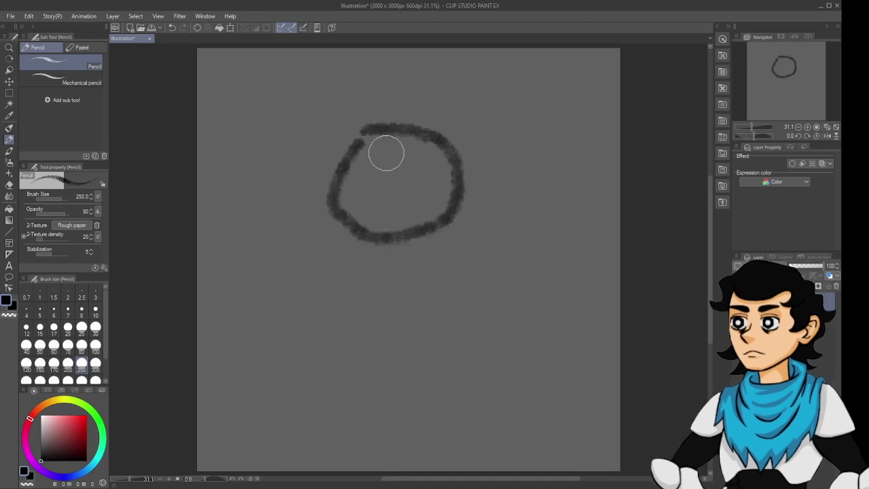
key(ctrl+z)
Try a rough Pencil sketch of a cartoon head with eyes, a wide mouth and spiky wavy hair.
mouse_move(360, 102)
mouse_down()
mouse_move(309, 174)
mouse_move(374, 111)
mouse_move(330, 155)
mouse_up()
mouse_move(386, 137)
mouse_down()
mouse_move(369, 167)
mouse_move(392, 176)
mouse_move(377, 200)
mouse_move(327, 201)
mouse_up()
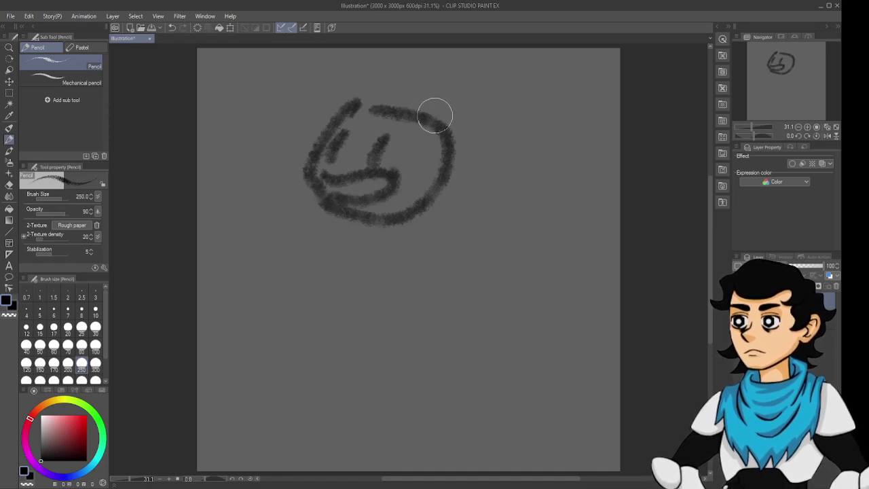
mouse_move(361, 83)
mouse_down()
mouse_move(384, 125)
mouse_move(428, 123)
mouse_up()
key(ctrl+z)
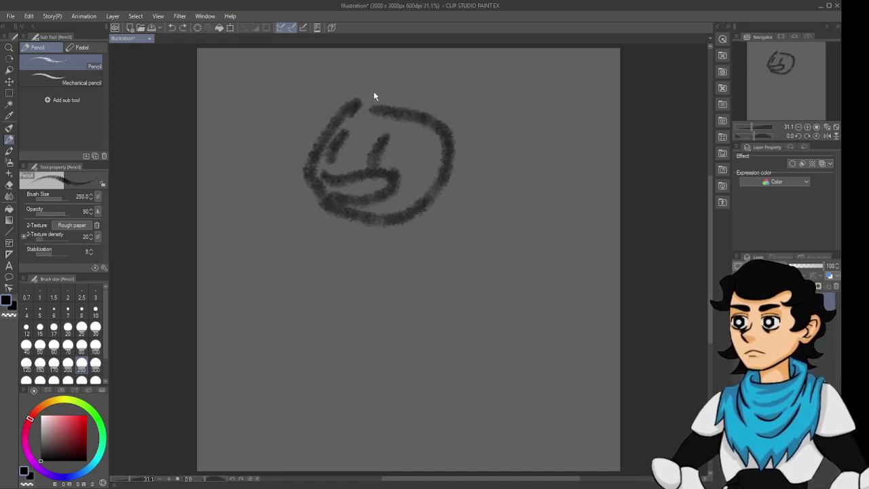
mouse_move(370, 87)
mouse_down()
mouse_move(420, 113)
mouse_move(415, 144)
mouse_up()
key(ctrl+z)
key(ctrl+z)
mouse_move(369, 87)
mouse_down()
mouse_move(428, 119)
mouse_move(420, 146)
mouse_move(452, 124)
mouse_up()
mouse_move(358, 99)
mouse_down()
mouse_move(387, 65)
mouse_move(462, 87)
mouse_move(481, 122)
mouse_move(480, 147)
mouse_move(496, 154)
mouse_move(467, 176)
mouse_move(468, 198)
mouse_move(446, 217)
mouse_up()
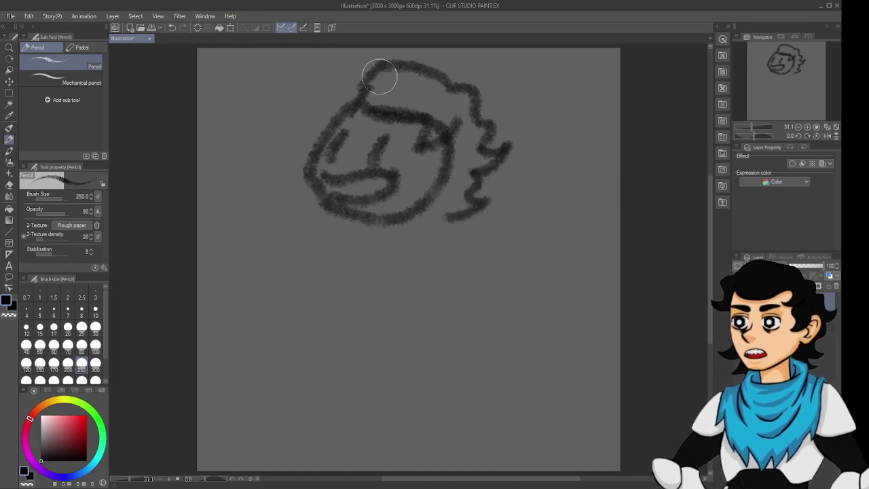
mouse_move(359, 86)
mouse_down()
mouse_move(329, 80)
mouse_move(322, 124)
mouse_up()
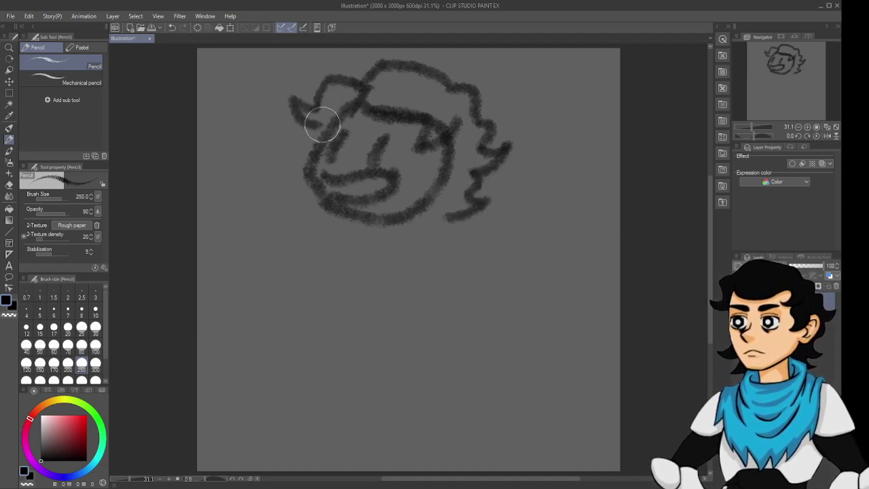
Undo the whole rough pencil sketch of the head to return to an empty canvas.
key(ctrl+z)
key(ctrl+z)
key(ctrl+z)
key(ctrl+z)
key(ctrl+z)
key(ctrl+z)
key(ctrl+z)
key(ctrl+z)
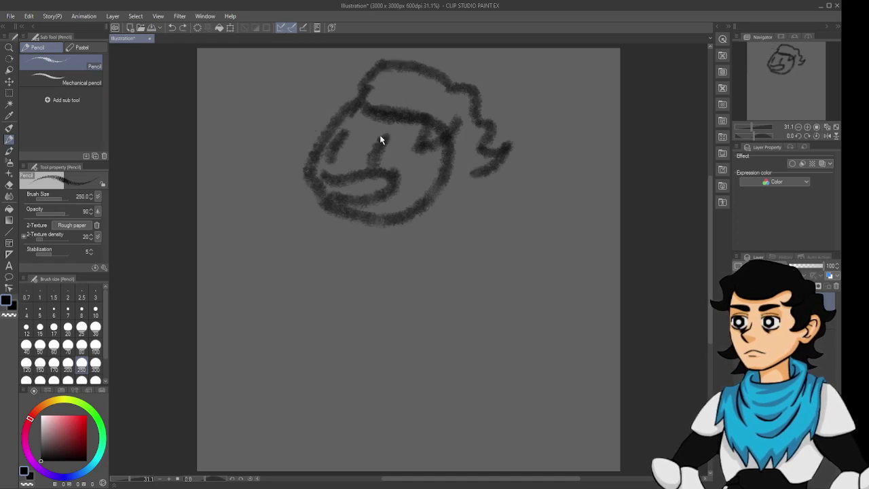
key(ctrl+z)
key(ctrl+z)
key(ctrl+z)
key(ctrl+z)
key(ctrl+z)
key(ctrl+z)
key(ctrl+z)
key(ctrl+z)
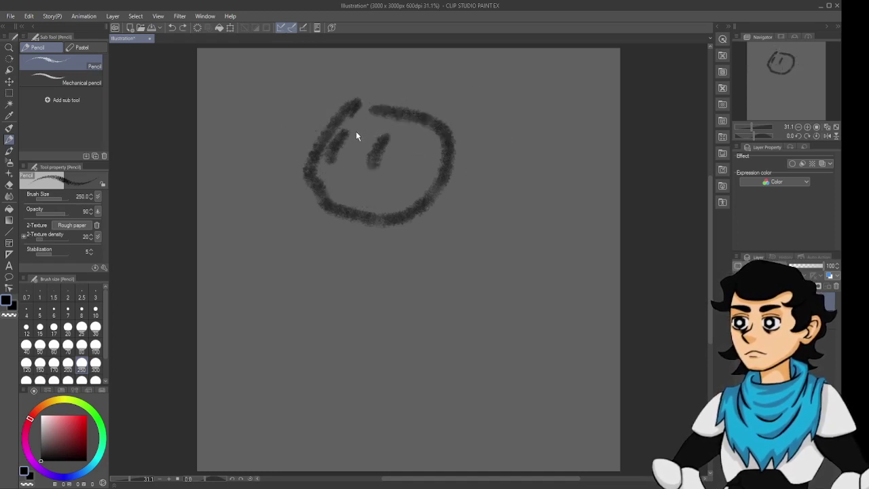
Ink the face outline in black with the Square Brush pen as one curve from the temple around the chin, redrawing until clean.
key(p)
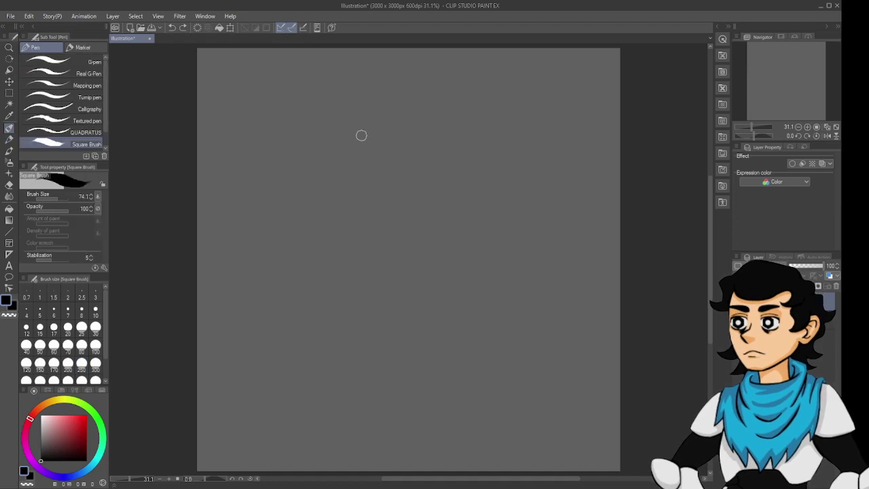
drag(348, 125, 340, 206)
key(ctrl+z)
drag(345, 125, 366, 216)
key(ctrl+z)
mouse_move(347, 122)
mouse_down()
mouse_move(351, 213)
mouse_move(399, 217)
mouse_move(333, 165)
mouse_move(415, 190)
mouse_up()
key(ctrl+z)
key(ctrl+z)
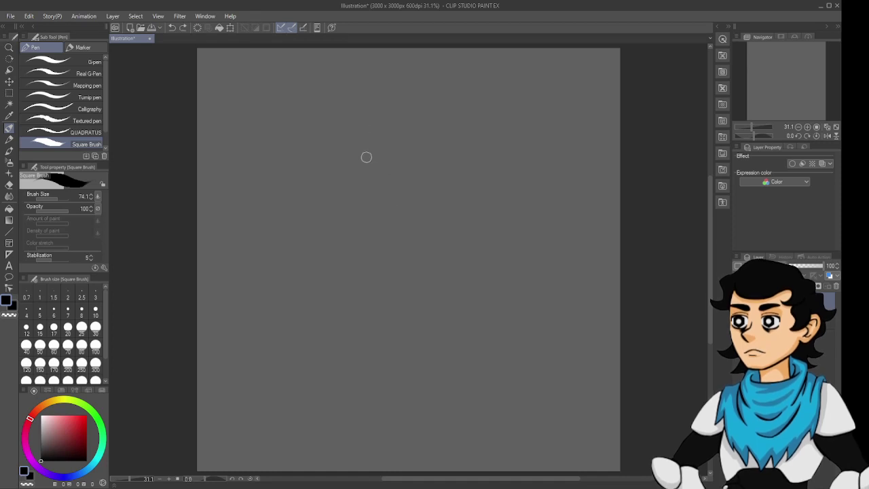
mouse_move(363, 117)
mouse_down()
mouse_move(354, 192)
mouse_move(432, 191)
mouse_move(356, 197)
mouse_move(434, 193)
mouse_up()
key(ctrl+z)
key(ctrl+z)
mouse_move(361, 117)
mouse_down()
mouse_move(363, 214)
mouse_move(376, 224)
mouse_move(439, 204)
mouse_move(437, 213)
mouse_move(451, 193)
mouse_up()
key(ctrl+z)
key(ctrl+z)
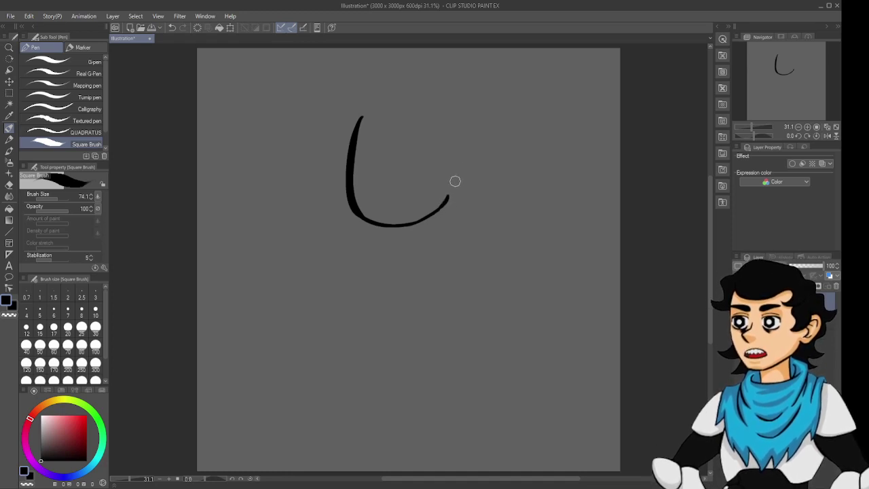
Draw the ear at the right end of the jaw line, including its inner folds.
mouse_move(448, 197)
mouse_down()
mouse_move(472, 154)
mouse_move(458, 158)
mouse_move(470, 164)
mouse_move(449, 185)
mouse_up()
key(ctrl+z)
key(ctrl+z)
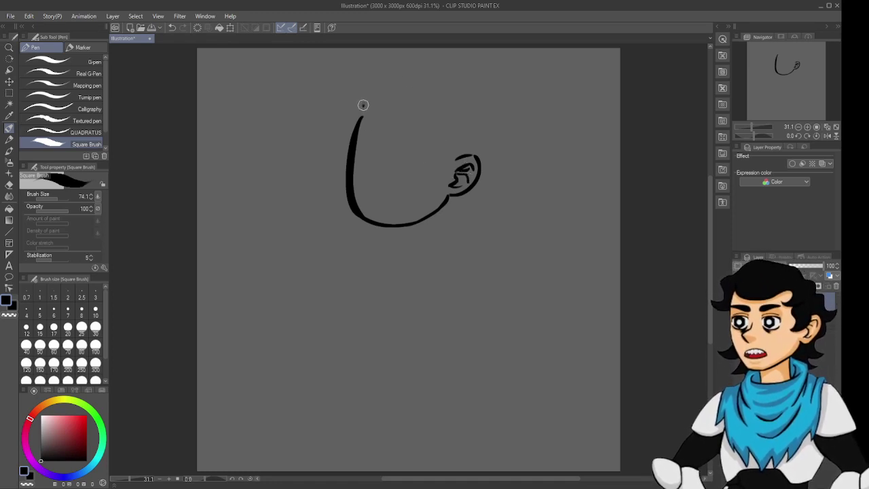
Draw the hairline across the forehead, ending in pointed curls in front of the ear.
key(ctrl+z)
mouse_move(363, 103)
mouse_down()
mouse_move(401, 120)
mouse_move(387, 126)
mouse_move(421, 120)
mouse_move(393, 133)
mouse_move(424, 130)
mouse_up()
key(ctrl+z)
key(ctrl+z)
mouse_move(363, 87)
mouse_down()
mouse_move(363, 117)
mouse_move(445, 122)
mouse_move(438, 134)
mouse_move(466, 121)
mouse_move(438, 163)
mouse_move(460, 155)
mouse_up()
key(ctrl+z)
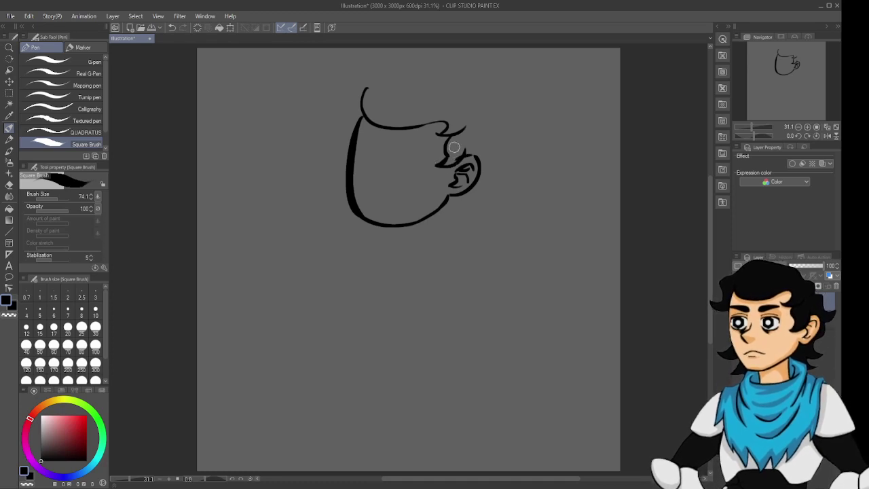
Touch up the pointed side lock where it meets the top of the ear.
key(e)
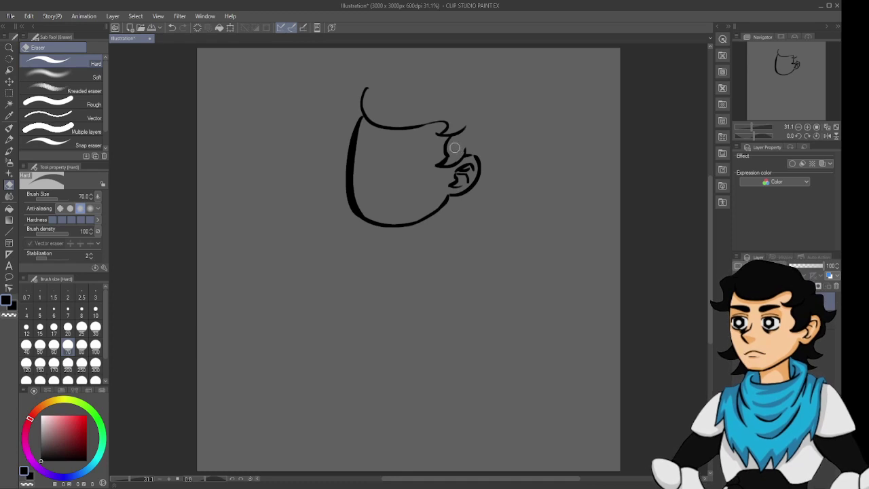
key(p)
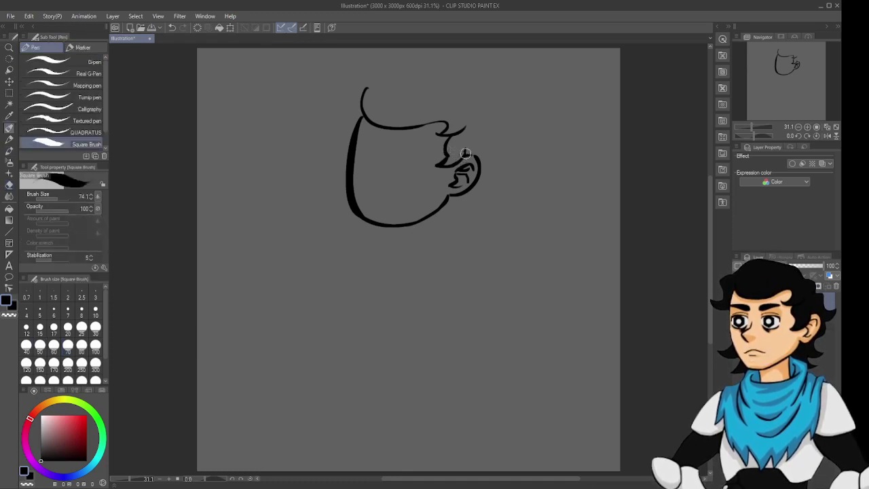
drag(466, 154, 452, 164)
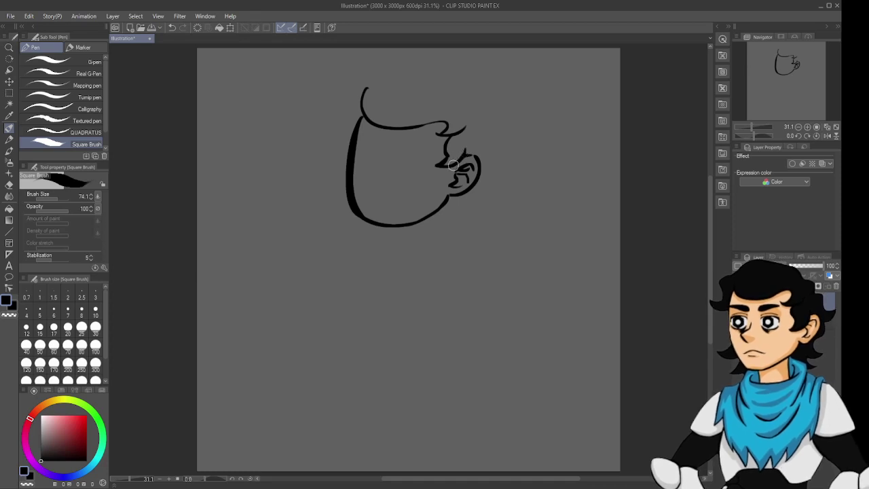
drag(475, 136, 453, 200)
drag(442, 159, 450, 188)
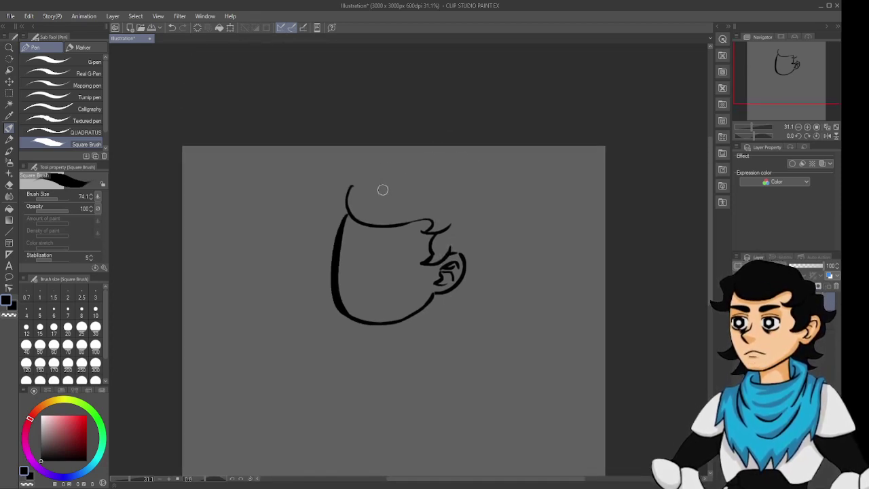
Outline the top of the hair over the crown and down the back of the head in wavy, pointed tufts.
mouse_move(348, 190)
mouse_down()
mouse_move(406, 169)
mouse_move(450, 189)
mouse_move(439, 181)
mouse_move(469, 213)
mouse_up()
key(ctrl+z)
key(ctrl+z)
key(ctrl+z)
mouse_move(442, 183)
mouse_down()
mouse_move(462, 198)
mouse_move(459, 211)
mouse_move(445, 195)
mouse_move(464, 200)
mouse_move(463, 214)
mouse_move(450, 195)
mouse_move(482, 226)
mouse_move(495, 246)
mouse_up()
key(ctrl+z)
key(ctrl+z)
key(ctrl+z)
key(ctrl+z)
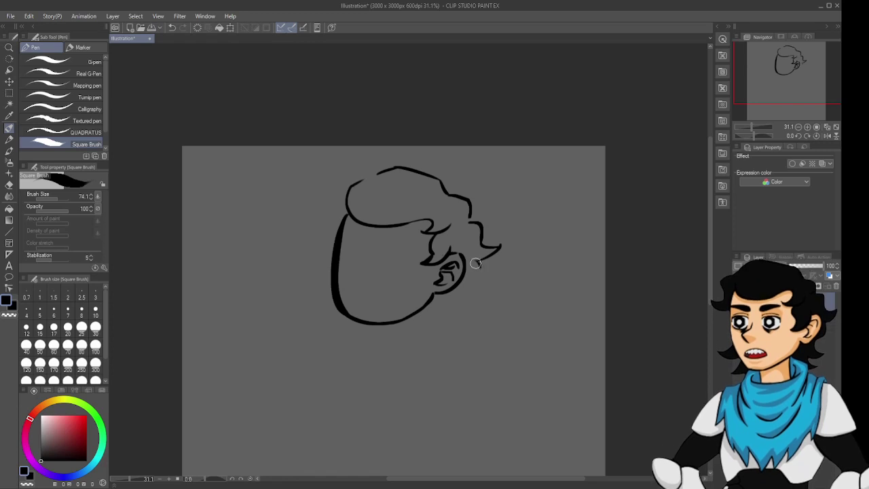
Add the lowest hair tuft behind the ear, joining it to the ear's outer edge.
mouse_move(479, 268)
mouse_down()
mouse_move(463, 278)
mouse_move(479, 270)
mouse_up()
key(ctrl+z)
key(ctrl+z)
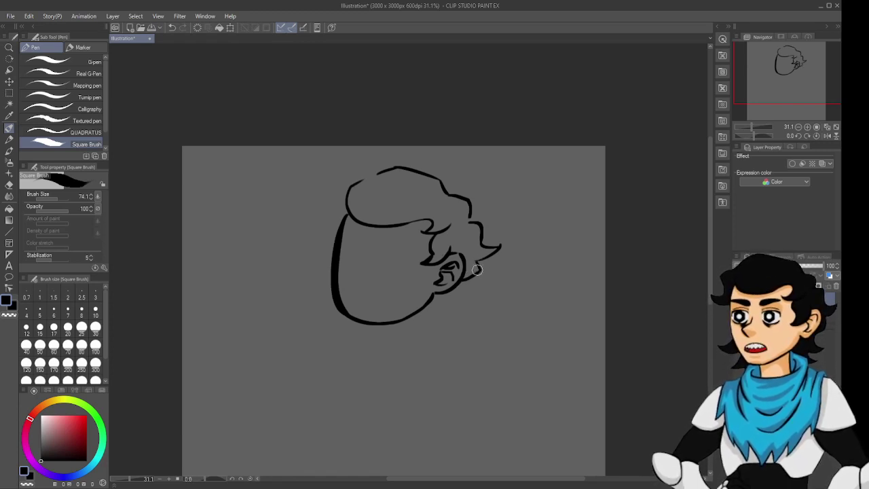
Draw pointed hair tufts sticking out on the far side of the face beside the temple.
mouse_move(347, 200)
mouse_down()
mouse_move(328, 207)
mouse_move(314, 235)
mouse_move(311, 225)
mouse_move(335, 241)
mouse_up()
key(ctrl+z)
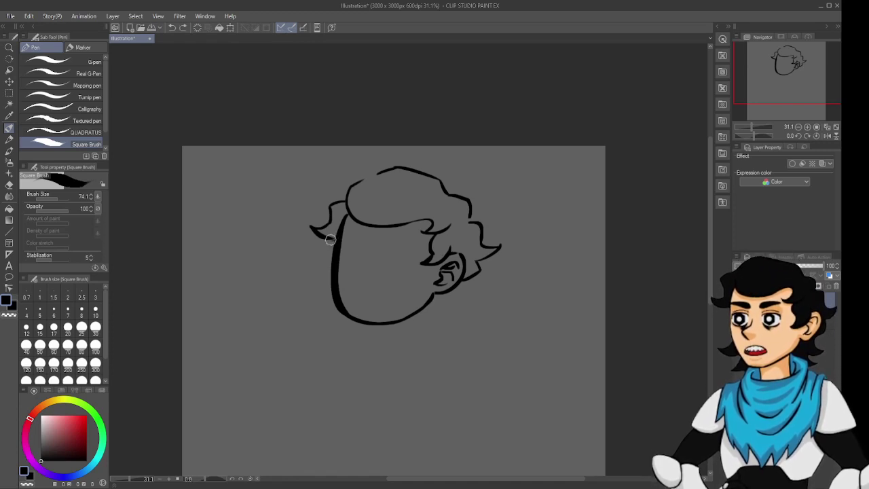
mouse_move(327, 238)
mouse_down()
mouse_move(318, 242)
mouse_move(334, 254)
mouse_up()
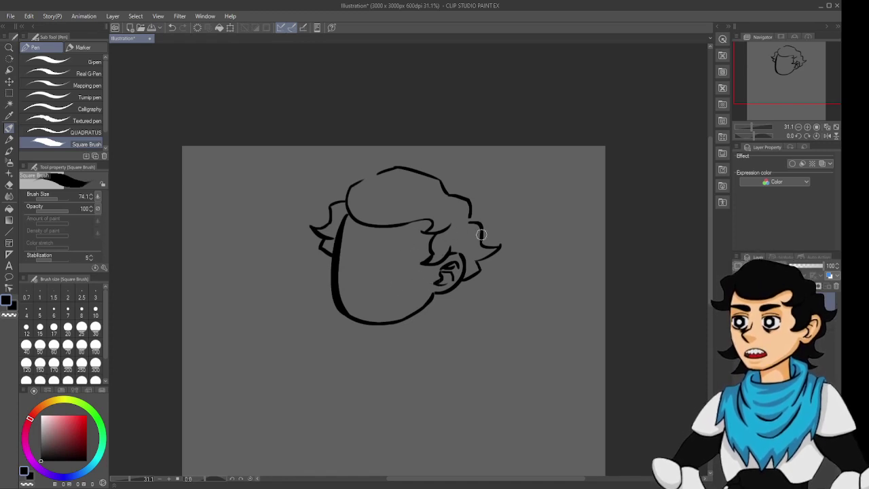
Draw a short curved stroke just below the jaw line, under the ear.
drag(469, 275, 531, 278)
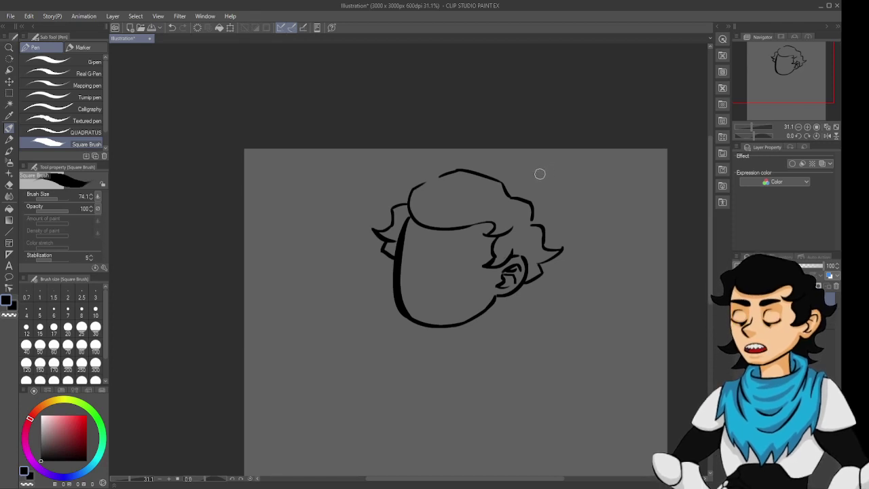
drag(536, 281, 605, 225)
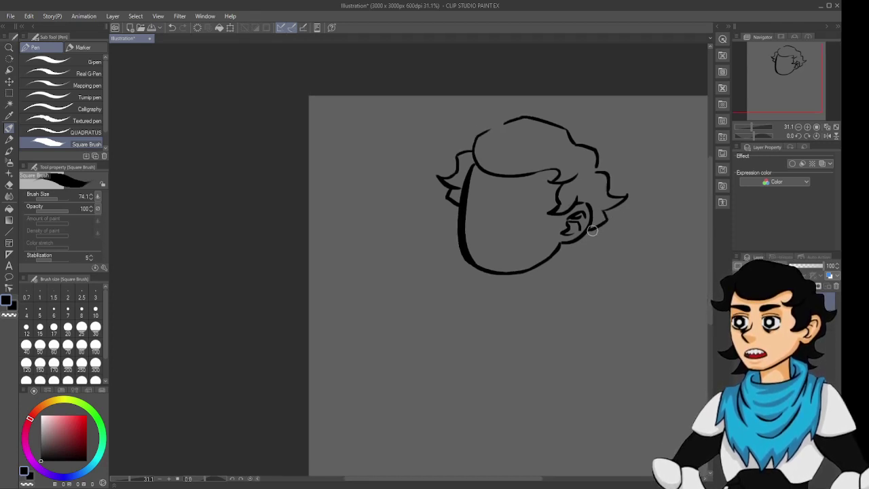
drag(550, 264, 576, 265)
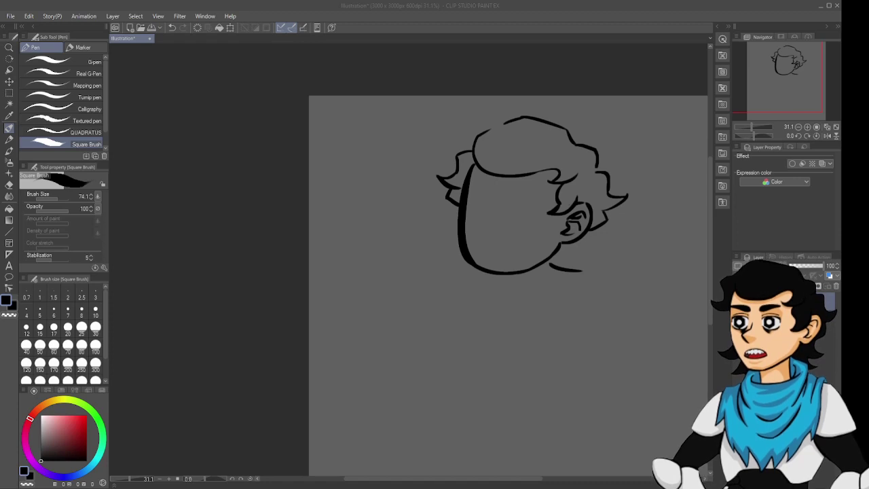
Draw two pointed hair tufts behind the jaw, running from the short curved stroke up to the bottom of the ear.
click(620, 302)
mouse_move(566, 256)
mouse_down()
mouse_move(582, 270)
mouse_move(594, 250)
mouse_move(585, 247)
mouse_move(594, 249)
mouse_up()
key(ctrl+z)
key(ctrl+z)
key(ctrl+z)
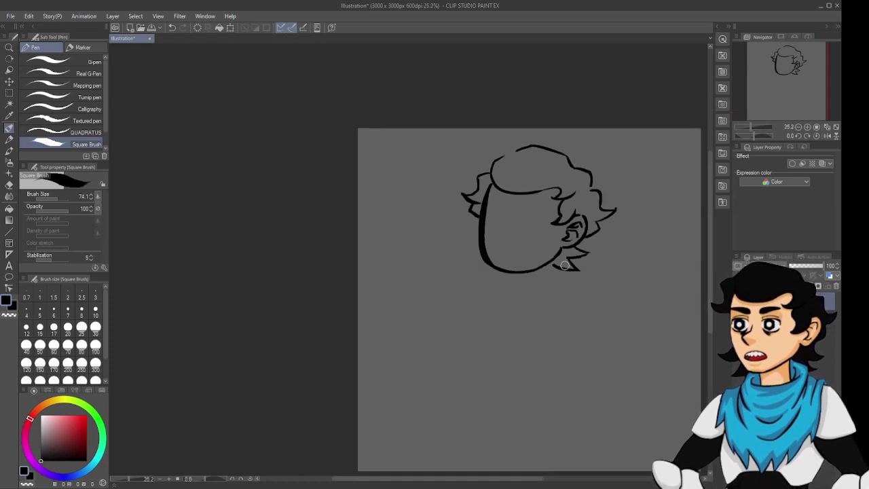
scroll(565, 258, up, 4)
scroll(565, 266, up, 1)
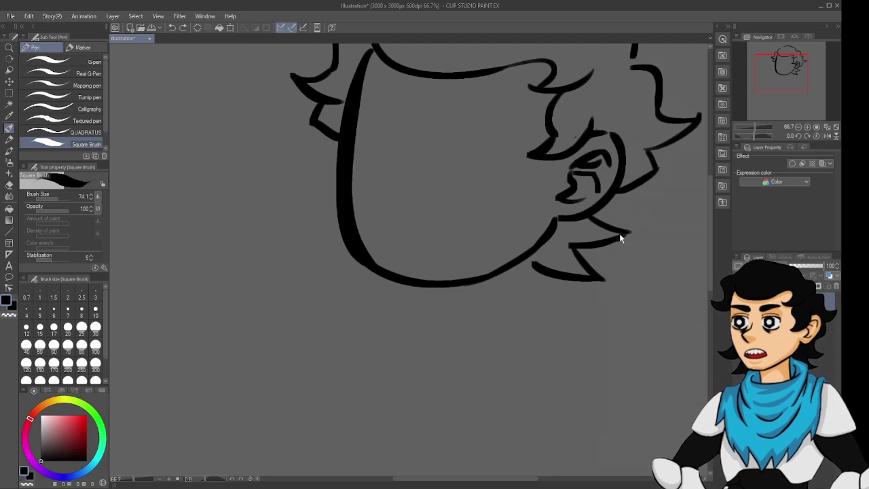
Draw two small hair spikes sticking out from the far side of the face beside the lower cheek.
mouse_move(619, 237)
mouse_down()
mouse_move(640, 229)
mouse_move(600, 262)
mouse_move(604, 283)
mouse_up()
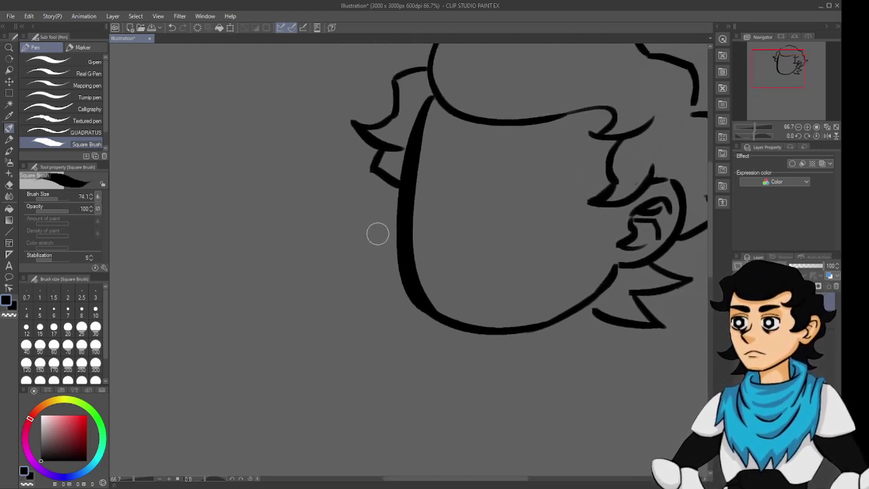
mouse_move(355, 249)
mouse_down()
mouse_move(402, 226)
mouse_move(357, 246)
mouse_move(395, 255)
mouse_up()
key(ctrl+z)
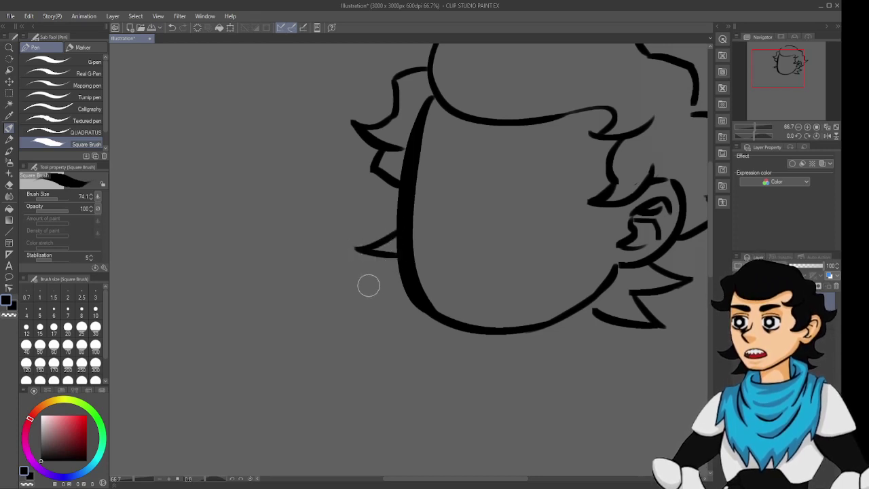
mouse_move(369, 285)
mouse_down()
mouse_move(401, 285)
mouse_move(383, 279)
mouse_move(406, 263)
mouse_up()
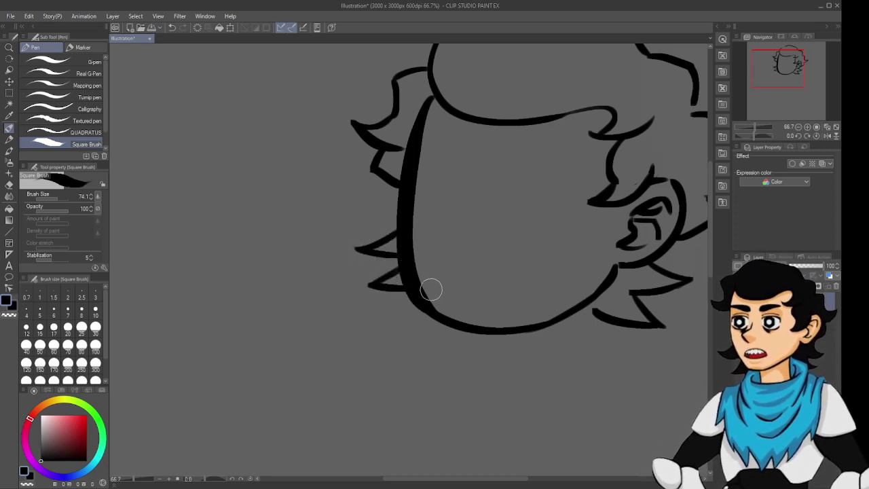
Thin the heavy outline on the far side of the face by erasing along its inner edge with the Hard eraser.
drag(425, 345, 394, 366)
key(e)
mouse_move(405, 321)
mouse_down()
mouse_move(380, 272)
mouse_move(416, 329)
mouse_move(386, 275)
mouse_up()
key(ctrl+z)
key(ctrl+z)
mouse_move(409, 326)
mouse_down()
mouse_move(380, 278)
mouse_move(392, 306)
mouse_move(382, 285)
mouse_move(385, 218)
mouse_move(390, 306)
mouse_move(380, 237)
mouse_move(400, 120)
mouse_move(394, 157)
mouse_up()
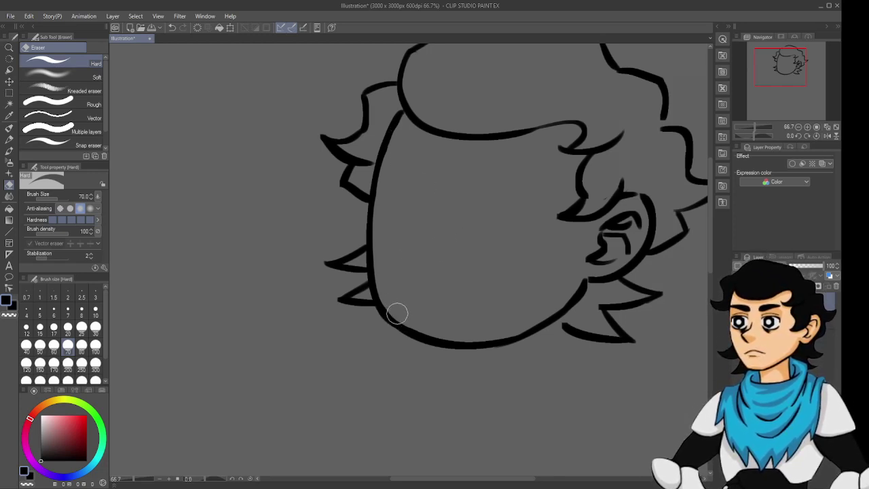
Draw the nose with the Square Brush pen as a curved bridge line meeting a short angled underside near the far cheek.
key(b)
drag(462, 262, 474, 302)
key(p)
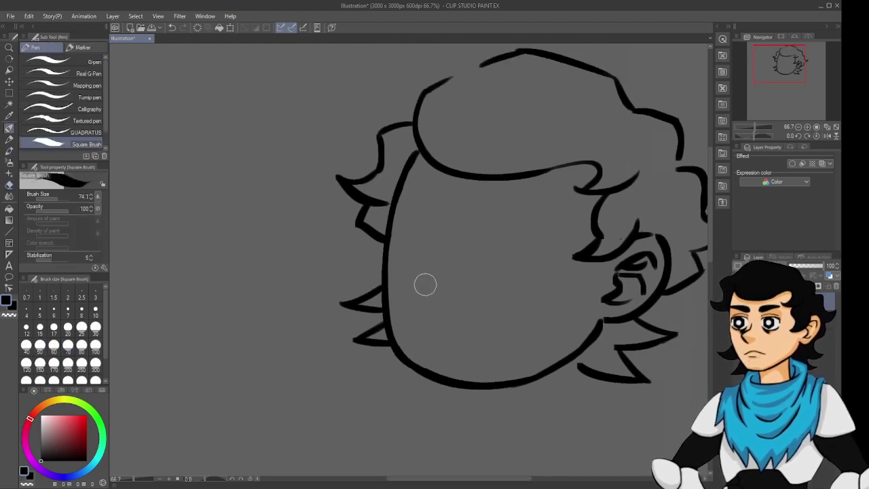
drag(413, 265, 428, 291)
key(ctrl+z)
mouse_move(413, 262)
mouse_down()
mouse_move(428, 292)
mouse_move(459, 229)
mouse_move(441, 274)
mouse_up()
key(ctrl+z)
key(ctrl+z)
key(ctrl+z)
key(ctrl+z)
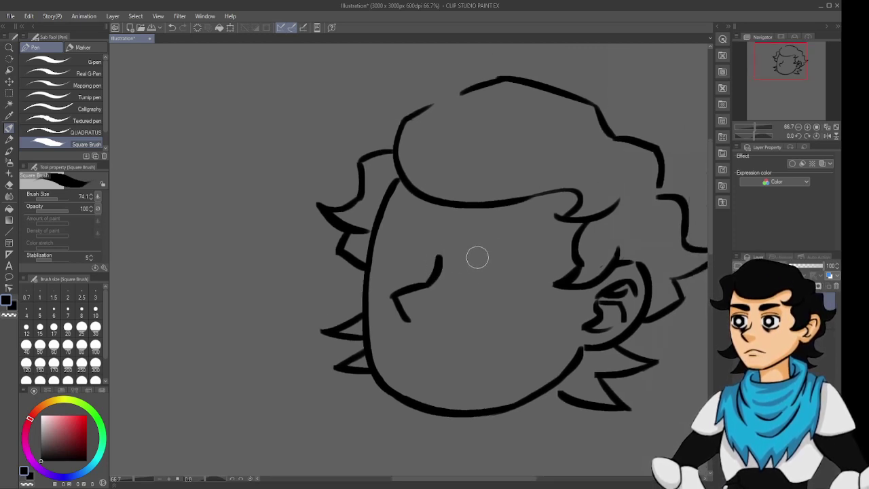
Draw the near eye's arched upper lid and a short curved line beneath it for the lower lid.
mouse_move(467, 264)
mouse_down()
mouse_move(520, 262)
mouse_move(523, 270)
mouse_up()
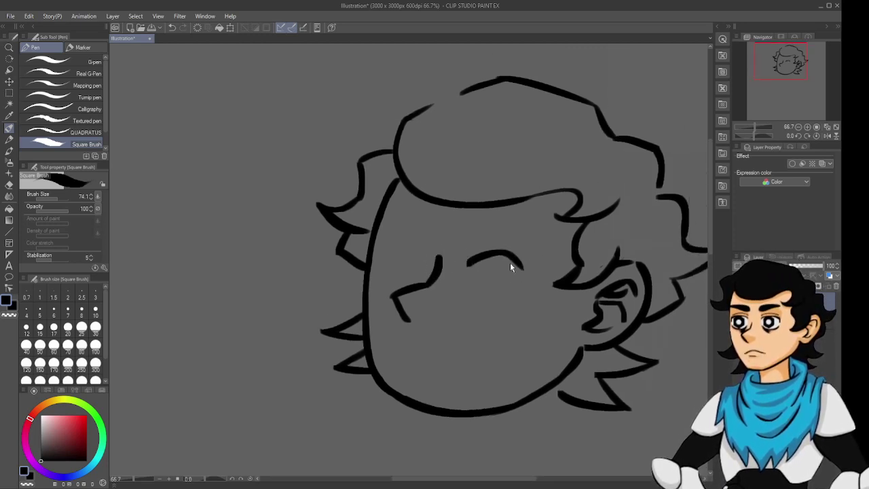
mouse_move(471, 262)
mouse_down()
mouse_move(517, 255)
mouse_move(530, 272)
mouse_move(504, 253)
mouse_move(532, 279)
mouse_up()
key(ctrl+z)
key(ctrl+z)
key(ctrl+z)
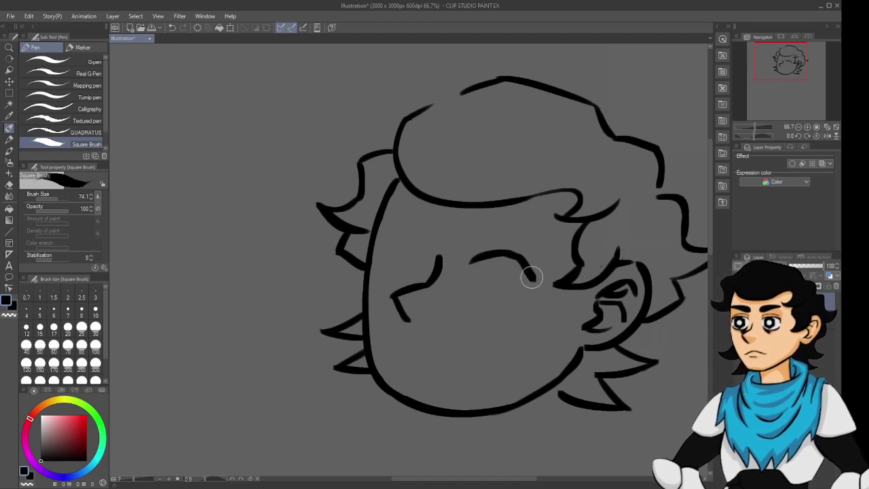
mouse_move(465, 291)
mouse_down()
mouse_move(508, 313)
mouse_move(486, 304)
mouse_move(495, 309)
mouse_move(512, 297)
mouse_move(484, 302)
mouse_move(510, 307)
mouse_up()
key(ctrl+z)
key(ctrl+z)
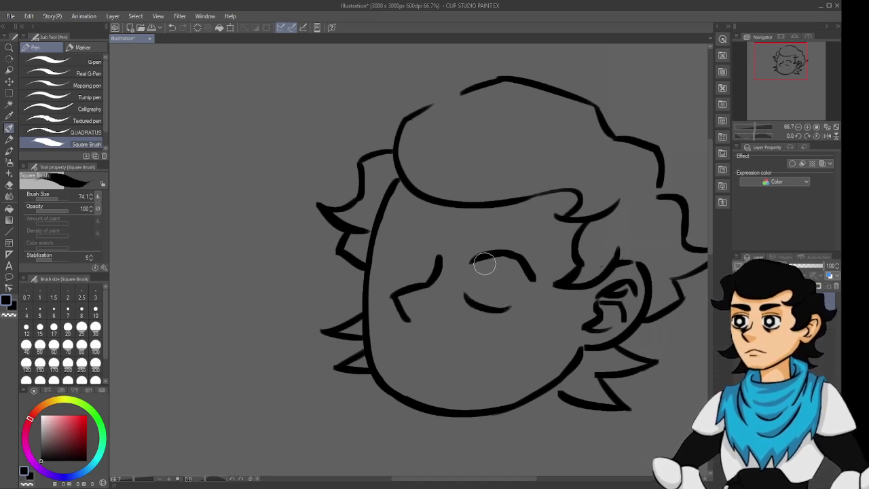
Draw the near eye's round iris under the upper lid, with a small circle inside it.
drag(491, 266, 487, 288)
mouse_move(491, 258)
mouse_down()
mouse_move(482, 290)
mouse_move(499, 304)
mouse_move(494, 297)
mouse_move(506, 299)
mouse_up()
key(ctrl+z)
key(ctrl+z)
key(ctrl+z)
key(ctrl+z)
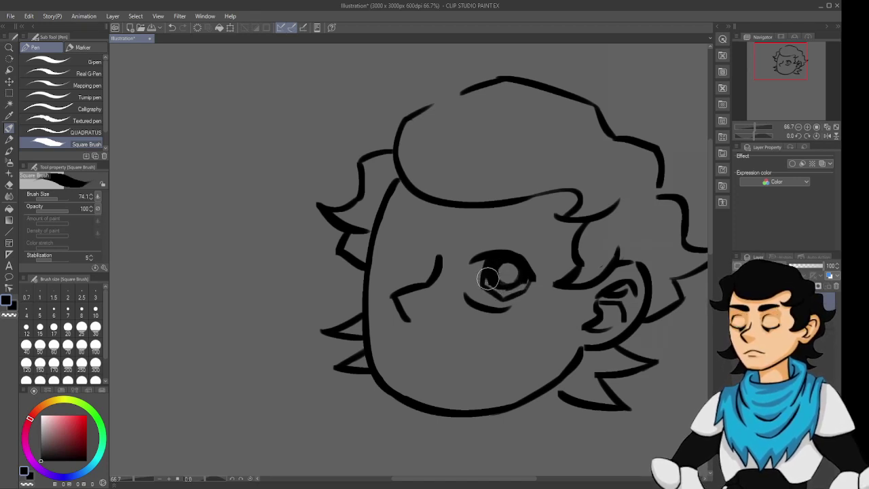
Fill the near eye's iris solid black around the small inner circle.
mouse_move(487, 278)
mouse_down()
mouse_move(521, 287)
mouse_move(528, 275)
mouse_move(523, 286)
mouse_move(527, 275)
mouse_move(556, 293)
mouse_up()
key(ctrl+z)
mouse_move(473, 282)
mouse_down()
mouse_move(434, 276)
mouse_move(438, 285)
mouse_move(469, 280)
mouse_up()
key(ctrl+z)
key(ctrl+z)
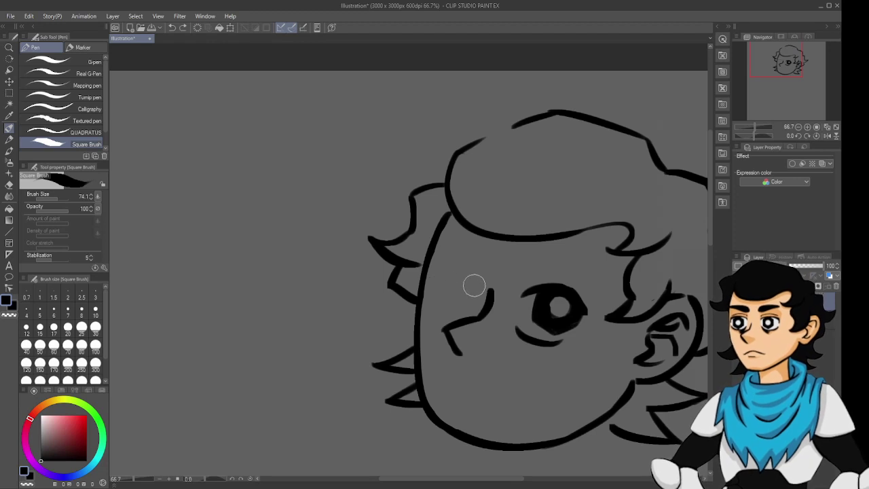
key(ctrl+z)
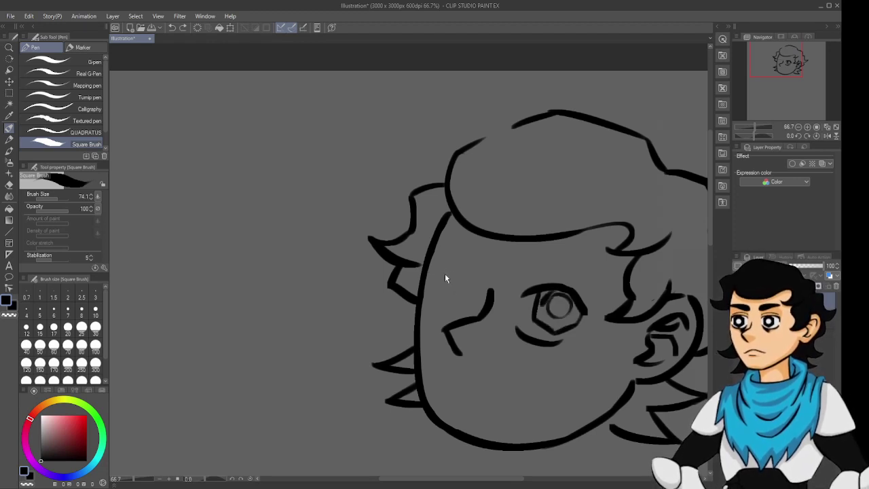
key(ctrl+y)
Draw the far eye with upper and lower lid curves and a black iris around a small unfilled circle.
drag(435, 278, 474, 285)
key(ctrl+z)
drag(428, 310, 466, 316)
key(ctrl+z)
drag(449, 279, 445, 301)
key(ctrl+z)
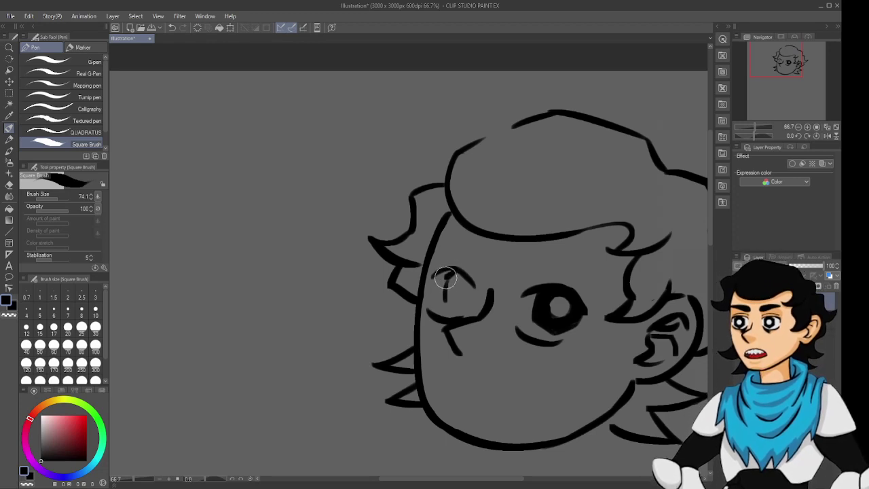
mouse_move(446, 298)
mouse_down()
mouse_move(456, 310)
mouse_move(474, 292)
mouse_move(470, 302)
mouse_up()
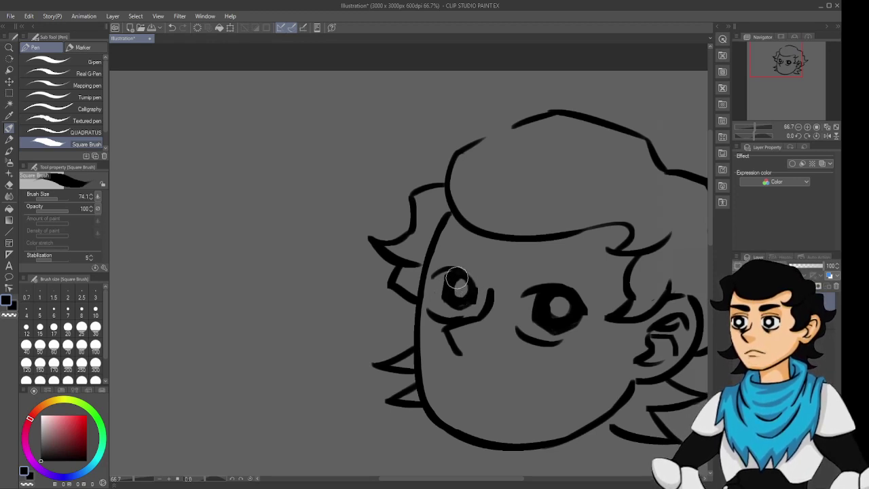
Outline the near eyebrow above the eye as a wedge that tapers toward the temple.
mouse_move(512, 307)
mouse_down()
mouse_move(527, 276)
mouse_move(557, 250)
mouse_move(550, 264)
mouse_move(617, 241)
mouse_up()
mouse_move(534, 235)
mouse_down()
mouse_move(557, 206)
mouse_move(544, 222)
mouse_move(605, 236)
mouse_up()
key(ctrl+z)
key(ctrl+z)
key(ctrl+z)
drag(549, 217, 613, 238)
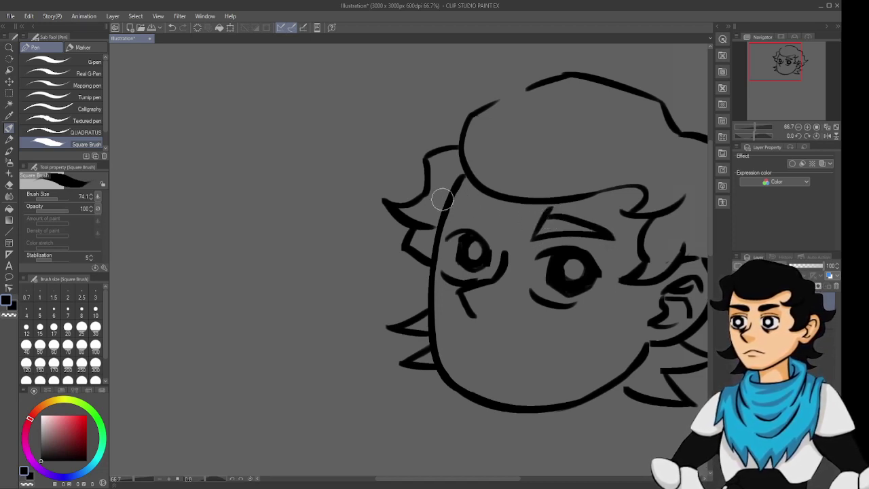
Outline the far eyebrow as a wedge slanting down toward the nose and crossing the face edge.
mouse_move(443, 199)
mouse_down()
mouse_move(512, 220)
mouse_move(453, 201)
mouse_move(500, 219)
mouse_move(497, 237)
mouse_up()
key(ctrl+z)
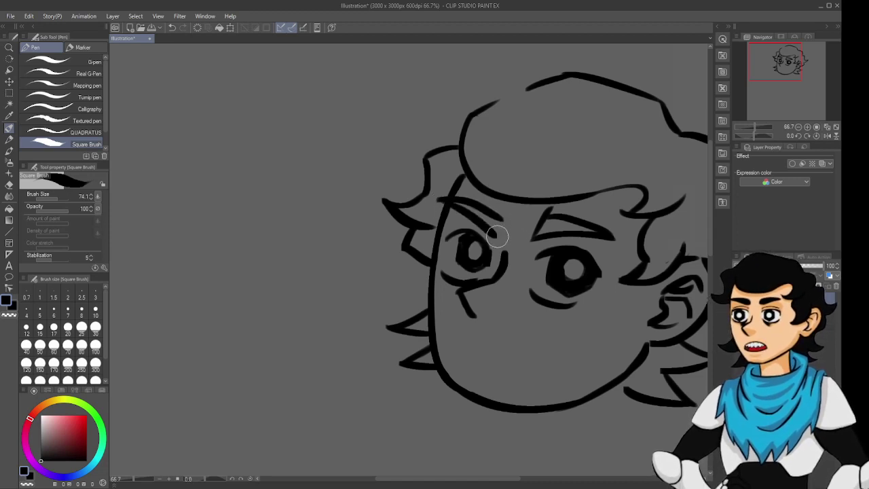
key(ctrl+z)
drag(438, 200, 503, 222)
key(ctrl+z)
mouse_move(439, 200)
mouse_down()
mouse_move(477, 203)
mouse_move(494, 216)
mouse_move(442, 201)
mouse_move(498, 228)
mouse_move(508, 203)
mouse_up()
key(ctrl+z)
key(ctrl+z)
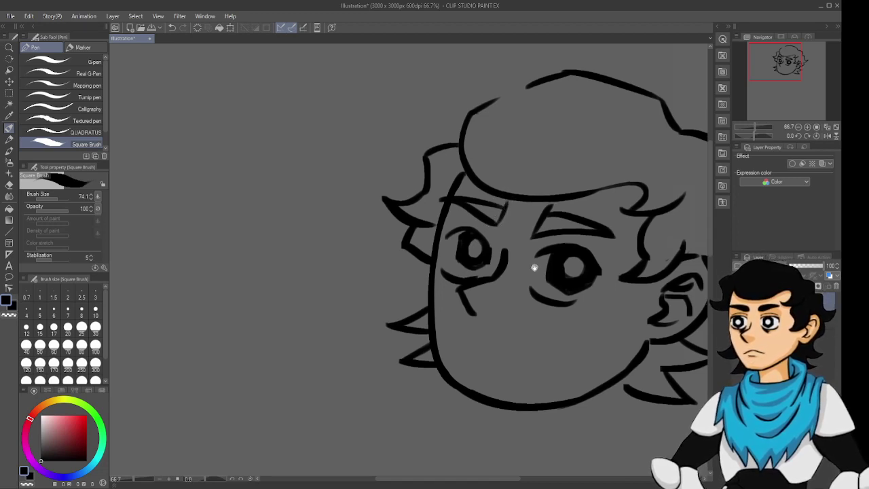
Draw a frowning mouth from two separated strokes, with a short lower-lip stroke beneath them.
scroll(597, 224, down, 1)
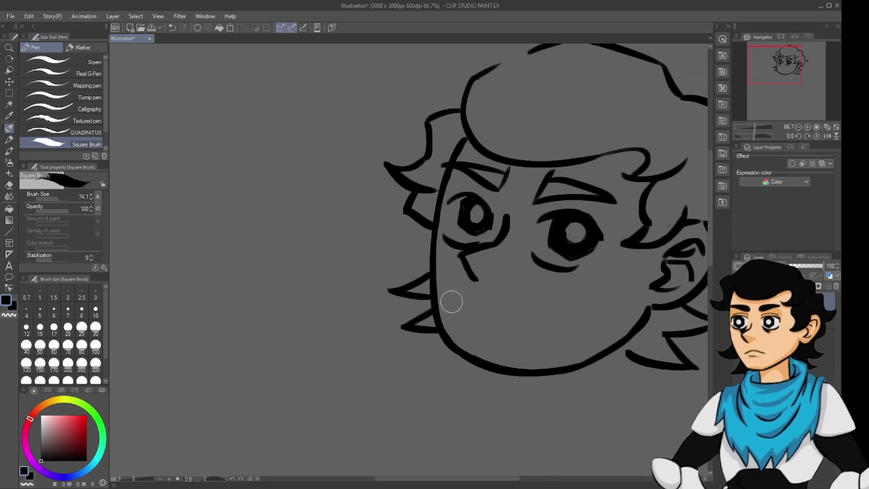
mouse_move(451, 300)
mouse_down()
mouse_move(475, 306)
mouse_move(469, 300)
mouse_move(523, 334)
mouse_up()
key(ctrl+z)
key(ctrl+z)
key(ctrl+z)
key(ctrl+z)
drag(486, 306, 517, 328)
key(ctrl+z)
key(ctrl+z)
drag(485, 303, 524, 328)
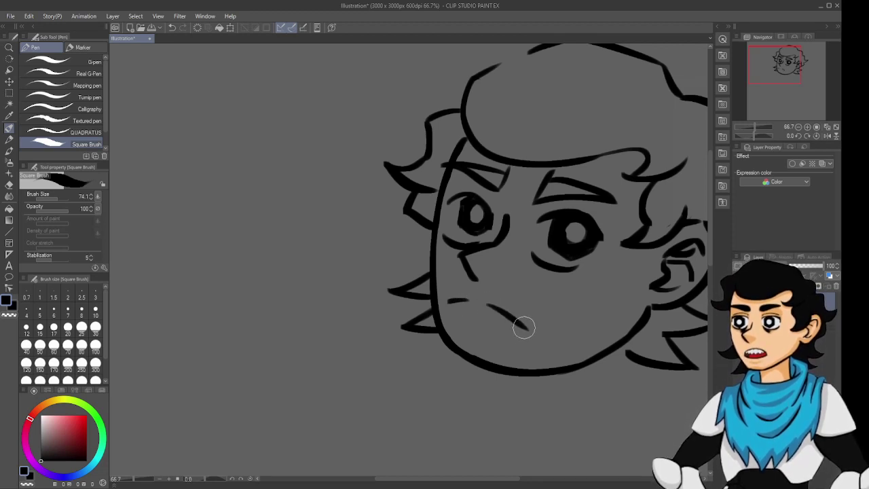
mouse_move(464, 320)
mouse_down()
mouse_move(502, 328)
mouse_move(468, 330)
mouse_move(501, 348)
mouse_up()
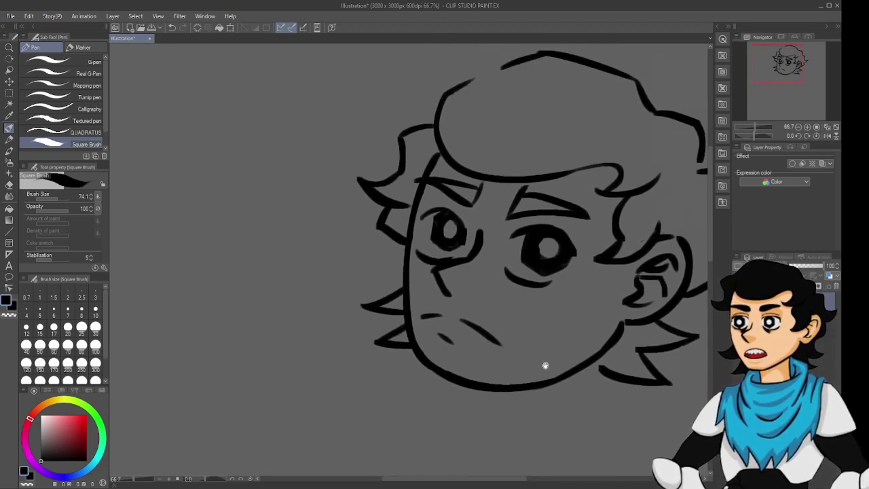
Erase the jaw line between the chin and the ear, keeping the outline on the far side of the face.
drag(545, 365, 554, 328)
key(e)
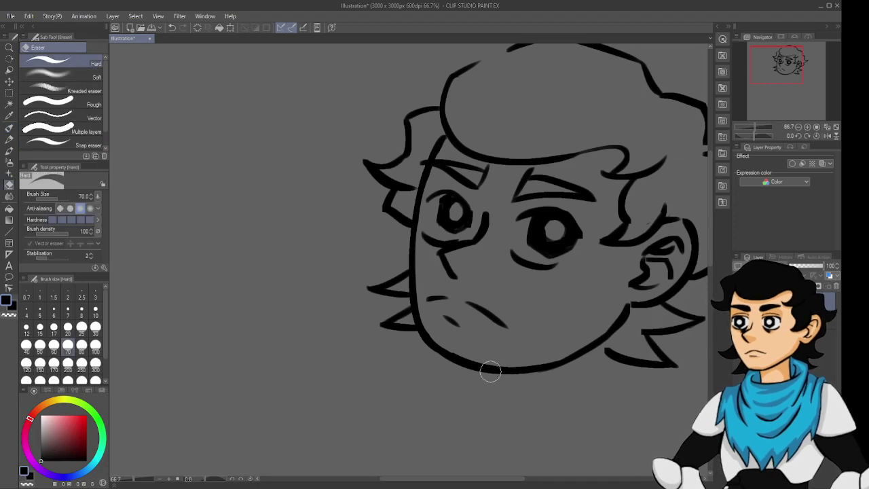
mouse_move(490, 371)
mouse_down()
mouse_move(534, 358)
mouse_move(520, 375)
mouse_move(527, 381)
mouse_move(604, 330)
mouse_move(606, 339)
mouse_move(606, 327)
mouse_move(626, 321)
mouse_move(615, 316)
mouse_move(627, 315)
mouse_move(596, 328)
mouse_up()
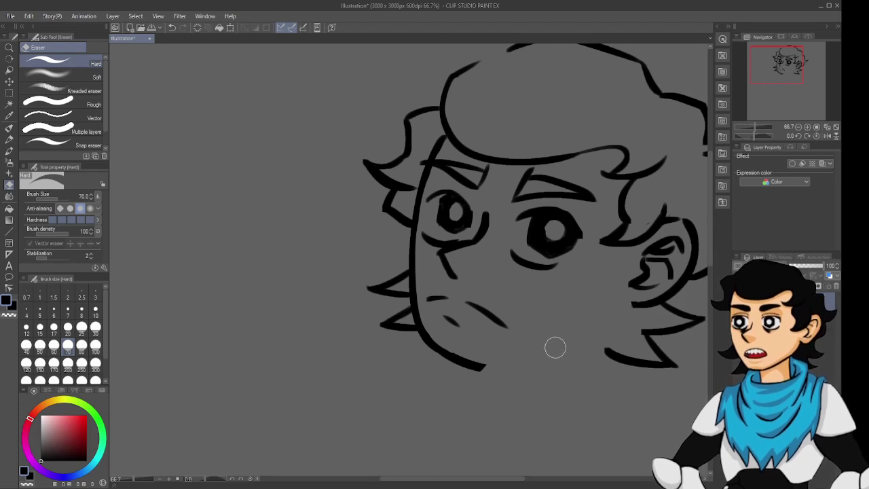
key(p)
mouse_move(480, 364)
mouse_down()
mouse_move(516, 368)
mouse_move(508, 363)
mouse_move(541, 354)
mouse_up()
key(ctrl+z)
key(ctrl+z)
key(ctrl+z)
key(ctrl+z)
drag(488, 368, 574, 335)
key(ctrl+z)
key(ctrl+z)
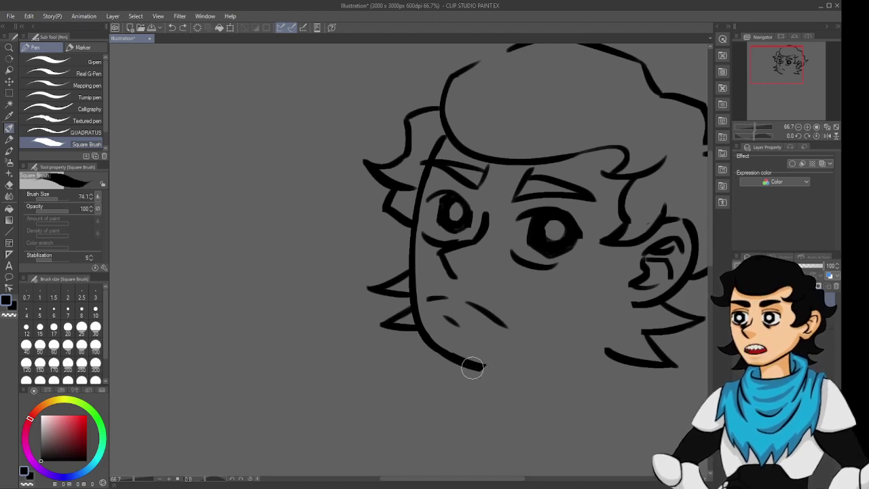
drag(478, 365, 582, 341)
key(ctrl+z)
mouse_move(475, 360)
mouse_down()
mouse_move(508, 364)
mouse_move(553, 339)
mouse_up()
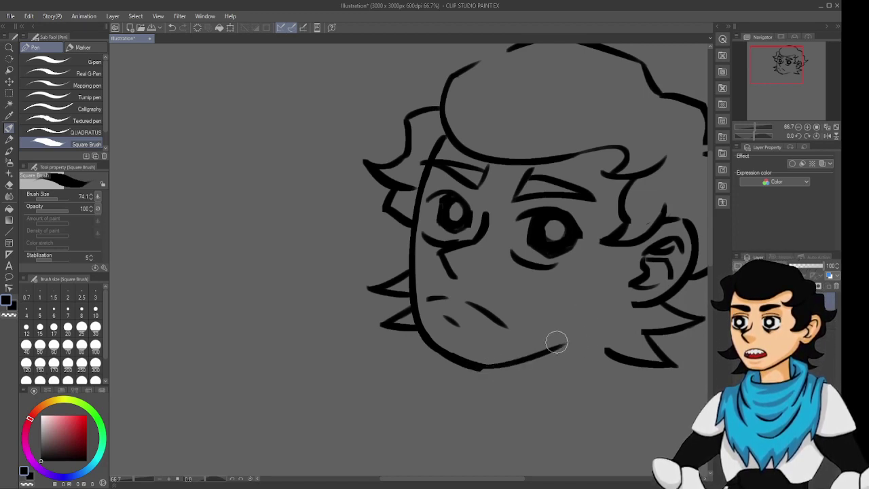
key(ctrl+z)
drag(469, 363, 579, 342)
key(ctrl+z)
drag(483, 369, 587, 341)
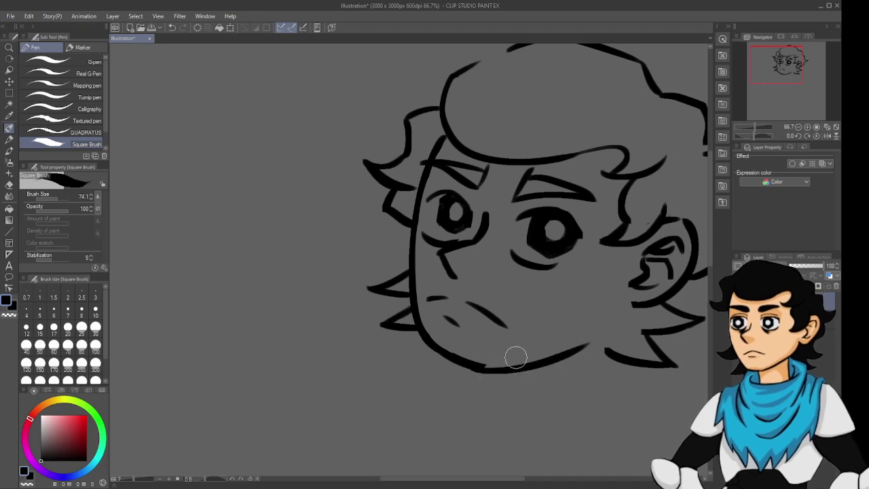
key(ctrl+z)
key(ctrl+z)
Redraw the jaw line with the pen as a smooth curve from the chin up toward the bottom of the ear.
drag(491, 365, 608, 324)
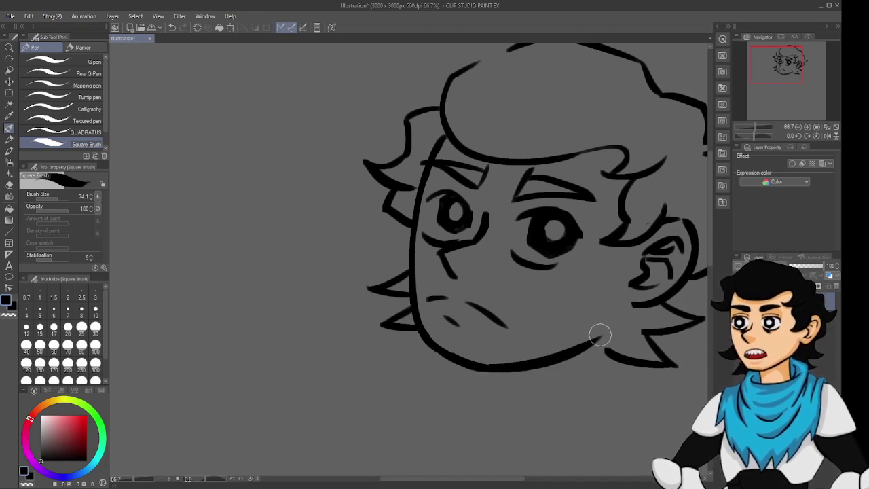
key(ctrl+z)
mouse_move(481, 368)
mouse_down()
mouse_move(602, 334)
mouse_move(627, 311)
mouse_up()
key(ctrl+z)
drag(574, 349, 623, 312)
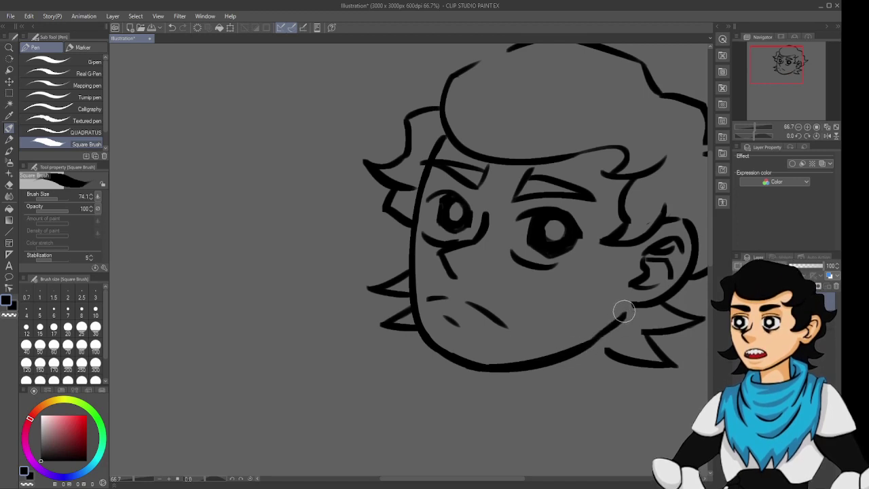
key(ctrl+z)
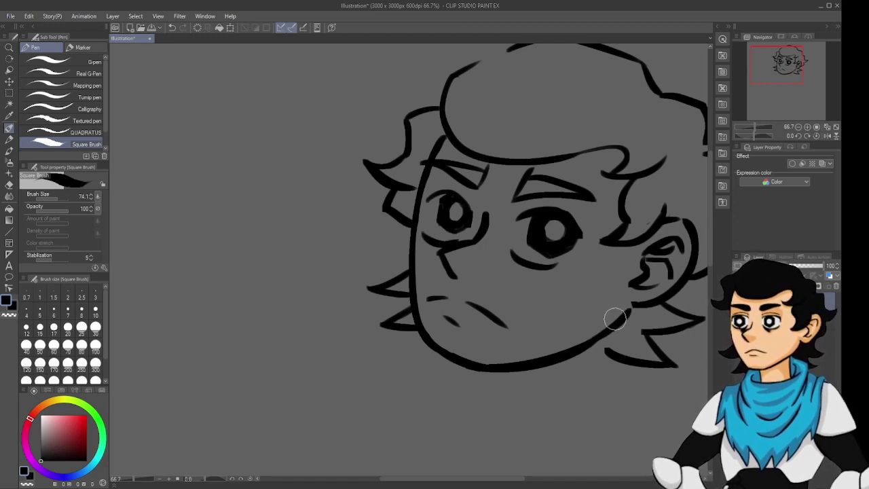
key(ctrl+z)
drag(584, 347, 614, 321)
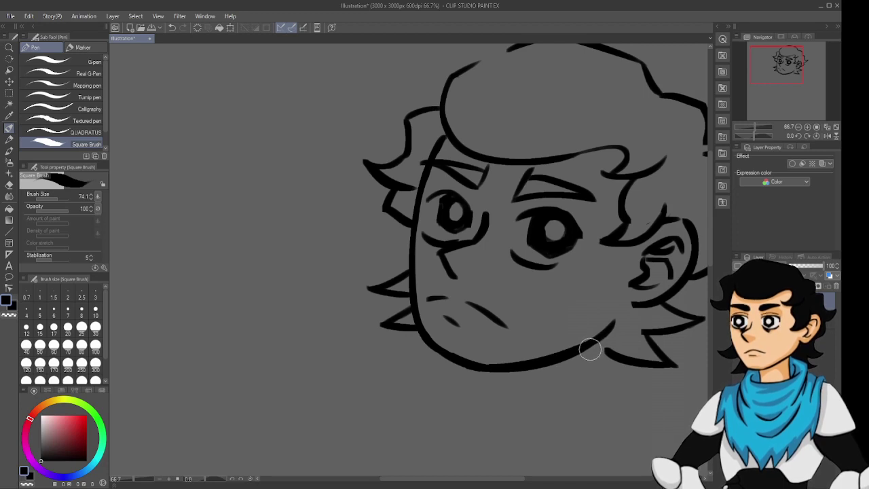
Draw the front neck line under the chin and a collar edge below it that angles up toward the back of the neck.
mouse_move(558, 343)
mouse_down()
mouse_move(537, 271)
mouse_move(504, 275)
mouse_move(469, 312)
mouse_move(473, 324)
mouse_move(421, 330)
mouse_move(495, 332)
mouse_up()
key(ctrl+z)
key(ctrl+z)
mouse_move(450, 305)
mouse_down()
mouse_move(499, 330)
mouse_move(536, 328)
mouse_move(591, 294)
mouse_up()
key(ctrl+z)
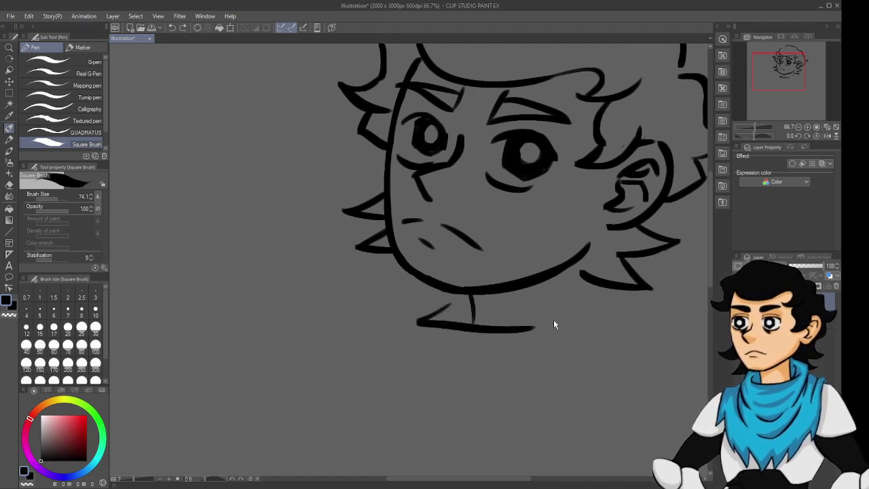
mouse_move(521, 331)
mouse_down()
mouse_move(595, 292)
mouse_move(575, 287)
mouse_move(562, 306)
mouse_up()
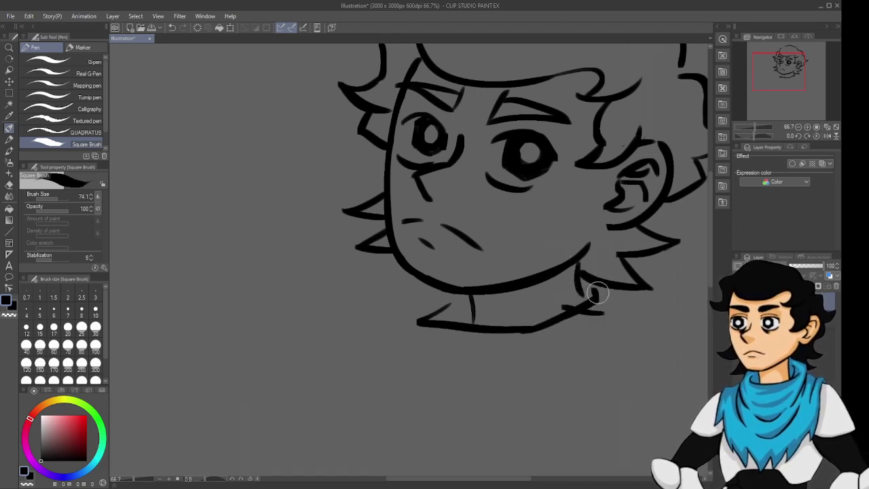
Draw a bent line from beneath the lowest hair tuft, running outward behind the collar and then down.
drag(612, 287, 631, 339)
key(ctrl+z)
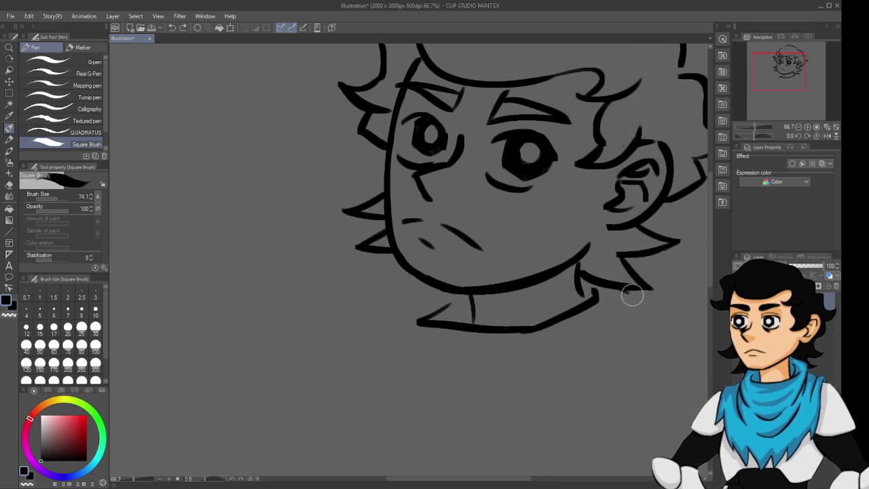
drag(632, 294, 628, 340)
key(ctrl+z)
key(ctrl+z)
mouse_move(623, 287)
mouse_down()
mouse_move(648, 301)
mouse_move(638, 346)
mouse_up()
key(ctrl+z)
drag(608, 282, 645, 309)
key(ctrl+z)
mouse_move(605, 282)
mouse_down()
mouse_move(645, 308)
mouse_move(639, 337)
mouse_up()
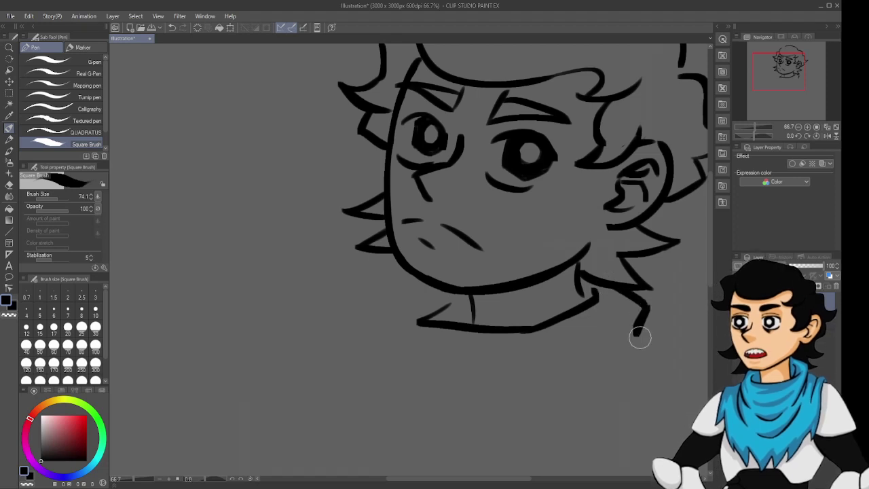
Draw the lower edge of the scarf's near side as a curve running down and inward from the bent line beneath the hair.
key(ctrl+z)
mouse_move(646, 307)
mouse_down()
mouse_move(633, 346)
mouse_move(555, 377)
mouse_up()
key(ctrl+z)
drag(633, 341, 543, 377)
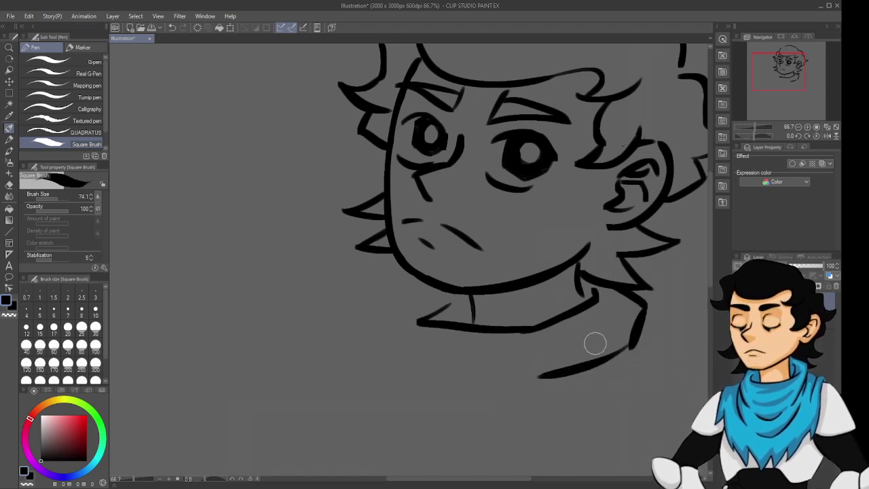
key(ctrl+z)
drag(630, 349, 548, 385)
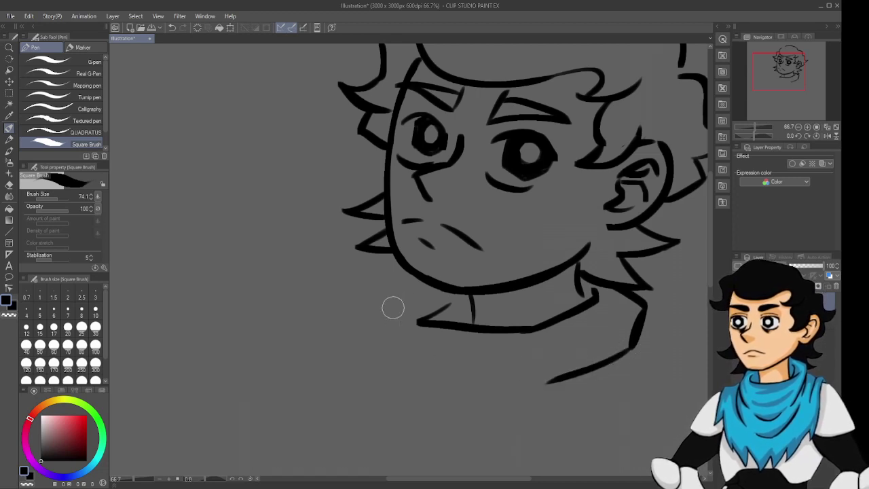
Draw the far side of the scarf outward from beneath the chin, down at a corner, and back inward as a short lower edge.
drag(431, 287, 374, 306)
key(ctrl+z)
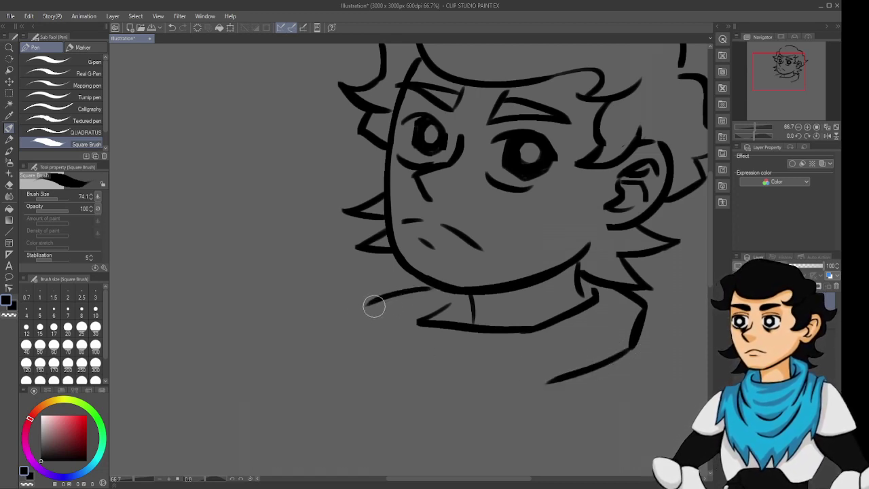
key(ctrl+z)
drag(429, 289, 353, 312)
key(ctrl+z)
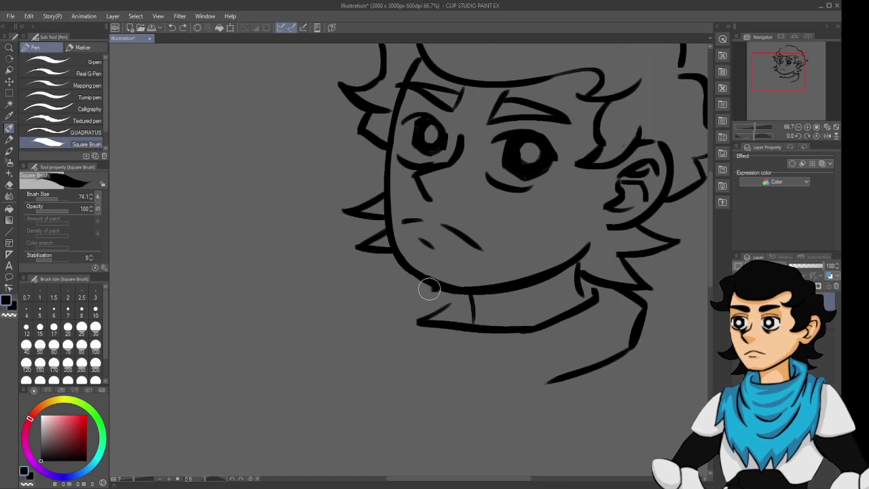
mouse_move(429, 288)
mouse_down()
mouse_move(376, 305)
mouse_move(363, 335)
mouse_up()
key(ctrl+z)
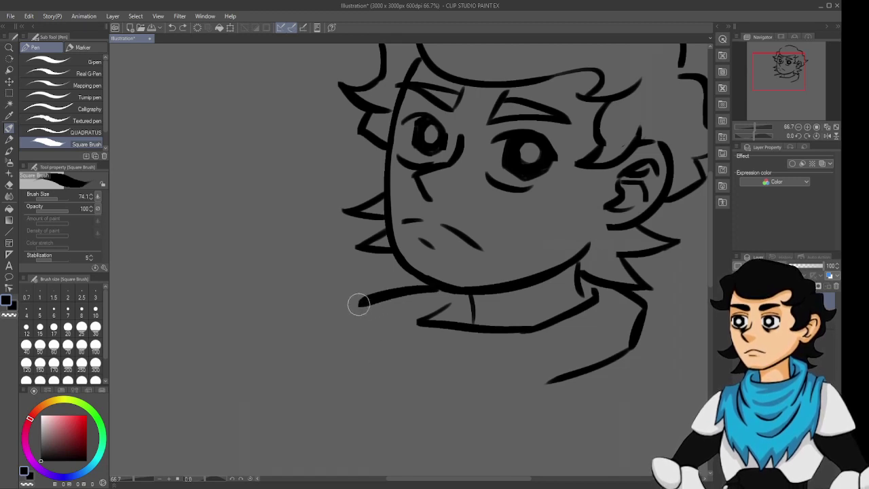
mouse_move(359, 304)
mouse_down()
mouse_move(363, 357)
mouse_move(440, 375)
mouse_move(493, 305)
mouse_up()
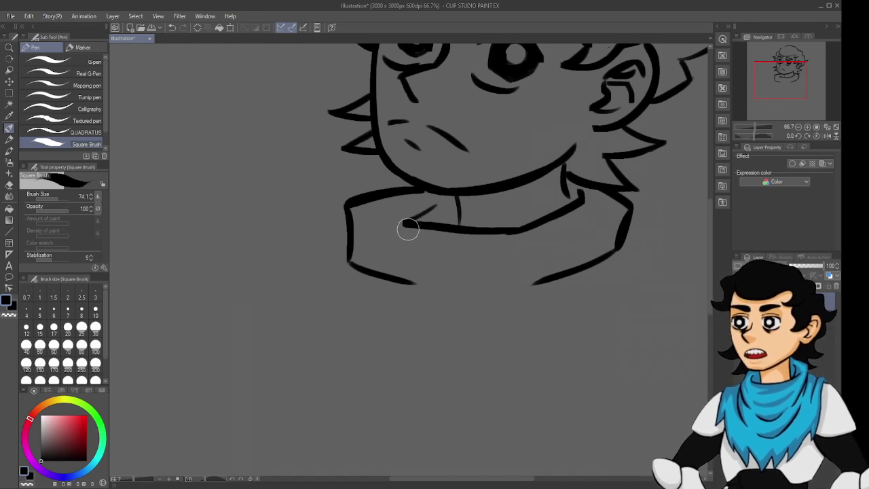
Add a second pointed fold that extends the far end of the collar edge.
mouse_move(402, 207)
mouse_down()
mouse_move(394, 211)
mouse_move(421, 228)
mouse_up()
key(ctrl+z)
key(ctrl+z)
Draw a small pointed fold sticking out from the lower corner of the scarf's near side and angling back inward.
key(space)
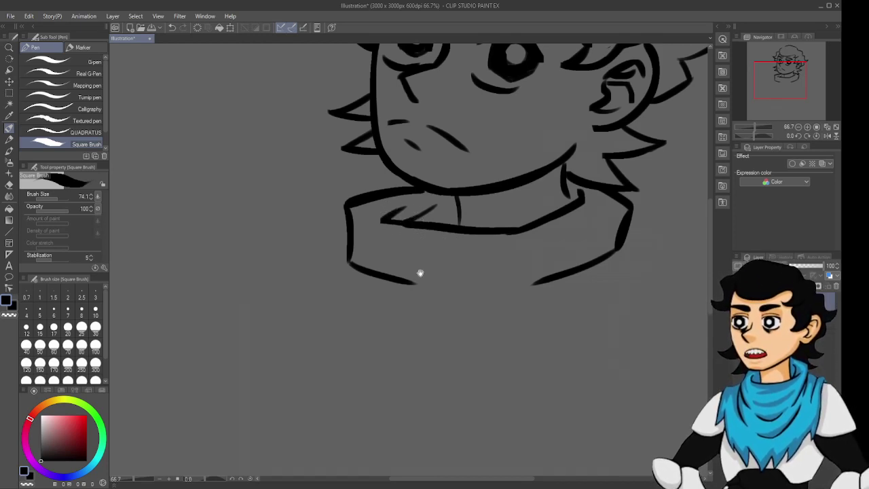
drag(420, 273, 362, 220)
mouse_move(567, 190)
mouse_down()
mouse_move(576, 216)
mouse_move(547, 254)
mouse_up()
key(ctrl+z)
key(ctrl+z)
mouse_move(564, 190)
mouse_down()
mouse_move(563, 227)
mouse_move(549, 242)
mouse_up()
key(ctrl+z)
drag(565, 191, 555, 228)
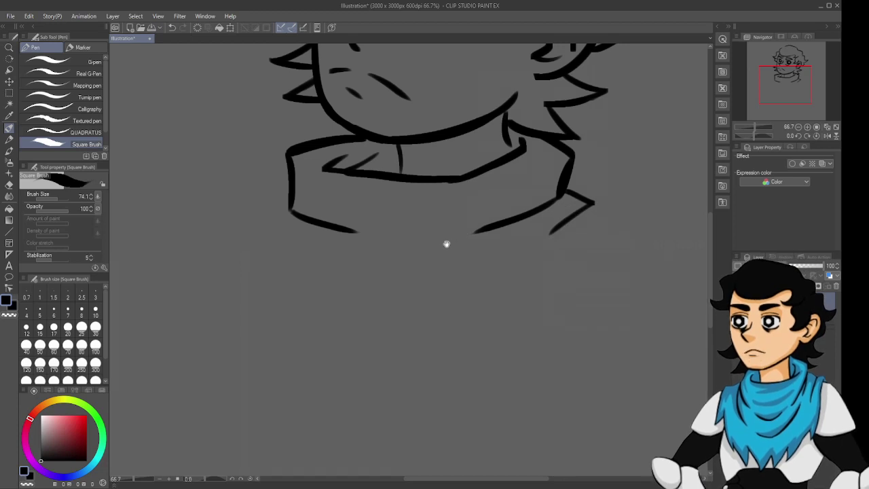
Draw a curved line down and inward from the lower corner of the scarf's far side.
drag(446, 244, 529, 233)
drag(368, 201, 370, 264)
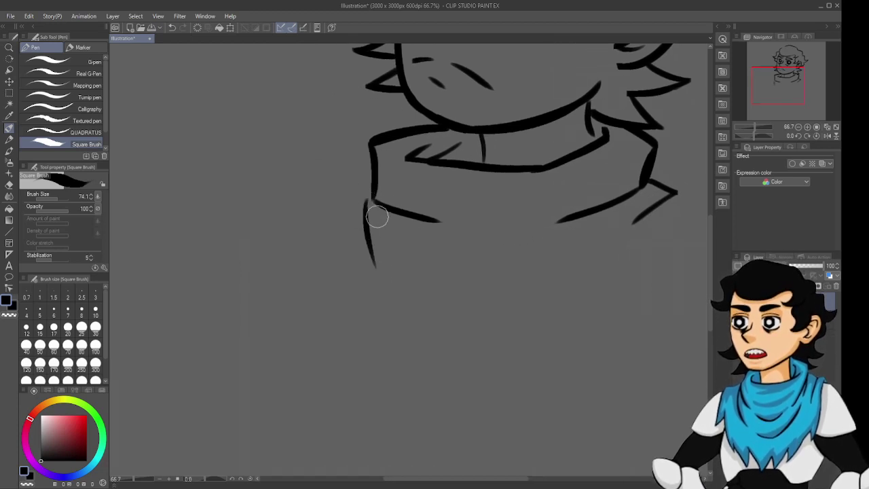
key(ctrl+z)
drag(371, 202, 402, 287)
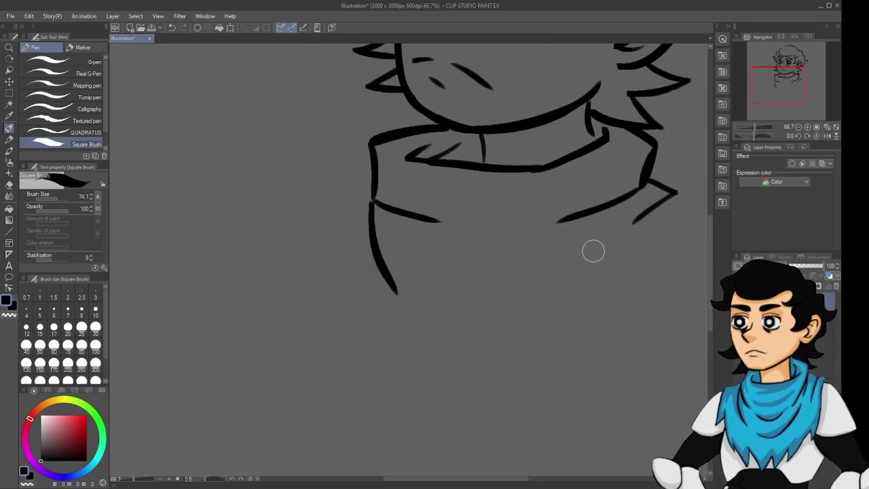
mouse_move(593, 251)
mouse_down()
mouse_move(468, 306)
mouse_move(603, 253)
mouse_up()
key(ctrl+z)
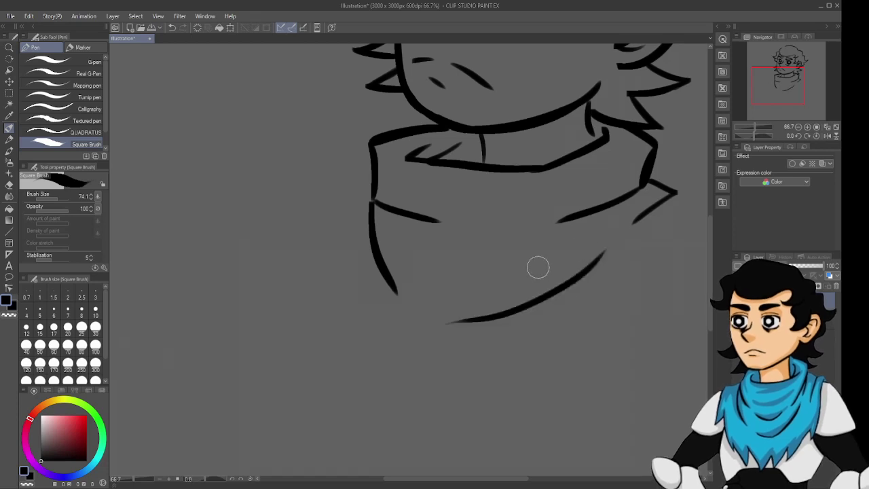
key(ctrl+z)
drag(446, 317, 603, 253)
drag(426, 309, 480, 306)
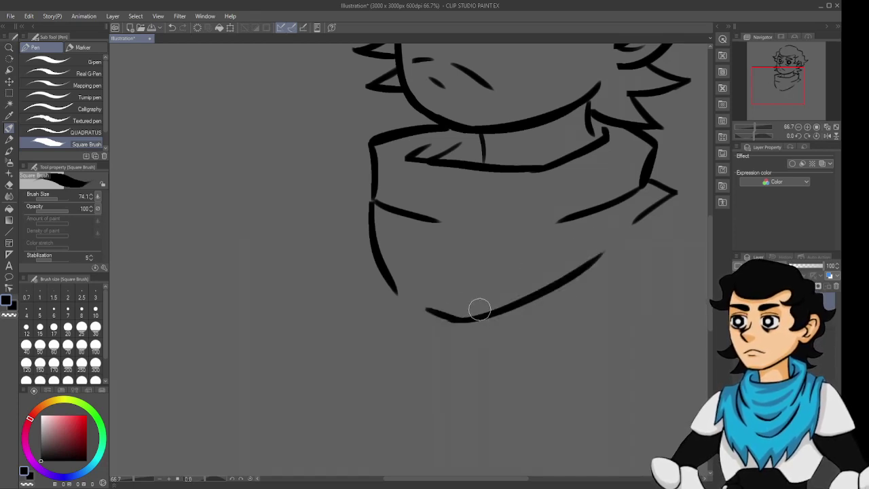
key(ctrl+z)
drag(427, 309, 479, 307)
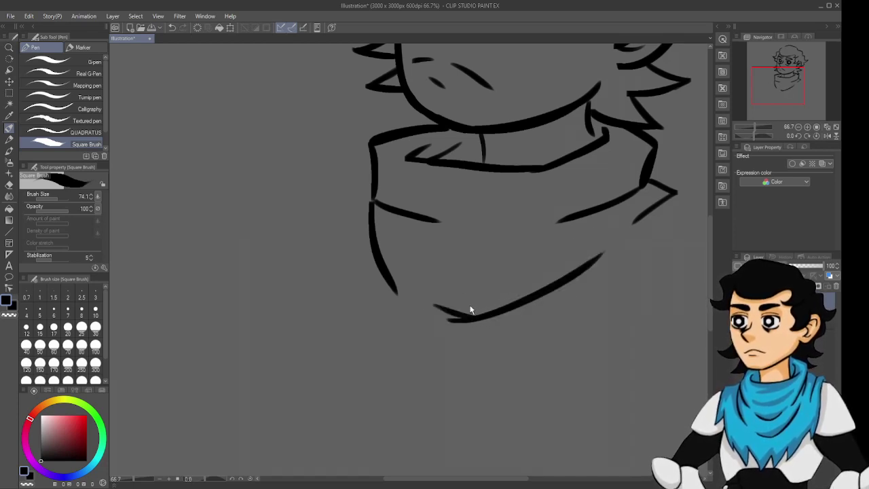
key(ctrl+z)
key(ctrl+z)
Draw the scarf's front fold as a short curve at its lowest point and a long thick line rising toward the near side.
mouse_move(415, 314)
mouse_down()
mouse_move(496, 324)
mouse_move(490, 329)
mouse_up()
key(ctrl+z)
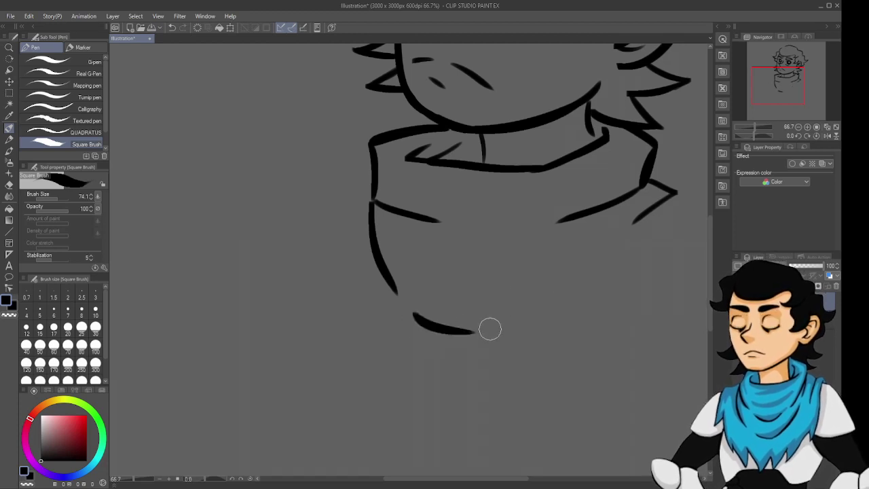
drag(437, 343, 527, 292)
key(ctrl+z)
drag(450, 337, 566, 265)
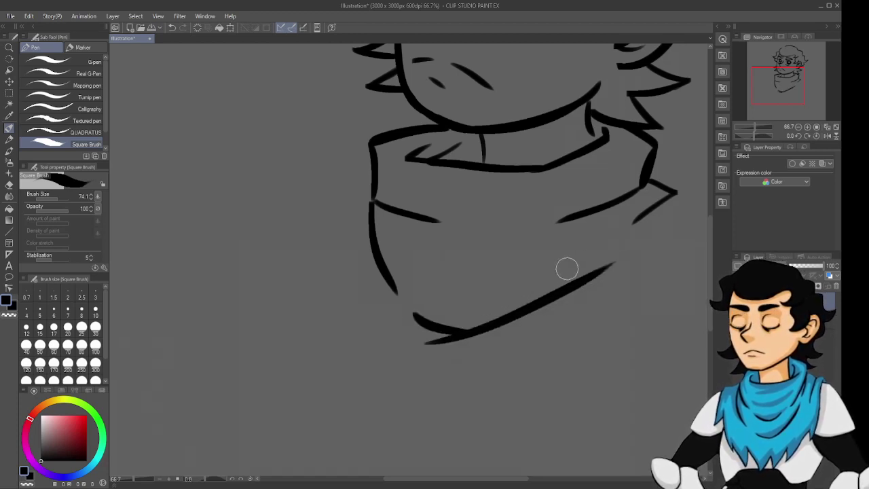
key(ctrl+z)
drag(434, 337, 620, 233)
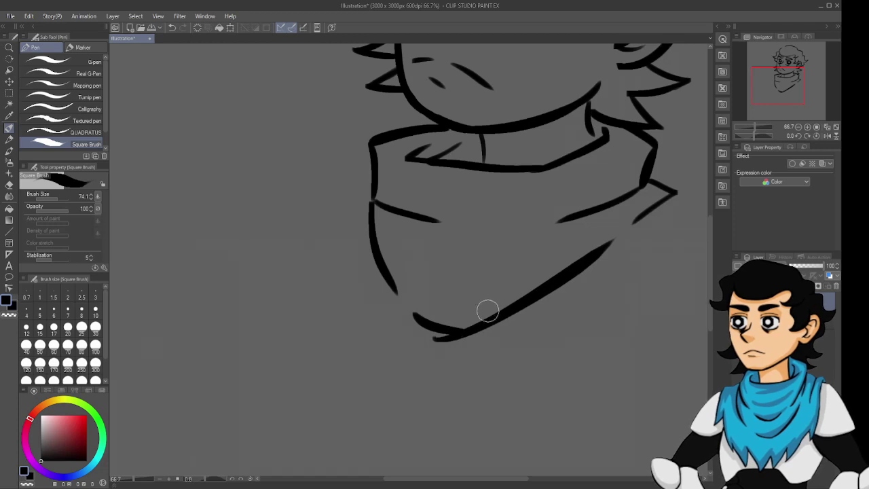
Draw the top of the near shoulder drape outward from the small pointed fold, ending in a short downward bend.
drag(488, 311, 421, 330)
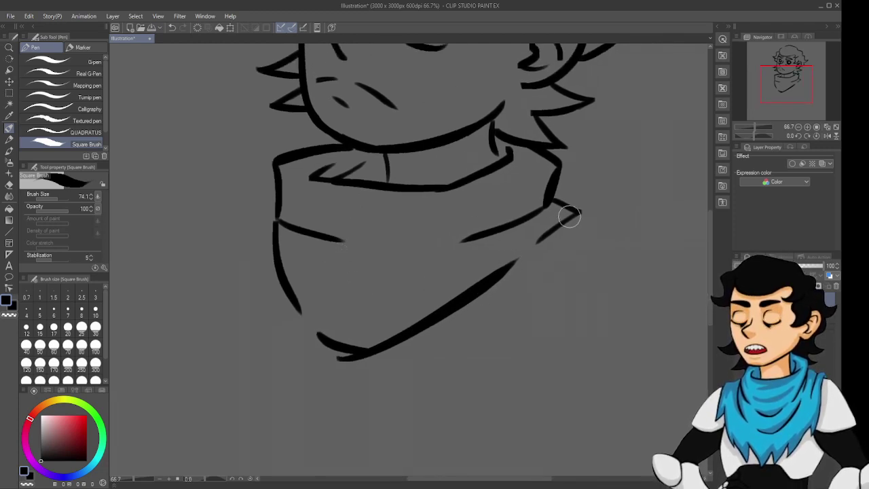
mouse_move(555, 284)
mouse_down()
mouse_move(570, 296)
mouse_move(576, 285)
mouse_move(541, 274)
mouse_move(536, 305)
mouse_move(543, 302)
mouse_up()
mouse_move(558, 223)
mouse_down()
mouse_move(570, 215)
mouse_move(598, 228)
mouse_move(571, 216)
mouse_move(607, 222)
mouse_move(576, 210)
mouse_move(614, 221)
mouse_up()
key(ctrl+z)
key(ctrl+z)
key(ctrl+z)
mouse_move(551, 224)
mouse_down()
mouse_move(570, 212)
mouse_move(614, 218)
mouse_up()
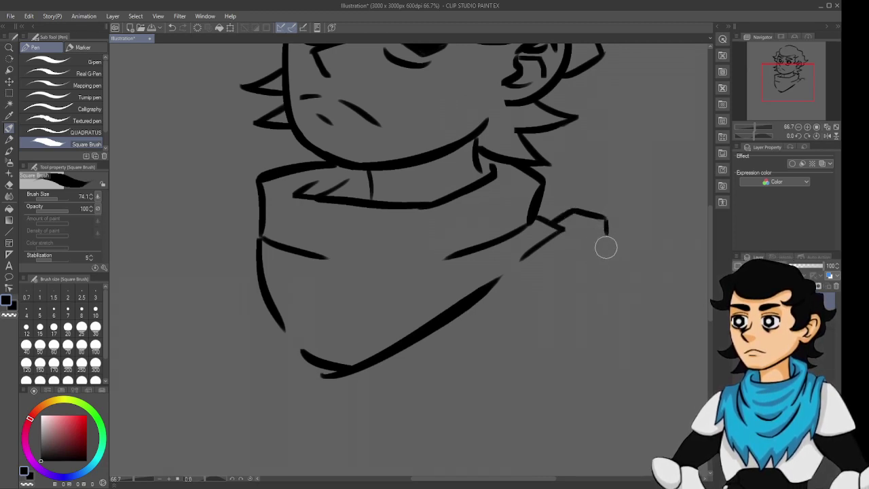
Draw a long diagonal line down and inward below the near shoulder drape and join the drape to the pointed fold.
drag(597, 249, 475, 377)
drag(505, 315, 557, 258)
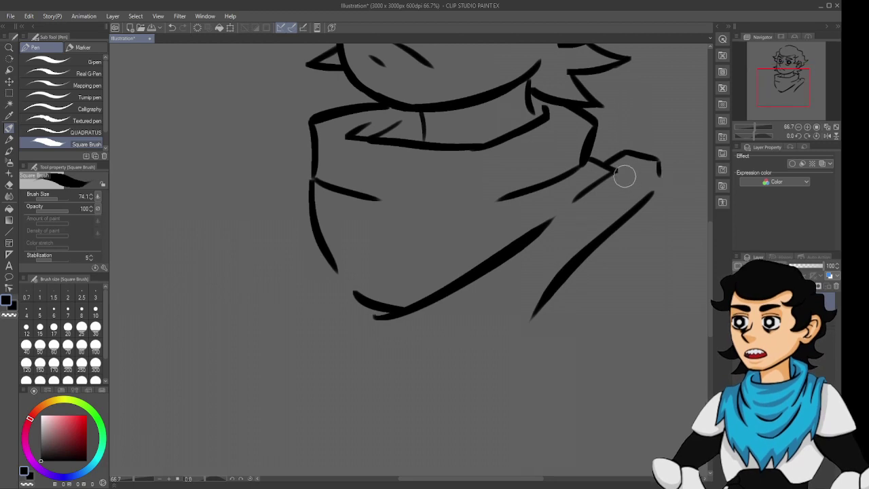
drag(625, 164, 619, 168)
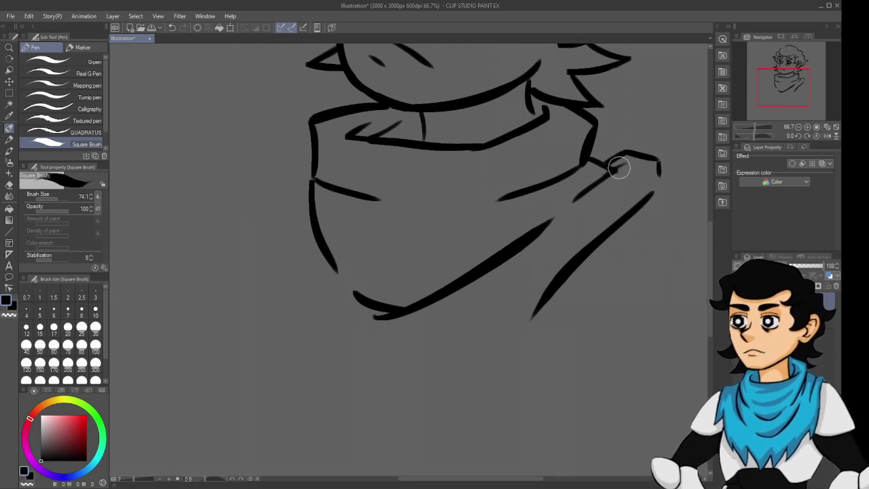
key(ctrl+z)
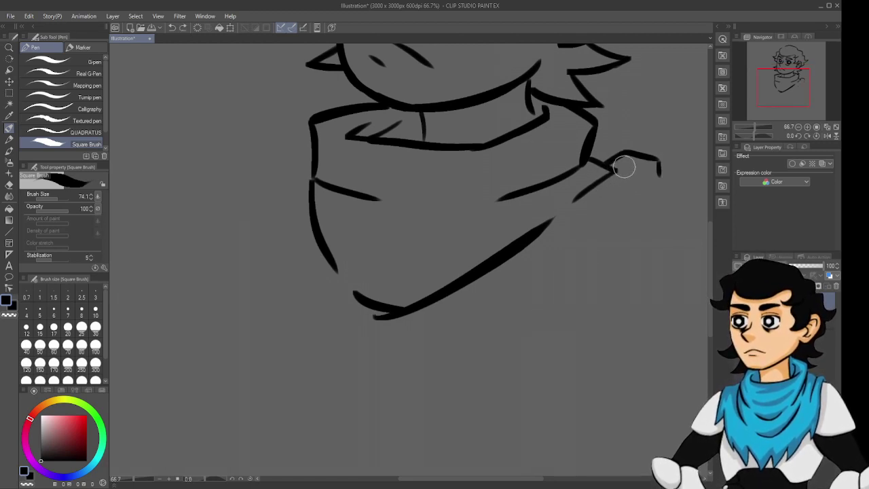
key(ctrl+y)
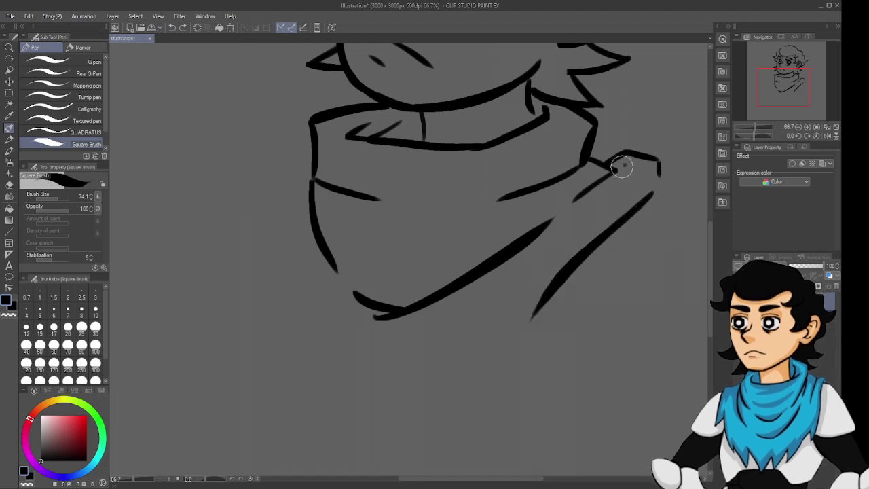
drag(623, 166, 612, 174)
Draw the top of the far shoulder drape as a short line from the scarf and a peak sloping outward.
mouse_move(508, 215)
mouse_down()
mouse_move(559, 237)
mouse_move(577, 267)
mouse_up()
mouse_move(495, 247)
mouse_down()
mouse_move(450, 262)
mouse_move(446, 242)
mouse_move(534, 235)
mouse_move(585, 244)
mouse_up()
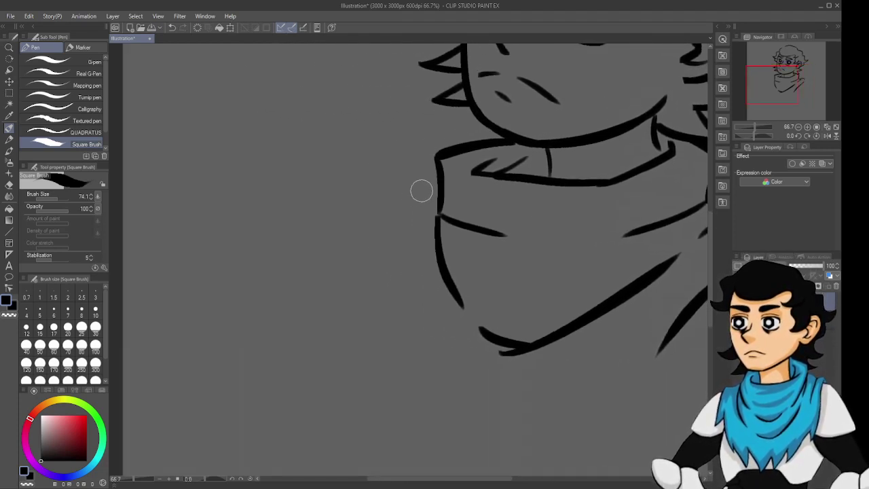
mouse_move(430, 181)
mouse_down()
mouse_move(387, 185)
mouse_move(405, 183)
mouse_move(402, 194)
mouse_move(419, 190)
mouse_move(406, 192)
mouse_move(414, 191)
mouse_move(396, 174)
mouse_move(348, 199)
mouse_move(333, 325)
mouse_move(357, 366)
mouse_up()
key(ctrl+z)
key(ctrl+z)
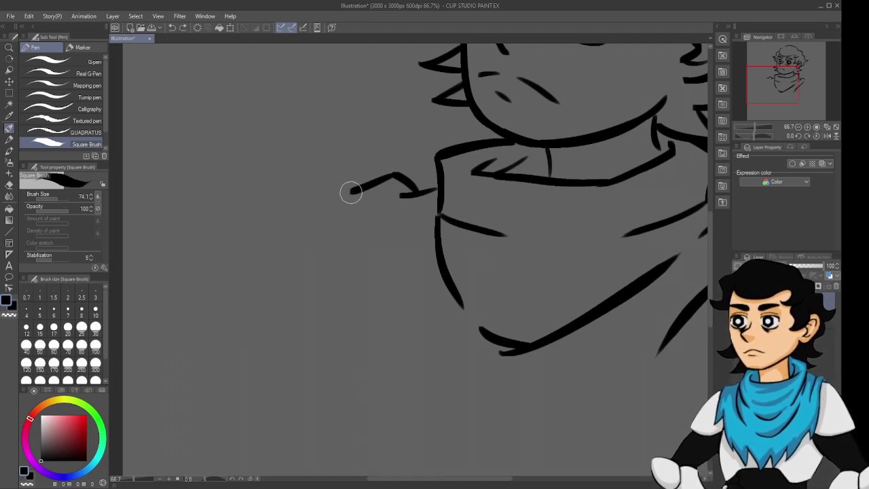
Draw a long outer edge down from the far shoulder drape's corner and a shorter fold line inside it.
drag(351, 191, 359, 396)
key(ctrl+z)
drag(351, 193, 346, 421)
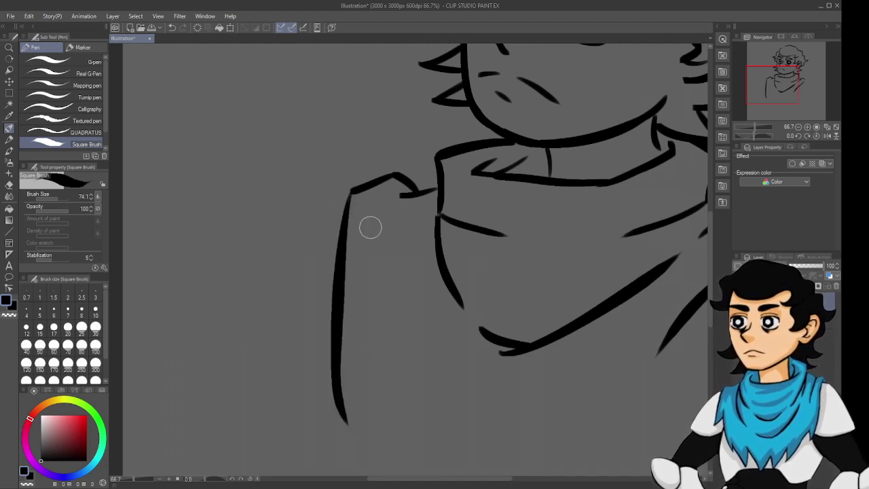
drag(397, 194, 412, 350)
Erase the diagonal line below the near shoulder drape and return to the pen.
key(space)
drag(465, 347, 330, 292)
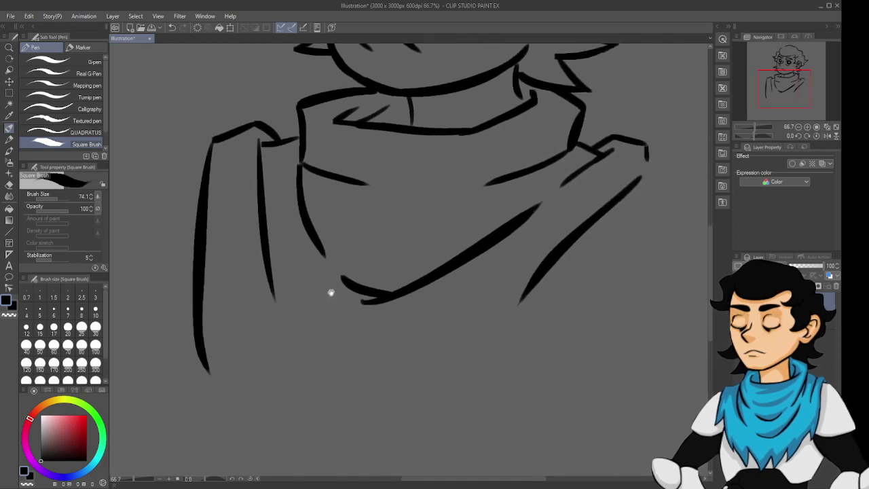
drag(400, 281, 358, 217)
key(e)
mouse_move(510, 217)
mouse_down()
mouse_move(495, 242)
mouse_move(500, 208)
mouse_move(607, 127)
mouse_move(436, 330)
mouse_up()
key(p)
key(ctrl+z)
Redraw the drape's near edge as a long sweeping curve from below the shoulder down and inward beneath the front fold.
drag(604, 124, 343, 389)
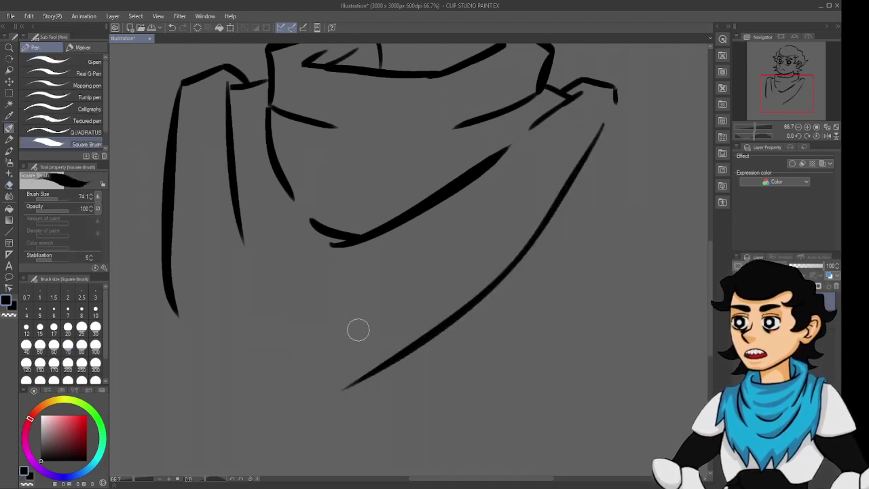
key(ctrl+z)
mouse_move(604, 134)
mouse_down()
mouse_move(474, 312)
mouse_move(353, 378)
mouse_up()
key(ctrl+z)
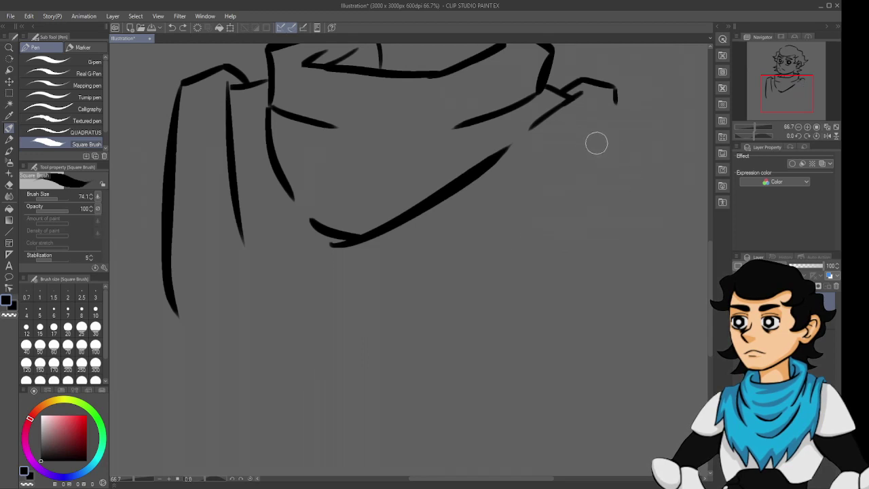
drag(605, 133, 323, 402)
key(ctrl+z)
drag(609, 126, 385, 398)
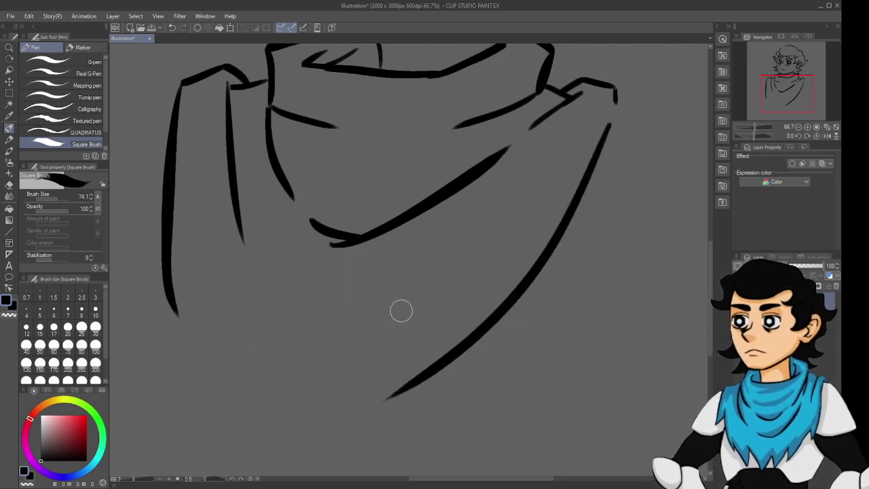
Extend the drape's long far edge diagonally down and inward to a low point.
drag(408, 312, 493, 309)
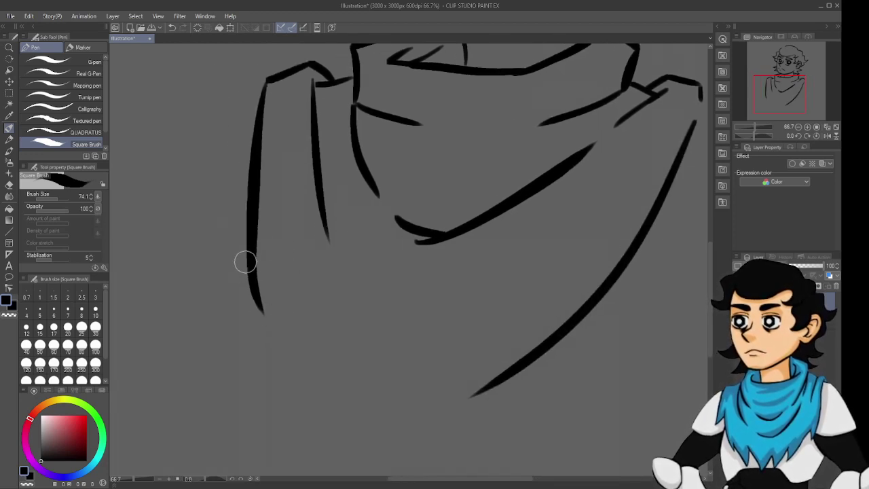
drag(246, 262, 326, 439)
key(ctrl+z)
key(ctrl+z)
mouse_move(251, 264)
mouse_down()
mouse_move(340, 442)
mouse_move(341, 395)
mouse_up()
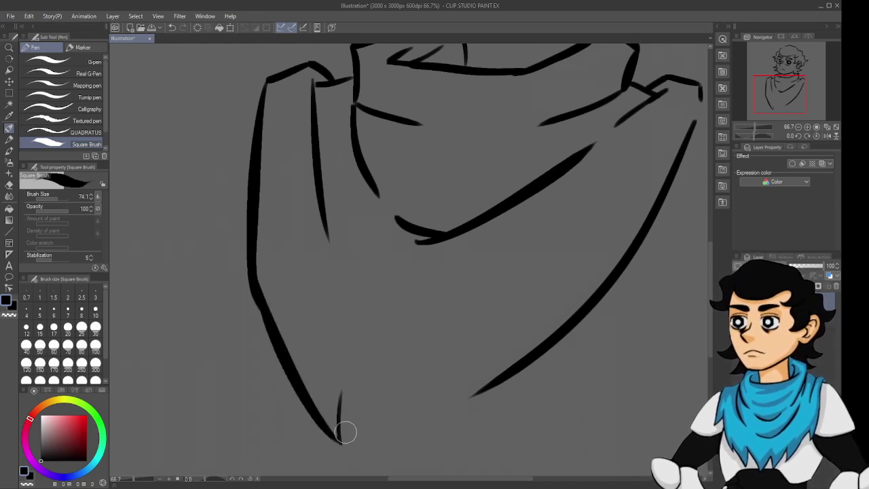
key(ctrl+z)
drag(342, 445, 354, 402)
key(ctrl+z)
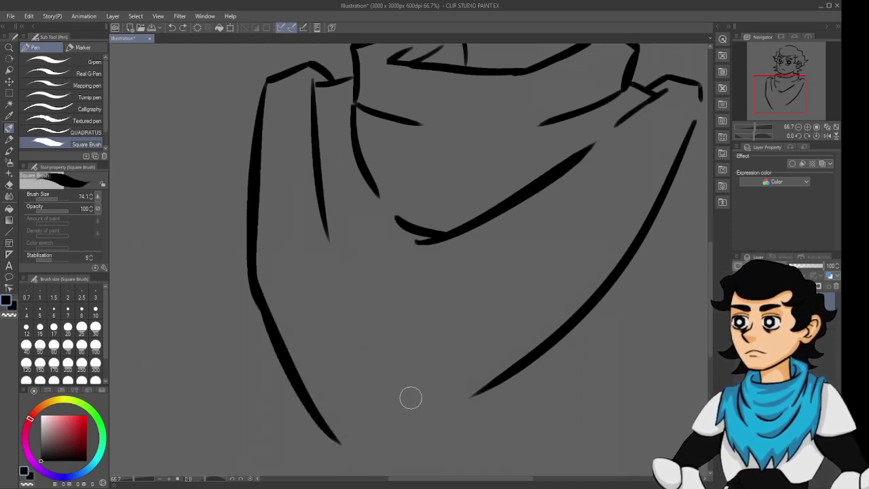
Close the bottom of the drape with a rounded tip that joins the far edge to the near sweeping curve.
drag(339, 438, 485, 410)
key(ctrl+z)
drag(342, 437, 484, 398)
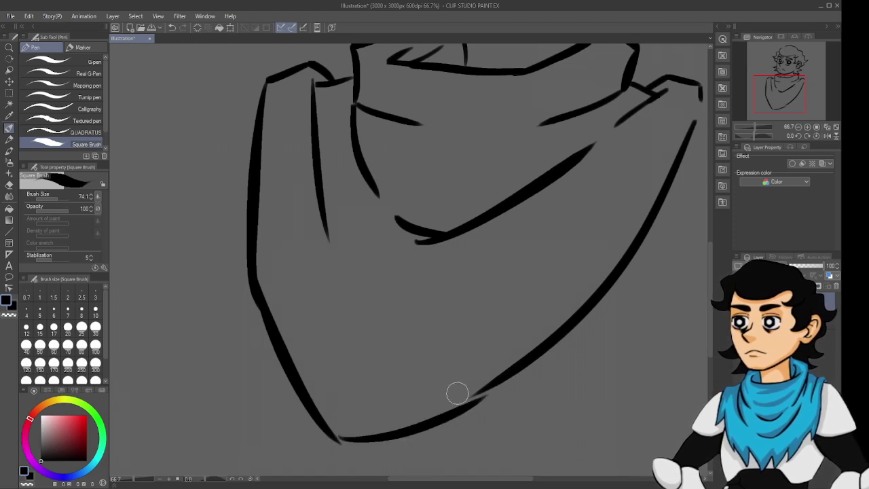
key(ctrl+z)
drag(336, 436, 484, 394)
key(ctrl+z)
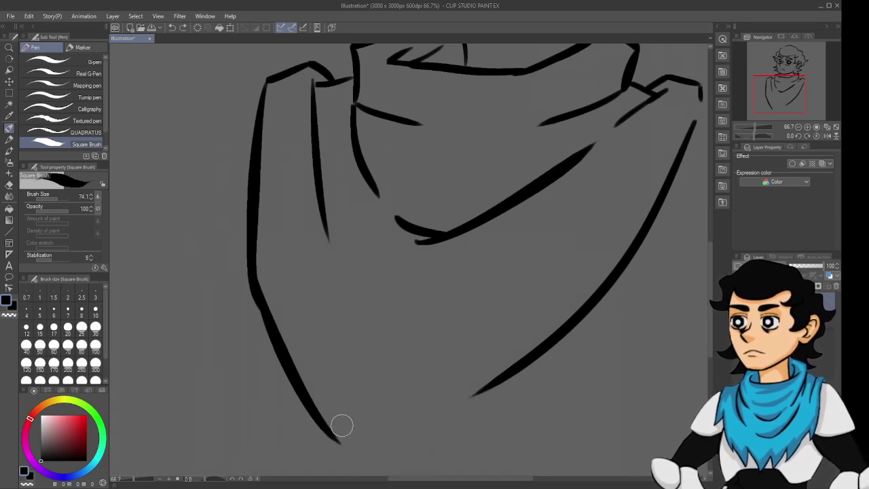
drag(339, 422, 556, 362)
key(ctrl+z)
mouse_move(311, 417)
mouse_down()
mouse_move(393, 432)
mouse_move(525, 348)
mouse_up()
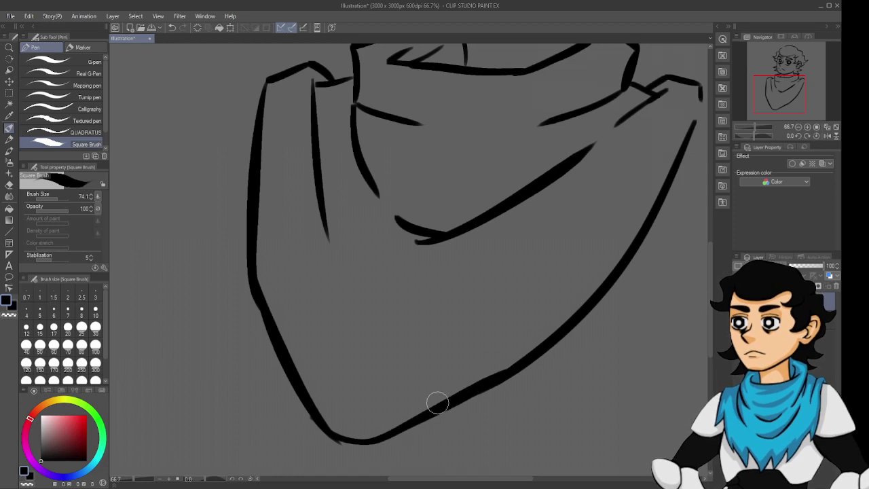
Draw a long vertical fold line inside the drape, curving down alongside its far edge.
key(e)
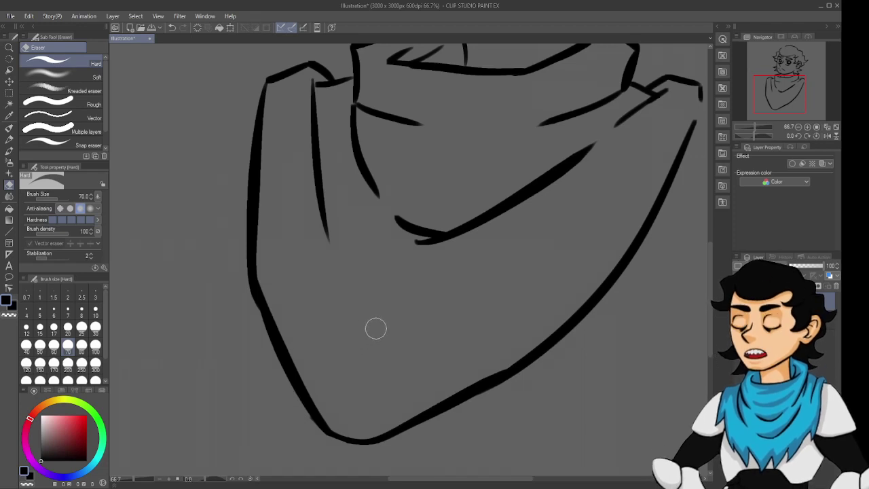
key(p)
drag(426, 310, 465, 369)
drag(331, 243, 361, 440)
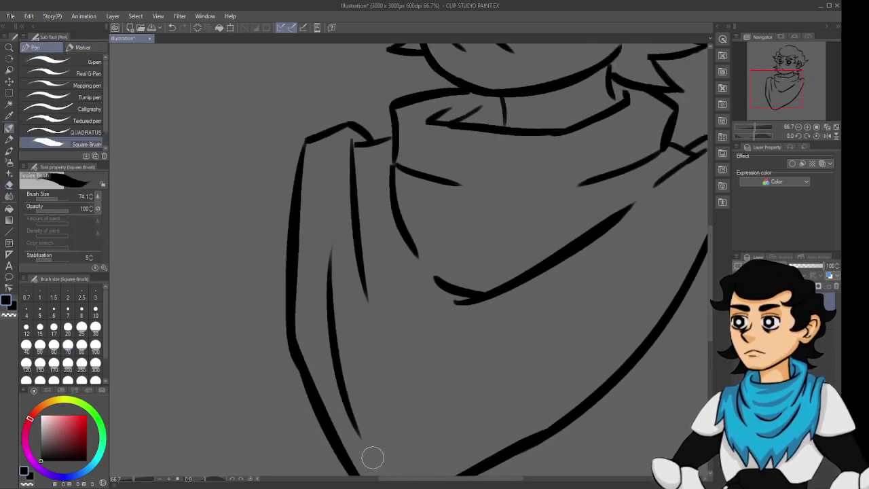
key(ctrl+z)
mouse_move(322, 284)
mouse_down()
mouse_move(383, 460)
mouse_move(388, 448)
mouse_up()
key(ctrl+z)
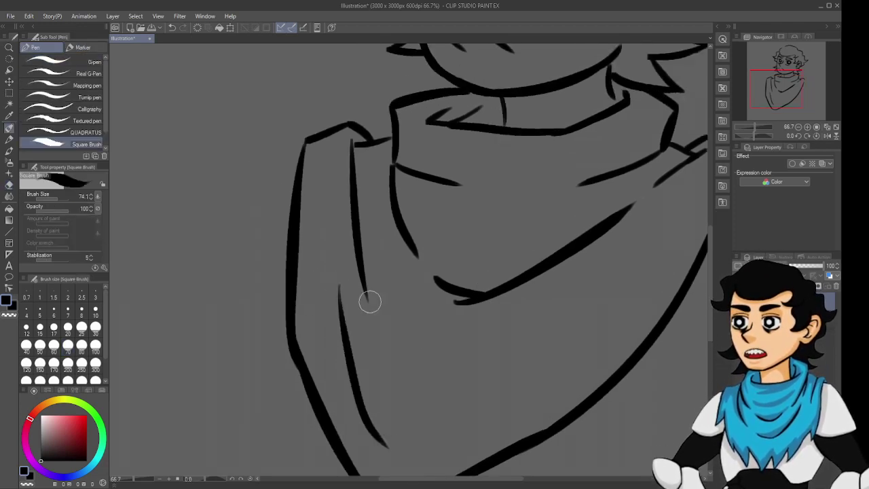
Draw a long diagonal fold line inside the drape, running roughly parallel to its near sweeping edge.
drag(463, 385, 423, 316)
drag(407, 350, 641, 206)
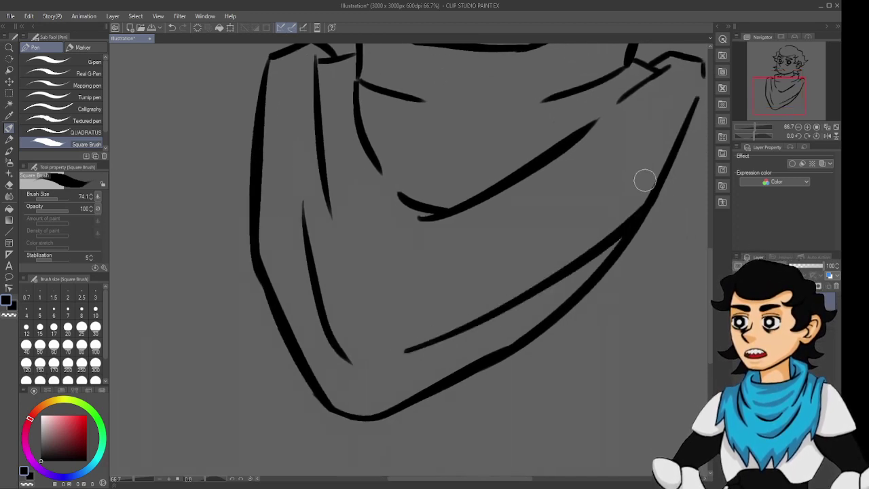
key(ctrl+z)
drag(389, 360, 662, 139)
key(ctrl+z)
drag(430, 332, 655, 127)
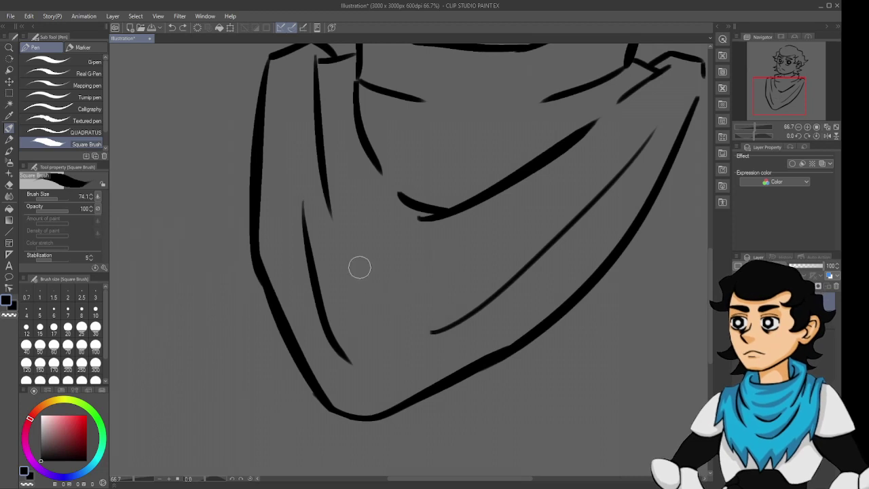
Add a short hooked fold in the middle of the drape and thin the upper end of the front fold line above it.
mouse_move(363, 273)
mouse_down()
mouse_move(387, 288)
mouse_move(469, 267)
mouse_up()
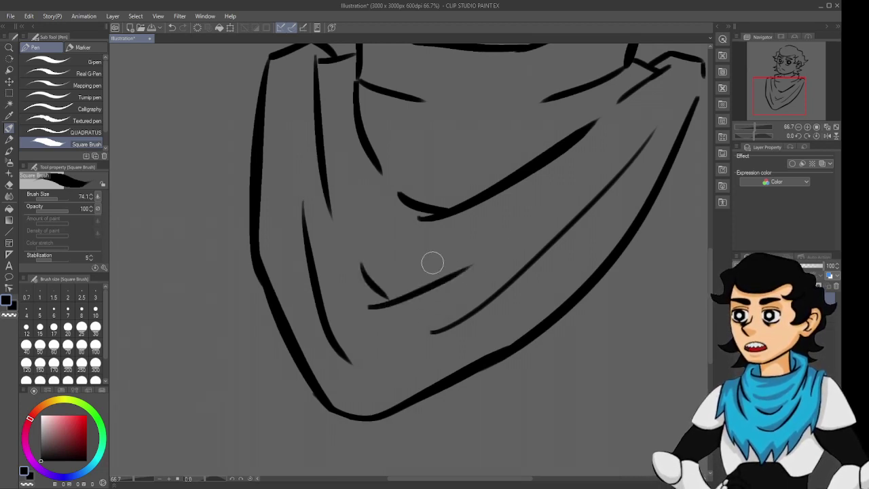
key(ctrl+z)
drag(371, 304, 523, 221)
key(ctrl+z)
mouse_move(373, 294)
mouse_down()
mouse_move(477, 265)
mouse_move(452, 269)
mouse_move(477, 293)
mouse_move(478, 257)
mouse_up()
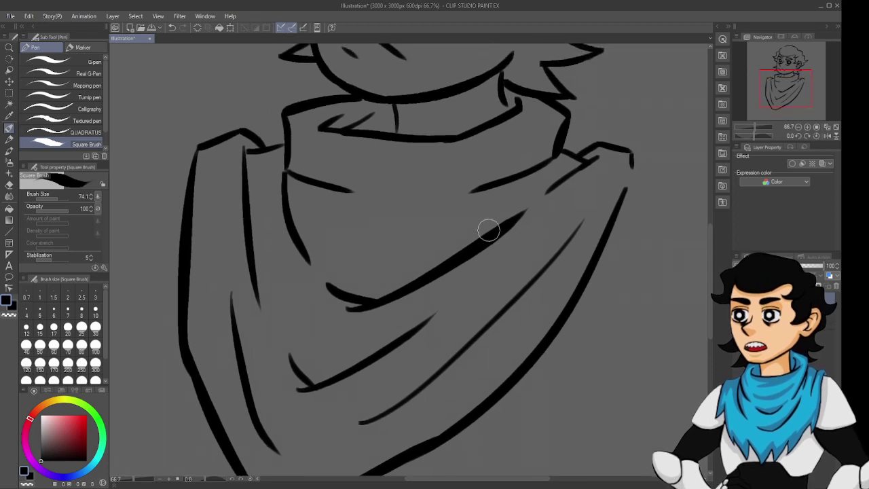
key(e)
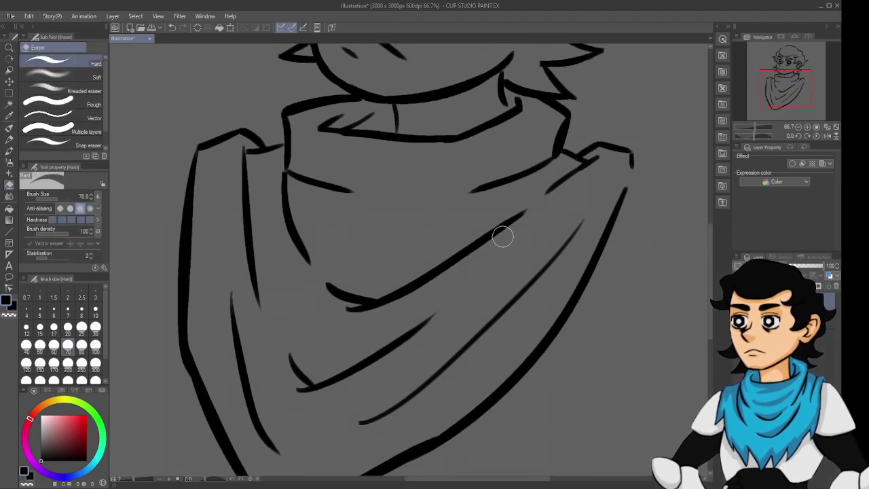
key(p)
Draw the curved top line of the near shoulder, sloping outward and down from the drape's shoulder corner.
mouse_move(479, 247)
mouse_down()
mouse_move(458, 283)
mouse_move(444, 337)
mouse_up()
drag(500, 309, 531, 277)
mouse_move(540, 359)
mouse_down()
mouse_move(535, 314)
mouse_move(494, 355)
mouse_move(503, 392)
mouse_move(464, 374)
mouse_move(512, 283)
mouse_up()
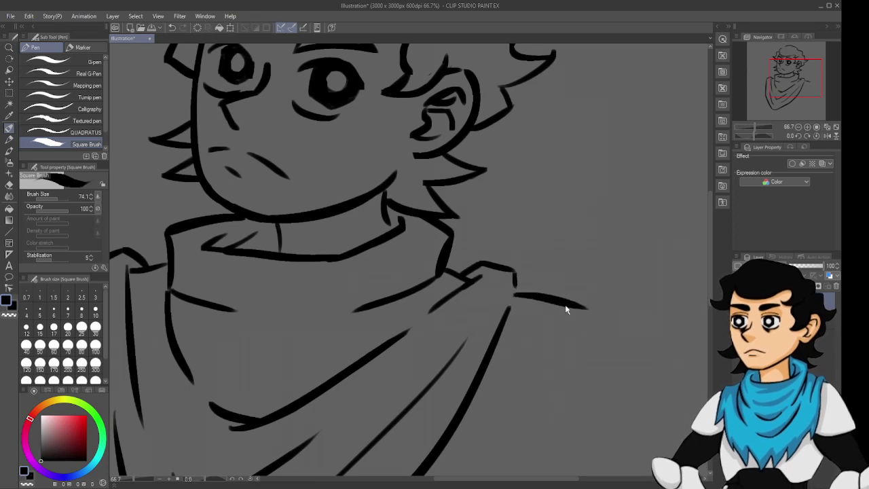
drag(520, 290, 657, 359)
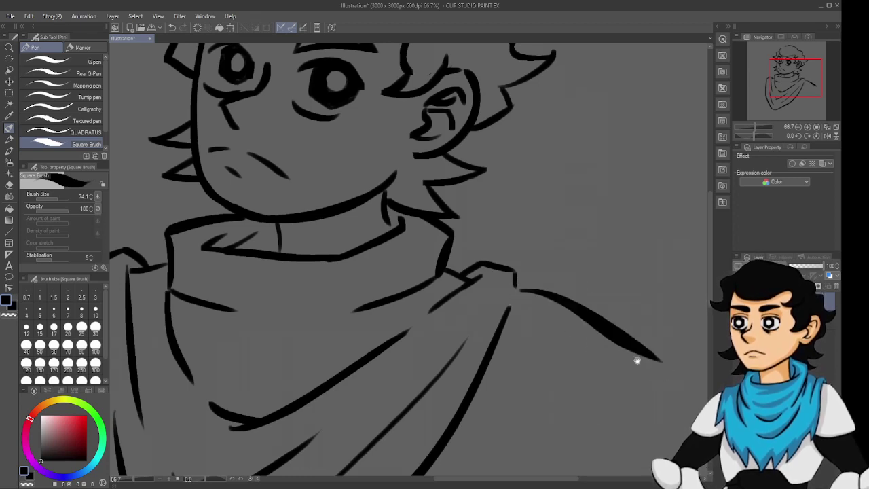
drag(600, 352, 544, 293)
key(ctrl+z)
drag(463, 231, 592, 280)
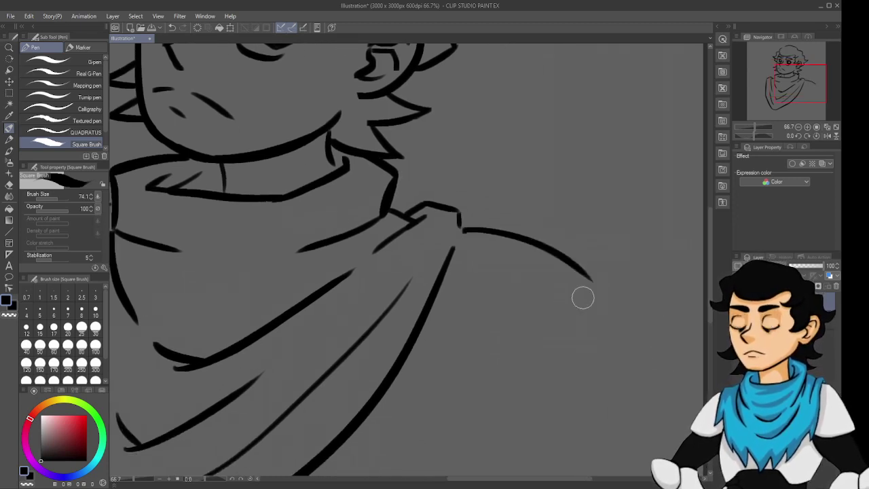
Draw the near shoulder pad's gently curved lower edge, running outward from the drape's sweeping edge.
drag(532, 298, 559, 200)
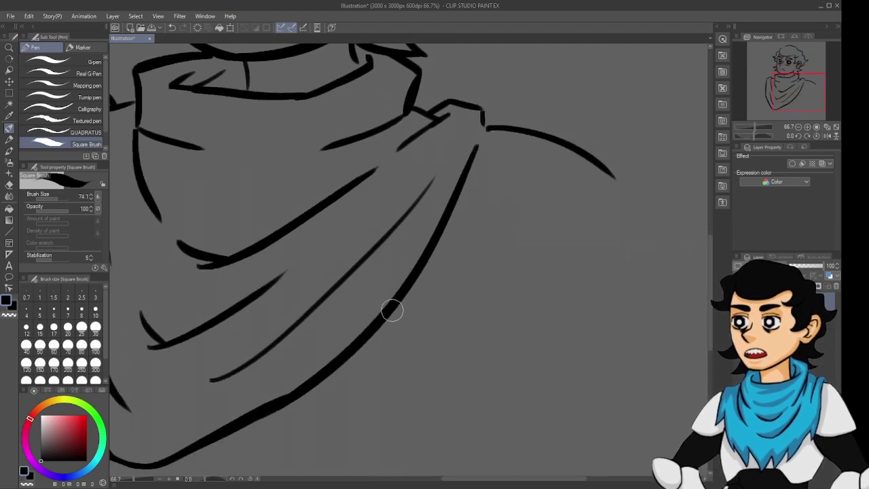
mouse_move(393, 312)
mouse_down()
mouse_move(537, 327)
mouse_move(561, 309)
mouse_up()
key(ctrl+z)
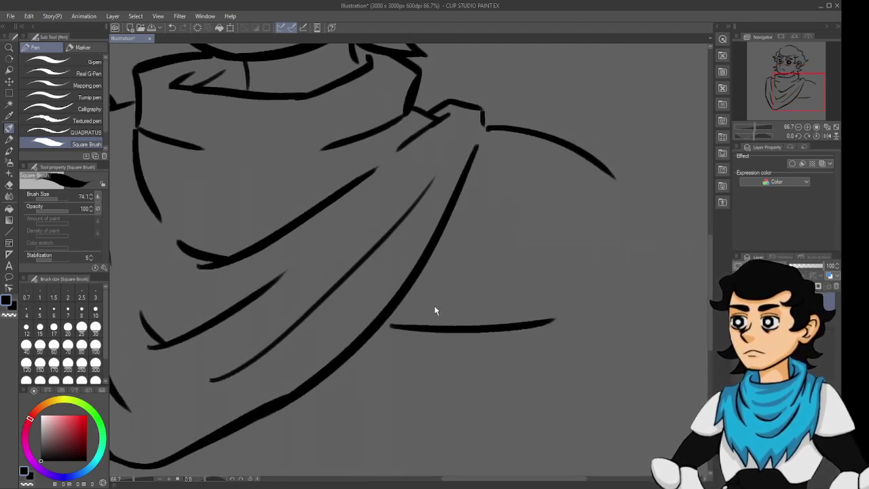
key(ctrl+z)
drag(387, 325, 540, 312)
key(ctrl+z)
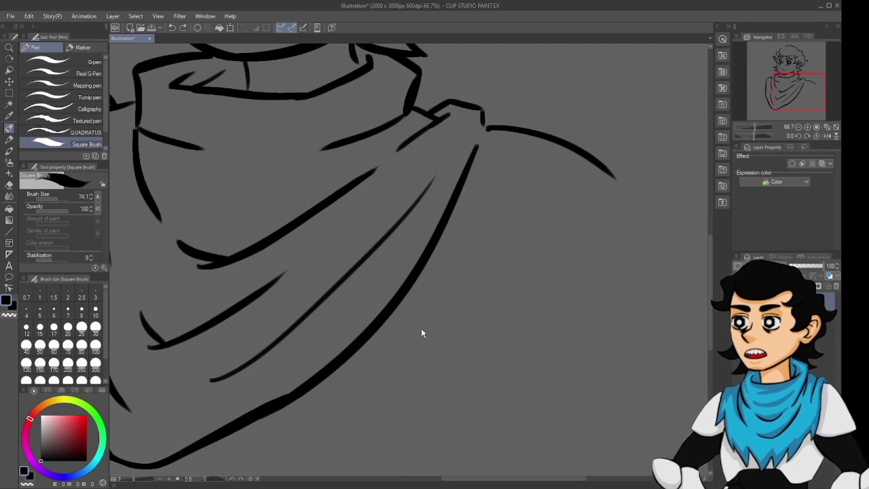
drag(398, 330, 588, 307)
key(ctrl+z)
mouse_move(384, 327)
mouse_down()
mouse_move(581, 306)
mouse_move(583, 182)
mouse_up()
Close the near shoulder pad with an outer side that rises from the lower corner and bends toward the top line.
key(ctrl+z)
mouse_move(580, 308)
mouse_down()
mouse_move(578, 262)
mouse_move(594, 192)
mouse_up()
key(ctrl+z)
mouse_move(577, 307)
mouse_down()
mouse_move(614, 183)
mouse_move(630, 254)
mouse_up()
key(ctrl+z)
key(ctrl+z)
key(ctrl+z)
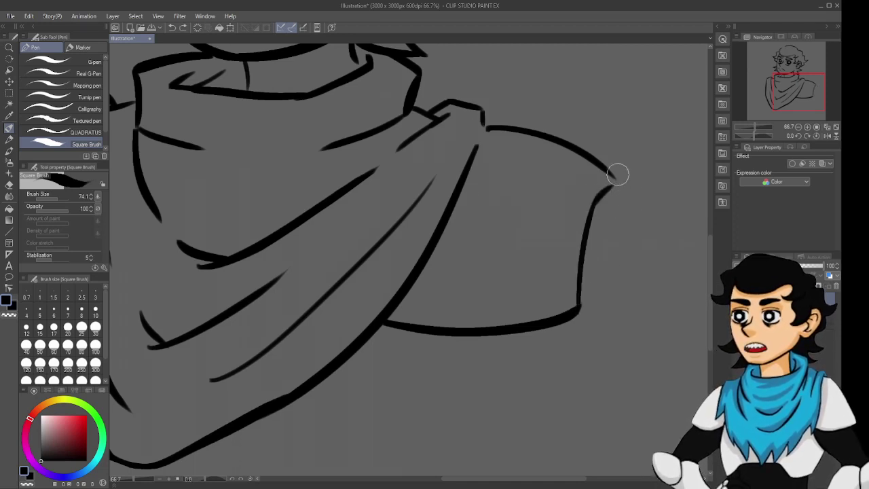
Draw the near shoulder pad's back rim as a short curve descending from the outer end of the top line.
drag(619, 178, 631, 235)
key(ctrl+z)
mouse_move(613, 176)
mouse_down()
mouse_move(620, 220)
mouse_move(609, 303)
mouse_up()
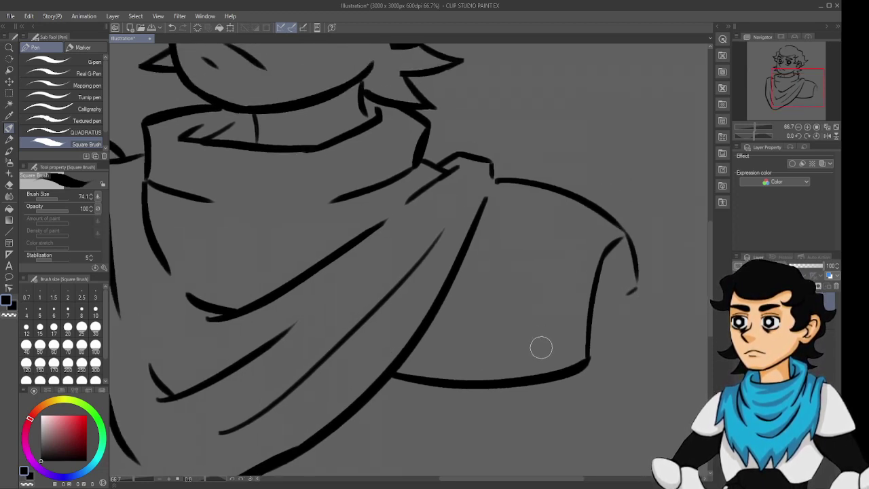
Erase the outer end of the near shoulder's top line and redraw it as a small raised corner joining the back rim.
key(e)
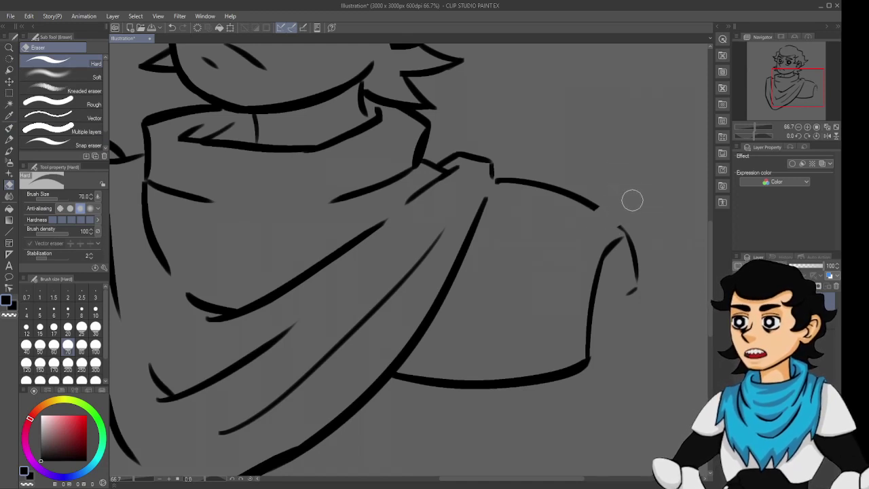
key(p)
mouse_move(609, 216)
mouse_down()
mouse_move(633, 235)
mouse_move(593, 225)
mouse_move(582, 231)
mouse_up()
key(ctrl+z)
key(ctrl+z)
key(ctrl+z)
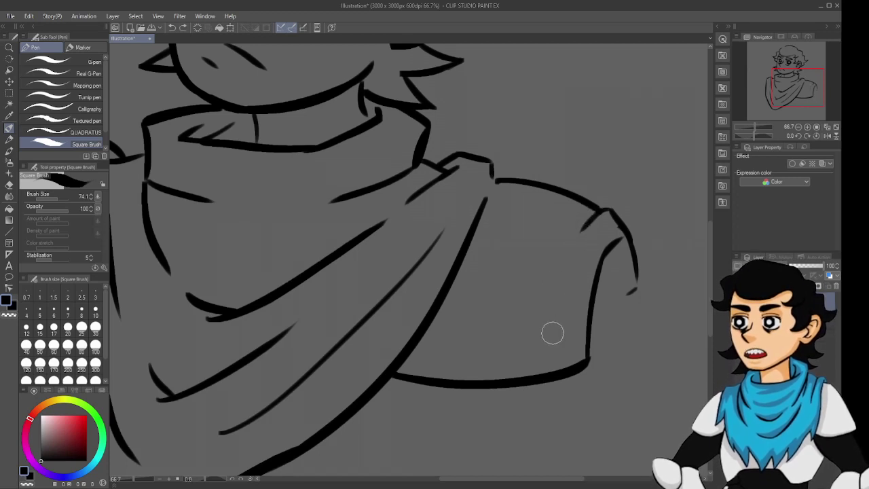
Draw the near shoulder pad's inner trim line parallel to its outer side and lower edge, ending at the drape.
drag(587, 220, 556, 337)
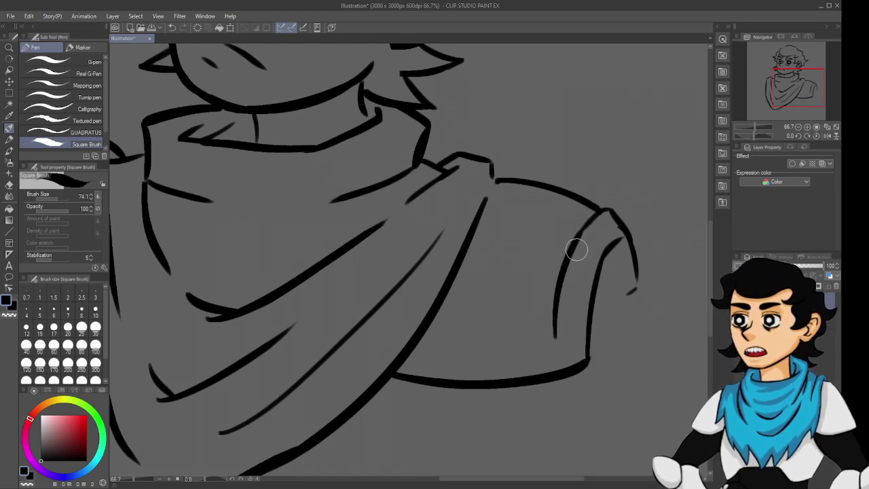
drag(548, 300, 645, 224)
mouse_move(514, 270)
mouse_down()
mouse_move(620, 275)
mouse_move(648, 267)
mouse_up()
key(ctrl+z)
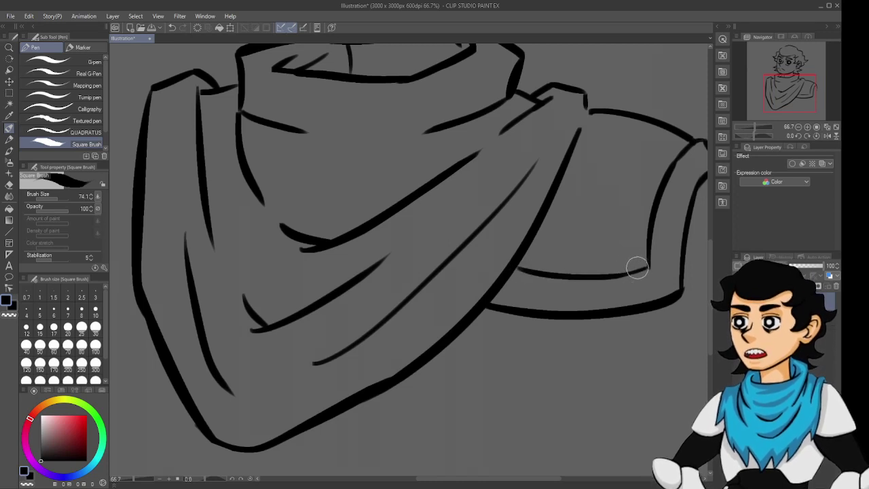
Close the lower tip of the near shoulder pad's back rim with a short stroke and clean up its corner.
drag(579, 258, 470, 316)
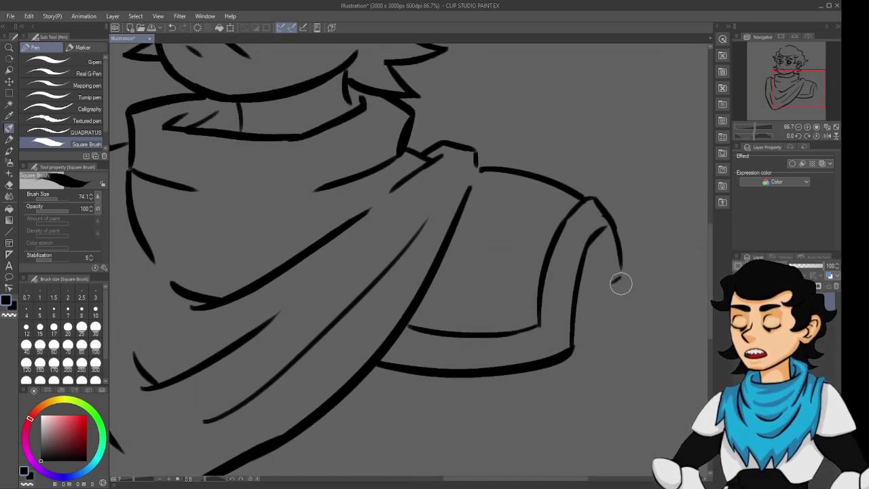
mouse_move(615, 278)
mouse_down()
mouse_move(605, 279)
mouse_move(623, 275)
mouse_up()
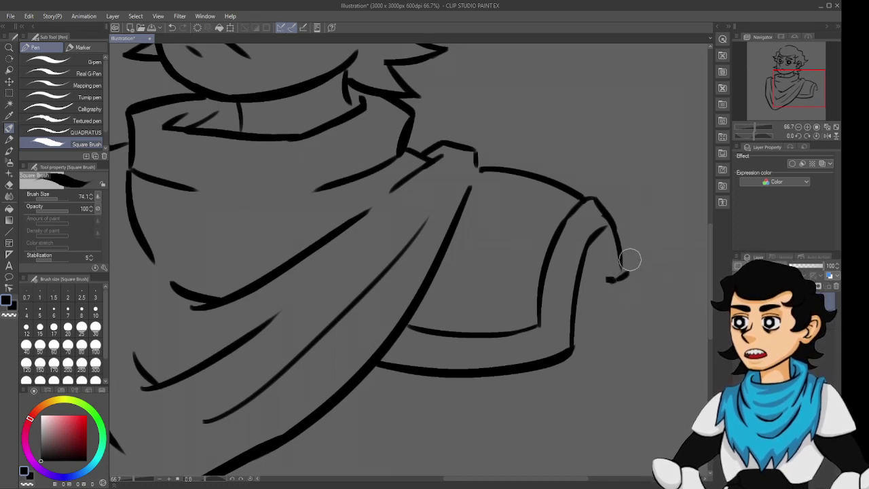
key(e)
key(p)
mouse_move(617, 248)
mouse_down()
mouse_move(617, 271)
mouse_move(642, 265)
mouse_up()
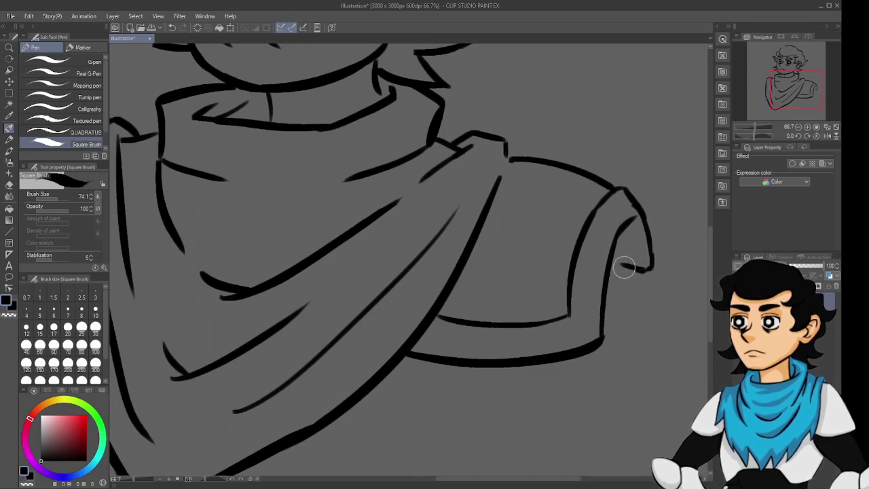
Draw the far shoulder's top line from the drape outward, curving down into the pad's inner trim line.
drag(532, 318, 599, 320)
mouse_move(406, 309)
mouse_down()
mouse_move(544, 315)
mouse_move(477, 252)
mouse_up()
mouse_move(367, 215)
mouse_down()
mouse_move(489, 174)
mouse_move(350, 210)
mouse_up()
key(ctrl+z)
key(ctrl+z)
drag(489, 166, 364, 219)
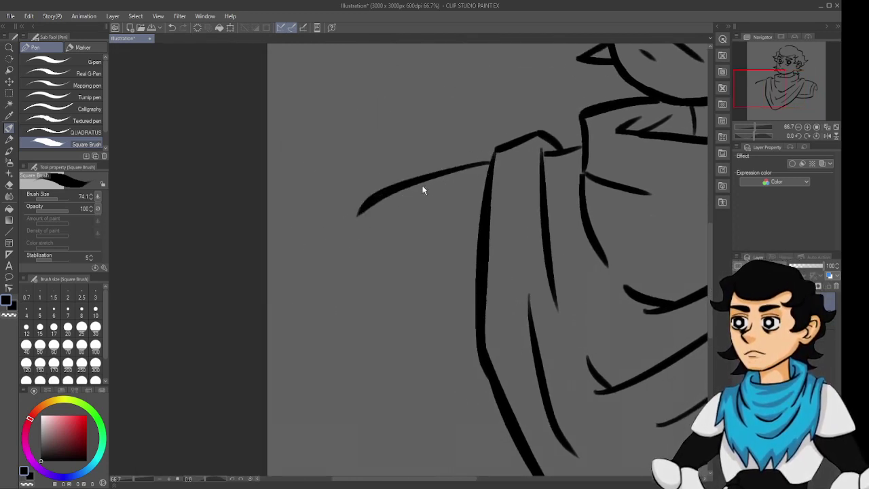
key(ctrl+z)
drag(490, 163, 367, 211)
key(ctrl+z)
mouse_move(489, 164)
mouse_down()
mouse_move(366, 217)
mouse_move(344, 284)
mouse_up()
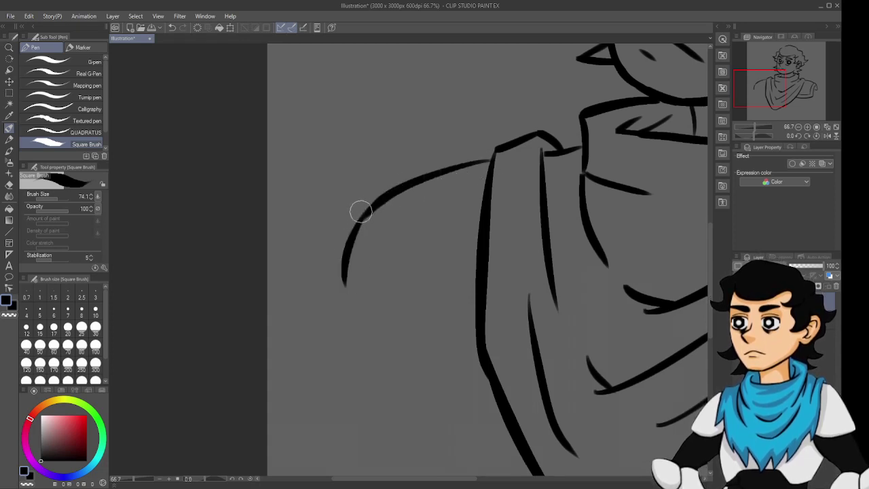
Draw the far shoulder pad's outer rim from a short top stroke down the side and along the lower edge to the drape.
mouse_move(369, 206)
mouse_down()
mouse_move(342, 210)
mouse_move(310, 323)
mouse_up()
key(ctrl+z)
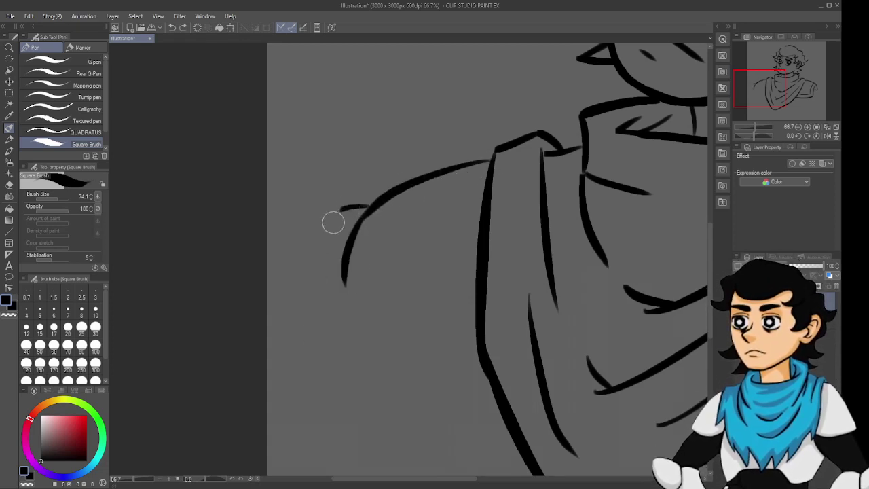
mouse_move(339, 211)
mouse_down()
mouse_move(329, 352)
mouse_move(479, 339)
mouse_up()
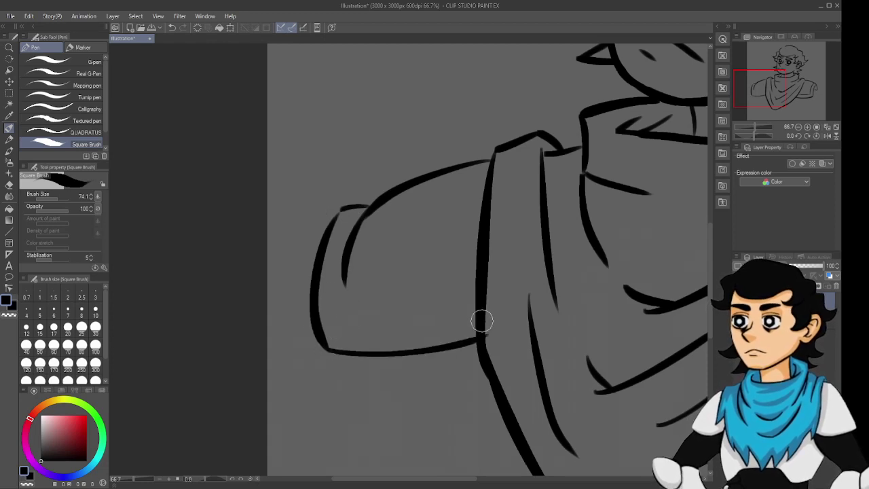
key(ctrl+z)
drag(326, 348, 473, 339)
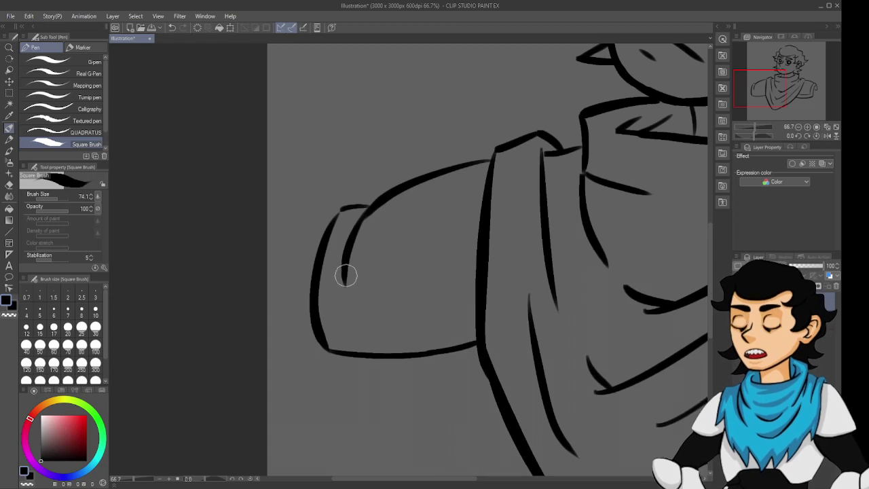
Complete the far shoulder pad's inner trim line down to a corner and across to the drape above the lower edge.
mouse_move(346, 273)
mouse_down()
mouse_move(349, 331)
mouse_move(481, 314)
mouse_up()
key(ctrl+z)
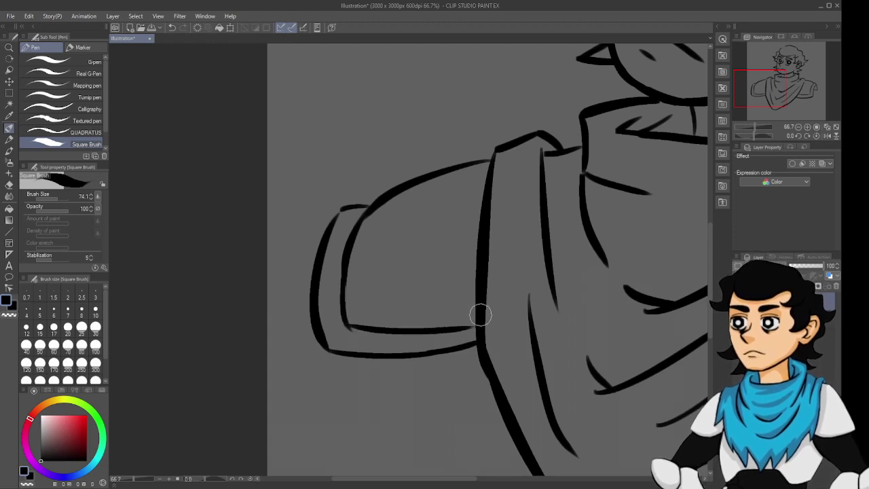
key(ctrl+z)
drag(349, 330, 476, 311)
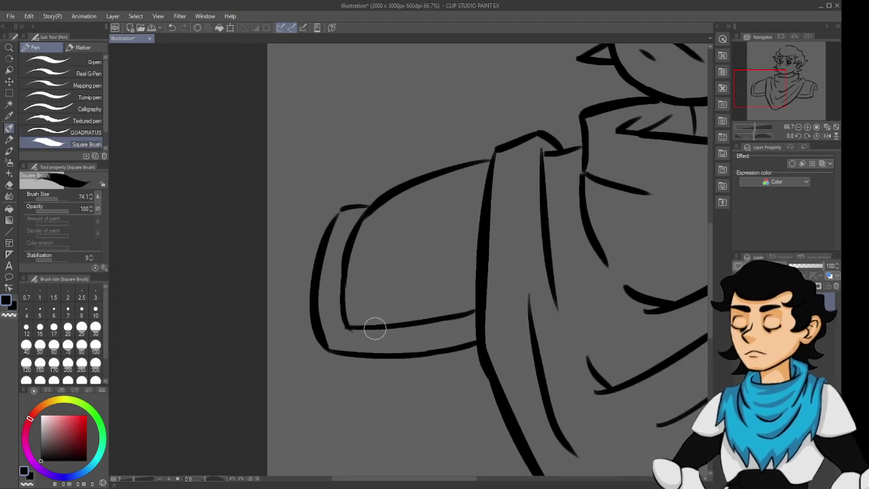
Erase the ends of the far shoulder pad's lines beside the drape to leave a small gap.
drag(457, 341, 269, 324)
drag(376, 310, 216, 225)
drag(472, 311, 510, 342)
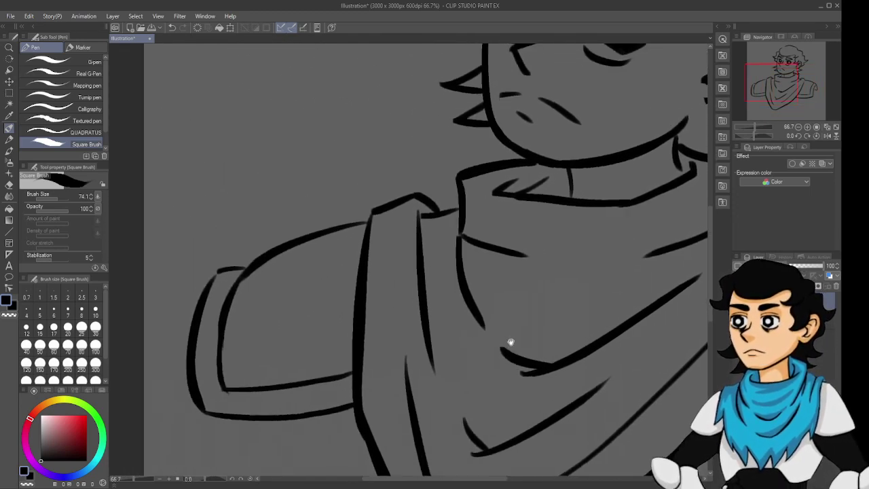
key(e)
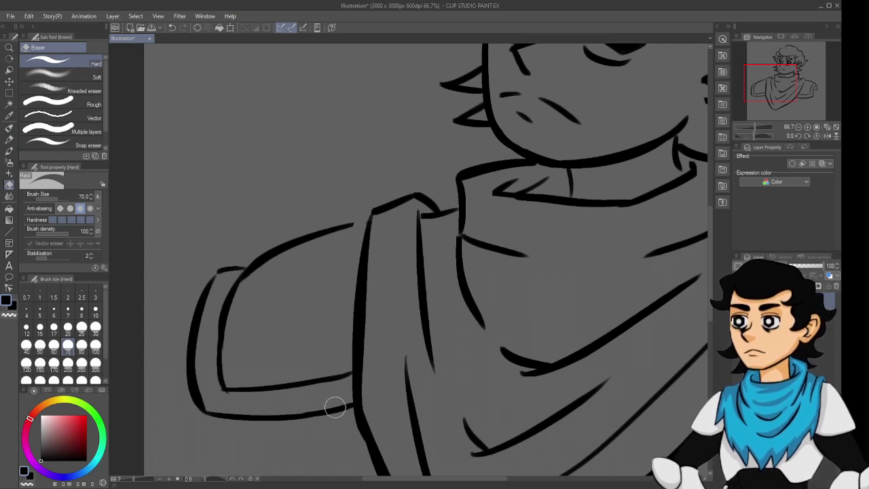
drag(344, 368, 345, 389)
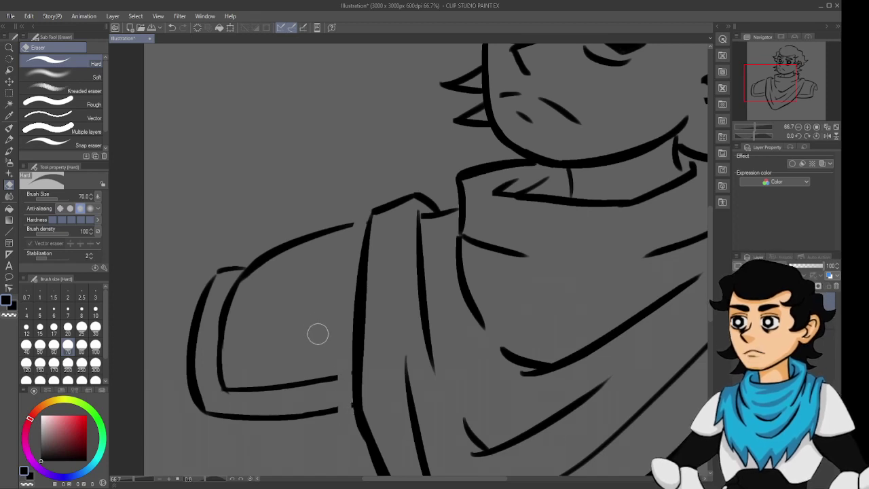
drag(343, 343, 509, 346)
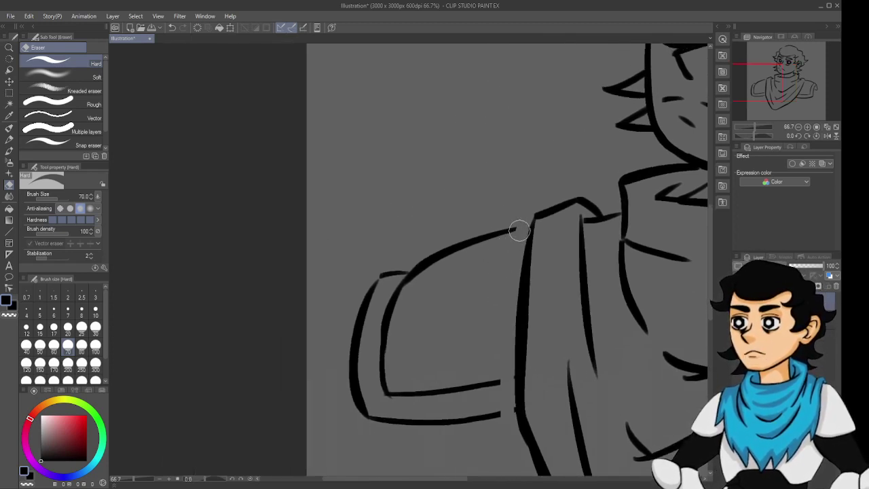
Enclose the whole far shoulder pad in a rectangular selection.
key(m)
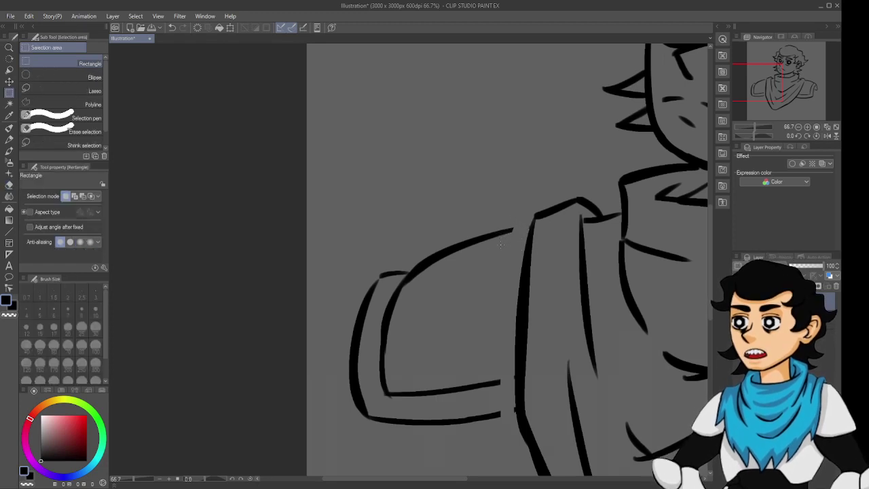
drag(355, 216, 515, 456)
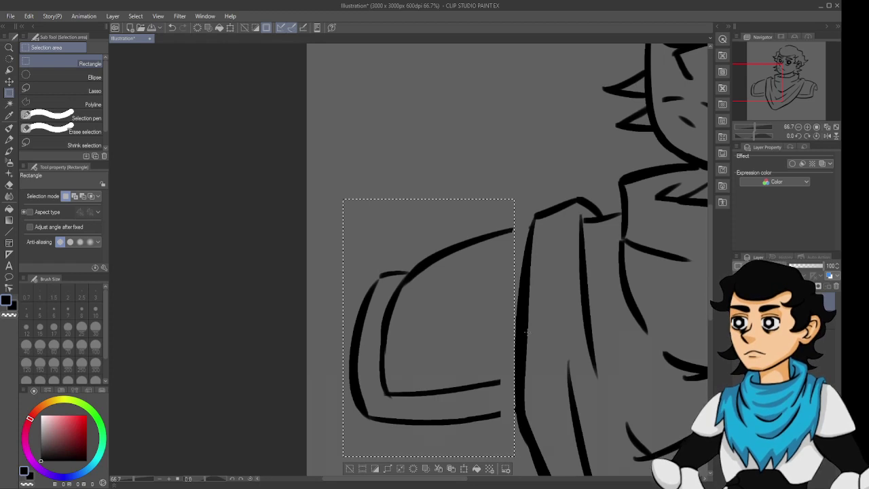
Try moving the selected far shoulder pad inward against the drape, and undo the move while keeping the pad selected.
key(ctrl+t)
mouse_move(454, 332)
mouse_down()
mouse_move(471, 334)
mouse_move(466, 328)
mouse_up()
key(Return)
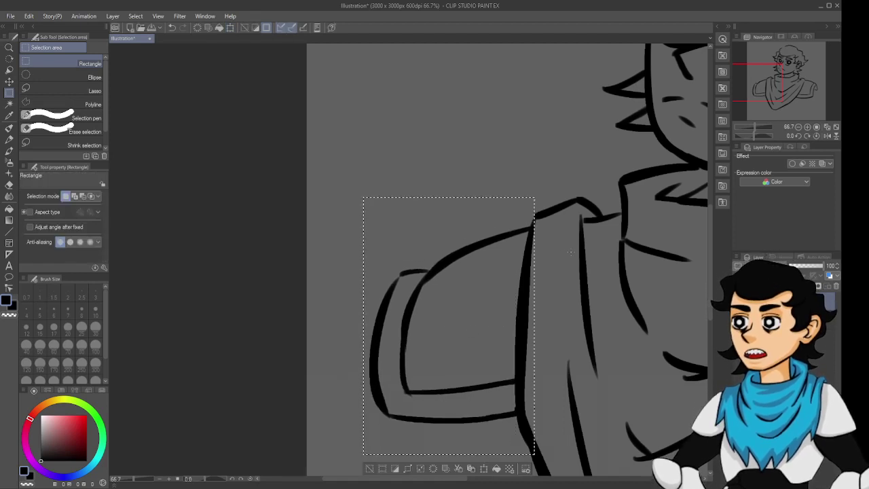
key(ctrl+d)
key(o)
drag(448, 203, 431, 219)
drag(529, 291, 439, 197)
drag(414, 254, 461, 270)
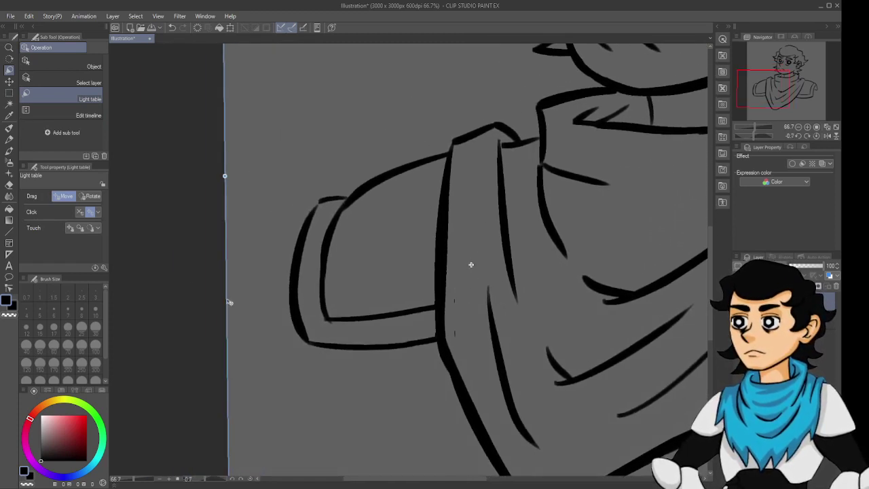
drag(300, 332, 485, 300)
drag(440, 207, 513, 306)
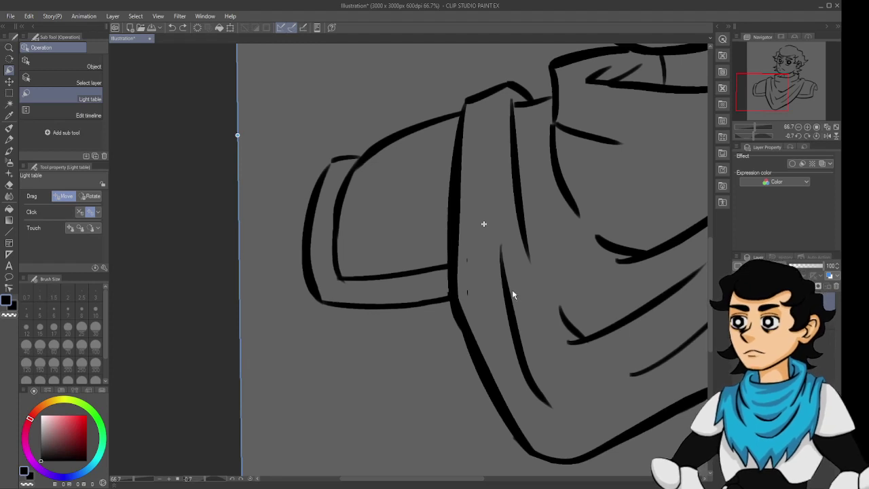
key(ctrl+z)
key(ctrl+z)
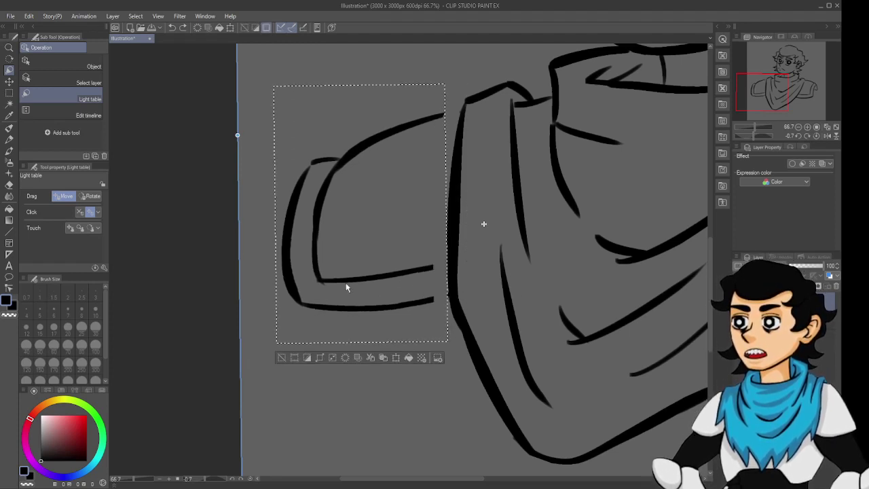
Move the selected far shoulder pad inward so its line ends meet the edge of the drape.
key(ctrl+t)
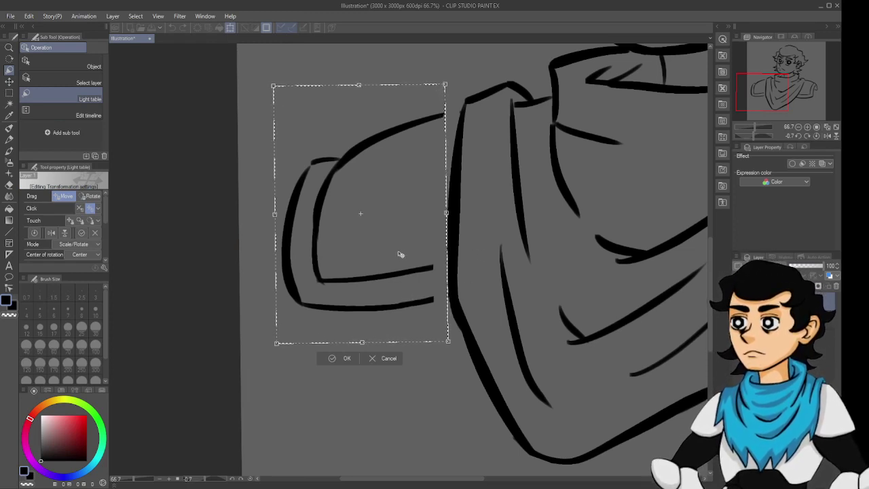
drag(401, 253, 418, 254)
key(Return)
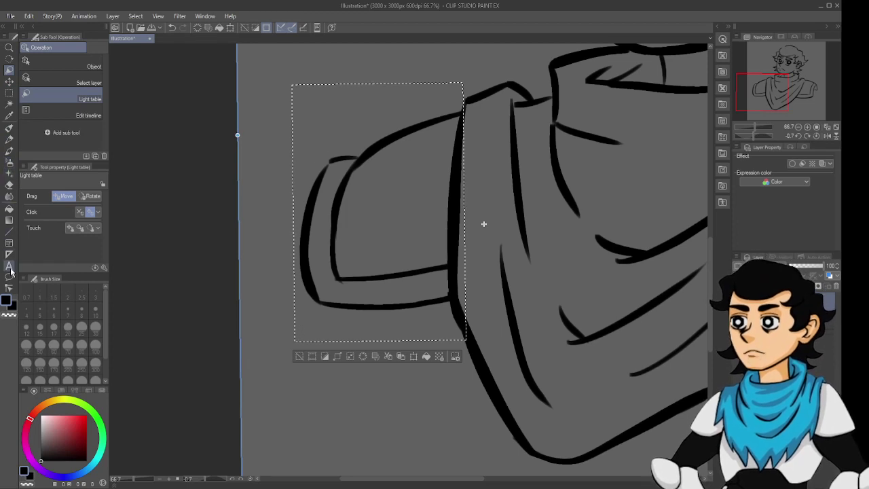
Switch the selection tool to Lasso and clear the selection around the far shoulder pad.
click(11, 174)
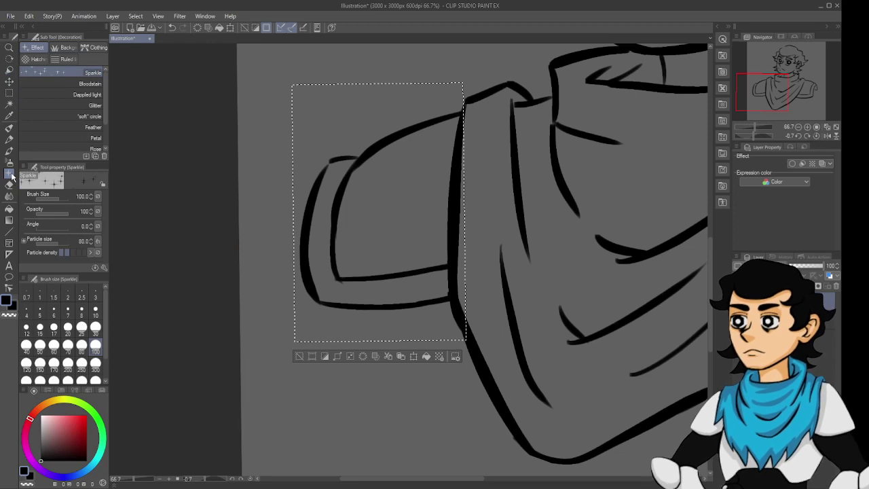
click(9, 95)
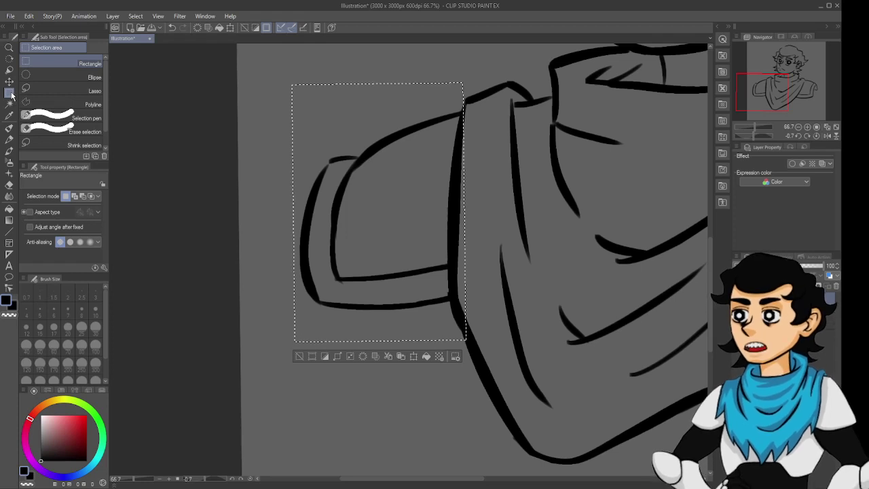
click(47, 93)
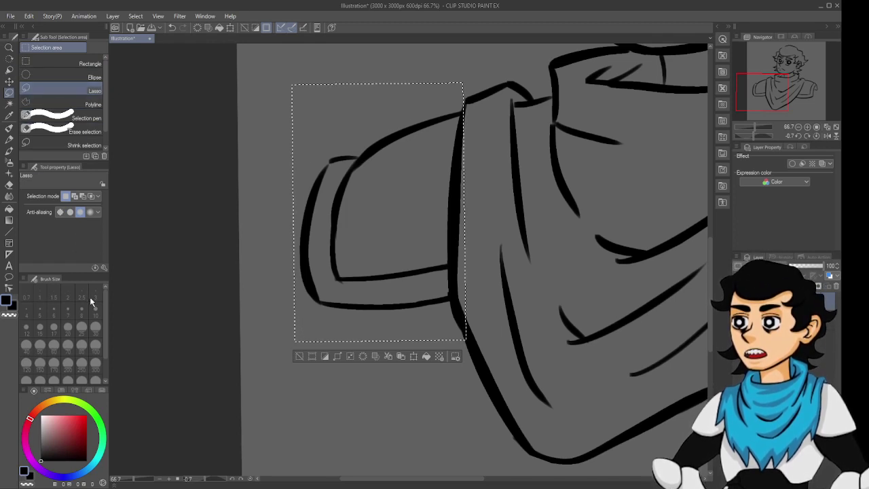
key(p)
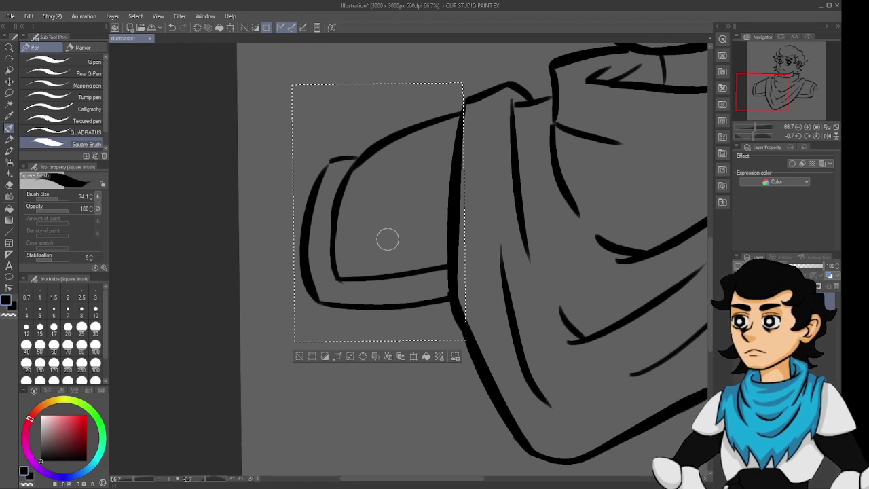
key(o)
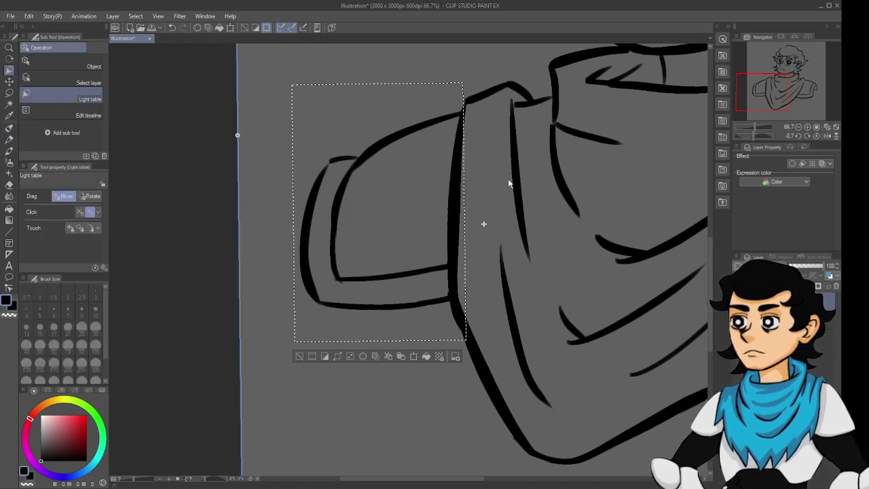
scroll(510, 190, up, 2)
key(m)
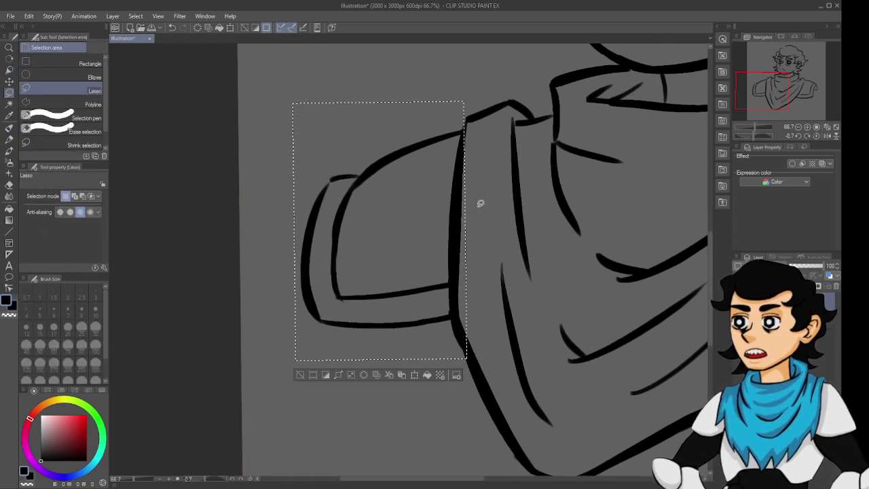
mouse_move(496, 197)
mouse_down()
mouse_move(528, 324)
mouse_move(587, 305)
mouse_move(567, 260)
mouse_up()
key(ctrl+d)
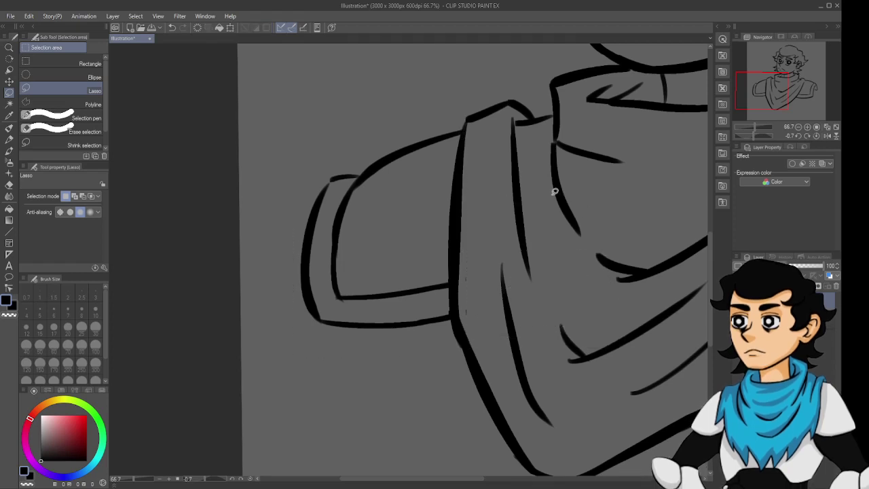
Draw the torso's side line with the Square Brush, curving down and inward from the far shoulder pad's lower edge beside the drape.
mouse_move(509, 286)
mouse_down()
mouse_move(450, 298)
mouse_move(456, 314)
mouse_up()
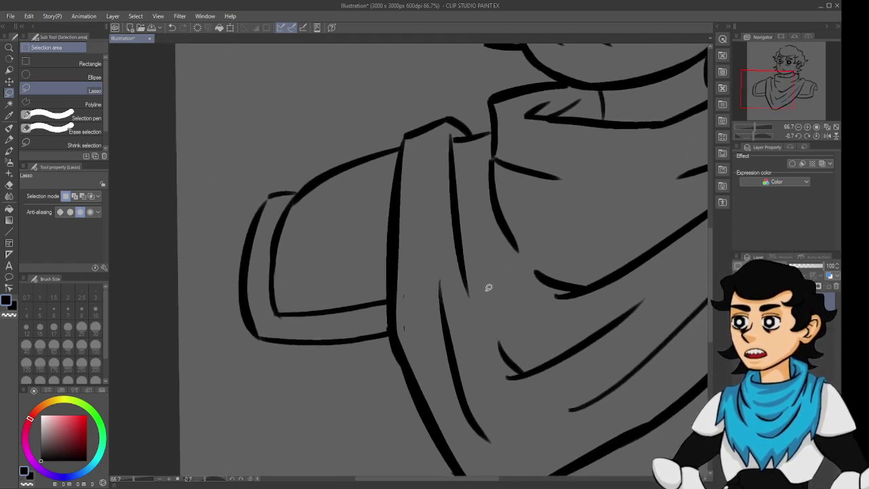
key(p)
scroll(500, 278, down, 10)
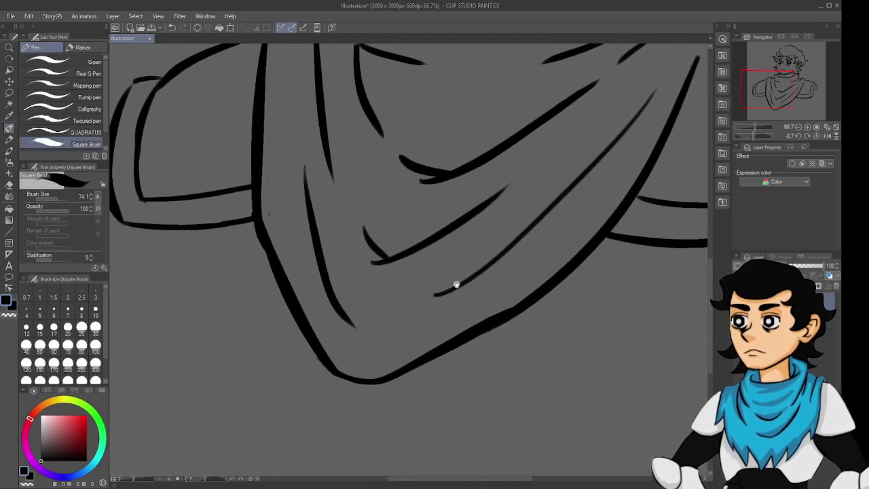
drag(346, 187, 439, 209)
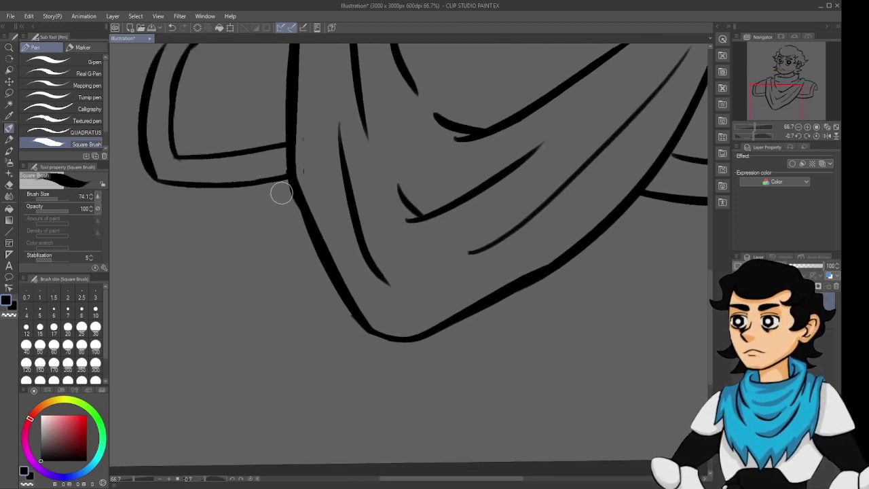
drag(277, 185, 290, 315)
key(ctrl+z)
drag(276, 185, 295, 332)
key(ctrl+z)
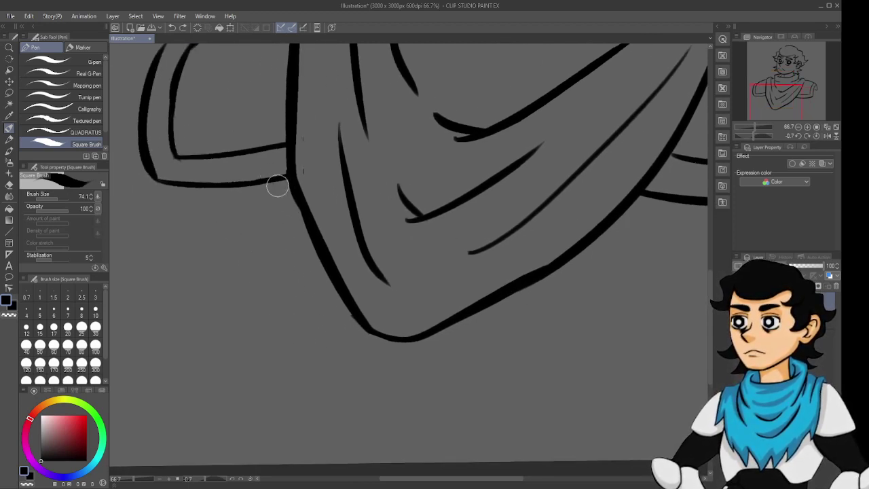
drag(277, 188, 299, 349)
key(ctrl+z)
drag(270, 182, 310, 380)
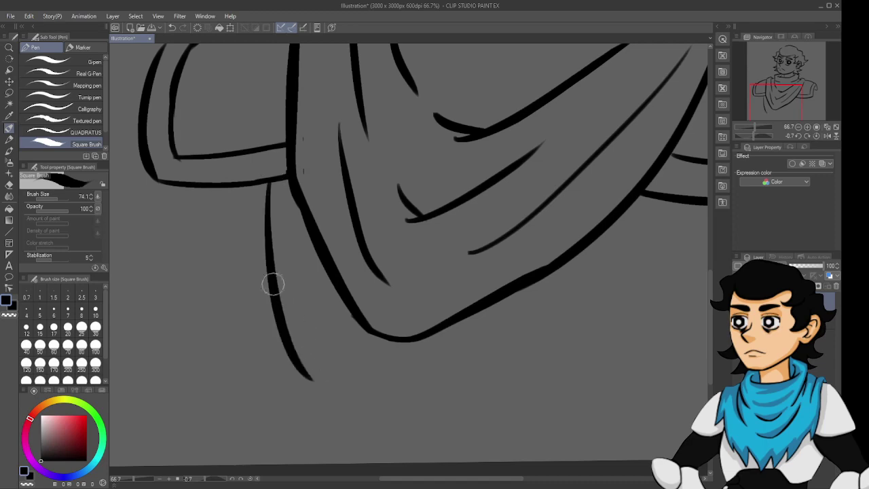
Try filling the far shoulder pad's inner area with black using the Refer other layers fill, and undo it.
mouse_move(273, 285)
mouse_down()
mouse_move(262, 256)
mouse_move(323, 317)
mouse_move(269, 287)
mouse_move(324, 240)
mouse_move(373, 235)
mouse_move(373, 218)
mouse_move(364, 217)
mouse_move(377, 237)
mouse_up()
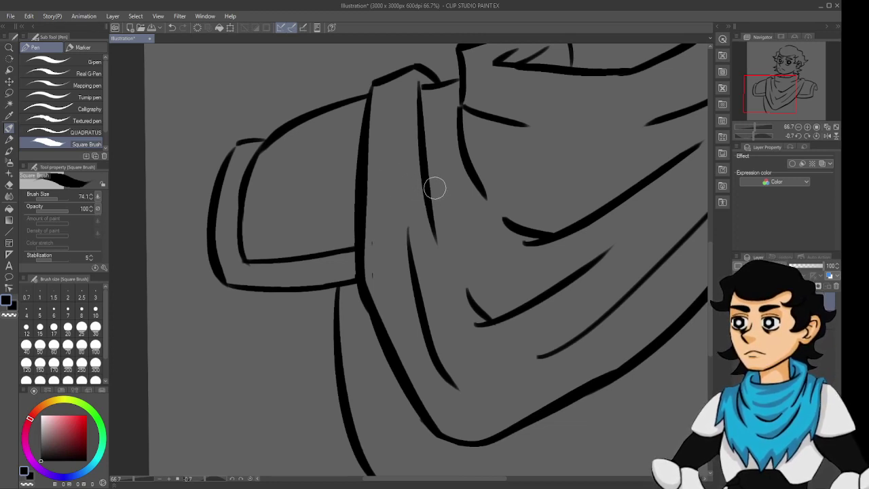
drag(435, 186, 482, 231)
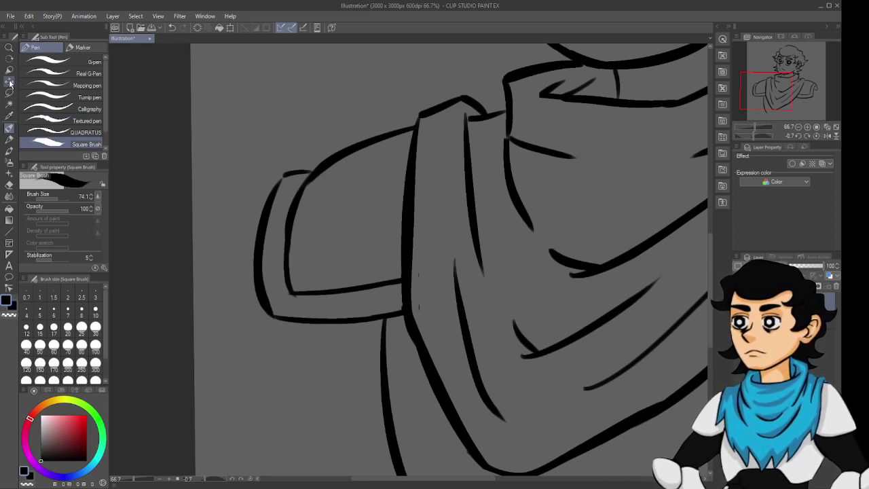
click(11, 210)
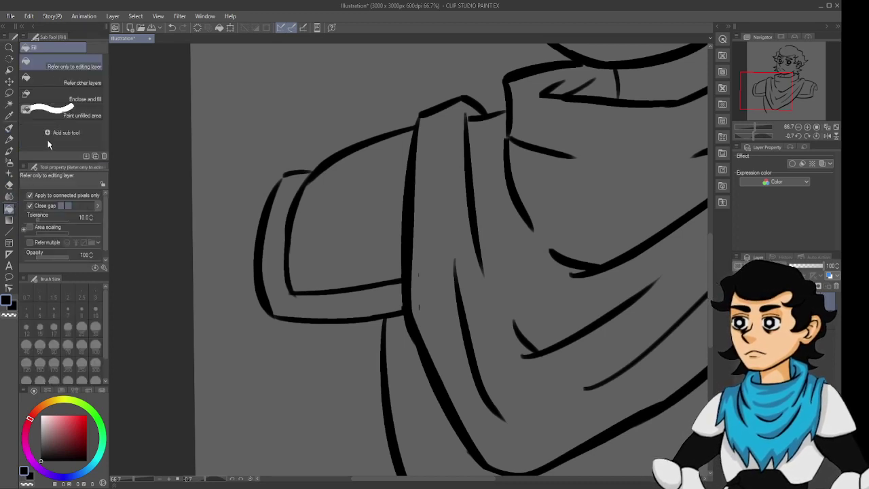
click(85, 83)
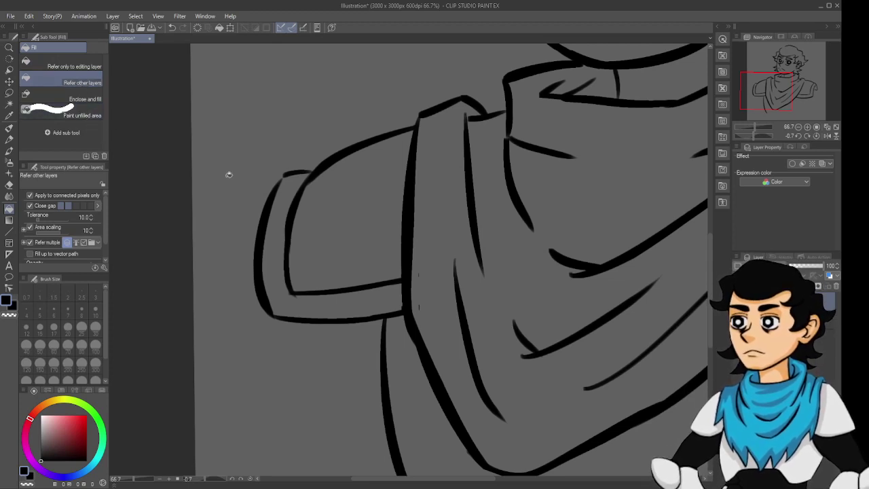
click(331, 244)
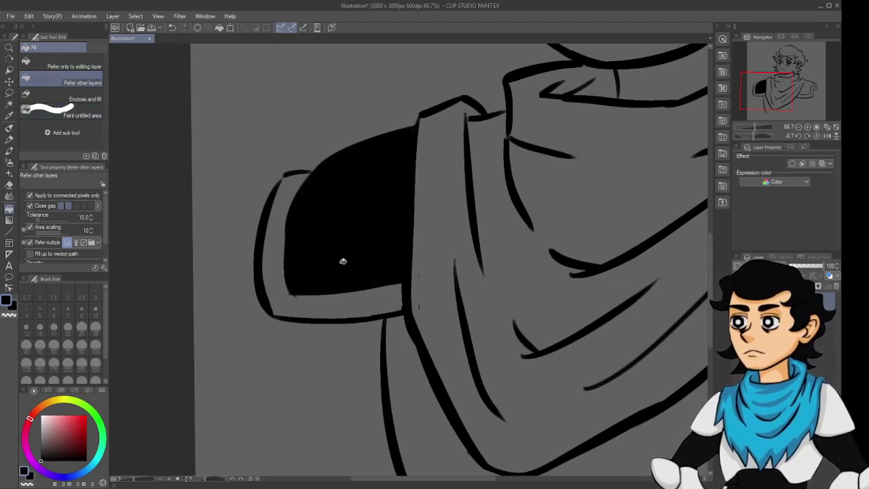
key(ctrl+z)
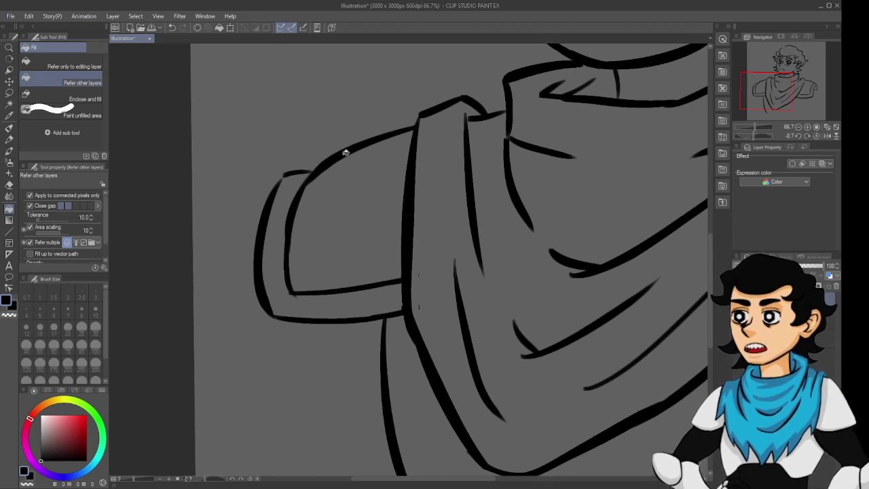
Try outlining a closed shape above the far shoulder's top line and filling it with black, and undo both.
key(b)
key(p)
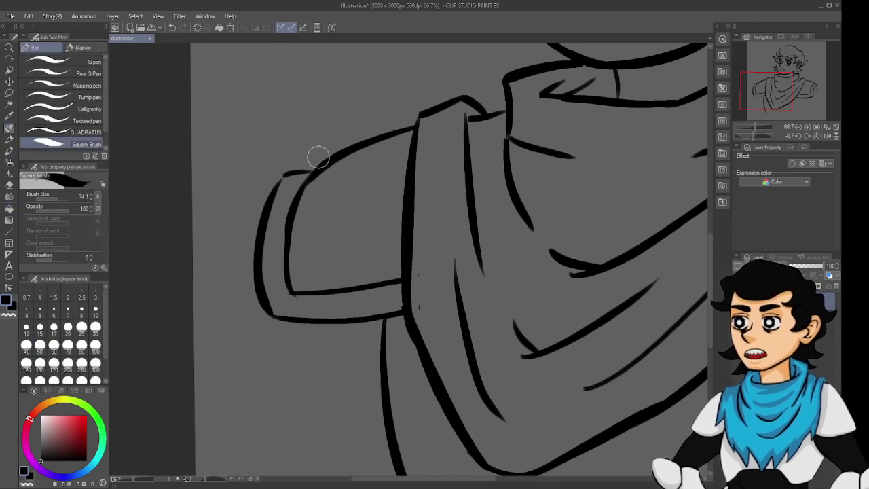
mouse_move(317, 163)
mouse_down()
mouse_move(364, 91)
mouse_move(411, 151)
mouse_up()
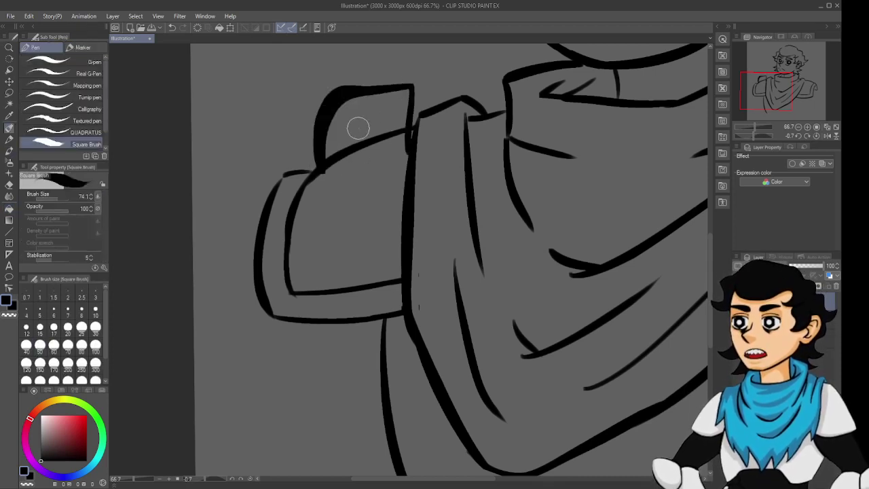
key(g)
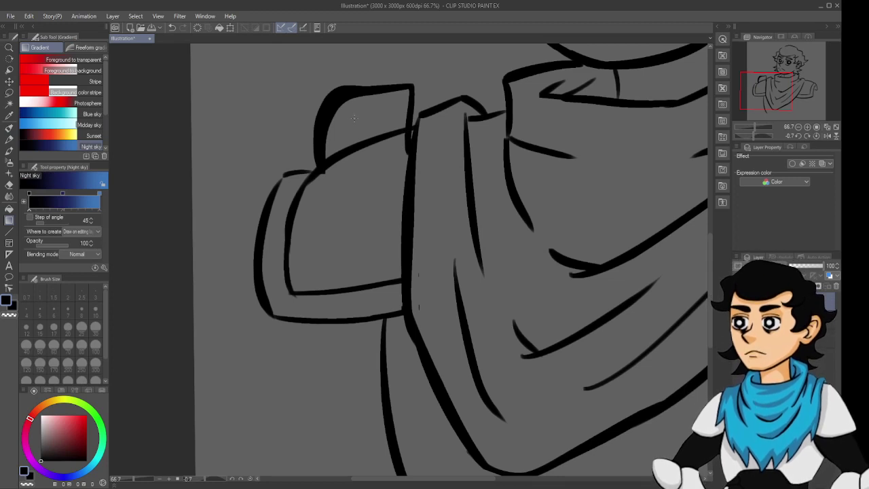
key(g)
click(356, 113)
key(ctrl+z)
key(ctrl+z)
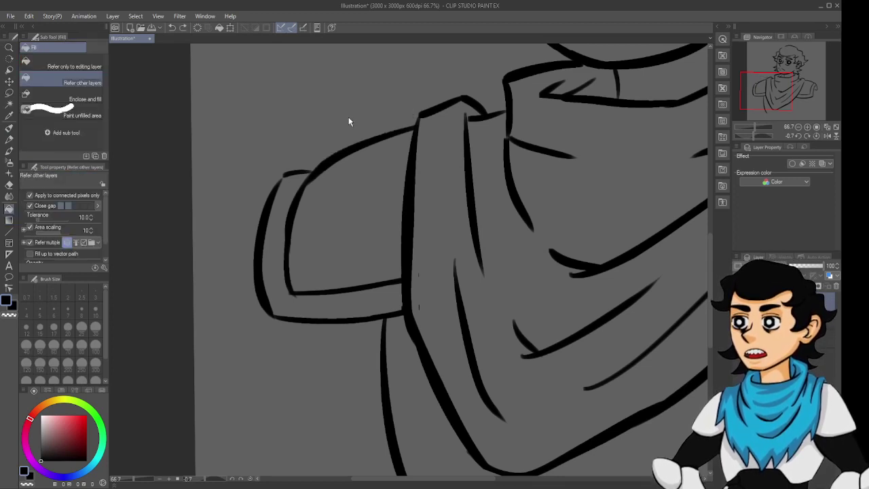
Examine the line art from the torso and scarf up to the face and hair.
key(p)
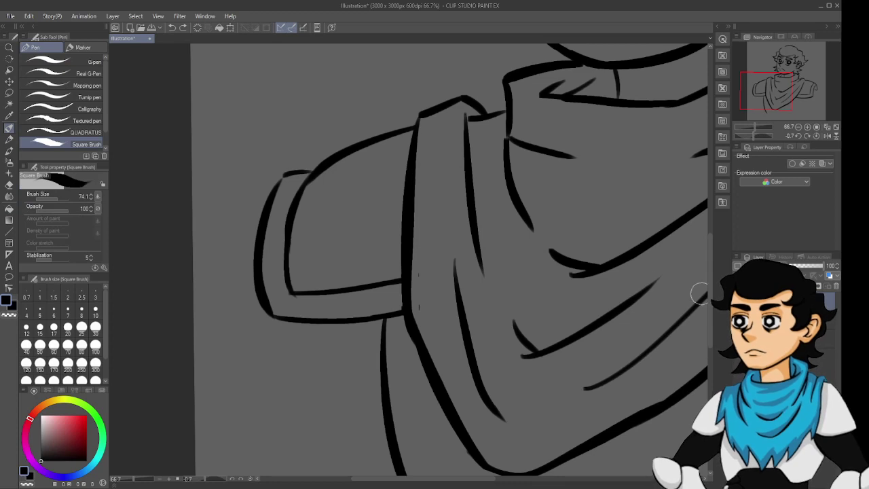
drag(486, 343, 374, 234)
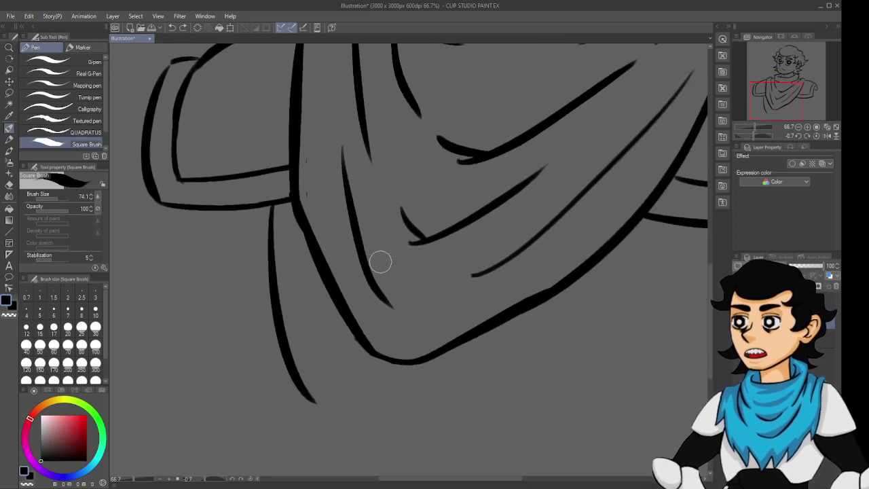
scroll(373, 259, up, 3)
scroll(373, 258, down, 4)
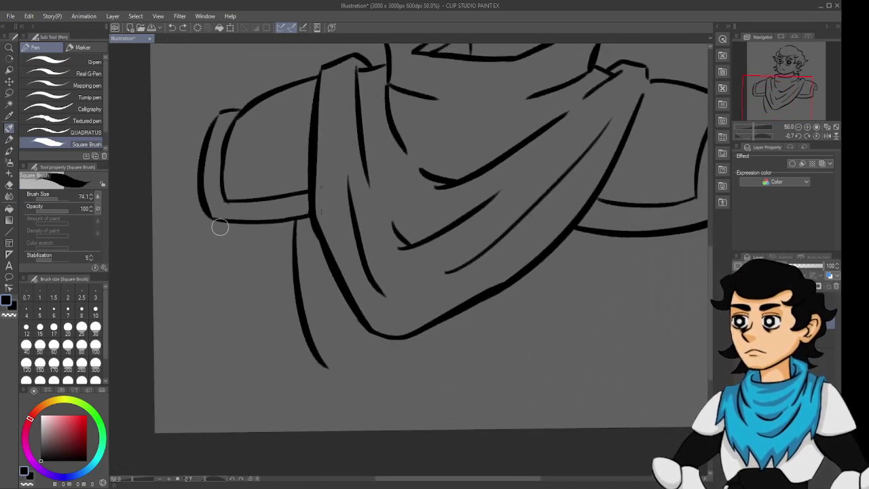
key(p)
mouse_move(519, 234)
mouse_down()
mouse_move(441, 269)
mouse_move(468, 307)
mouse_move(489, 300)
mouse_move(482, 386)
mouse_move(471, 262)
mouse_move(481, 347)
mouse_move(475, 304)
mouse_move(471, 345)
mouse_move(450, 355)
mouse_move(459, 337)
mouse_up()
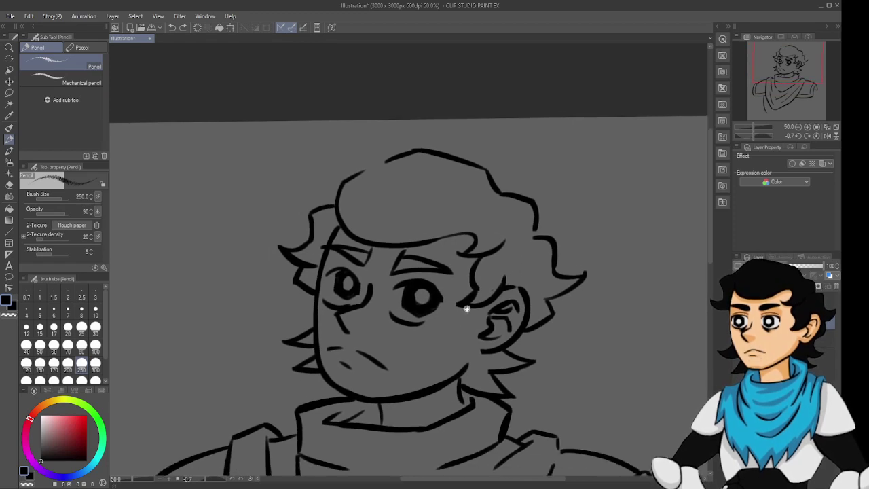
drag(440, 387, 435, 348)
scroll(434, 236, down, 2)
scroll(435, 237, up, 1)
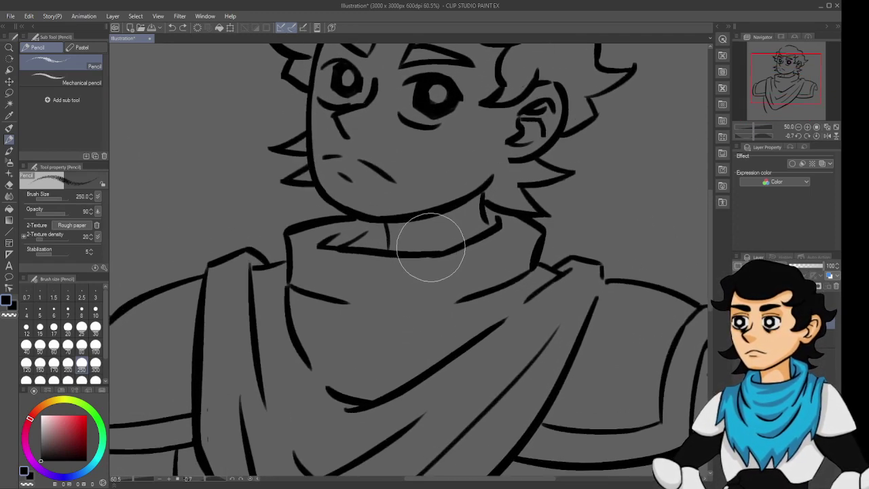
Lasso the head and hair, scale them to 114%, shift them slightly toward the far shoulder, and deselect.
scroll(435, 244, down, 3)
key(o)
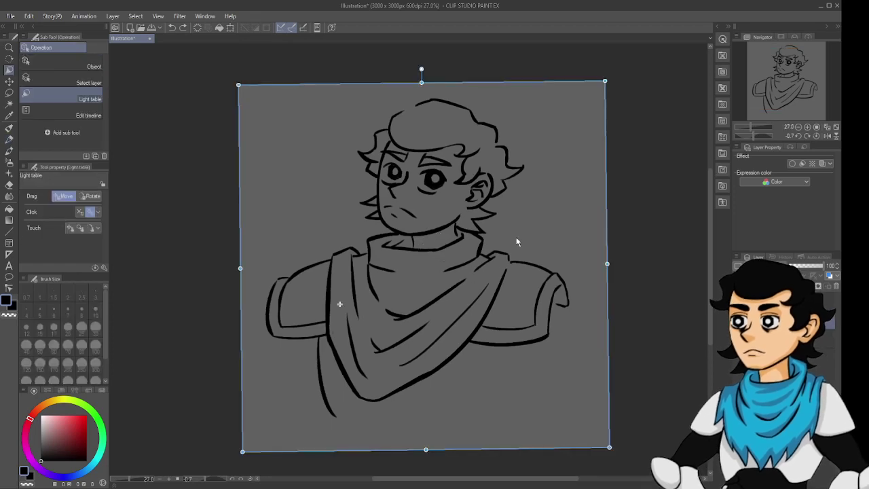
key(m)
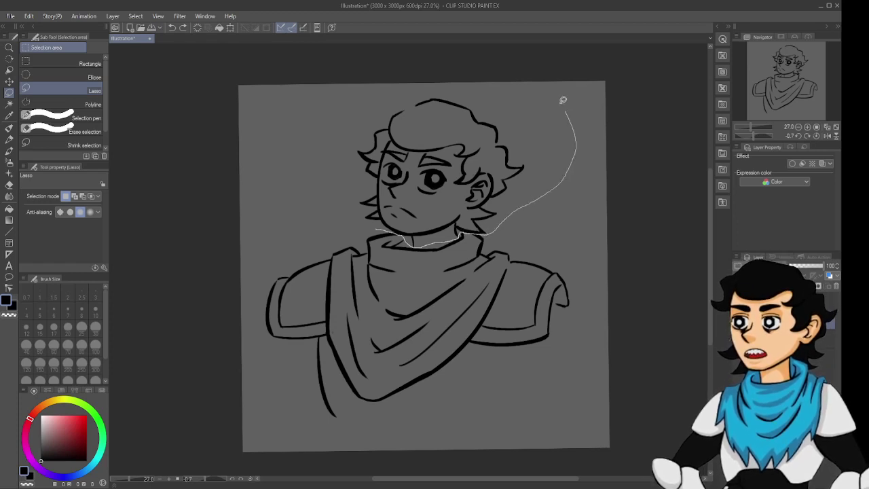
mouse_move(563, 100)
mouse_down()
mouse_move(506, 77)
mouse_move(426, 66)
mouse_move(332, 88)
mouse_move(309, 148)
mouse_up()
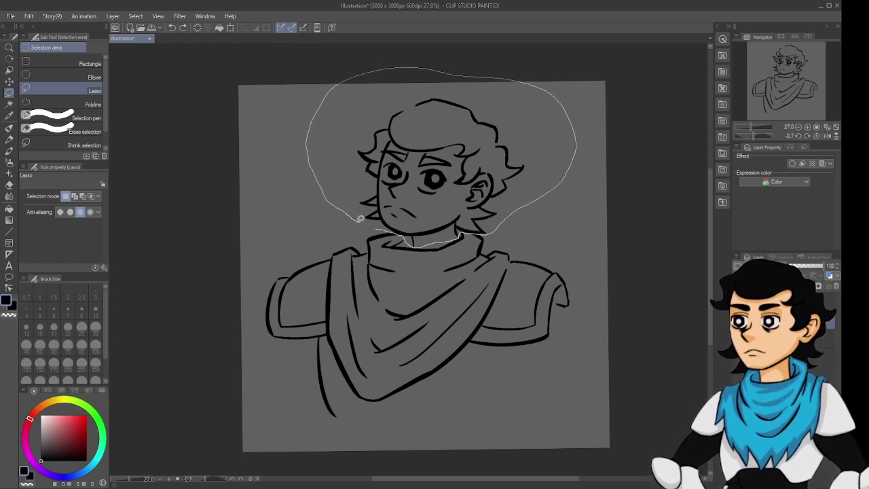
drag(360, 219, 361, 221)
key(ctrl+t)
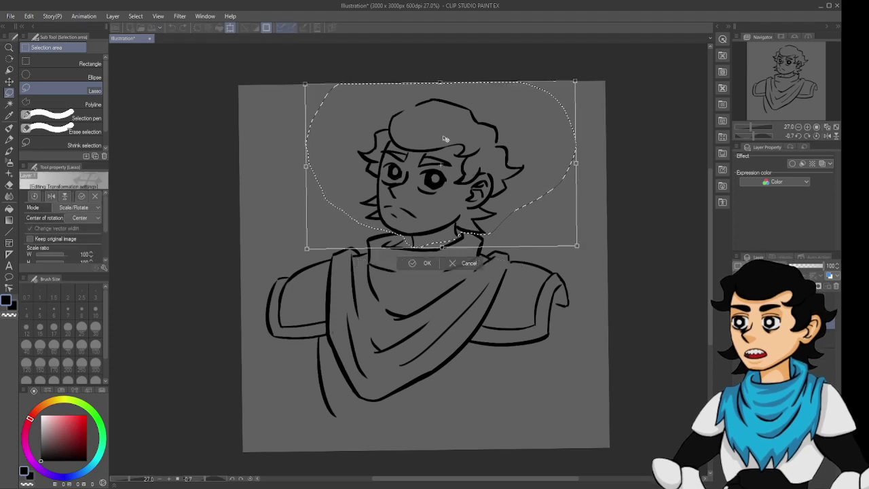
drag(575, 81, 607, 59)
drag(537, 141, 525, 141)
drag(596, 60, 601, 57)
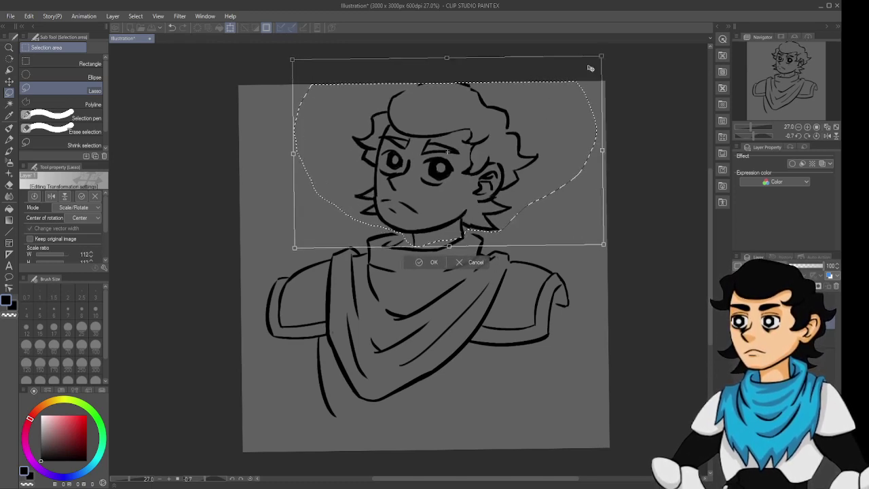
drag(549, 109, 540, 114)
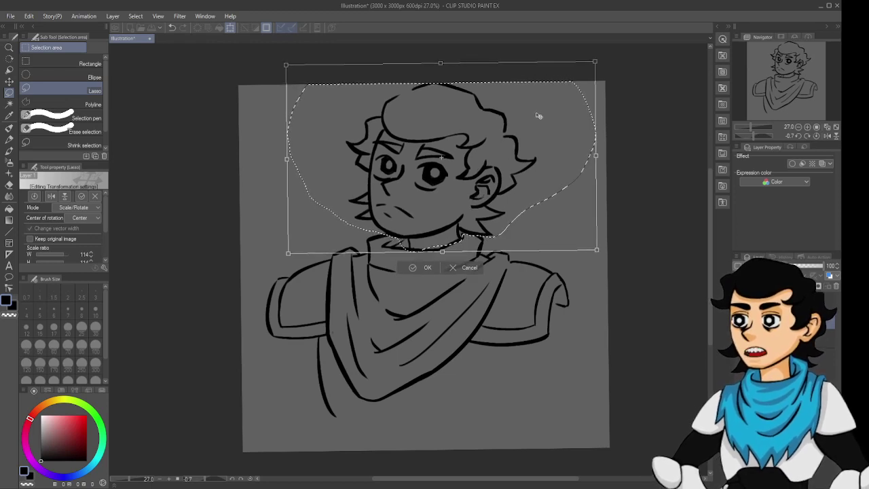
drag(524, 144, 516, 144)
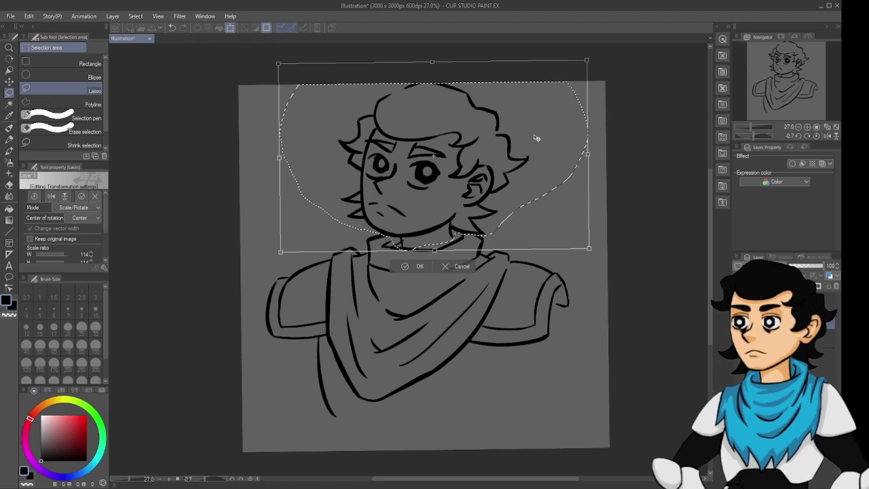
key(Return)
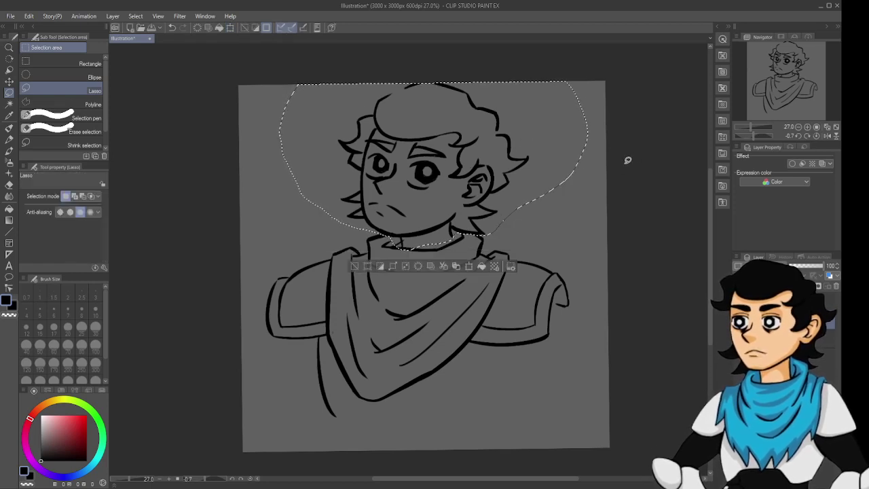
key(ctrl+d)
Draw the torso's lower near-side line and a short line rising from the far side line's end with the Square Brush.
mouse_move(521, 223)
mouse_down()
mouse_move(516, 254)
mouse_move(507, 229)
mouse_move(513, 208)
mouse_up()
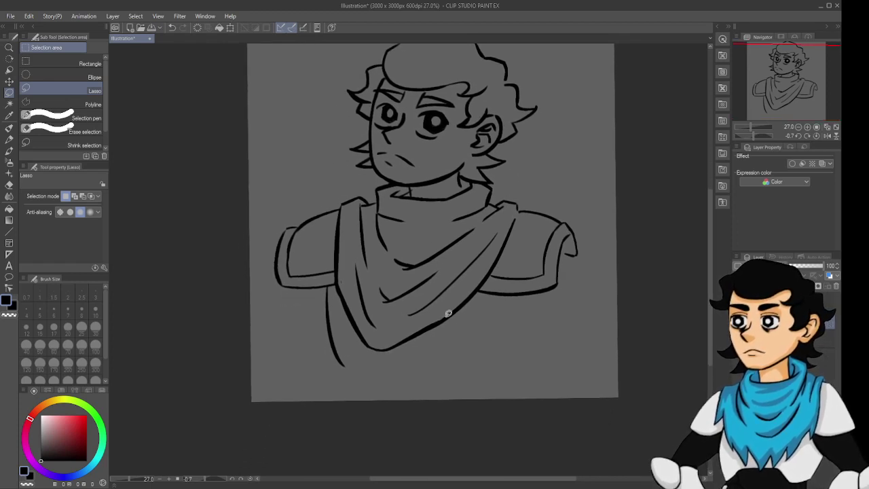
key(p)
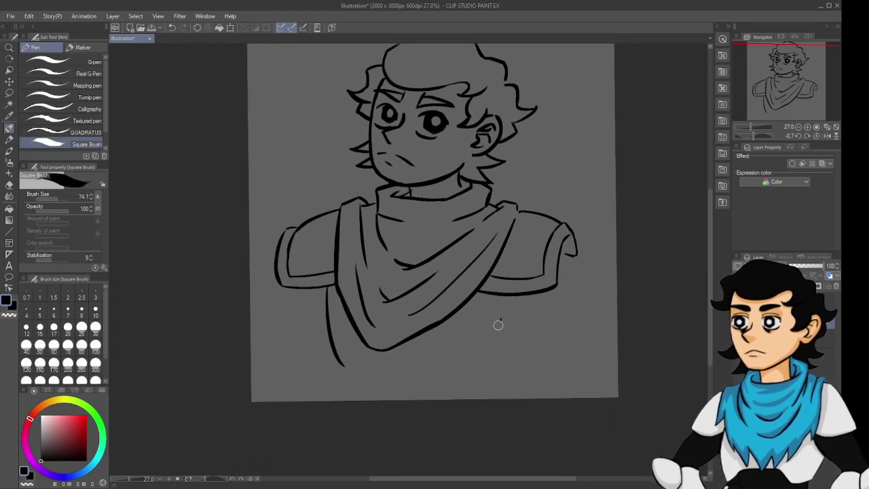
mouse_move(501, 319)
mouse_down()
mouse_move(473, 369)
mouse_move(494, 339)
mouse_move(481, 356)
mouse_move(488, 361)
mouse_up()
key(ctrl+z)
key(ctrl+z)
key(ctrl+z)
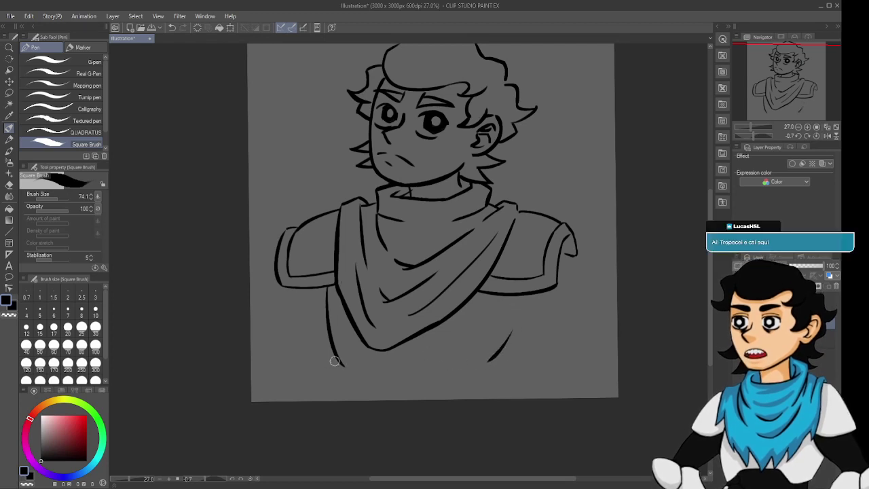
drag(339, 364, 365, 355)
key(ctrl+z)
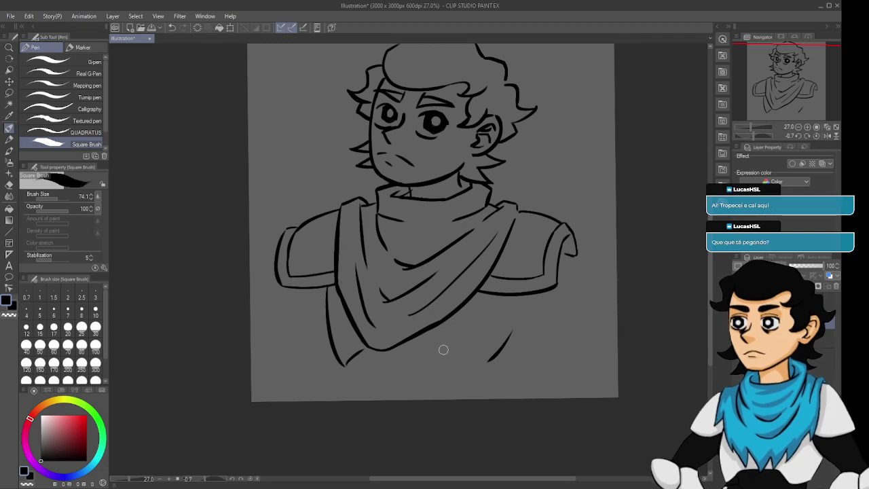
Draw the lower torso edge below the scarf drape, curving down into a short flat line.
drag(438, 338, 463, 374)
key(ctrl+z)
drag(437, 333, 463, 370)
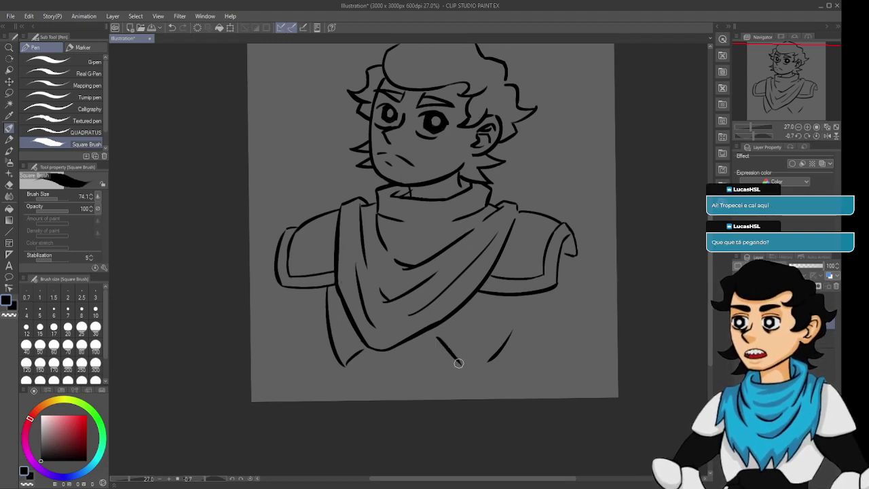
key(ctrl+z)
mouse_move(439, 339)
mouse_down()
mouse_move(470, 370)
mouse_move(485, 367)
mouse_up()
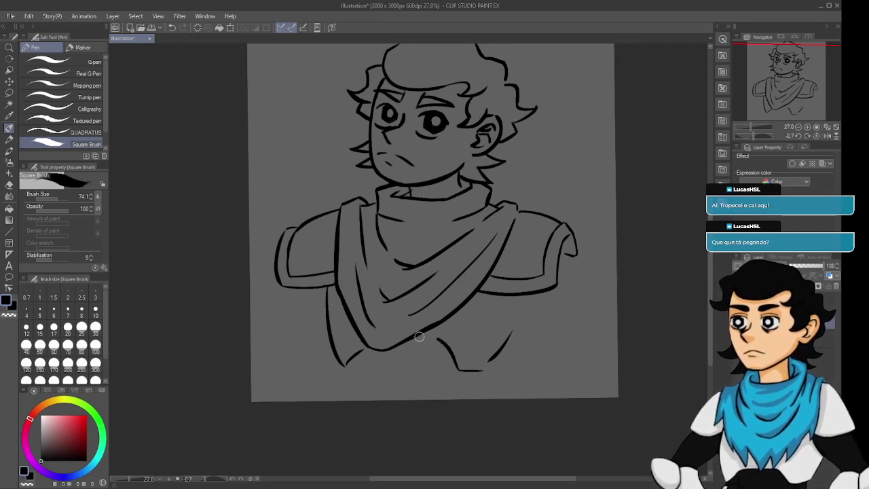
drag(419, 337, 439, 346)
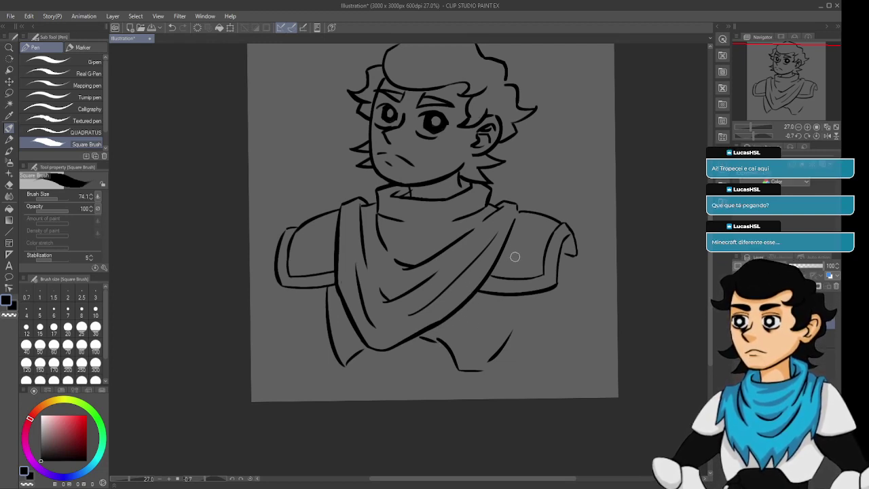
Try sketching a circle with a rectangle hanging below it over the near shoulder pad, and undo it.
mouse_move(514, 258)
mouse_down()
mouse_move(517, 281)
mouse_move(506, 289)
mouse_move(500, 276)
mouse_move(495, 340)
mouse_move(527, 292)
mouse_up()
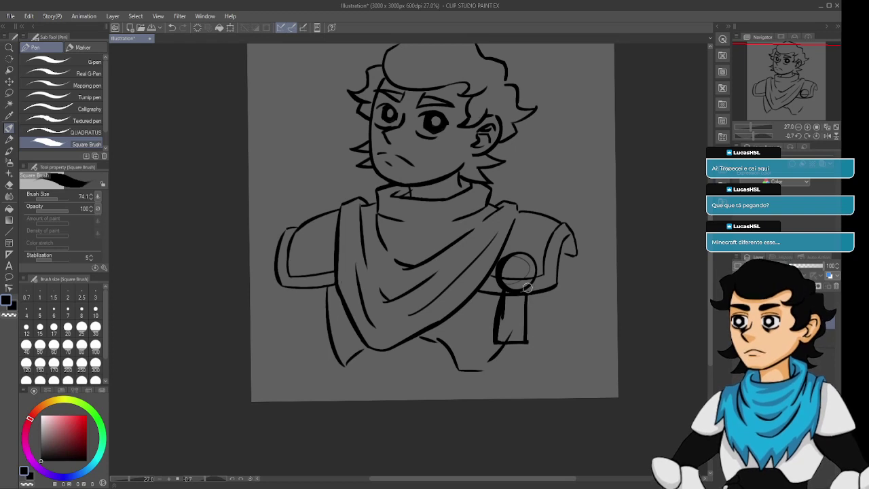
key(ctrl+z)
key(ctrl+z)
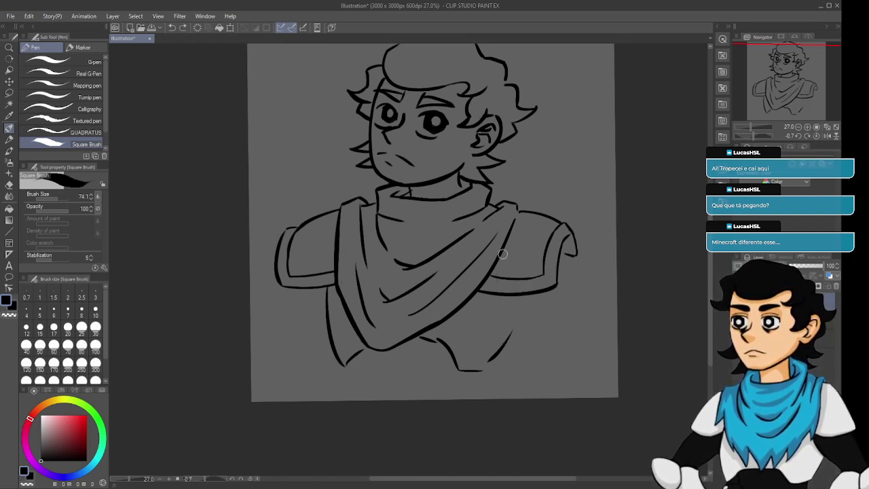
Try sketching a circle with a longer banded shape hanging below it over the near shoulder pad, and undo all its strokes.
mouse_move(508, 254)
mouse_down()
mouse_move(516, 293)
mouse_move(497, 290)
mouse_move(515, 281)
mouse_move(515, 258)
mouse_move(507, 289)
mouse_move(523, 284)
mouse_move(520, 276)
mouse_move(499, 298)
mouse_move(495, 370)
mouse_move(495, 354)
mouse_move(510, 384)
mouse_move(532, 354)
mouse_up()
drag(535, 296, 529, 364)
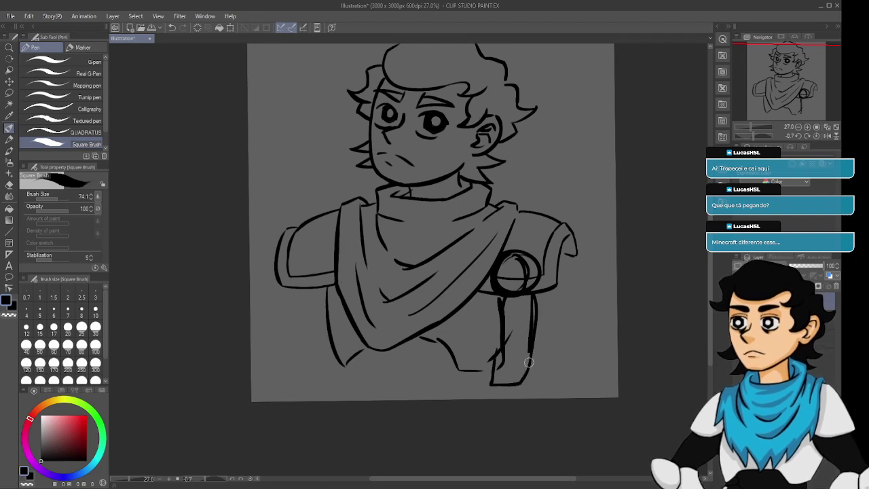
drag(504, 307, 529, 304)
mouse_move(509, 315)
mouse_down()
mouse_move(503, 338)
mouse_move(525, 346)
mouse_move(518, 353)
mouse_move(525, 379)
mouse_up()
drag(561, 289, 534, 326)
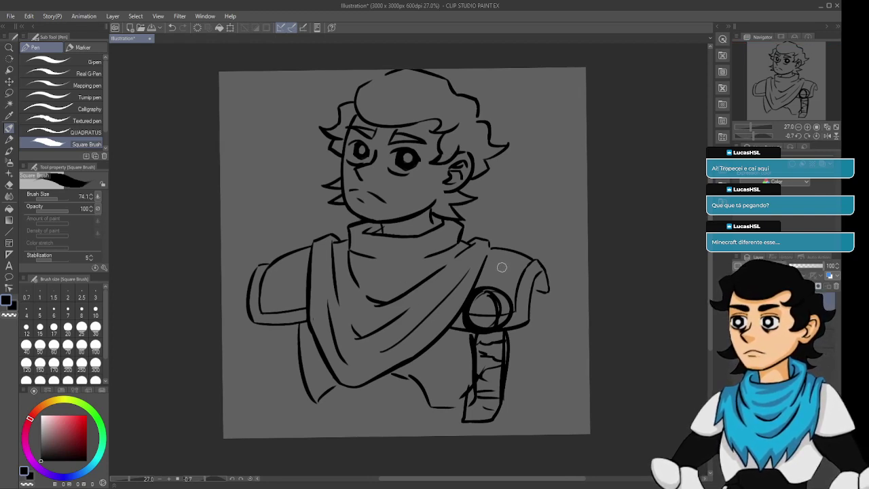
key(ctrl+z)
key(ctrl+z)
key(ctrl+z)
key(ctrl+z)
key(ctrl+z)
key(ctrl+z)
key(ctrl+z)
key(ctrl+z)
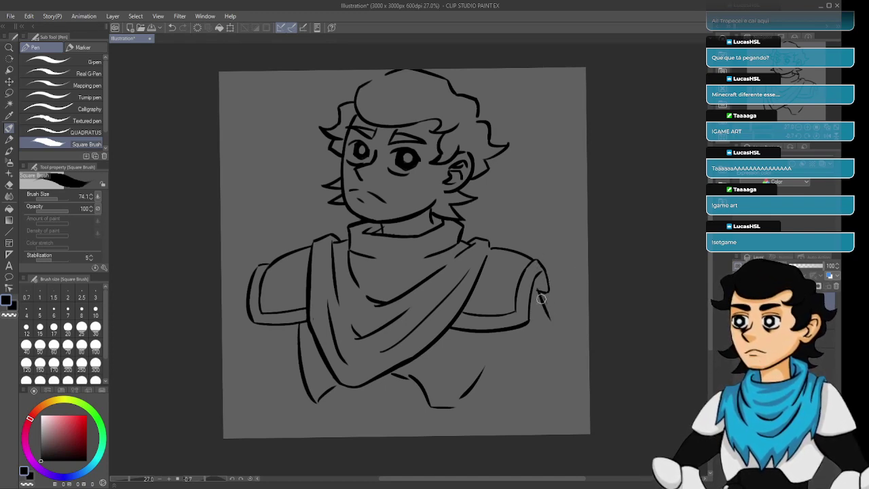
Sketch the near arm's outer and inner outlines, slanting outward and down from the near shoulder pad.
drag(535, 290, 572, 337)
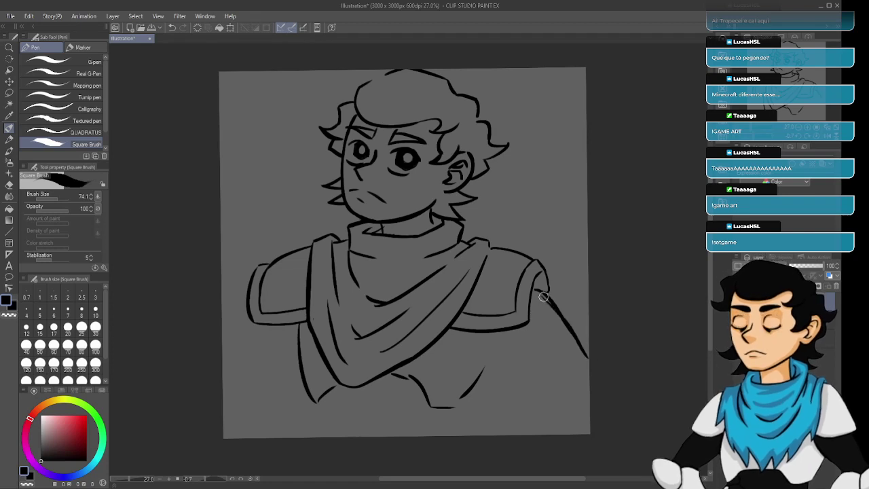
key(ctrl+z)
drag(541, 303, 582, 349)
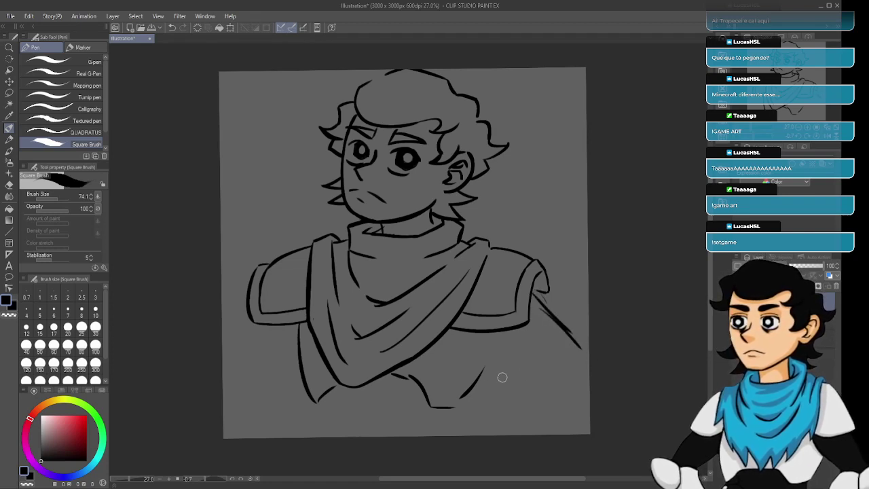
drag(478, 360, 499, 372)
mouse_move(475, 335)
mouse_down()
mouse_move(472, 352)
mouse_move(547, 406)
mouse_up()
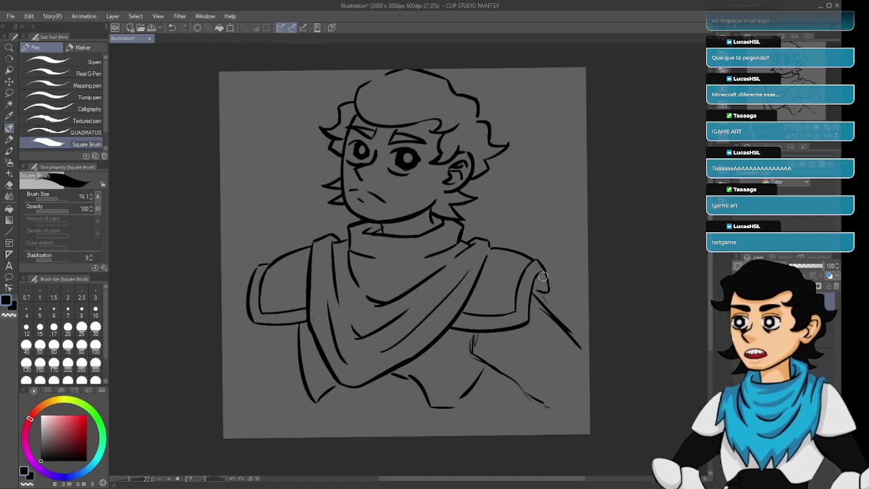
Erase the entire character drawing with the Hard eraser at brush size 1000.
key(e)
click(95, 380)
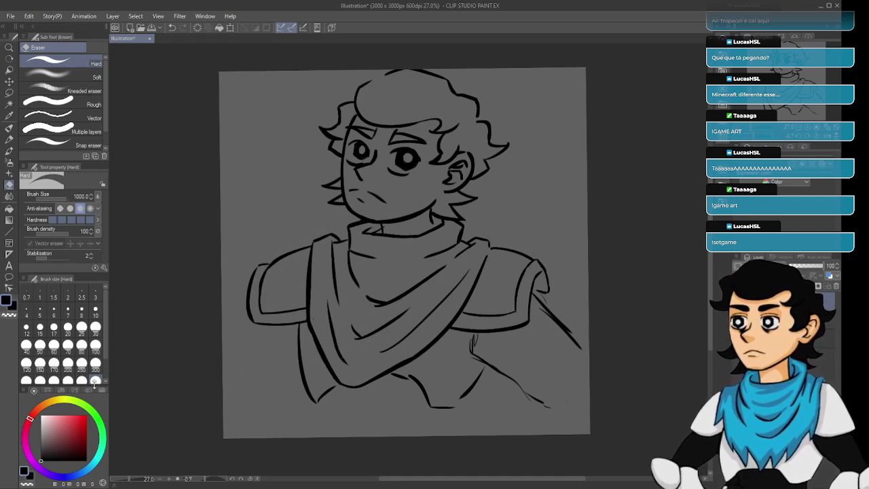
mouse_move(502, 298)
mouse_down()
mouse_move(506, 353)
mouse_move(521, 367)
mouse_move(514, 370)
mouse_move(541, 374)
mouse_move(460, 326)
mouse_move(453, 375)
mouse_move(483, 244)
mouse_move(316, 255)
mouse_move(291, 382)
mouse_move(342, 212)
mouse_move(283, 153)
mouse_move(359, 202)
mouse_move(407, 165)
mouse_up()
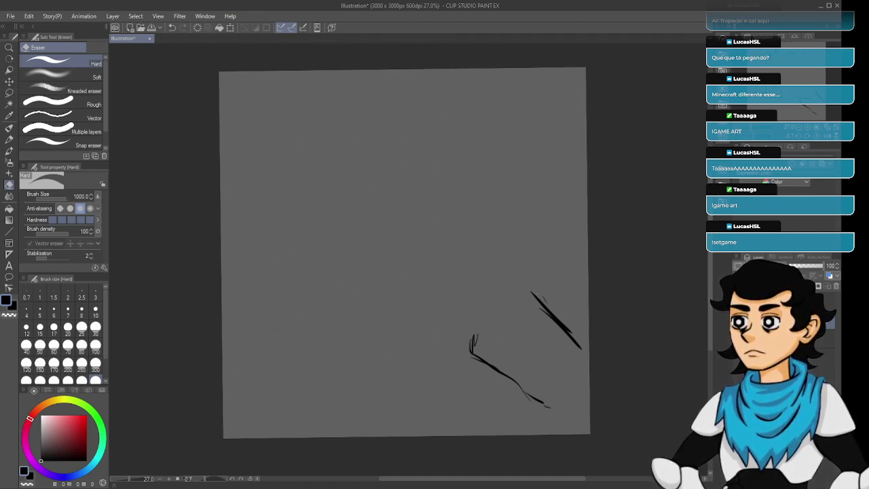
mouse_move(520, 335)
mouse_down()
mouse_move(585, 346)
mouse_move(587, 378)
mouse_up()
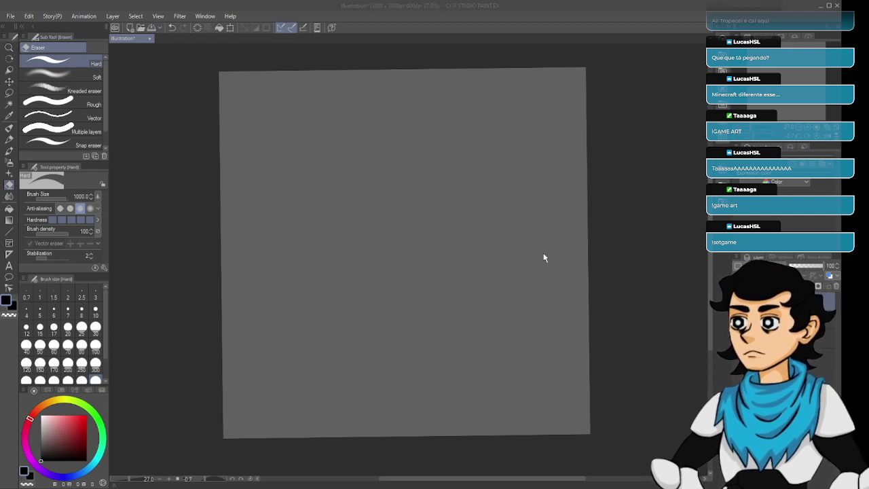
Set the Hard eraser's brush size to 100.
click(431, 183)
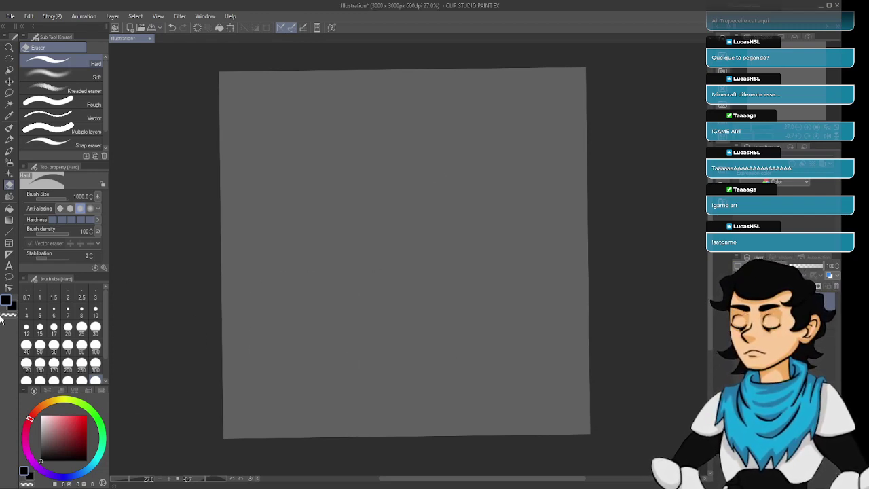
click(68, 344)
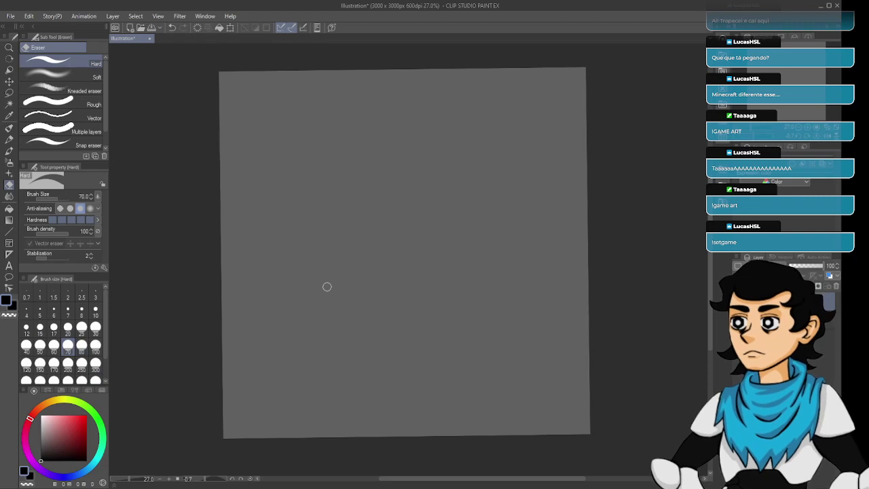
click(95, 344)
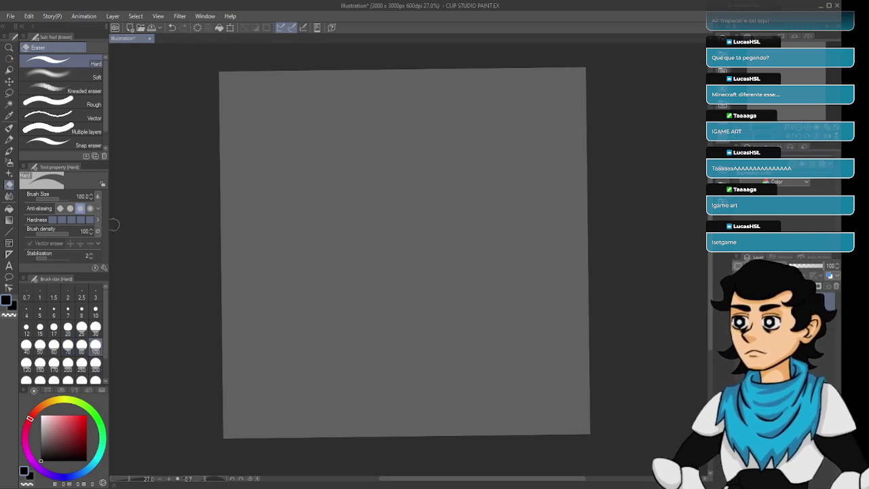
Try sketching an oval in the canvas's upper middle with the Square Brush several times, undoing each attempt.
key(p)
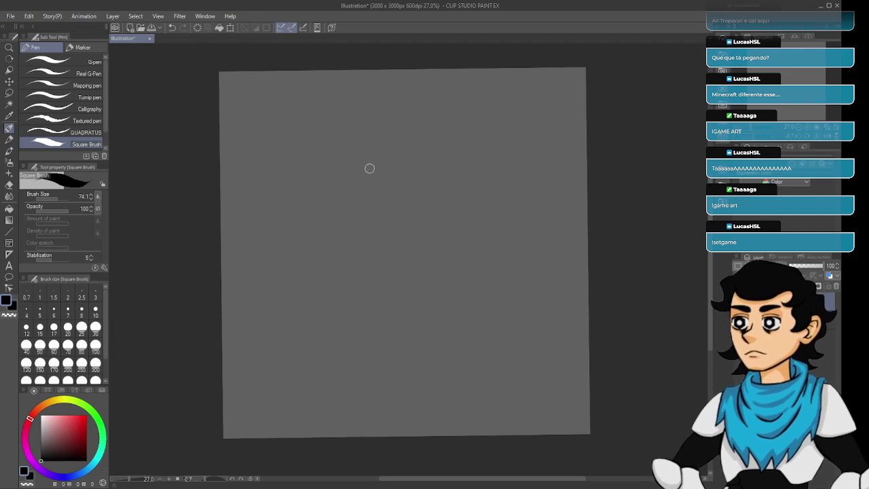
drag(370, 155, 365, 255)
key(ctrl+z)
mouse_move(377, 159)
mouse_down()
mouse_move(350, 260)
mouse_move(343, 184)
mouse_up()
key(ctrl+z)
key(ctrl+z)
mouse_move(357, 151)
mouse_down()
mouse_move(401, 240)
mouse_move(330, 207)
mouse_up()
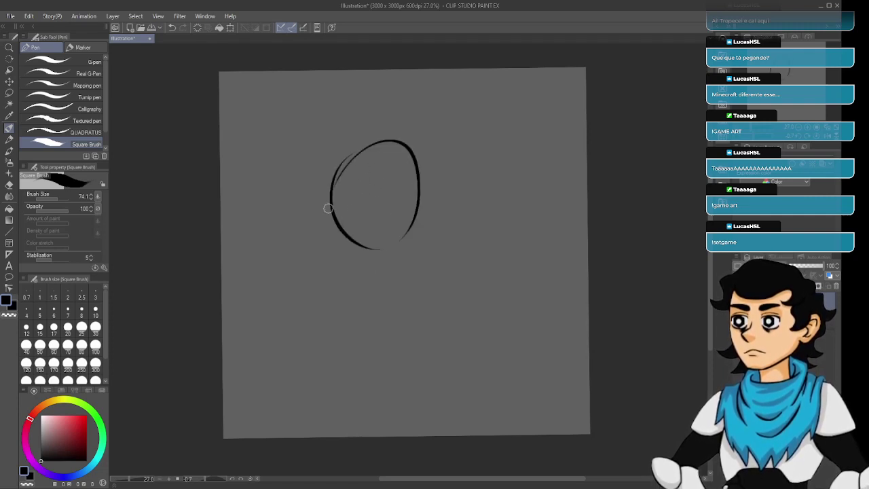
key(ctrl+z)
drag(362, 151, 340, 190)
key(ctrl+z)
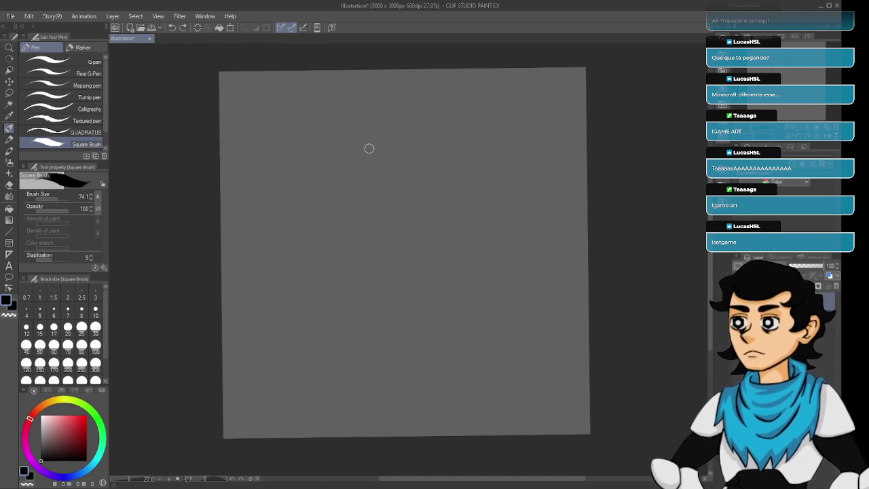
mouse_move(368, 147)
mouse_down()
mouse_move(333, 240)
mouse_move(338, 146)
mouse_move(386, 238)
mouse_move(325, 199)
mouse_up()
key(ctrl+z)
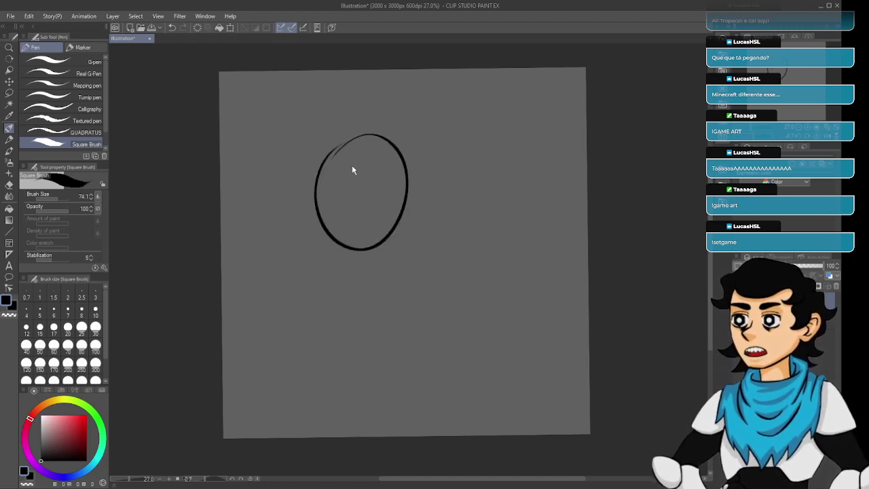
key(ctrl+z)
drag(368, 152, 341, 159)
key(ctrl+z)
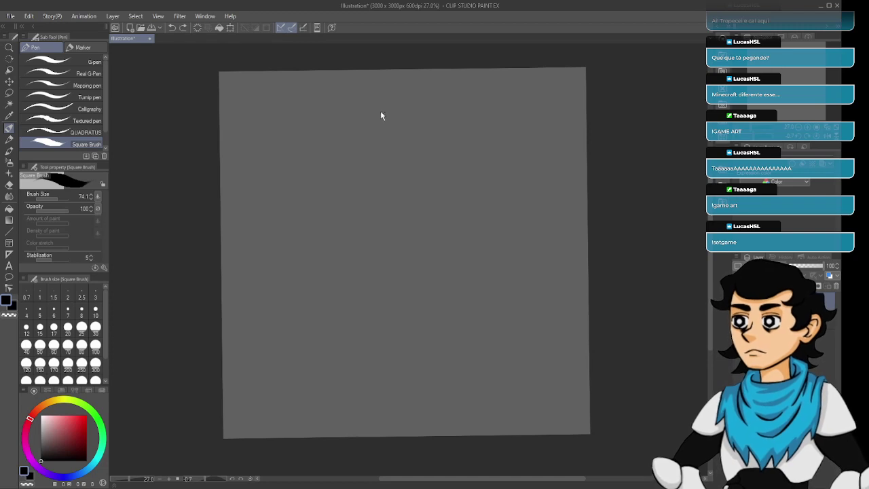
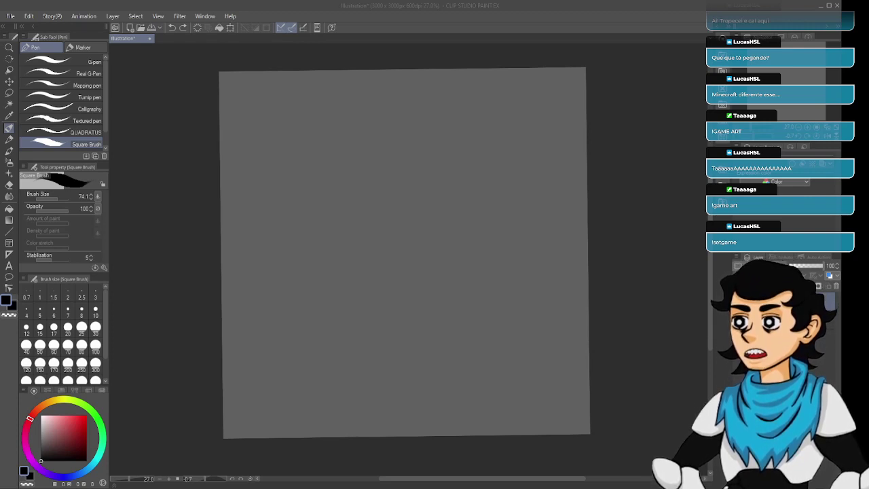
Try sketching the head oval again with the Square Brush and the Round watercolor brush, undoing each attempt.
click(669, 281)
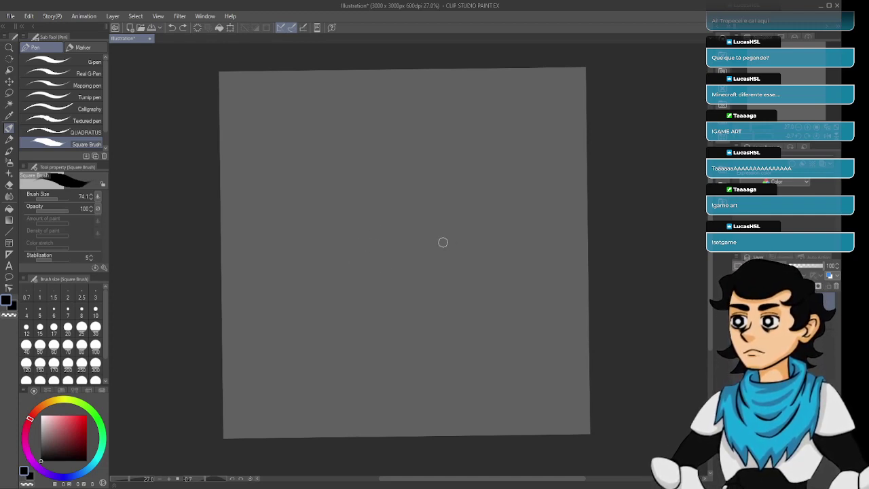
drag(424, 171, 421, 244)
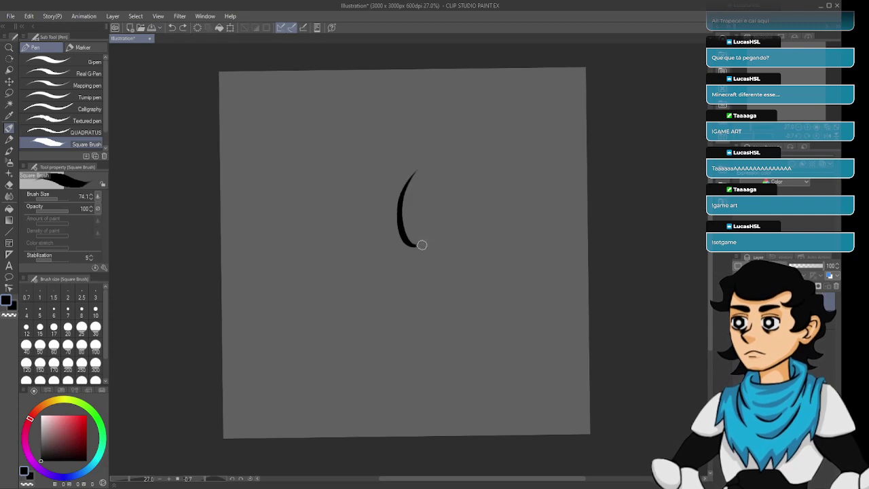
key(ctrl+z)
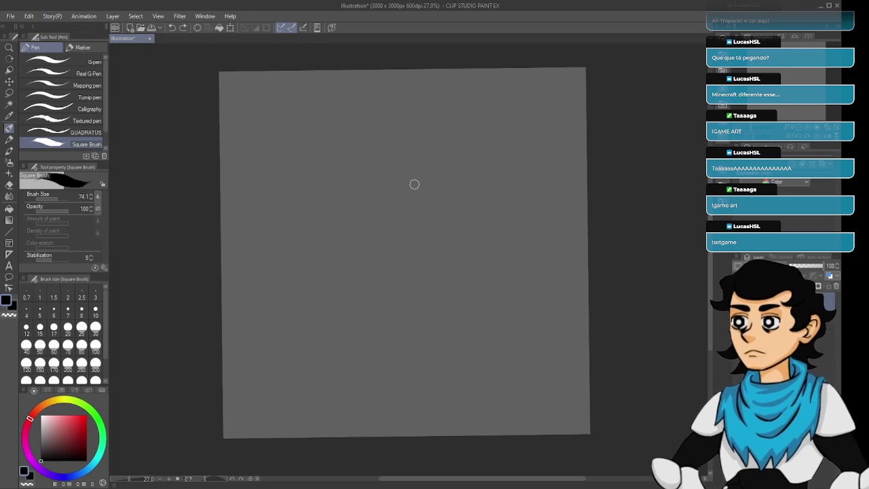
mouse_move(409, 149)
mouse_down()
mouse_move(393, 158)
mouse_move(398, 194)
mouse_move(426, 184)
mouse_move(384, 197)
mouse_move(428, 180)
mouse_up()
key(ctrl+z)
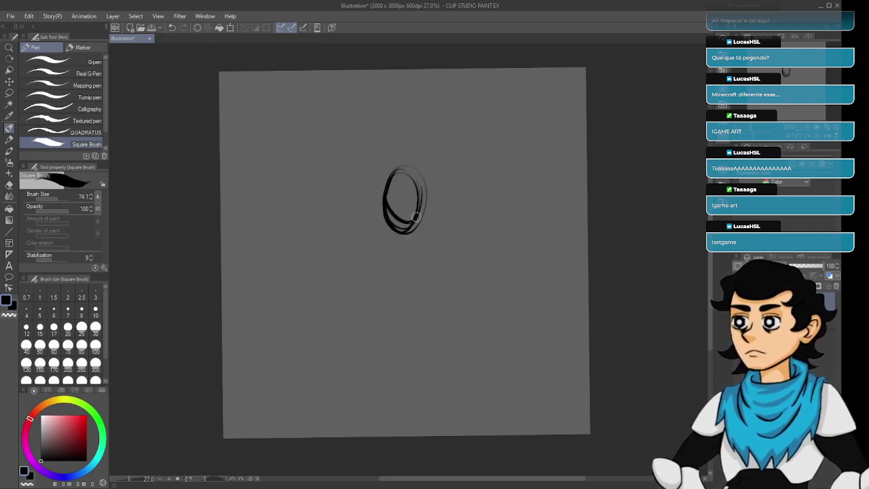
key(ctrl+z)
key(ctrl+z)
key(ctrl+z)
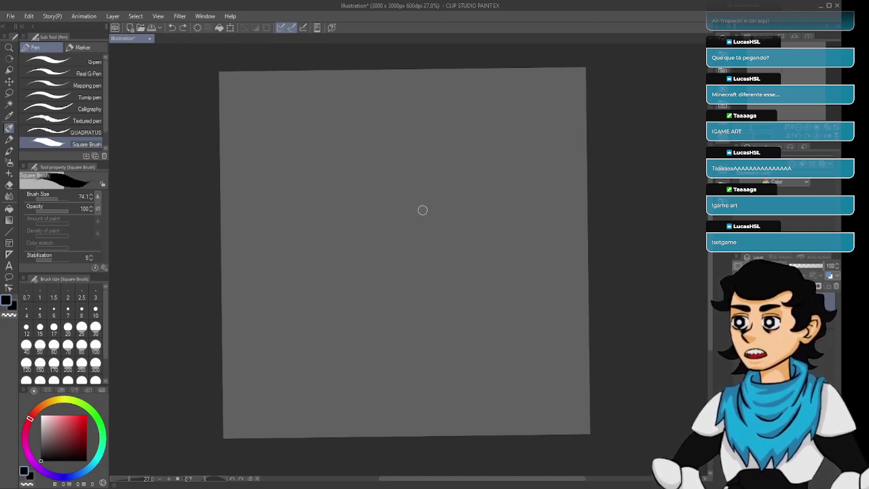
key(b)
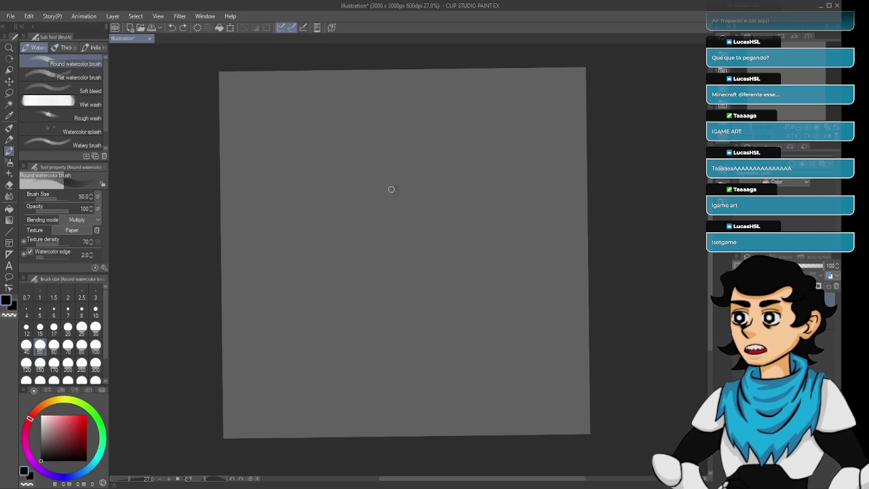
mouse_move(392, 188)
mouse_down()
mouse_move(433, 213)
mouse_move(405, 246)
mouse_move(386, 221)
mouse_move(402, 187)
mouse_move(412, 207)
mouse_up()
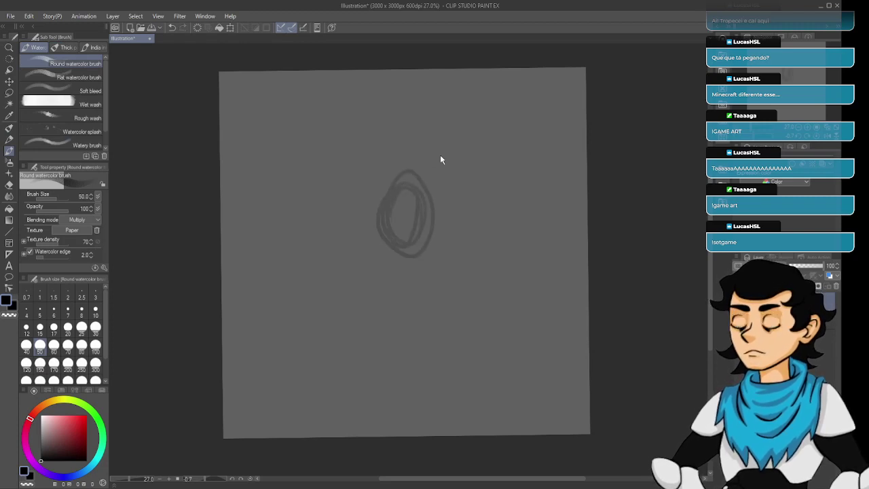
key(ctrl+z)
With the Pencil at size 250, sketch a figure's oval head, shoulders, torso and waist in the middle of the canvas.
key(p)
key(p)
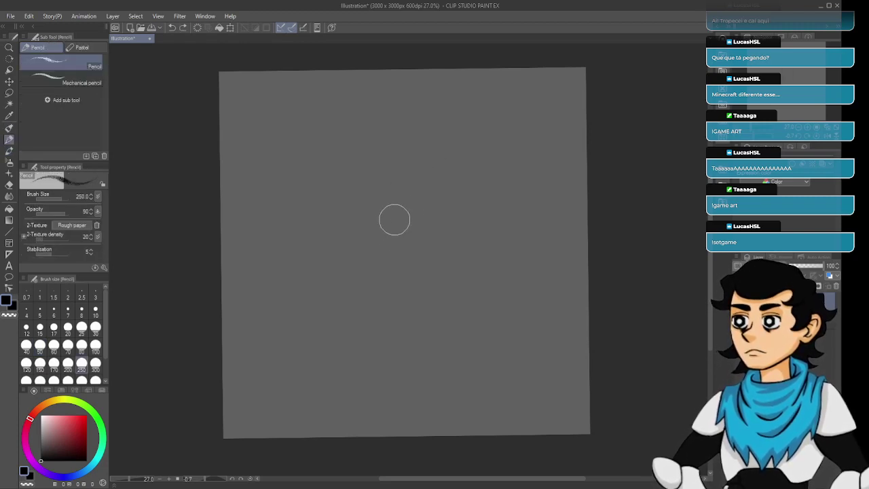
mouse_move(388, 198)
mouse_down()
mouse_move(422, 259)
mouse_move(383, 230)
mouse_move(392, 186)
mouse_move(398, 214)
mouse_move(395, 192)
mouse_move(425, 208)
mouse_move(377, 233)
mouse_up()
key(ctrl+z)
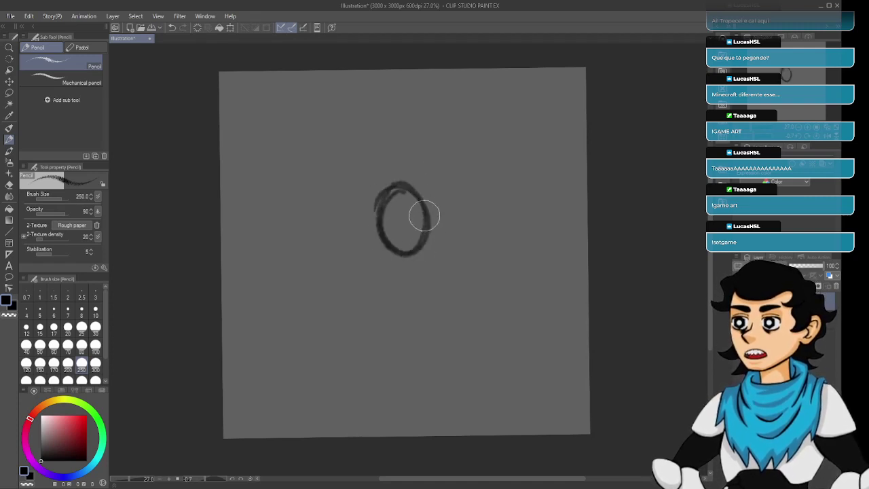
mouse_move(426, 205)
mouse_down()
mouse_move(457, 202)
mouse_move(464, 218)
mouse_move(431, 237)
mouse_move(400, 239)
mouse_move(377, 212)
mouse_move(357, 219)
mouse_move(362, 255)
mouse_move(351, 239)
mouse_move(370, 278)
mouse_move(422, 296)
mouse_move(457, 231)
mouse_move(445, 292)
mouse_move(431, 300)
mouse_move(435, 242)
mouse_move(443, 251)
mouse_move(423, 285)
mouse_move(366, 231)
mouse_move(373, 298)
mouse_move(361, 289)
mouse_move(402, 301)
mouse_move(441, 297)
mouse_up()
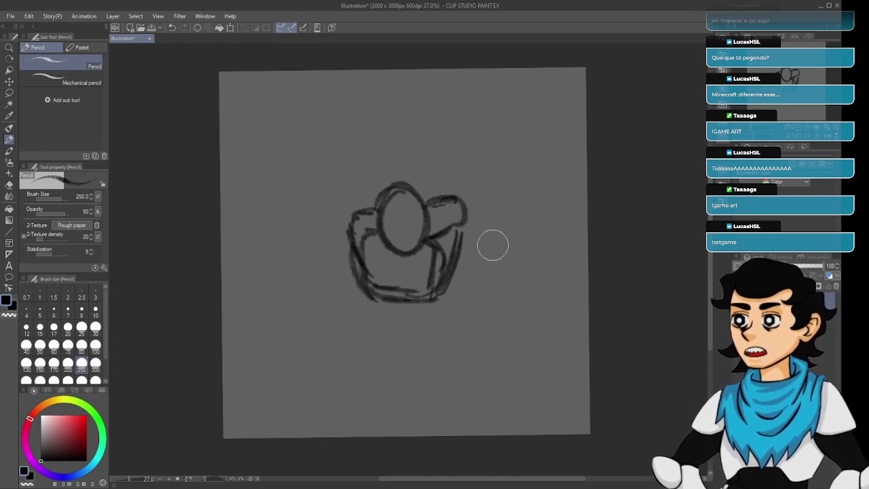
mouse_move(374, 295)
mouse_down()
mouse_move(379, 315)
mouse_move(423, 332)
mouse_move(436, 328)
mouse_move(448, 285)
mouse_move(449, 306)
mouse_move(437, 274)
mouse_up()
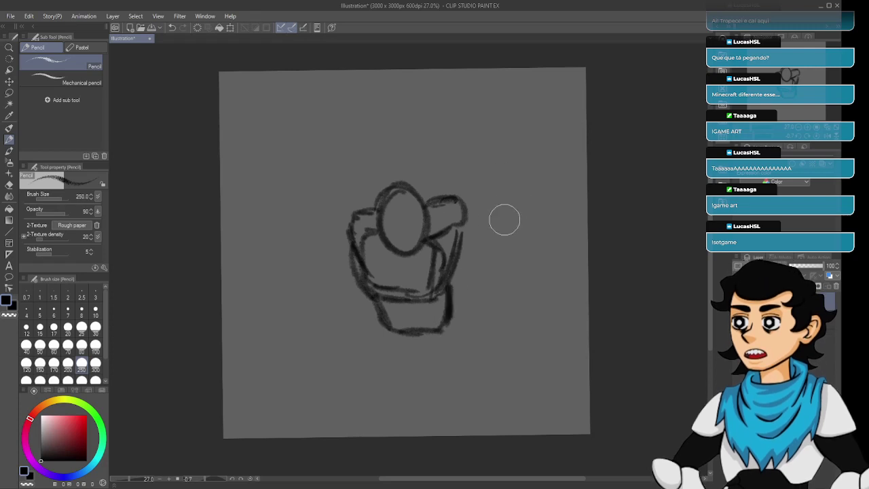
Sketch one arm stretched out toward the canvas's right edge and a bent arm opposite, surrounded by a large rounded shield outline.
mouse_move(460, 237)
mouse_down()
mouse_move(509, 206)
mouse_move(502, 194)
mouse_move(456, 202)
mouse_move(480, 202)
mouse_move(477, 224)
mouse_move(485, 226)
mouse_move(508, 203)
mouse_move(489, 217)
mouse_move(533, 218)
mouse_move(504, 196)
mouse_move(489, 198)
mouse_move(539, 209)
mouse_move(537, 223)
mouse_move(474, 225)
mouse_move(532, 224)
mouse_move(543, 207)
mouse_move(531, 215)
mouse_move(547, 233)
mouse_move(544, 206)
mouse_move(554, 214)
mouse_move(538, 221)
mouse_move(542, 227)
mouse_move(556, 218)
mouse_move(547, 224)
mouse_up()
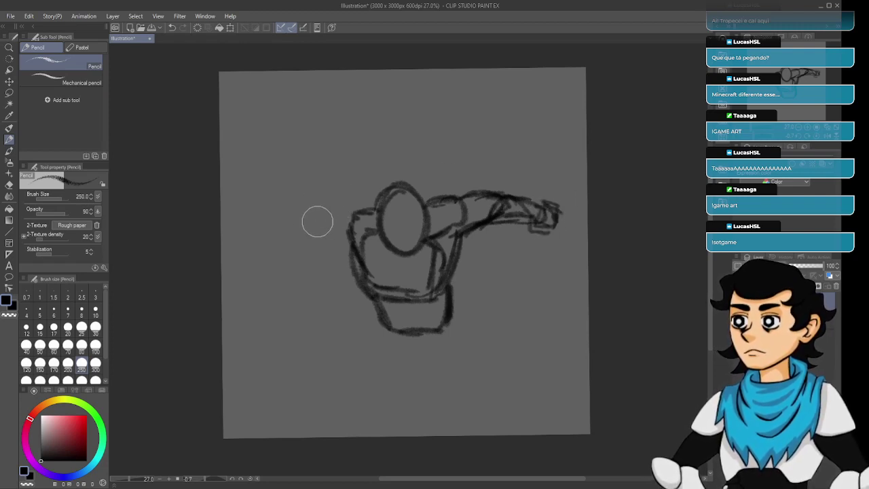
mouse_move(326, 228)
mouse_down()
mouse_move(355, 216)
mouse_move(321, 220)
mouse_move(326, 227)
mouse_move(311, 228)
mouse_move(342, 226)
mouse_move(292, 239)
mouse_move(304, 237)
mouse_move(292, 239)
mouse_move(292, 252)
mouse_move(347, 258)
mouse_move(328, 260)
mouse_move(349, 223)
mouse_move(310, 255)
mouse_move(283, 259)
mouse_move(314, 222)
mouse_move(330, 223)
mouse_move(289, 248)
mouse_move(300, 238)
mouse_move(298, 245)
mouse_move(321, 251)
mouse_move(300, 268)
mouse_move(334, 273)
mouse_move(317, 237)
mouse_move(352, 262)
mouse_move(332, 247)
mouse_move(334, 262)
mouse_move(354, 266)
mouse_move(340, 277)
mouse_move(359, 250)
mouse_move(370, 262)
mouse_move(350, 276)
mouse_move(362, 274)
mouse_move(368, 247)
mouse_up()
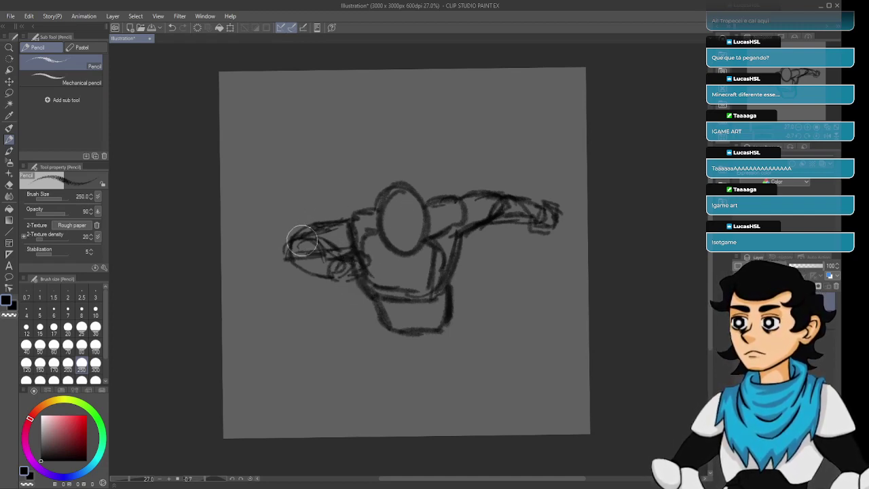
mouse_move(303, 240)
mouse_down()
mouse_move(279, 260)
mouse_move(298, 283)
mouse_move(339, 292)
mouse_move(384, 280)
mouse_move(377, 245)
mouse_move(331, 200)
mouse_move(311, 199)
mouse_move(318, 216)
mouse_move(267, 232)
mouse_move(312, 203)
mouse_move(374, 222)
mouse_move(365, 221)
mouse_move(384, 264)
mouse_move(378, 281)
mouse_move(317, 288)
mouse_move(262, 232)
mouse_up()
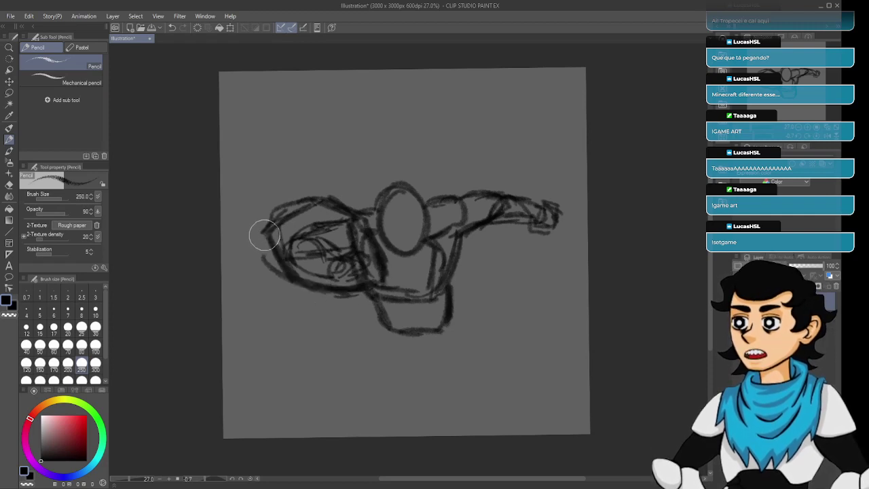
Add long spikes and dark shading around the rounded shield, and a pointed guard along the outstretched arm.
mouse_move(292, 203)
mouse_down()
mouse_move(245, 167)
mouse_move(312, 203)
mouse_up()
mouse_move(288, 218)
mouse_down()
mouse_move(279, 194)
mouse_move(286, 189)
mouse_move(319, 222)
mouse_move(305, 174)
mouse_move(293, 198)
mouse_move(291, 188)
mouse_move(307, 212)
mouse_move(316, 192)
mouse_move(342, 242)
mouse_move(375, 272)
mouse_move(343, 240)
mouse_move(358, 298)
mouse_move(347, 303)
mouse_move(400, 262)
mouse_move(400, 253)
mouse_move(391, 267)
mouse_move(380, 234)
mouse_up()
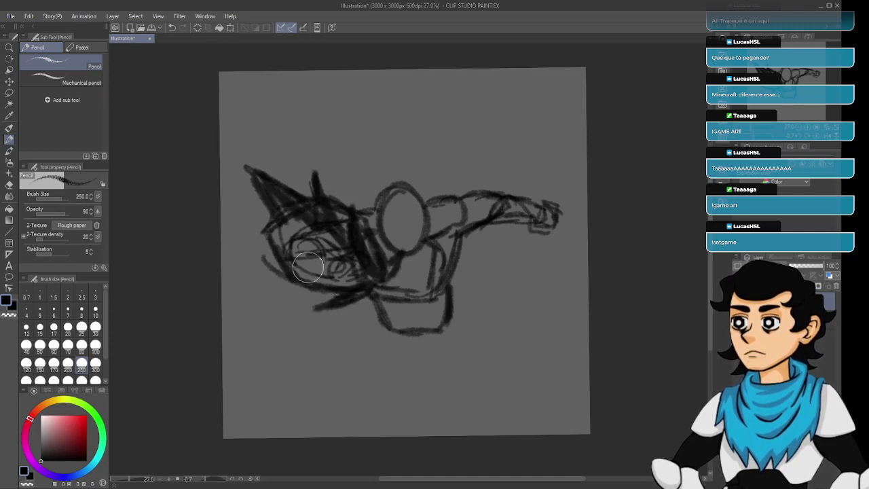
mouse_move(311, 284)
mouse_down()
mouse_move(276, 279)
mouse_move(324, 266)
mouse_move(269, 278)
mouse_move(282, 278)
mouse_move(269, 247)
mouse_move(231, 235)
mouse_up()
mouse_move(338, 197)
mouse_down()
mouse_move(342, 170)
mouse_move(362, 228)
mouse_move(371, 207)
mouse_move(352, 212)
mouse_up()
mouse_move(314, 249)
mouse_down()
mouse_move(333, 227)
mouse_move(289, 218)
mouse_move(307, 230)
mouse_move(269, 240)
mouse_move(281, 253)
mouse_move(300, 252)
mouse_move(264, 239)
mouse_move(320, 239)
mouse_move(300, 258)
mouse_move(292, 251)
mouse_move(326, 240)
mouse_move(328, 272)
mouse_move(312, 286)
mouse_move(387, 263)
mouse_move(370, 233)
mouse_move(380, 231)
mouse_move(355, 208)
mouse_move(344, 236)
mouse_up()
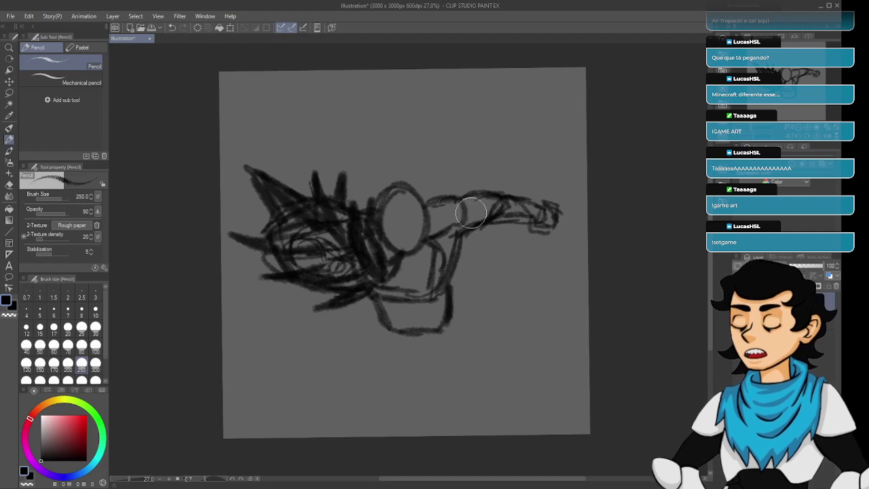
mouse_move(471, 181)
mouse_down()
mouse_move(498, 176)
mouse_move(446, 205)
mouse_move(455, 190)
mouse_move(447, 189)
mouse_move(514, 200)
mouse_move(477, 227)
mouse_move(488, 199)
mouse_move(472, 225)
mouse_move(486, 223)
mouse_move(495, 207)
mouse_move(500, 224)
mouse_move(538, 207)
mouse_move(520, 199)
mouse_move(552, 211)
mouse_move(535, 226)
mouse_move(554, 237)
mouse_move(559, 218)
mouse_move(528, 210)
mouse_up()
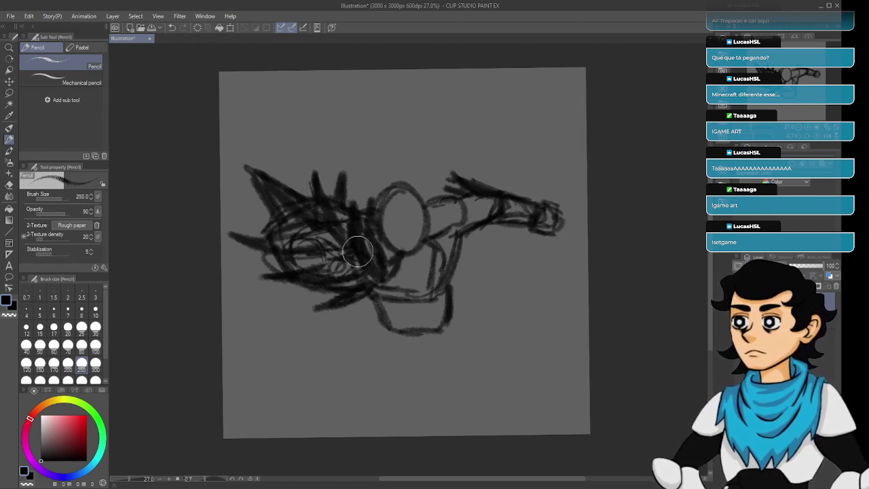
Draw the eye area of a mask on the head and a crown of tall spikes above it.
mouse_move(384, 227)
mouse_down()
mouse_move(421, 216)
mouse_move(378, 194)
mouse_move(400, 200)
mouse_move(417, 189)
mouse_move(427, 204)
mouse_move(394, 214)
mouse_move(401, 207)
mouse_move(425, 215)
mouse_up()
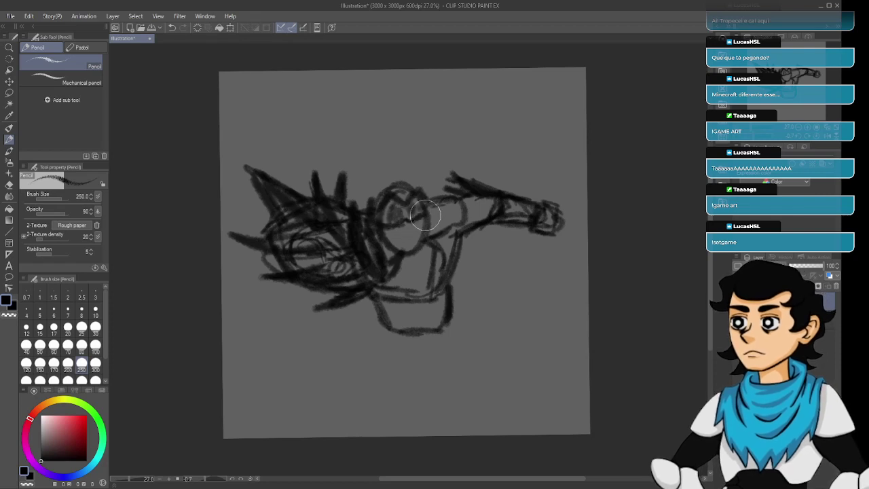
mouse_move(398, 177)
mouse_down()
mouse_move(388, 155)
mouse_move(395, 134)
mouse_move(409, 185)
mouse_move(396, 130)
mouse_up()
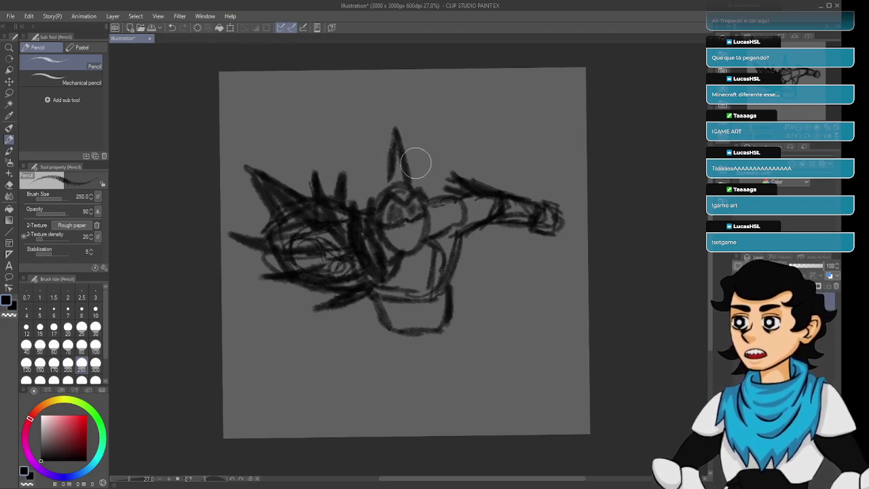
mouse_move(421, 171)
mouse_down()
mouse_move(423, 145)
mouse_move(411, 149)
mouse_move(430, 158)
mouse_move(378, 179)
mouse_move(348, 155)
mouse_move(382, 183)
mouse_up()
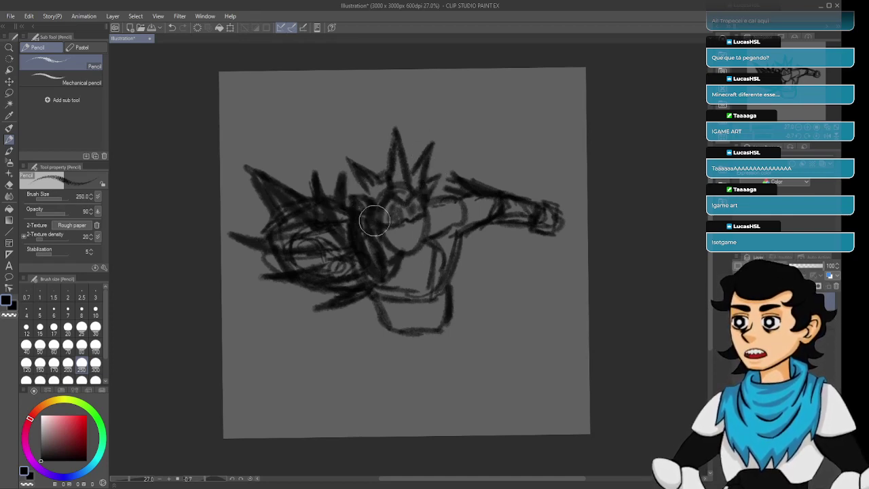
Darken the armor lines around the chest and shoulder, and draw a flared, pleated skirt below the waist.
mouse_move(394, 283)
mouse_down()
mouse_move(422, 292)
mouse_move(461, 270)
mouse_move(453, 256)
mouse_move(456, 273)
mouse_move(437, 264)
mouse_move(443, 202)
mouse_move(427, 217)
mouse_move(437, 205)
mouse_move(450, 212)
mouse_move(448, 204)
mouse_move(470, 200)
mouse_move(460, 239)
mouse_move(450, 239)
mouse_move(472, 204)
mouse_move(466, 193)
mouse_move(442, 238)
mouse_move(437, 207)
mouse_move(466, 203)
mouse_up()
drag(547, 225, 491, 237)
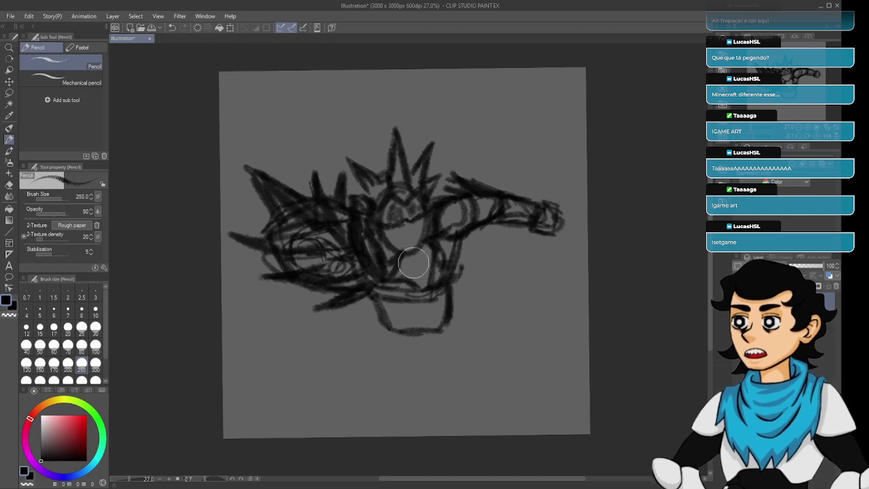
mouse_move(423, 331)
mouse_down()
mouse_move(399, 343)
mouse_move(413, 317)
mouse_move(452, 300)
mouse_move(508, 352)
mouse_up()
mouse_move(414, 354)
mouse_down()
mouse_move(457, 359)
mouse_move(504, 348)
mouse_move(457, 349)
mouse_up()
mouse_move(370, 311)
mouse_down()
mouse_move(317, 342)
mouse_move(335, 312)
mouse_move(320, 334)
mouse_move(344, 353)
mouse_move(379, 358)
mouse_move(401, 321)
mouse_move(386, 313)
mouse_move(309, 336)
mouse_move(355, 361)
mouse_move(388, 358)
mouse_move(388, 304)
mouse_move(417, 312)
mouse_move(381, 355)
mouse_move(403, 354)
mouse_move(390, 366)
mouse_move(372, 322)
mouse_up()
mouse_move(456, 320)
mouse_down()
mouse_move(424, 346)
mouse_move(448, 309)
mouse_move(475, 322)
mouse_move(504, 286)
mouse_up()
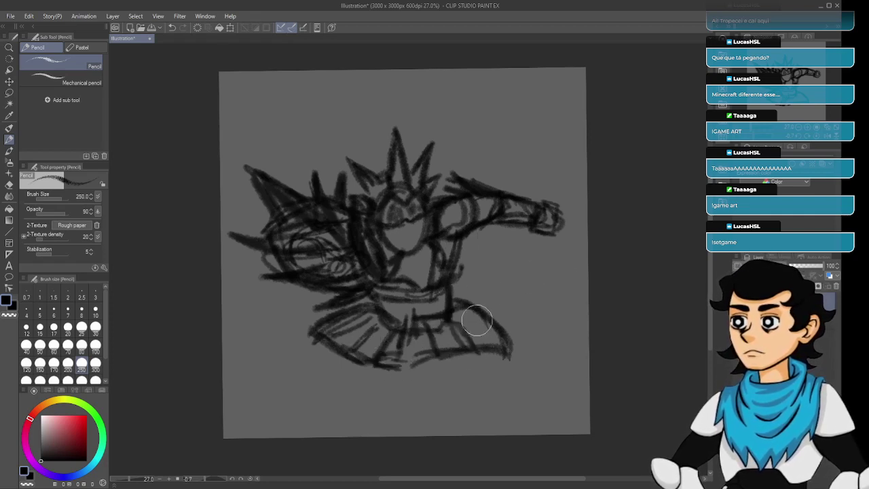
Sketch both legs below the skirt down to the canvas's lower edge, with spiked armor at the knees.
mouse_move(395, 393)
mouse_down()
mouse_move(422, 384)
mouse_move(415, 390)
mouse_move(406, 376)
mouse_move(446, 386)
mouse_move(467, 358)
mouse_move(468, 382)
mouse_move(462, 353)
mouse_move(479, 364)
mouse_move(471, 362)
mouse_move(503, 345)
mouse_move(434, 381)
mouse_move(464, 371)
mouse_move(445, 389)
mouse_move(460, 378)
mouse_move(418, 392)
mouse_move(420, 399)
mouse_move(448, 381)
mouse_move(410, 399)
mouse_move(420, 409)
mouse_move(396, 384)
mouse_move(418, 398)
mouse_move(445, 391)
mouse_move(434, 396)
mouse_move(437, 407)
mouse_move(425, 393)
mouse_move(463, 397)
mouse_move(451, 414)
mouse_move(435, 410)
mouse_move(459, 407)
mouse_move(447, 420)
mouse_move(412, 413)
mouse_move(450, 418)
mouse_move(472, 403)
mouse_move(467, 419)
mouse_move(447, 428)
mouse_move(482, 410)
mouse_move(491, 448)
mouse_move(451, 444)
mouse_up()
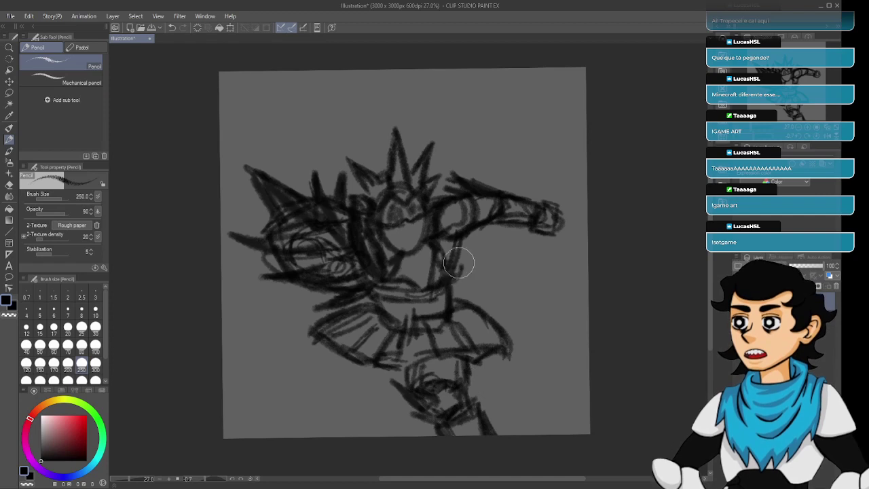
mouse_move(339, 367)
mouse_down()
mouse_move(303, 346)
mouse_move(301, 367)
mouse_move(311, 346)
mouse_move(321, 378)
mouse_move(292, 370)
mouse_move(289, 351)
mouse_move(294, 371)
mouse_move(275, 341)
mouse_move(301, 368)
mouse_move(285, 359)
mouse_move(279, 333)
mouse_move(281, 342)
mouse_move(292, 338)
mouse_move(297, 311)
mouse_move(303, 335)
mouse_move(292, 340)
mouse_move(297, 360)
mouse_move(285, 371)
mouse_move(307, 398)
mouse_move(329, 396)
mouse_move(329, 370)
mouse_move(346, 392)
mouse_move(320, 416)
mouse_move(327, 432)
mouse_move(344, 421)
mouse_move(347, 396)
mouse_move(342, 434)
mouse_move(367, 442)
mouse_up()
drag(318, 430, 310, 438)
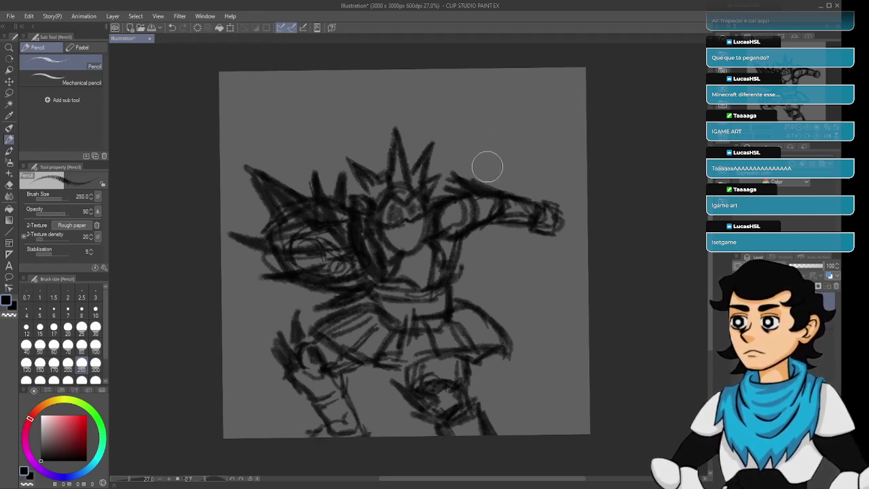
Draw a long curved blade hanging from the outstretched hand and lighten its interior with the Hard eraser at size 100.
mouse_move(540, 235)
mouse_down()
mouse_move(568, 307)
mouse_move(562, 350)
mouse_move(577, 344)
mouse_move(551, 241)
mouse_move(546, 352)
mouse_move(554, 362)
mouse_move(571, 347)
mouse_move(577, 309)
mouse_move(559, 229)
mouse_move(574, 295)
mouse_move(539, 375)
mouse_move(567, 284)
mouse_move(564, 302)
mouse_move(559, 269)
mouse_move(542, 383)
mouse_move(544, 241)
mouse_move(506, 219)
mouse_up()
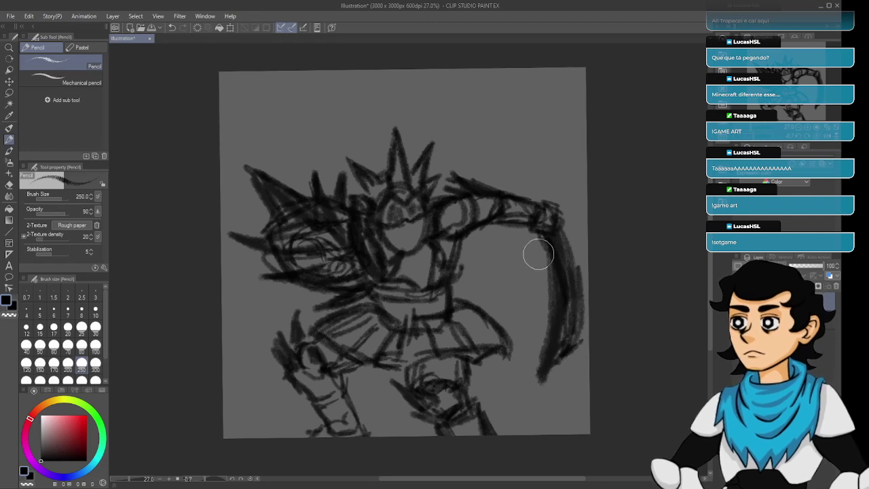
key(e)
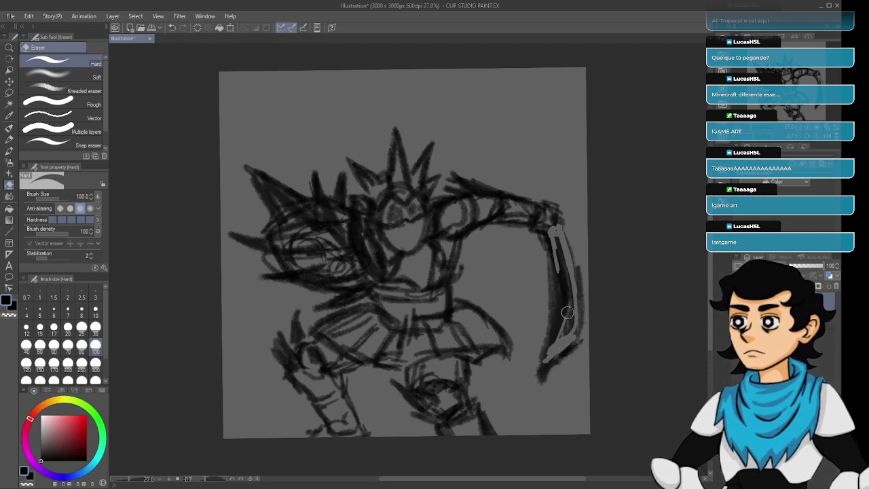
drag(556, 332, 555, 326)
drag(551, 260, 548, 347)
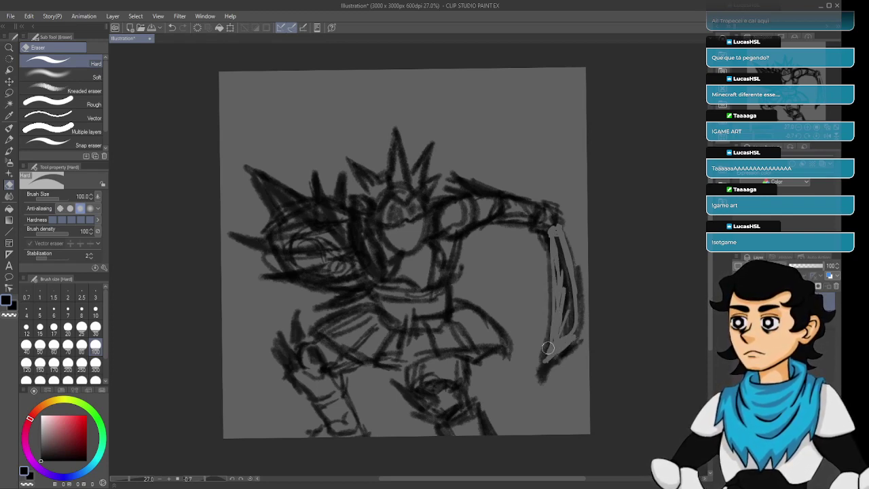
drag(568, 285, 554, 244)
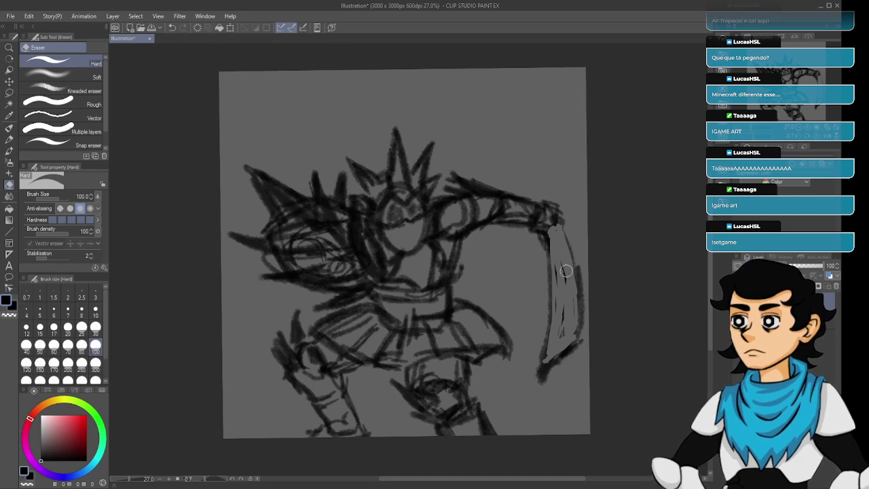
With the Pencil, add the weapon's hilt around the outstretched hand and draw a pointed lower mask on the face.
key(p)
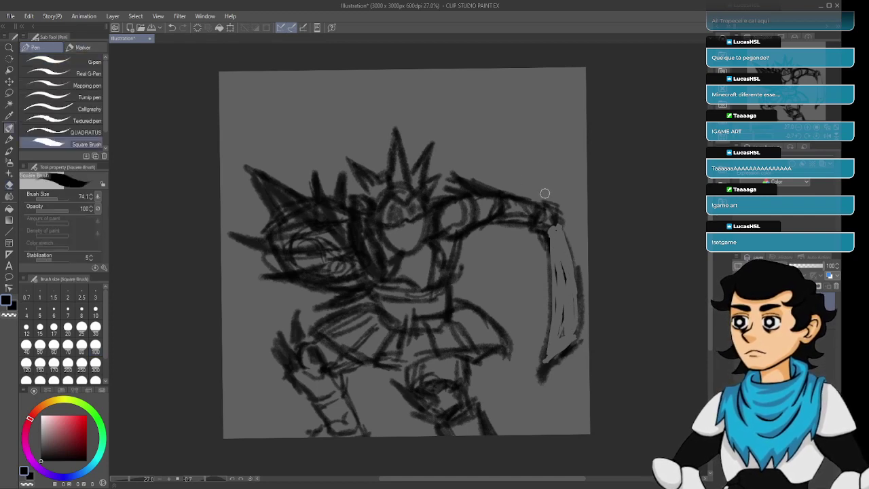
key(p)
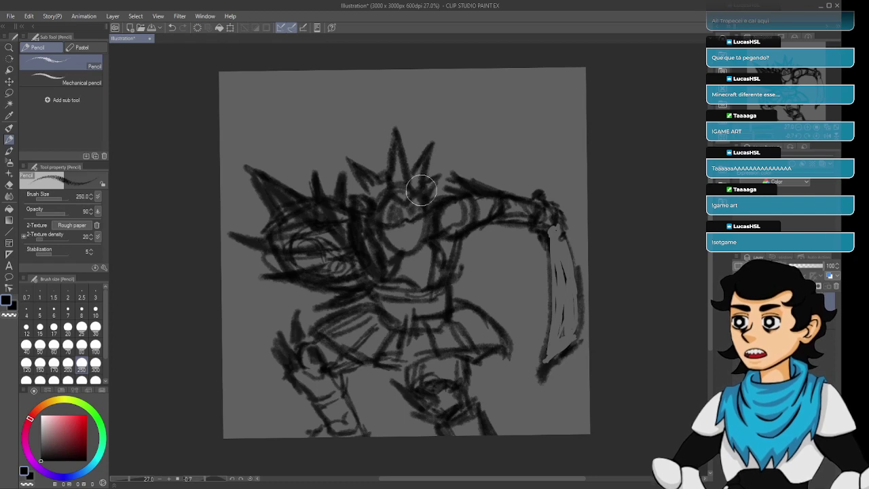
mouse_move(398, 235)
mouse_down()
mouse_move(412, 256)
mouse_move(395, 232)
mouse_move(421, 225)
mouse_up()
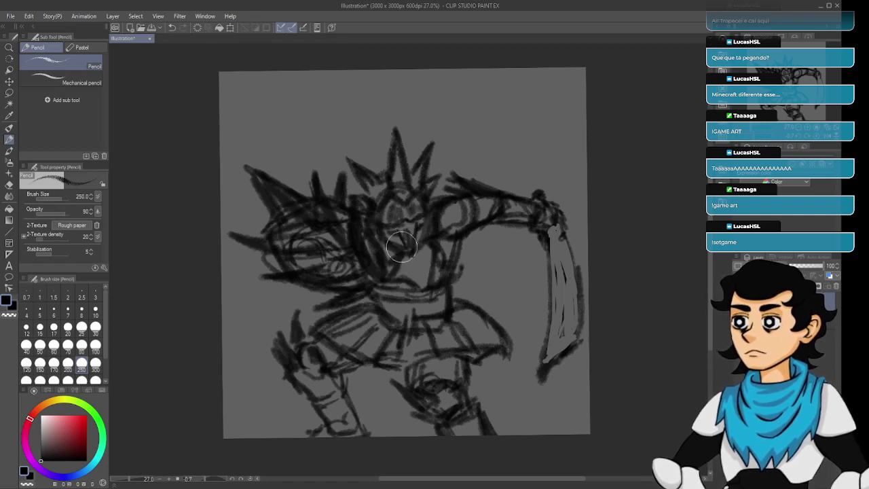
drag(416, 250, 424, 244)
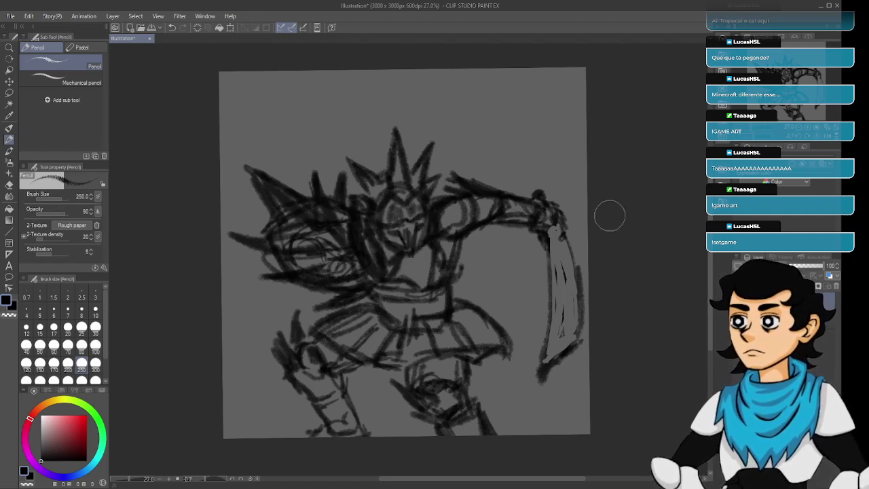
Clear the entire spiked warrior sketch from the canvas.
click(836, 285)
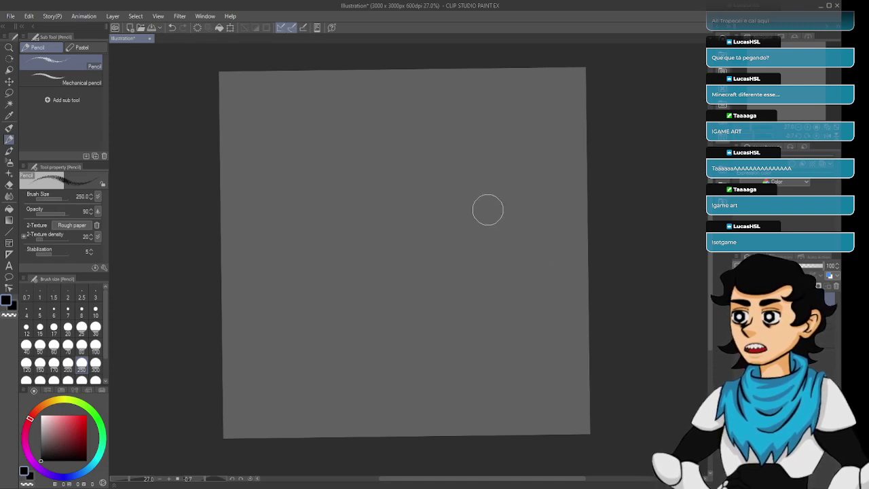
With the Pencil at size 250, rough in the head, one shoulder joint and the torso of a new figure.
key(p)
key(p)
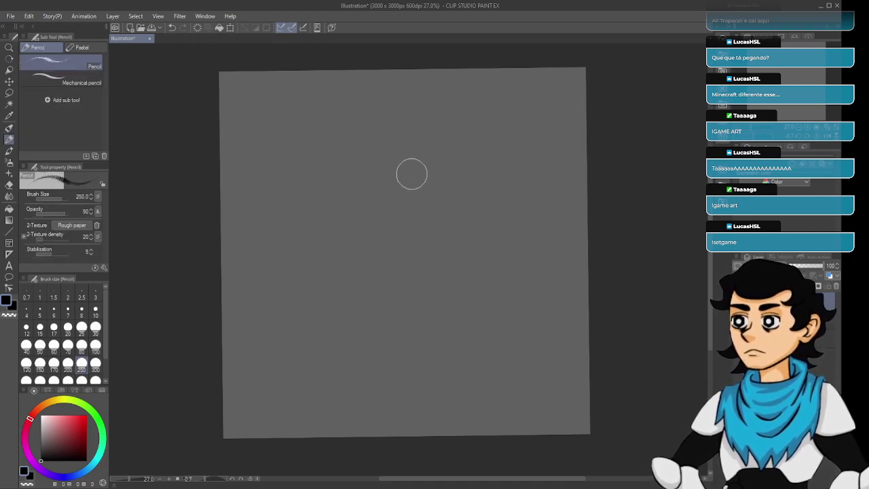
mouse_move(386, 150)
mouse_down()
mouse_move(380, 208)
mouse_move(384, 145)
mouse_move(385, 191)
mouse_move(400, 190)
mouse_move(399, 168)
mouse_move(425, 174)
mouse_move(425, 161)
mouse_move(469, 133)
mouse_move(428, 183)
mouse_move(463, 197)
mouse_up()
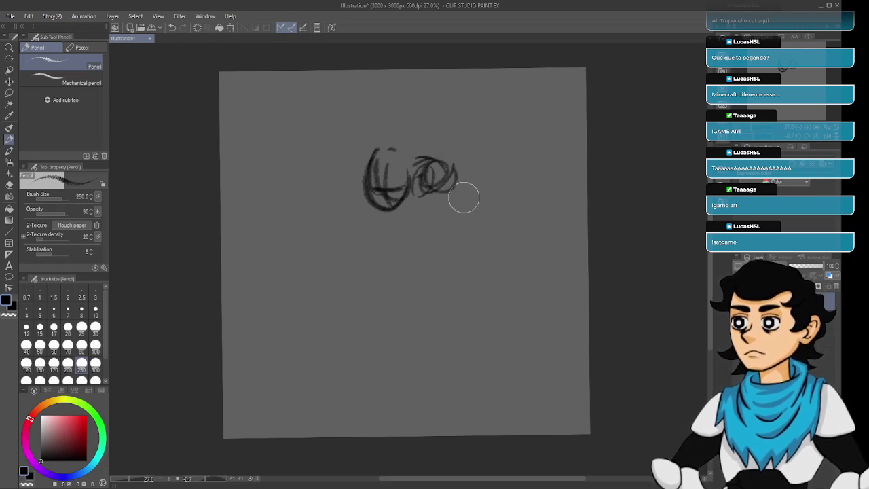
mouse_move(385, 208)
mouse_down()
mouse_move(362, 214)
mouse_move(368, 233)
mouse_move(371, 224)
mouse_move(421, 249)
mouse_move(414, 245)
mouse_move(443, 199)
mouse_move(443, 214)
mouse_move(395, 251)
mouse_move(392, 273)
mouse_move(438, 255)
mouse_up()
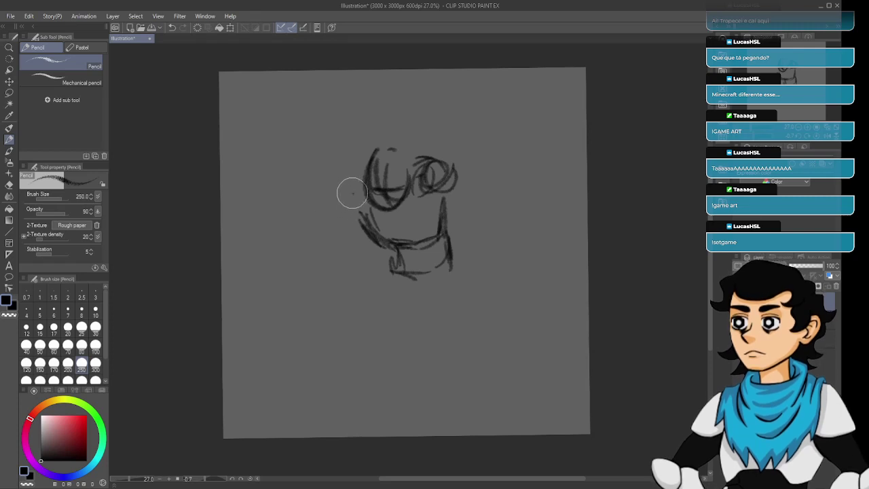
Sketch a bent arm behind a rounded shield and a raised, outstretched arm whose hand holds a long hanging blade.
mouse_move(353, 194)
mouse_down()
mouse_move(359, 226)
mouse_move(363, 192)
mouse_move(345, 221)
mouse_move(355, 242)
mouse_move(338, 236)
mouse_move(330, 255)
mouse_move(340, 253)
mouse_move(328, 264)
mouse_move(355, 268)
mouse_up()
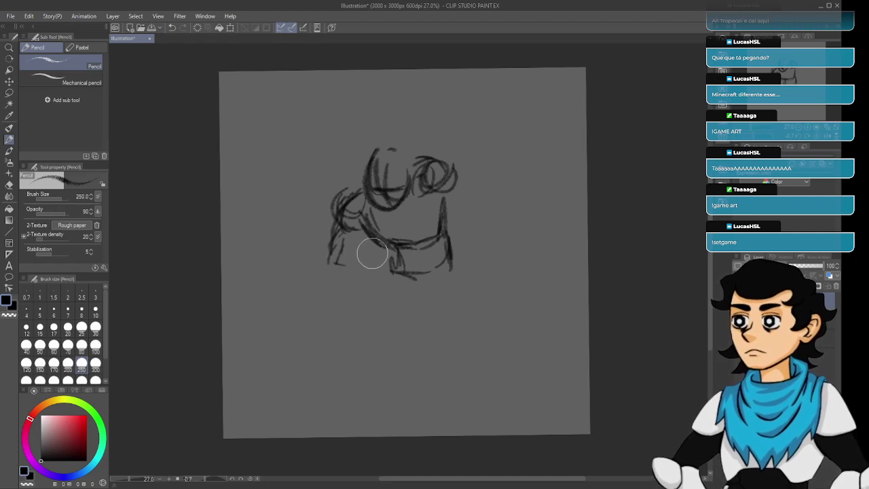
mouse_move(349, 228)
mouse_down()
mouse_move(326, 280)
mouse_move(333, 228)
mouse_move(346, 216)
mouse_move(335, 209)
mouse_move(362, 208)
mouse_move(391, 233)
mouse_move(386, 223)
mouse_move(338, 293)
mouse_move(326, 286)
mouse_move(315, 296)
mouse_move(318, 214)
mouse_move(315, 255)
mouse_move(330, 216)
mouse_move(324, 288)
mouse_move(361, 282)
mouse_move(386, 257)
mouse_up()
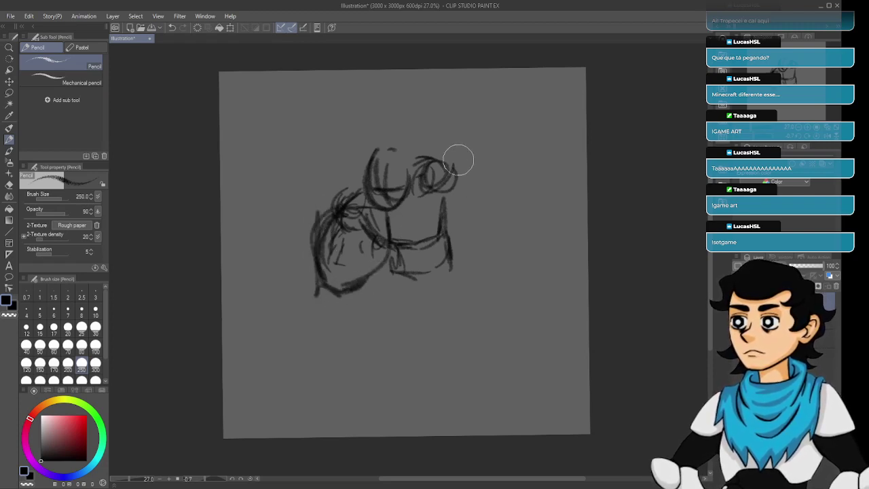
mouse_move(460, 157)
mouse_down()
mouse_move(489, 146)
mouse_move(503, 156)
mouse_move(484, 168)
mouse_move(507, 163)
mouse_move(487, 148)
mouse_move(487, 168)
mouse_move(520, 149)
mouse_move(532, 163)
mouse_move(502, 179)
mouse_move(472, 174)
mouse_move(489, 157)
mouse_move(490, 176)
mouse_move(539, 193)
mouse_move(546, 180)
mouse_move(526, 160)
mouse_move(537, 177)
mouse_move(530, 205)
mouse_move(553, 205)
mouse_move(531, 190)
mouse_move(548, 182)
mouse_move(554, 205)
mouse_move(543, 212)
mouse_move(532, 205)
mouse_move(538, 216)
mouse_move(535, 208)
mouse_move(553, 215)
mouse_move(556, 205)
mouse_move(537, 243)
mouse_move(527, 237)
mouse_move(509, 264)
mouse_move(508, 310)
mouse_move(527, 306)
mouse_move(549, 262)
mouse_move(518, 324)
mouse_move(505, 314)
mouse_move(530, 245)
mouse_up()
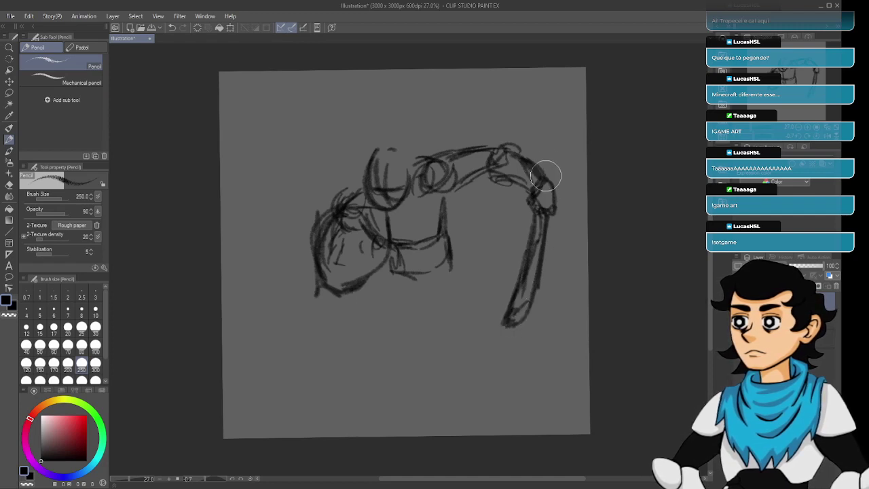
mouse_move(546, 175)
mouse_down()
mouse_move(549, 155)
mouse_move(540, 196)
mouse_up()
Sketch both legs below the waist, one folded at the knee and the other extended down to a foot near the canvas's lower edge.
mouse_move(444, 272)
mouse_down()
mouse_move(437, 246)
mouse_move(390, 270)
mouse_move(361, 312)
mouse_move(356, 298)
mouse_move(343, 313)
mouse_move(364, 286)
mouse_move(366, 323)
mouse_move(402, 310)
mouse_move(415, 284)
mouse_move(400, 309)
mouse_move(363, 322)
mouse_move(359, 333)
mouse_move(416, 317)
mouse_move(421, 301)
mouse_move(408, 298)
mouse_move(397, 326)
mouse_move(414, 305)
mouse_up()
mouse_move(440, 277)
mouse_down()
mouse_move(448, 345)
mouse_move(480, 358)
mouse_move(480, 323)
mouse_move(458, 277)
mouse_move(475, 313)
mouse_move(463, 349)
mouse_move(434, 314)
mouse_move(433, 324)
mouse_move(460, 354)
mouse_move(455, 388)
mouse_move(470, 388)
mouse_move(473, 370)
mouse_move(476, 384)
mouse_move(476, 357)
mouse_move(470, 403)
mouse_move(457, 388)
mouse_move(451, 395)
mouse_move(457, 412)
mouse_move(466, 407)
mouse_move(451, 425)
mouse_move(478, 421)
mouse_up()
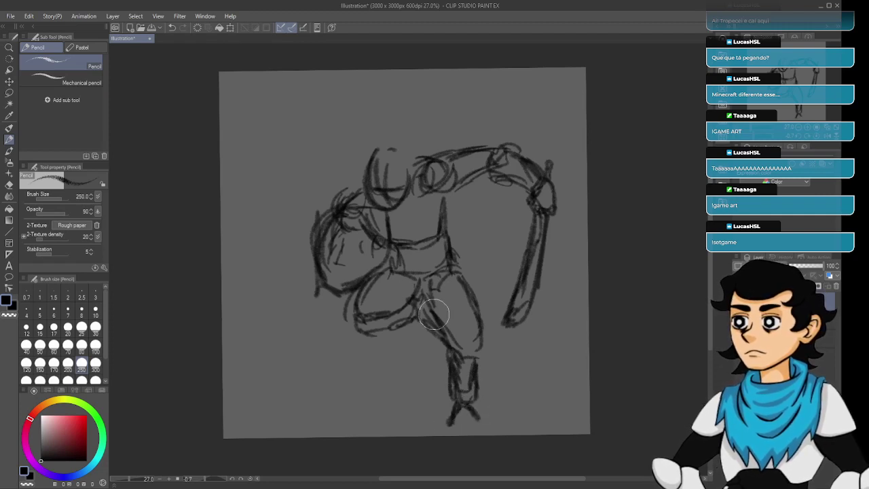
mouse_move(435, 314)
mouse_down()
mouse_move(448, 343)
mouse_move(426, 292)
mouse_up()
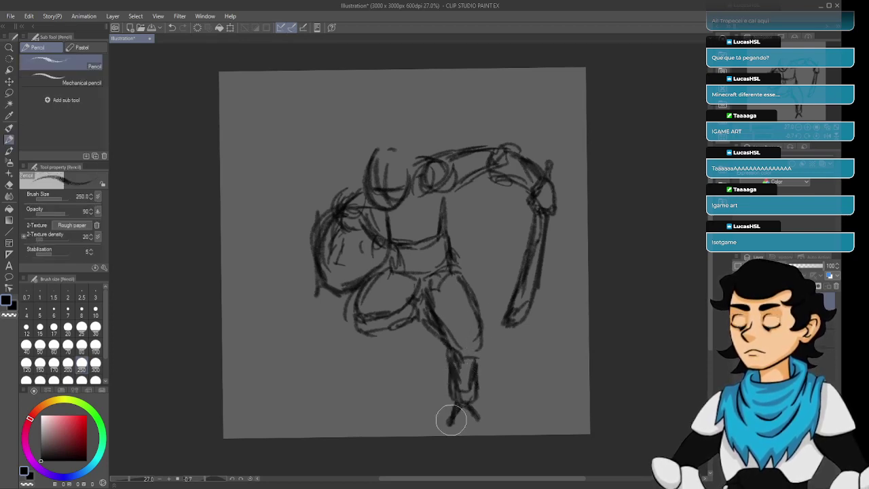
mouse_move(459, 426)
mouse_down()
mouse_move(487, 426)
mouse_move(480, 407)
mouse_move(500, 429)
mouse_move(475, 424)
mouse_move(478, 414)
mouse_move(497, 415)
mouse_move(506, 427)
mouse_move(466, 429)
mouse_move(483, 406)
mouse_up()
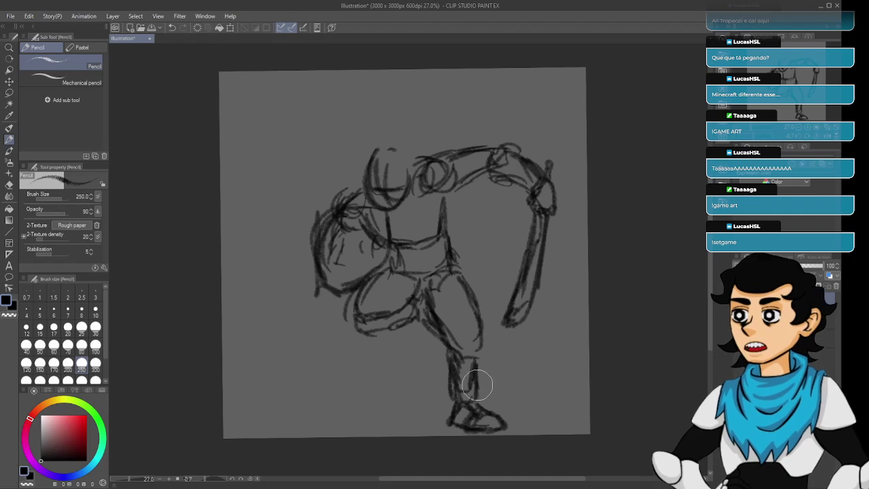
Erase most of the extended leg with the Hard eraser at size 100 and redraw it with the Pencil at a wider angle.
key(e)
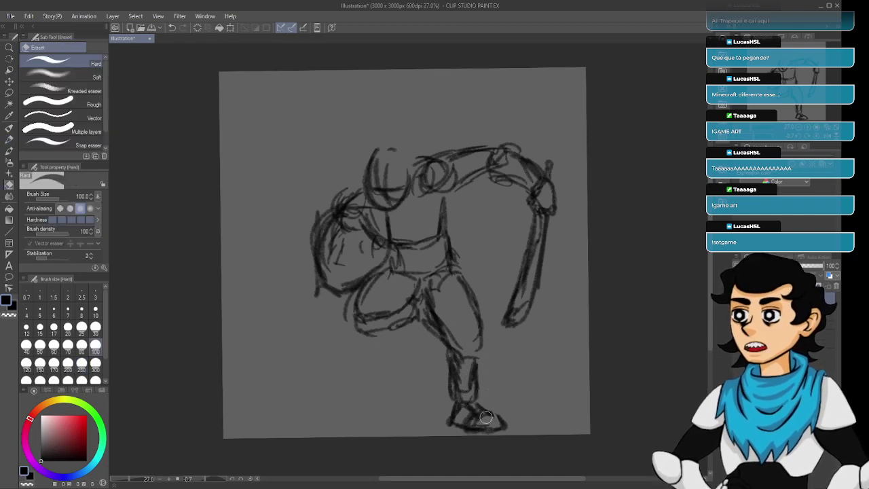
mouse_move(506, 425)
mouse_down()
mouse_move(454, 414)
mouse_move(465, 411)
mouse_move(465, 429)
mouse_move(442, 412)
mouse_move(469, 394)
mouse_move(474, 416)
mouse_move(454, 371)
mouse_up()
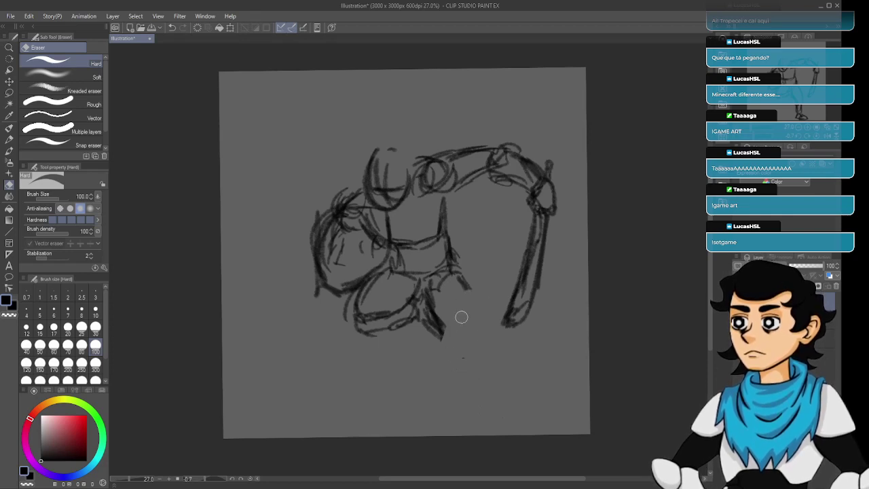
key(p)
key(p)
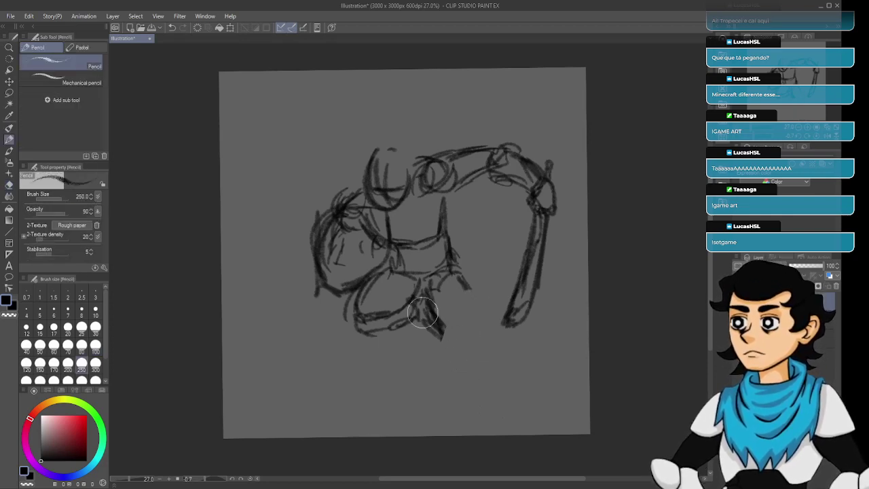
mouse_move(425, 314)
mouse_down()
mouse_move(446, 357)
mouse_move(456, 357)
mouse_move(465, 302)
mouse_up()
mouse_move(456, 272)
mouse_down()
mouse_move(483, 355)
mouse_move(452, 365)
mouse_move(460, 380)
mouse_move(459, 365)
mouse_move(488, 351)
mouse_move(483, 367)
mouse_move(489, 349)
mouse_move(472, 374)
mouse_move(443, 359)
mouse_move(468, 384)
mouse_move(484, 376)
mouse_move(493, 354)
mouse_move(479, 378)
mouse_move(446, 374)
mouse_move(470, 416)
mouse_move(478, 417)
mouse_move(479, 385)
mouse_move(453, 383)
mouse_move(447, 373)
mouse_move(454, 391)
mouse_move(473, 387)
mouse_move(456, 396)
mouse_move(464, 422)
mouse_move(483, 412)
mouse_move(461, 407)
mouse_up()
Reinforce the head, torso and raised arm outlines, sharpen the blade's tip and add a guard below the hand.
mouse_move(444, 351)
mouse_down()
mouse_move(425, 314)
mouse_move(424, 287)
mouse_move(410, 352)
mouse_move(402, 330)
mouse_move(410, 348)
mouse_move(426, 319)
mouse_move(422, 326)
mouse_move(414, 302)
mouse_move(409, 321)
mouse_move(419, 312)
mouse_move(371, 334)
mouse_move(346, 316)
mouse_move(359, 291)
mouse_move(348, 314)
mouse_move(371, 324)
mouse_move(353, 316)
mouse_move(367, 311)
mouse_move(362, 330)
mouse_move(409, 304)
mouse_move(423, 287)
mouse_move(404, 259)
mouse_move(373, 279)
mouse_move(395, 264)
mouse_move(415, 293)
mouse_move(445, 273)
mouse_move(401, 261)
mouse_move(451, 252)
mouse_move(450, 189)
mouse_move(446, 227)
mouse_move(444, 202)
mouse_move(436, 224)
mouse_move(433, 207)
mouse_move(398, 210)
mouse_move(408, 209)
mouse_move(420, 183)
mouse_move(391, 207)
mouse_move(407, 165)
mouse_up()
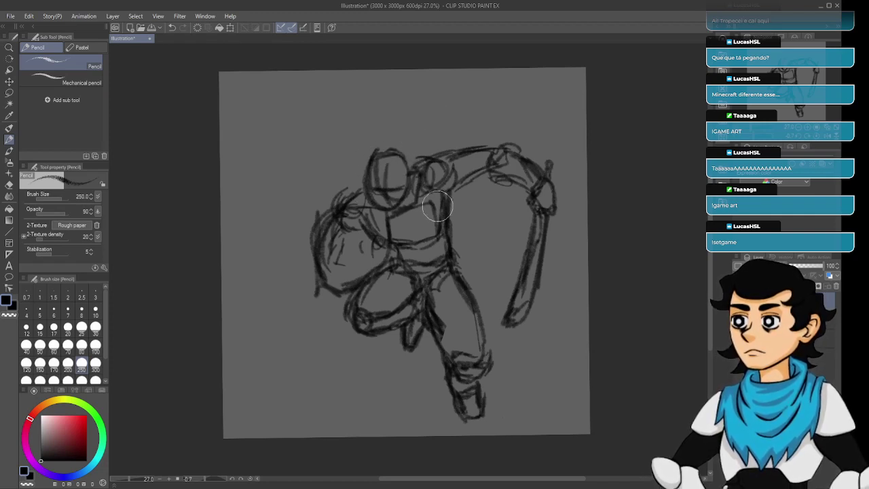
mouse_move(433, 217)
mouse_down()
mouse_move(448, 205)
mouse_move(479, 184)
mouse_move(478, 174)
mouse_move(454, 177)
mouse_move(491, 146)
mouse_move(449, 158)
mouse_move(488, 166)
mouse_up()
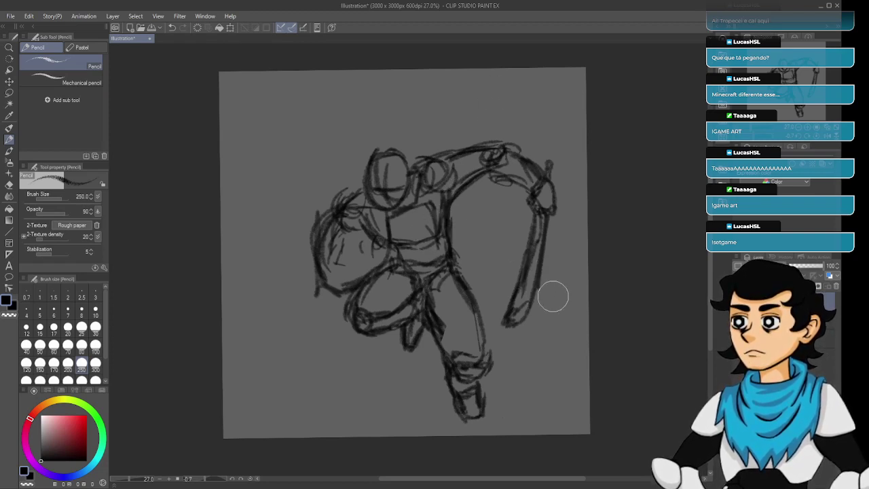
drag(504, 324, 534, 303)
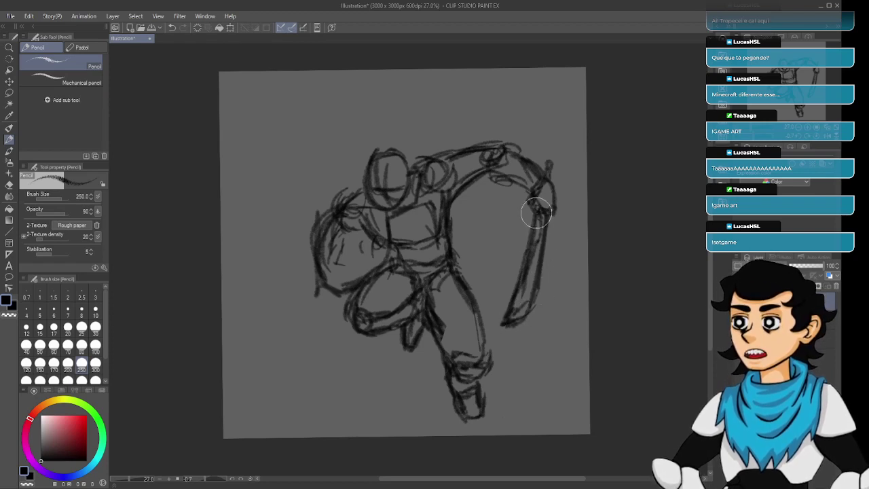
mouse_move(552, 214)
mouse_down()
mouse_move(526, 215)
mouse_move(536, 216)
mouse_move(531, 205)
mouse_move(548, 211)
mouse_move(550, 220)
mouse_move(558, 207)
mouse_move(552, 233)
mouse_move(551, 201)
mouse_up()
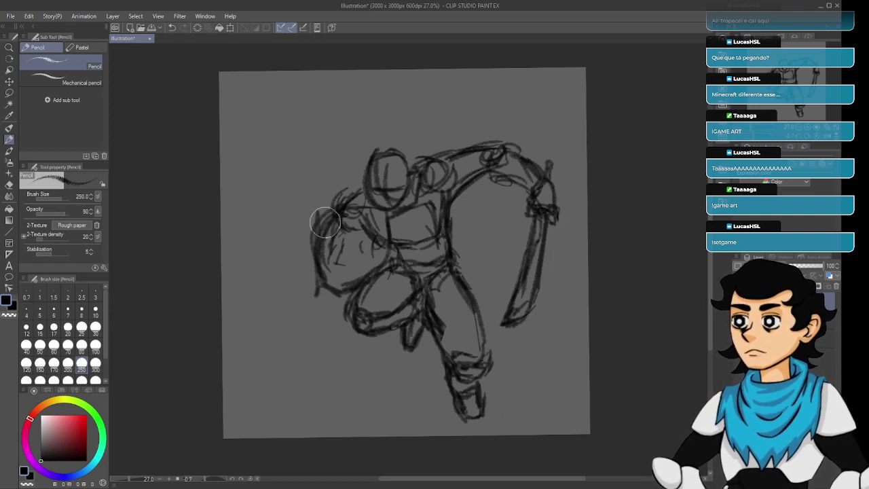
Redraw the shield as a larger rounded shape with a thick, dark rim covering the bent arm.
mouse_move(350, 198)
mouse_down()
mouse_move(325, 202)
mouse_move(313, 274)
mouse_up()
mouse_move(332, 292)
mouse_down()
mouse_move(328, 298)
mouse_move(340, 296)
mouse_up()
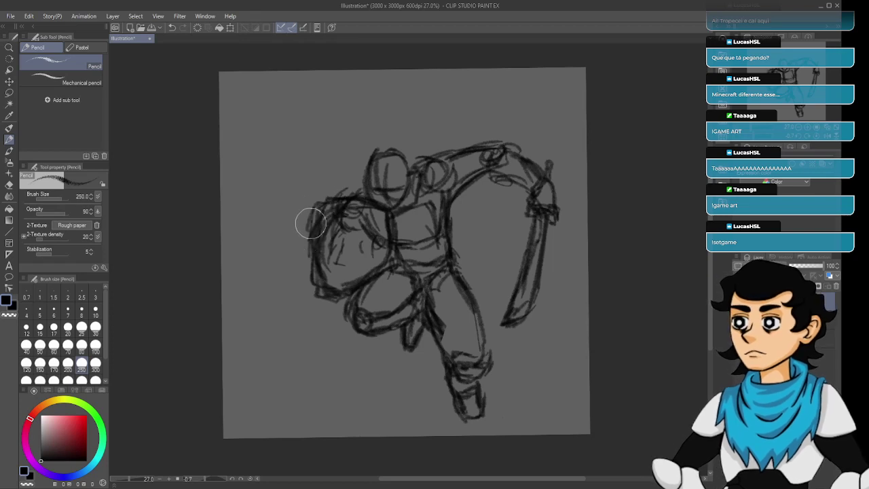
mouse_move(315, 212)
mouse_down()
mouse_move(305, 241)
mouse_move(310, 290)
mouse_up()
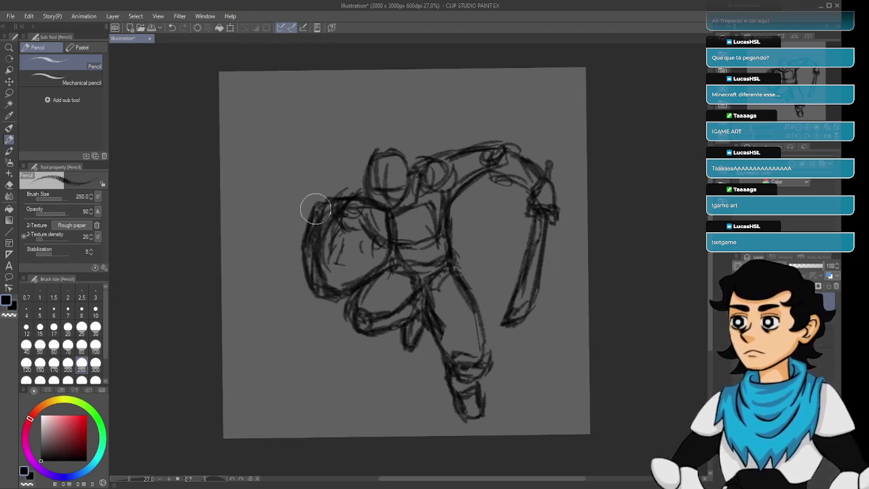
drag(316, 209, 305, 271)
mouse_move(302, 239)
mouse_down()
mouse_move(318, 203)
mouse_move(375, 239)
mouse_move(381, 213)
mouse_move(374, 253)
mouse_move(354, 284)
mouse_move(381, 236)
mouse_move(376, 210)
mouse_move(364, 200)
mouse_move(323, 198)
mouse_move(317, 292)
mouse_move(328, 305)
mouse_move(340, 306)
mouse_move(336, 298)
mouse_move(380, 277)
mouse_move(395, 228)
mouse_move(391, 256)
mouse_move(384, 227)
mouse_move(360, 249)
mouse_move(382, 267)
mouse_up()
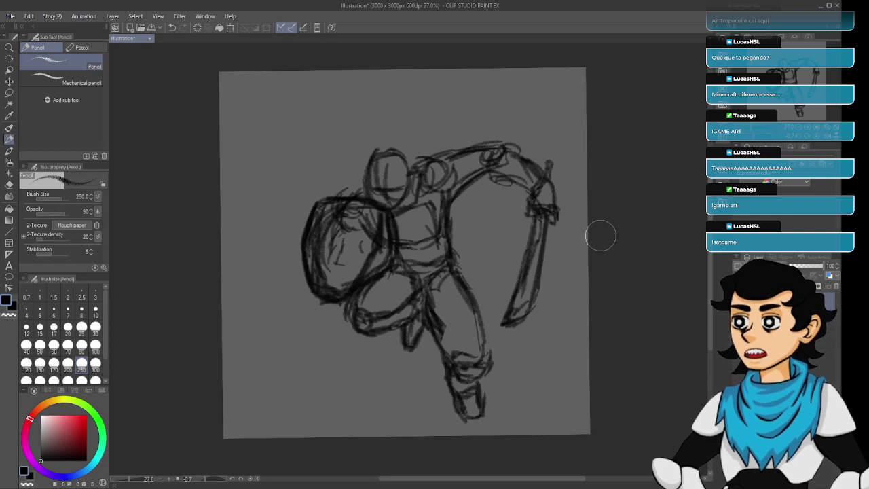
Lasso the whole figure and enlarge it with a Scale/Rotate transformation so that it fills more of the canvas.
key(o)
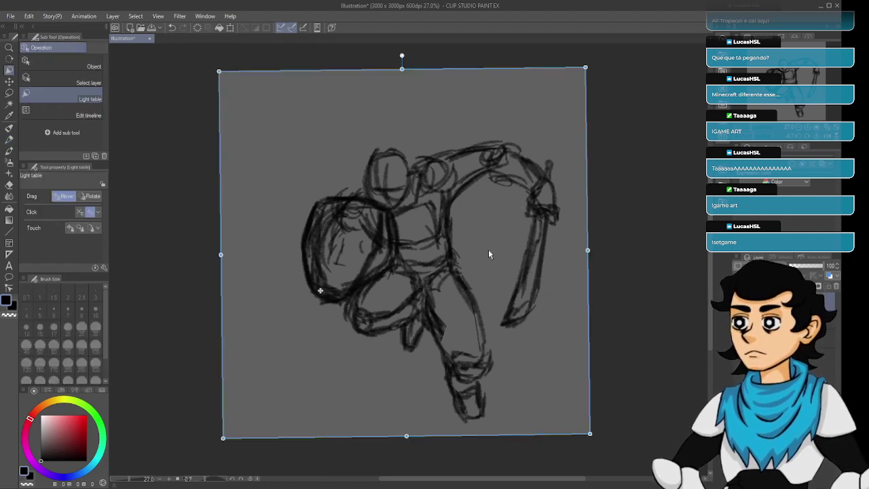
key(m)
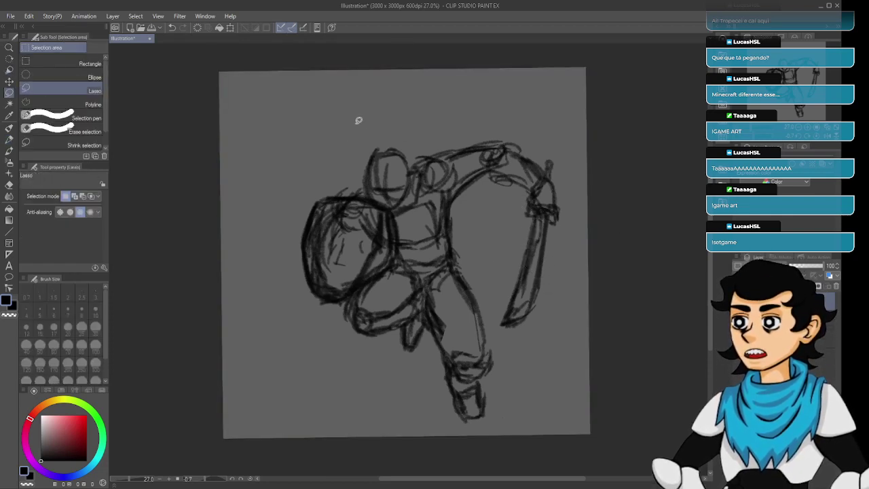
mouse_move(365, 114)
mouse_down()
mouse_move(239, 222)
mouse_move(266, 353)
mouse_move(369, 455)
mouse_move(508, 468)
mouse_move(605, 316)
mouse_move(600, 169)
mouse_move(479, 101)
mouse_up()
key(ctrl+t)
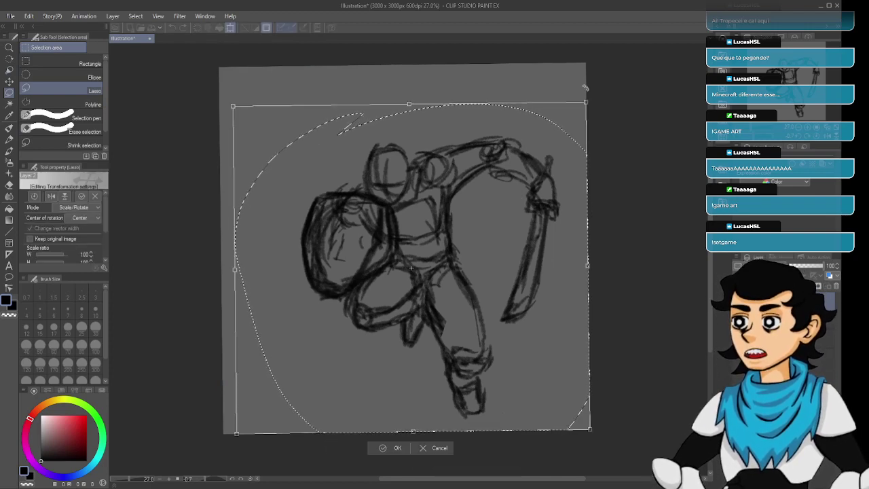
drag(586, 103, 618, 71)
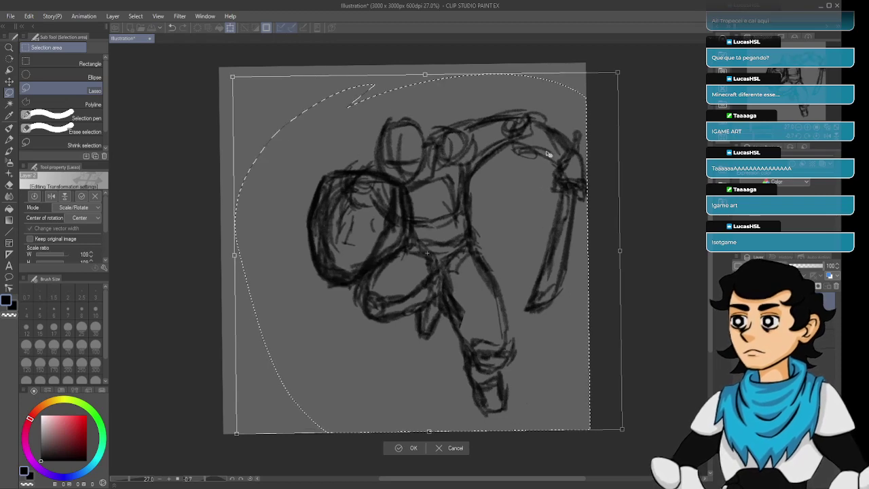
mouse_move(548, 154)
mouse_down()
mouse_move(515, 147)
mouse_move(491, 163)
mouse_up()
mouse_move(577, 68)
mouse_down()
mouse_move(599, 48)
mouse_move(559, 87)
mouse_move(587, 55)
mouse_up()
drag(544, 98, 550, 87)
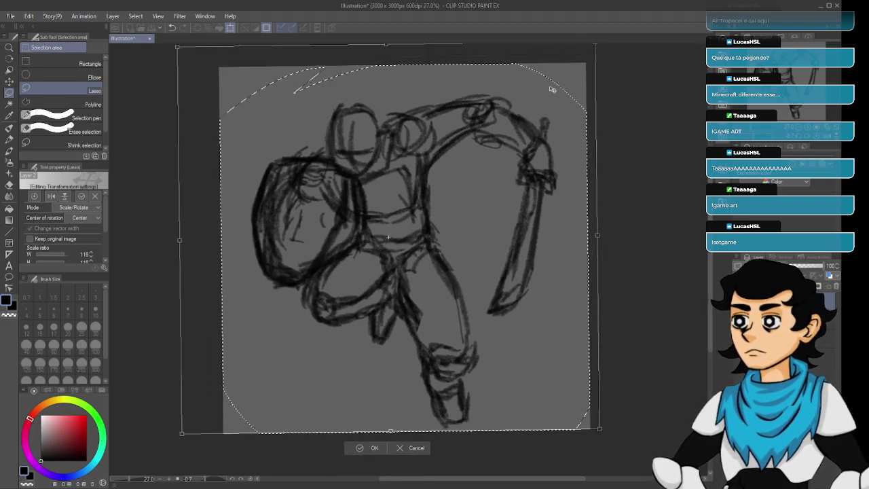
mouse_move(584, 60)
mouse_down()
mouse_move(577, 73)
mouse_move(591, 51)
mouse_up()
Rotate the figure slightly counterclockwise, reposition it within the canvas, apply the transformation and deselect.
mouse_move(566, 80)
mouse_down()
mouse_move(604, 107)
mouse_move(612, 101)
mouse_move(511, 153)
mouse_move(593, 156)
mouse_up()
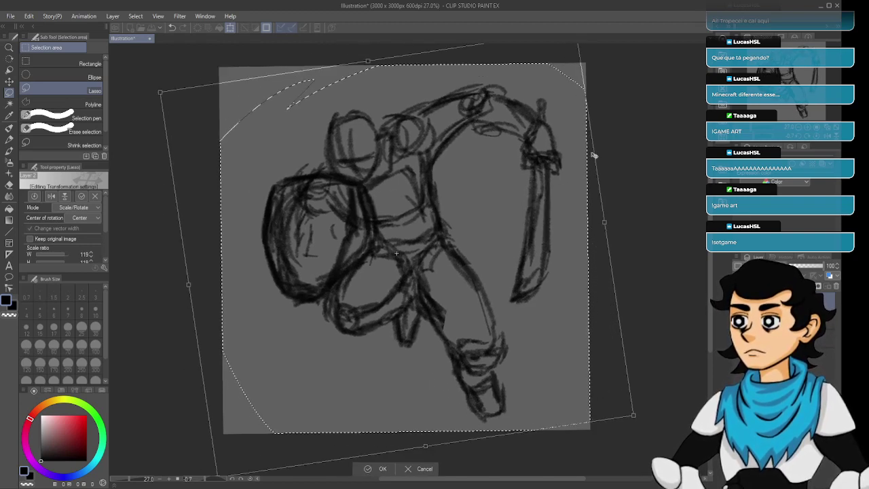
drag(565, 201, 577, 190)
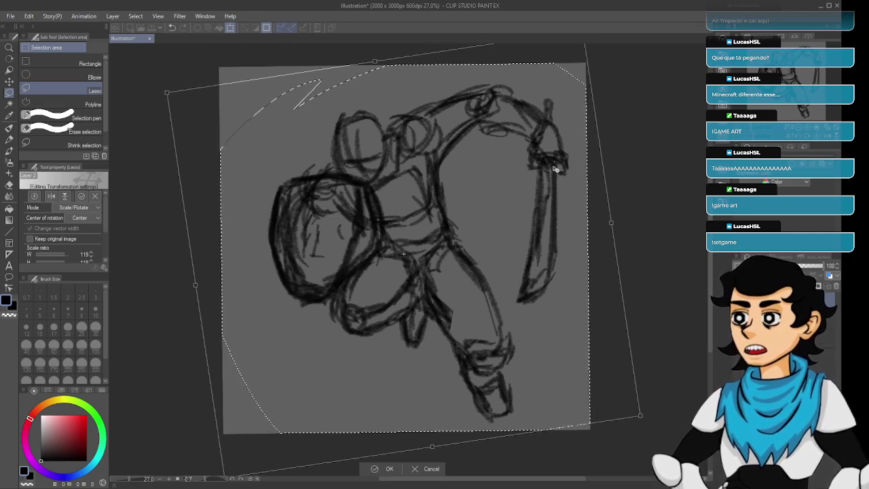
drag(503, 241, 508, 237)
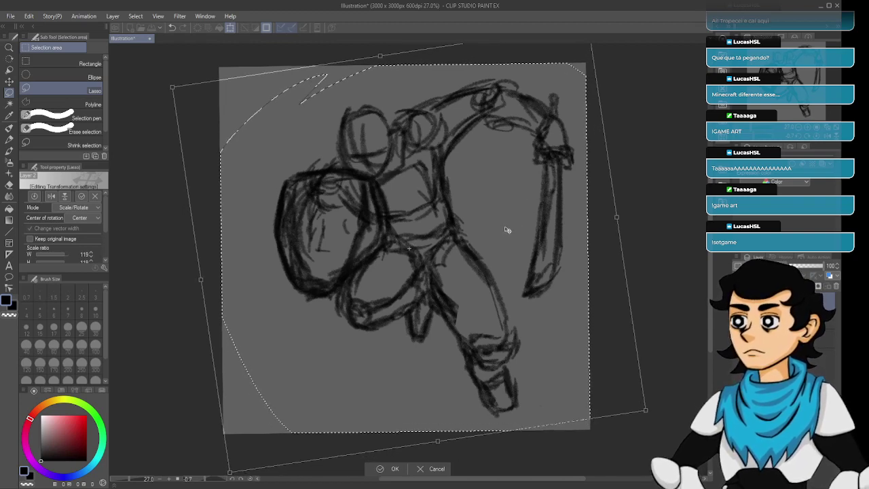
drag(621, 166, 613, 170)
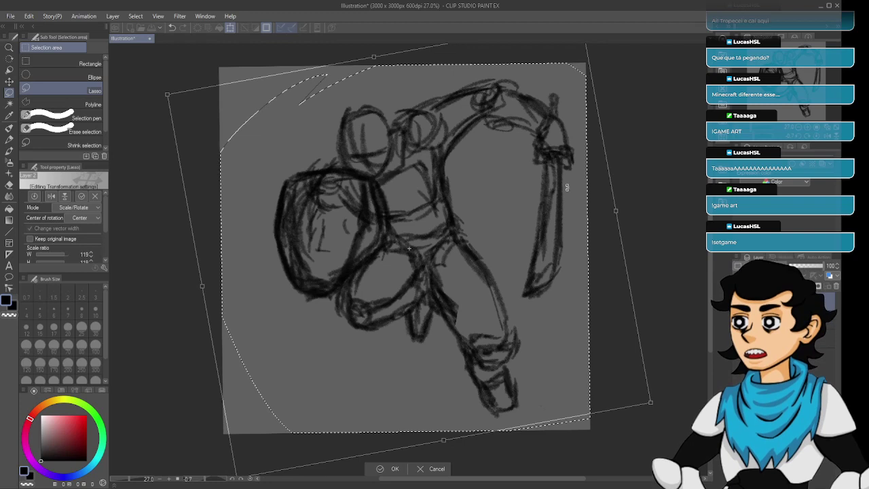
drag(564, 189, 550, 207)
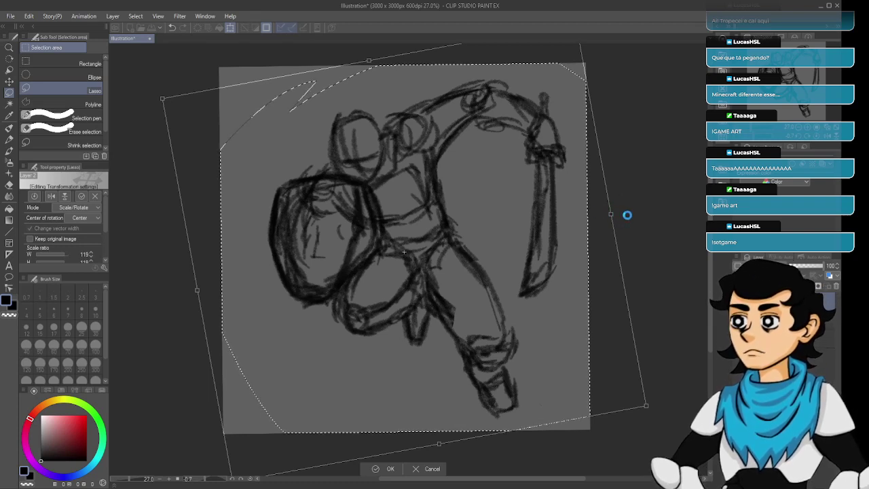
key(Return)
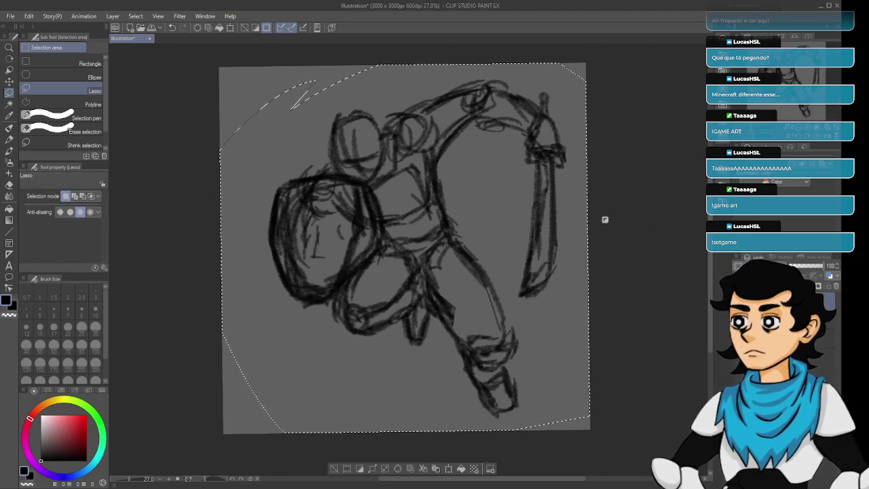
key(p)
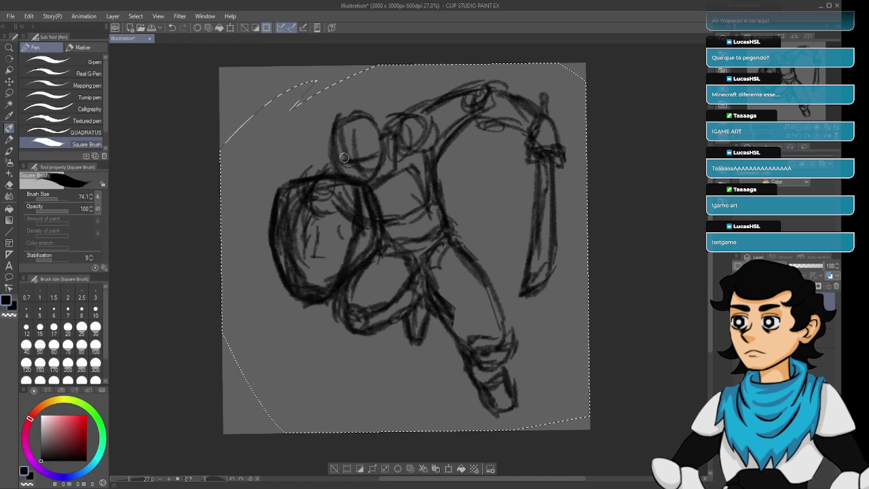
key(o)
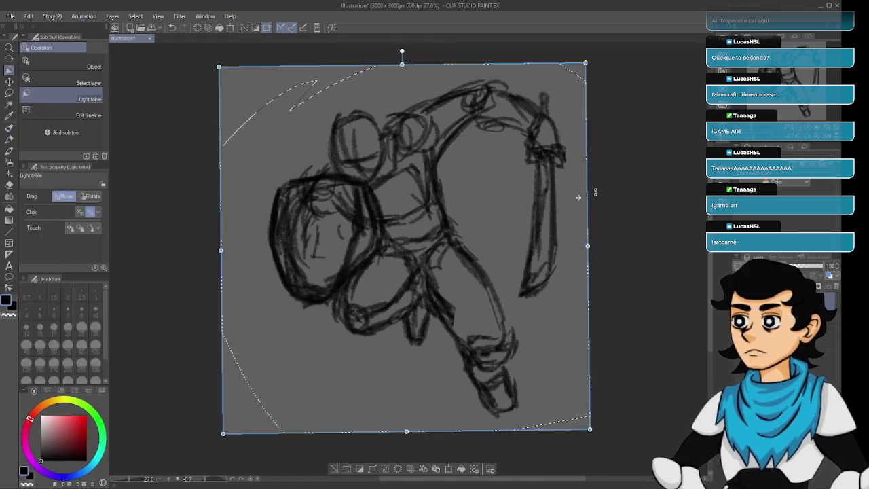
key(m)
key(ctrl+d)
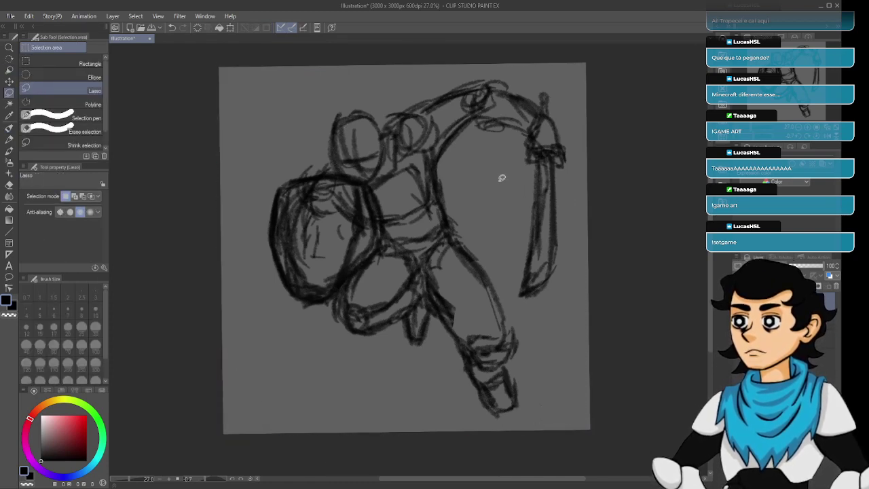
With the Pencil at size 250, darken the head's outline and add rough lines across the face.
key(p)
key(p)
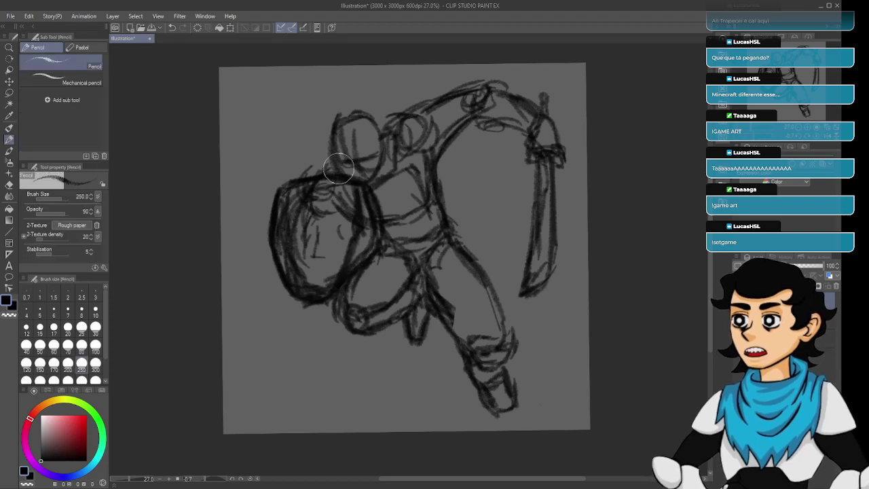
mouse_move(332, 149)
mouse_down()
mouse_move(355, 132)
mouse_move(330, 140)
mouse_move(370, 132)
mouse_move(370, 191)
mouse_move(378, 148)
mouse_move(380, 162)
mouse_move(370, 128)
mouse_move(334, 142)
mouse_move(343, 173)
mouse_move(362, 168)
mouse_move(332, 167)
mouse_move(364, 161)
mouse_move(355, 170)
mouse_move(347, 151)
mouse_move(350, 178)
mouse_move(352, 136)
mouse_move(350, 154)
mouse_move(369, 142)
mouse_move(379, 157)
mouse_move(368, 163)
mouse_move(352, 131)
mouse_move(348, 180)
mouse_move(342, 146)
mouse_move(330, 145)
mouse_move(368, 143)
mouse_move(374, 133)
mouse_move(360, 121)
mouse_move(327, 131)
mouse_move(374, 135)
mouse_up()
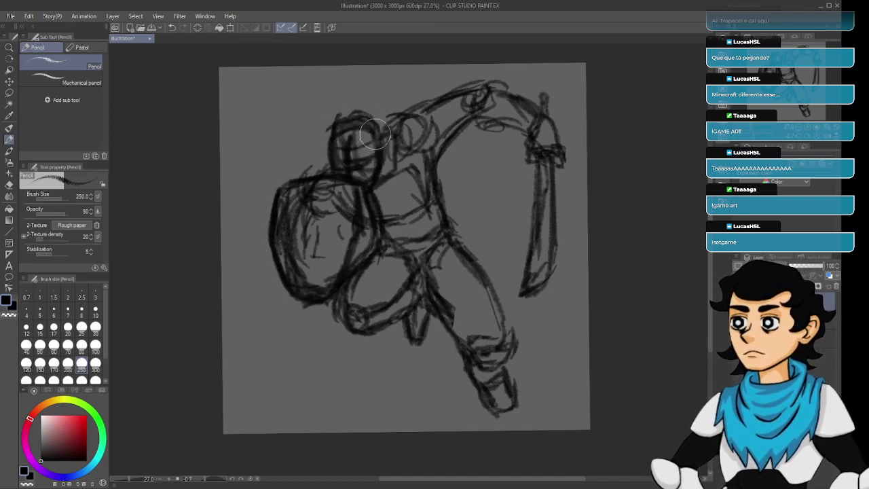
Pencil sweeping strands extending from the head and bulk up the shoulder, upper arm and elbow of the blade-holding arm.
mouse_move(288, 110)
mouse_down()
mouse_move(331, 138)
mouse_move(311, 134)
mouse_move(323, 137)
mouse_move(279, 108)
mouse_move(334, 142)
mouse_move(300, 112)
mouse_move(341, 146)
mouse_move(280, 103)
mouse_move(317, 102)
mouse_move(353, 85)
mouse_move(309, 111)
mouse_move(260, 110)
mouse_move(322, 116)
mouse_up()
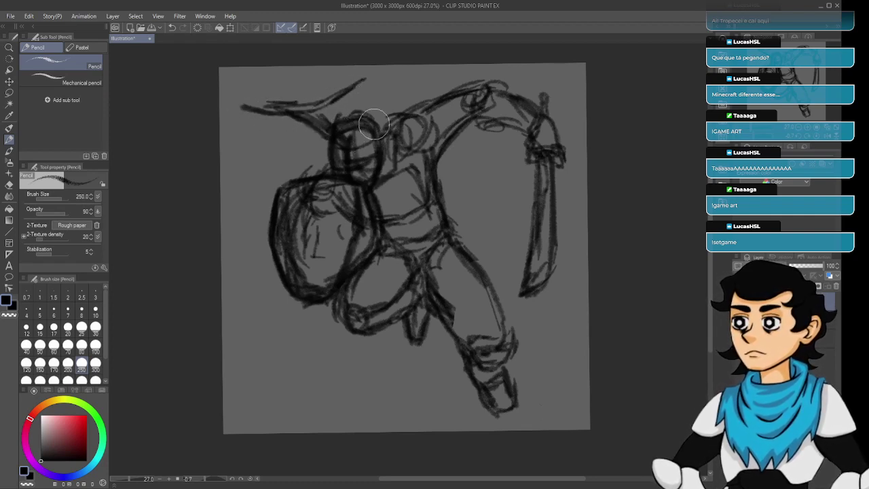
drag(374, 150, 425, 188)
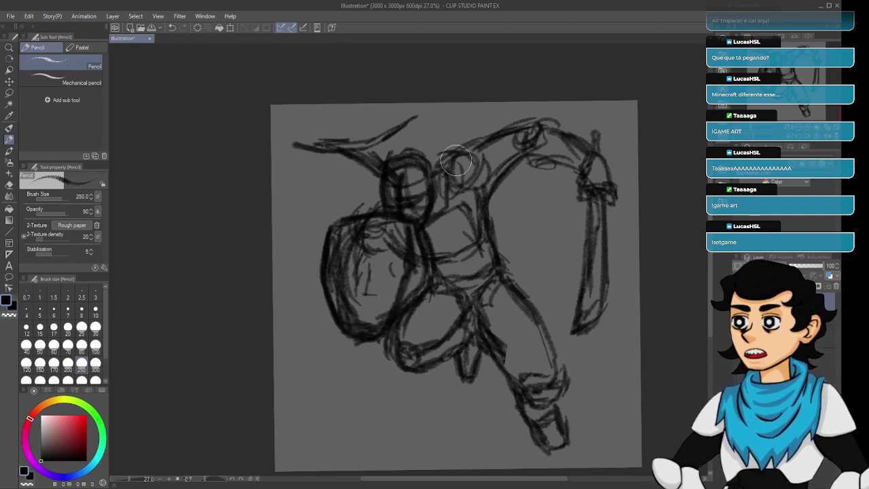
drag(451, 156, 471, 130)
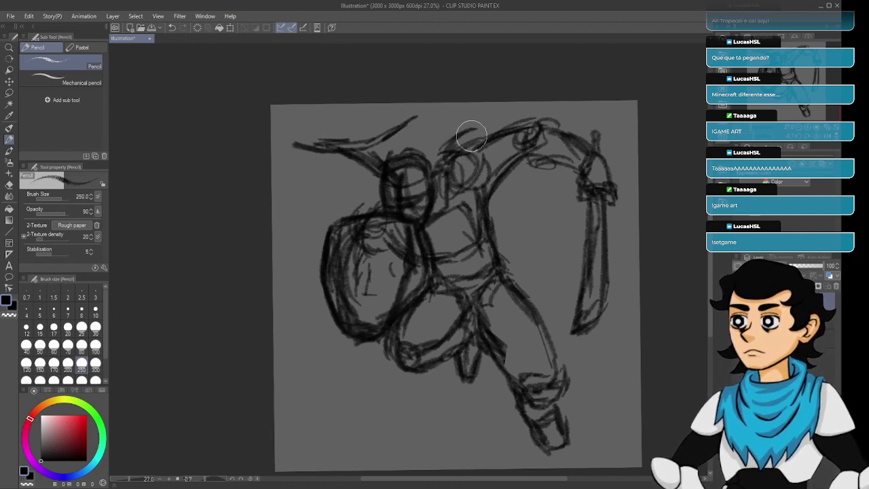
mouse_move(438, 161)
mouse_down()
mouse_move(487, 125)
mouse_move(465, 130)
mouse_move(486, 127)
mouse_move(479, 124)
mouse_move(499, 131)
mouse_move(494, 147)
mouse_move(556, 135)
mouse_up()
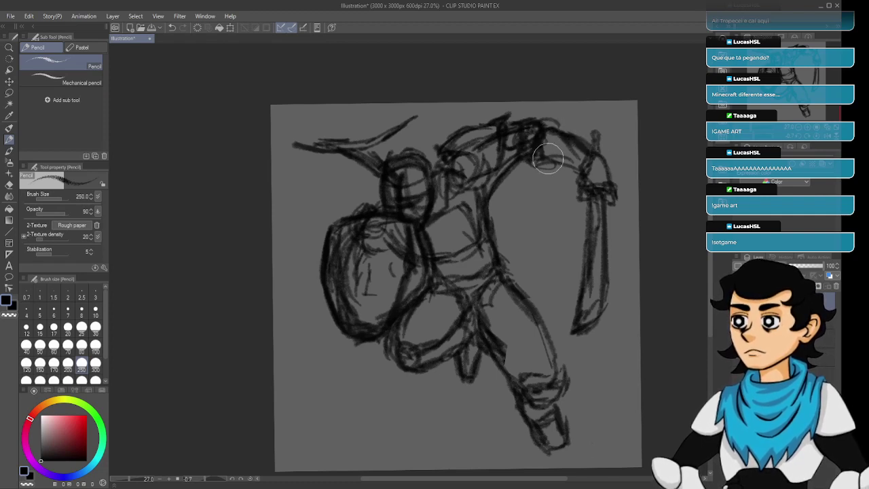
drag(552, 159, 577, 169)
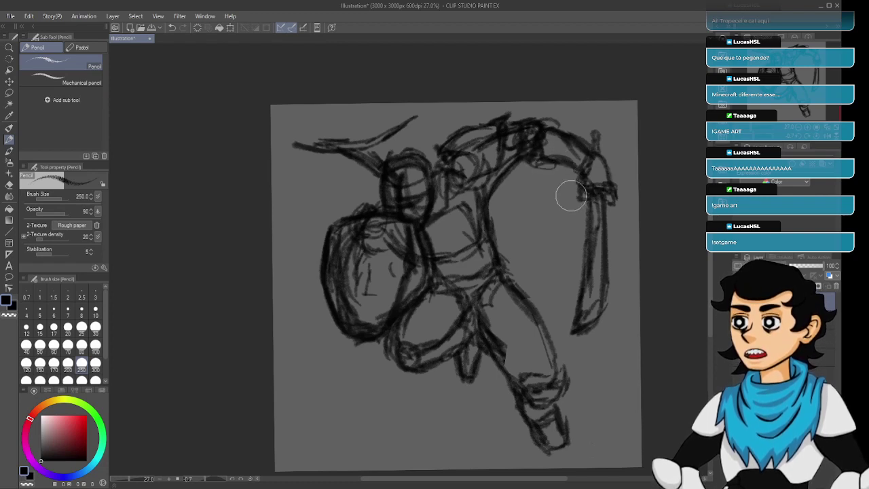
Sketch angular shapes around the hand gripping the blade and add dark muscle contours to the chest and abdomen.
drag(580, 203, 548, 231)
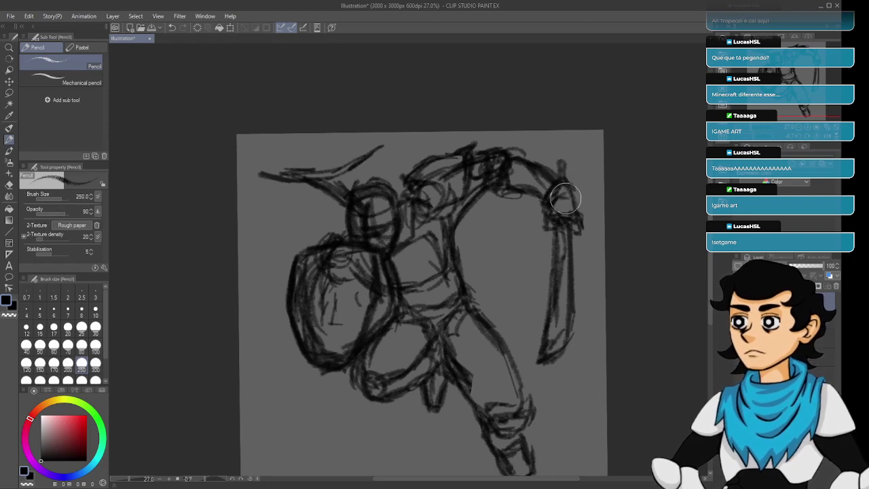
drag(589, 221, 589, 204)
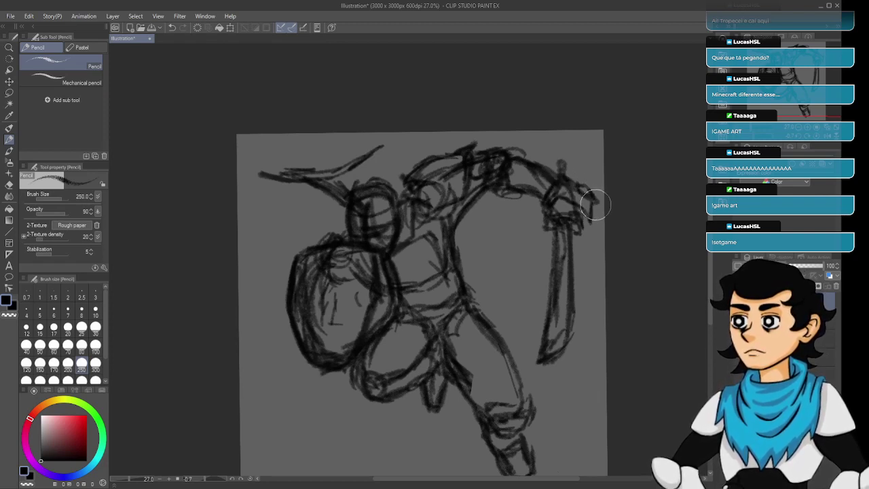
mouse_move(595, 204)
mouse_down()
mouse_move(574, 179)
mouse_move(591, 221)
mouse_up()
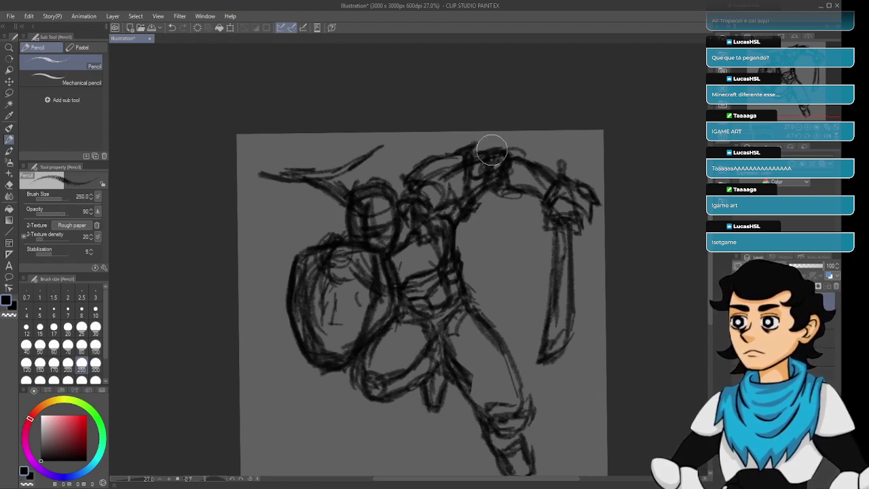
Draw thick dark lines around the waist and hip to form a belt between torso and legs.
key(space)
drag(505, 232, 524, 230)
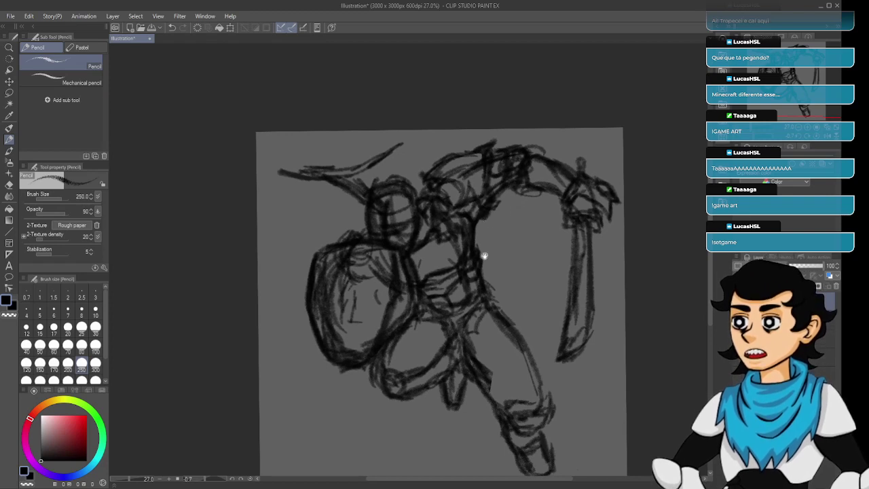
drag(485, 256, 491, 210)
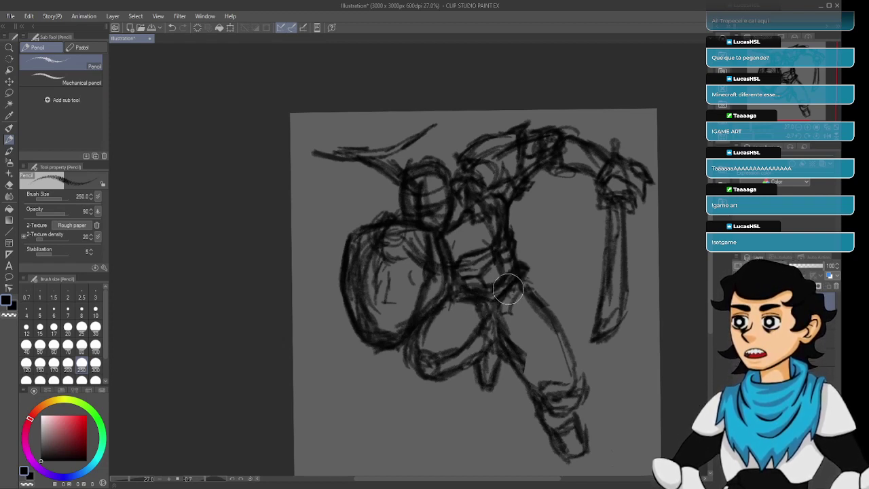
drag(509, 292, 503, 243)
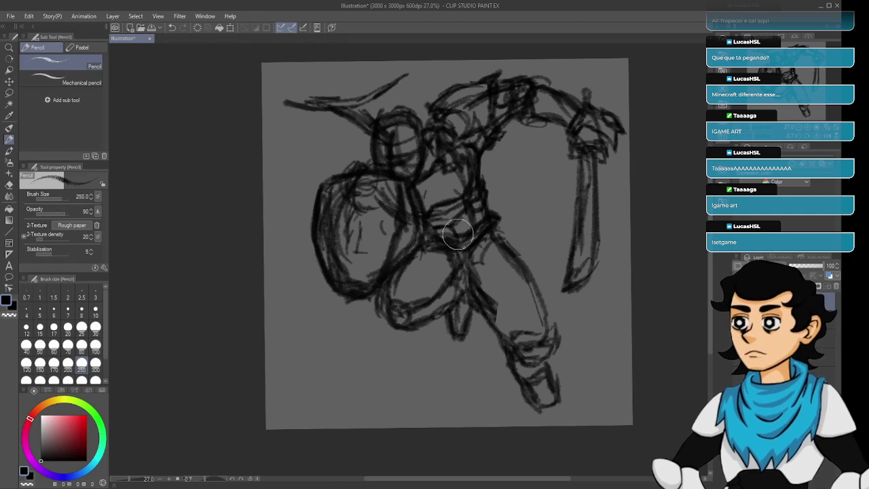
drag(491, 237, 508, 252)
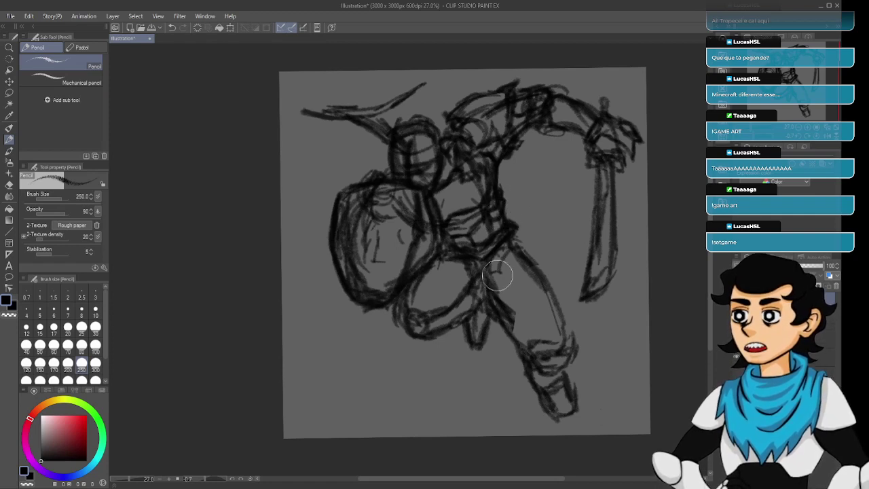
Darken the outlines of both thighs and fill them with curved contour bands.
mouse_move(490, 324)
mouse_down()
mouse_move(504, 311)
mouse_move(472, 258)
mouse_up()
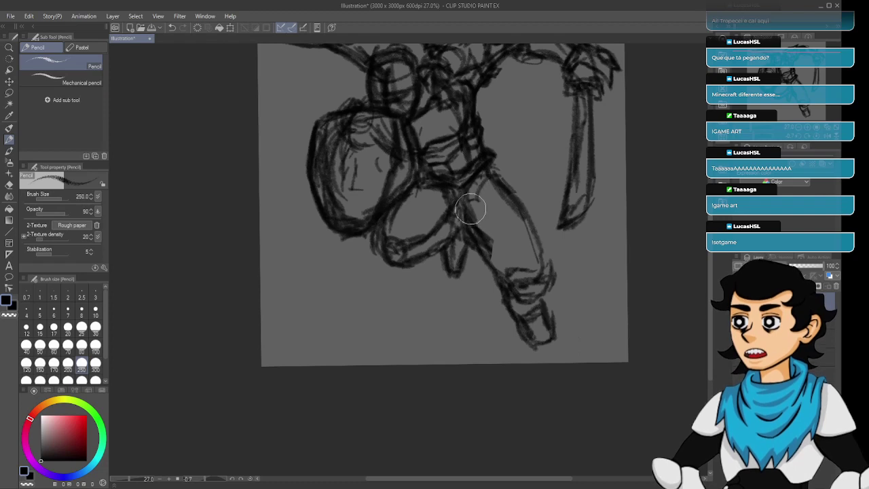
mouse_move(465, 206)
mouse_down()
mouse_move(497, 254)
mouse_move(527, 247)
mouse_up()
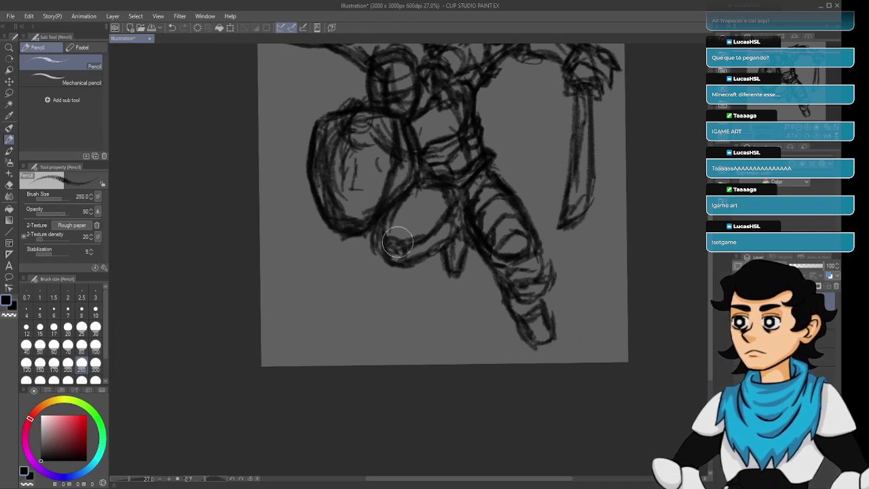
mouse_move(400, 243)
mouse_down()
mouse_move(438, 212)
mouse_move(427, 228)
mouse_move(445, 198)
mouse_up()
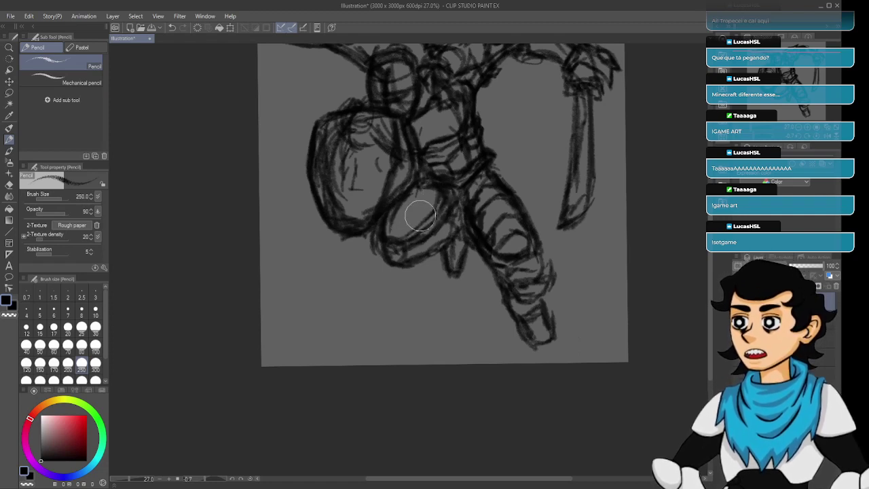
mouse_move(394, 218)
mouse_down()
mouse_move(409, 224)
mouse_move(412, 214)
mouse_up()
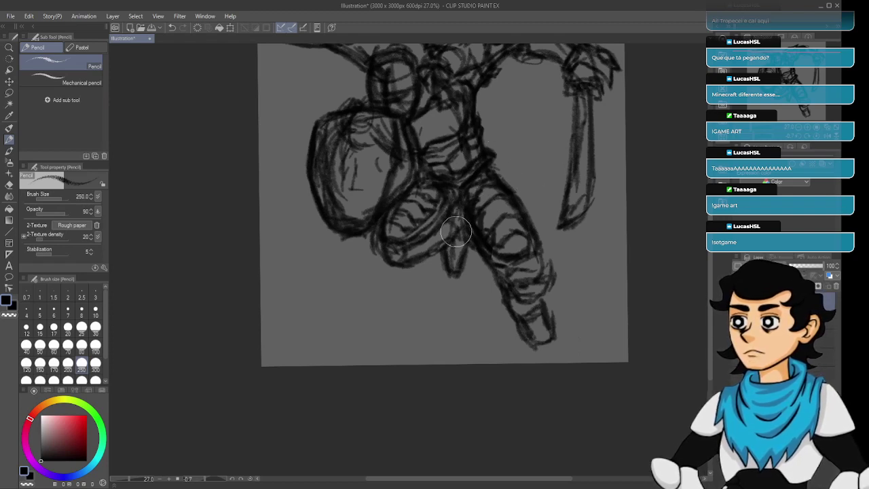
Reinforce both knees with rounded, rough pencil strokes and darken the underside of the bent leg.
drag(454, 249, 487, 266)
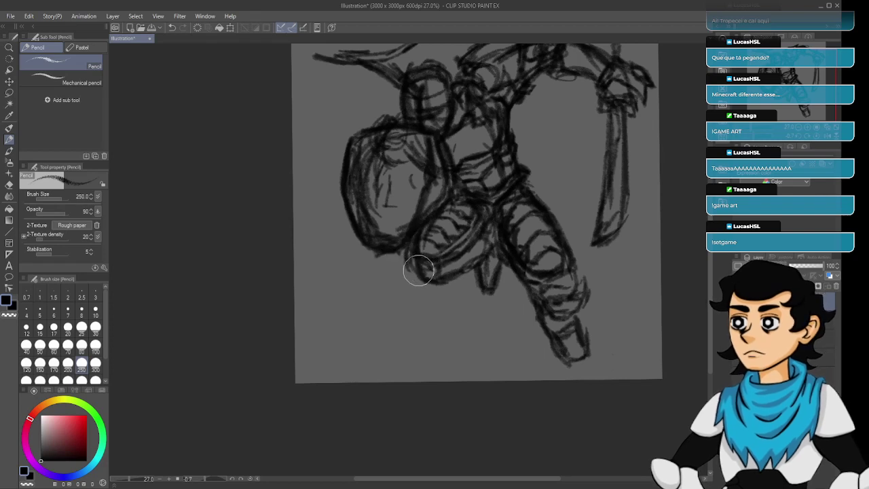
mouse_move(413, 270)
mouse_down()
mouse_move(427, 286)
mouse_move(444, 286)
mouse_up()
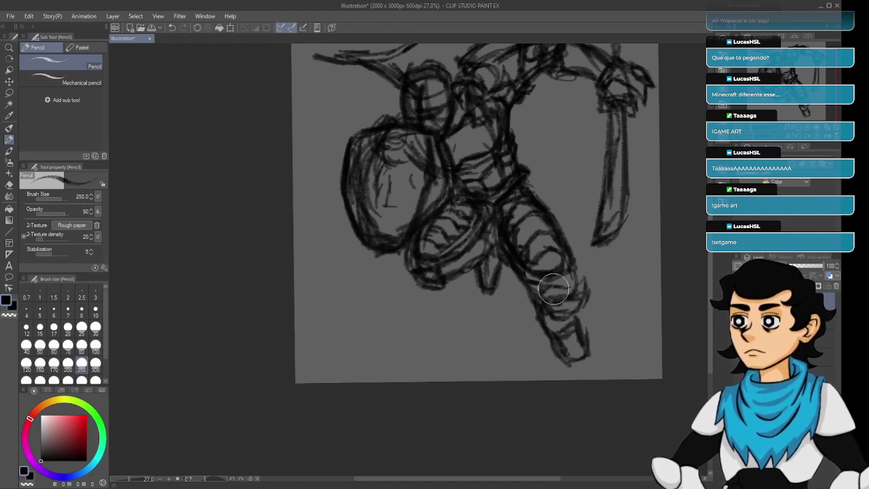
mouse_move(563, 286)
mouse_down()
mouse_move(578, 277)
mouse_move(547, 286)
mouse_move(547, 300)
mouse_move(567, 309)
mouse_move(573, 302)
mouse_up()
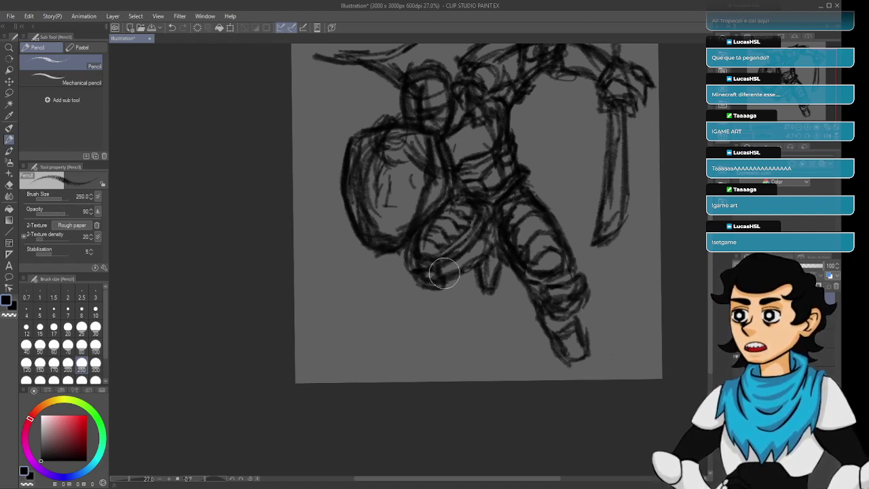
mouse_move(448, 269)
mouse_down()
mouse_move(472, 253)
mouse_move(465, 255)
mouse_up()
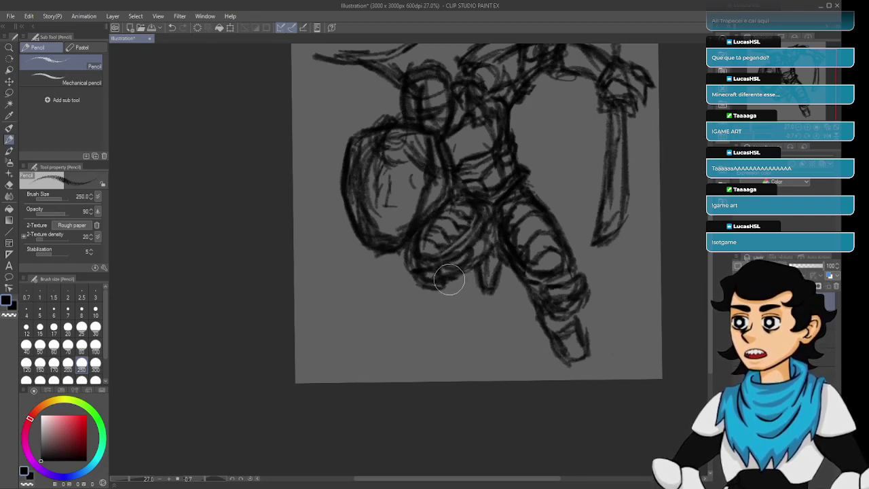
Build up the extended leg's shin with banded contours and darken both feet with rounded Pencil outlines.
mouse_move(481, 268)
mouse_down()
mouse_move(490, 225)
mouse_move(499, 241)
mouse_move(484, 258)
mouse_move(483, 232)
mouse_move(518, 273)
mouse_move(491, 278)
mouse_move(468, 265)
mouse_up()
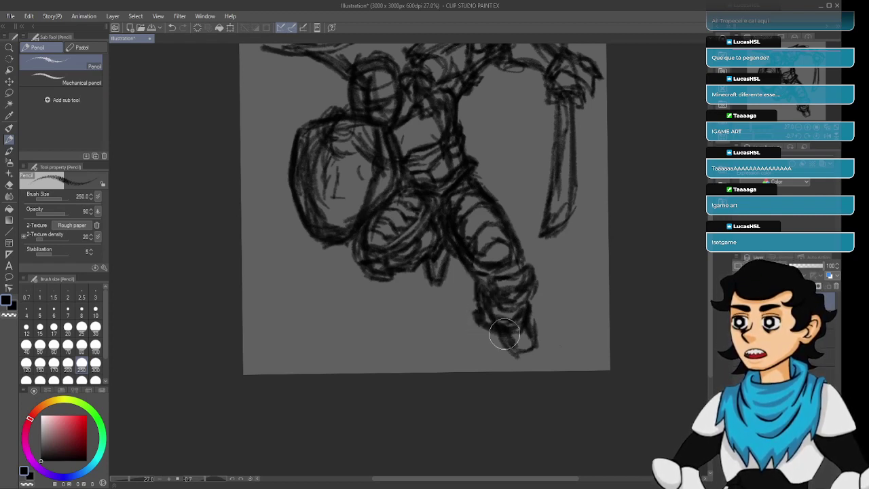
key(e)
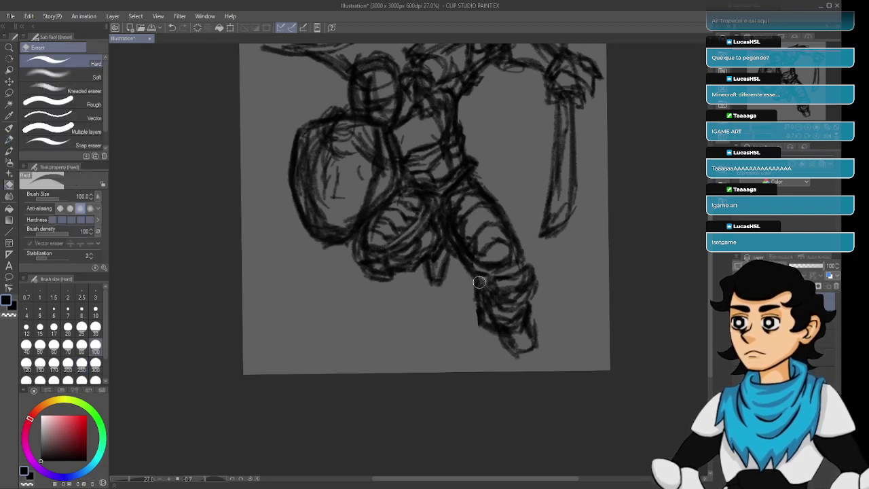
key(p)
key(p)
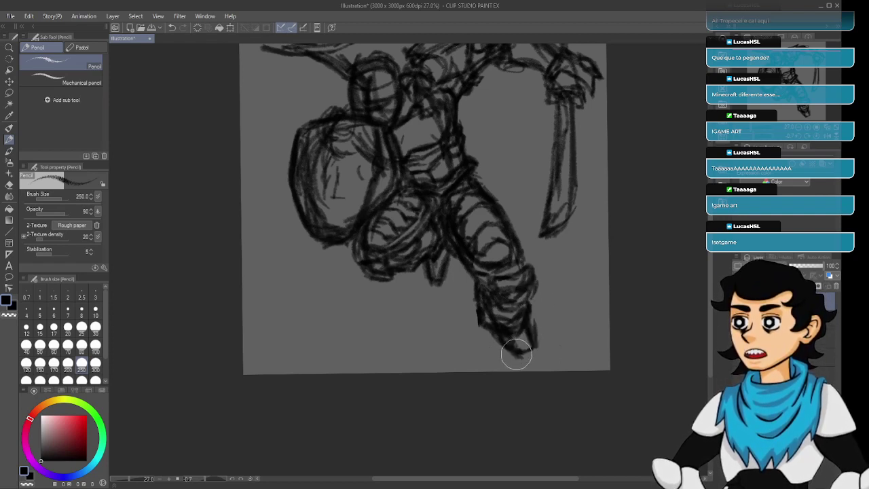
mouse_move(524, 336)
mouse_down()
mouse_move(526, 357)
mouse_move(543, 338)
mouse_move(539, 354)
mouse_move(541, 324)
mouse_move(528, 348)
mouse_move(541, 321)
mouse_move(514, 356)
mouse_up()
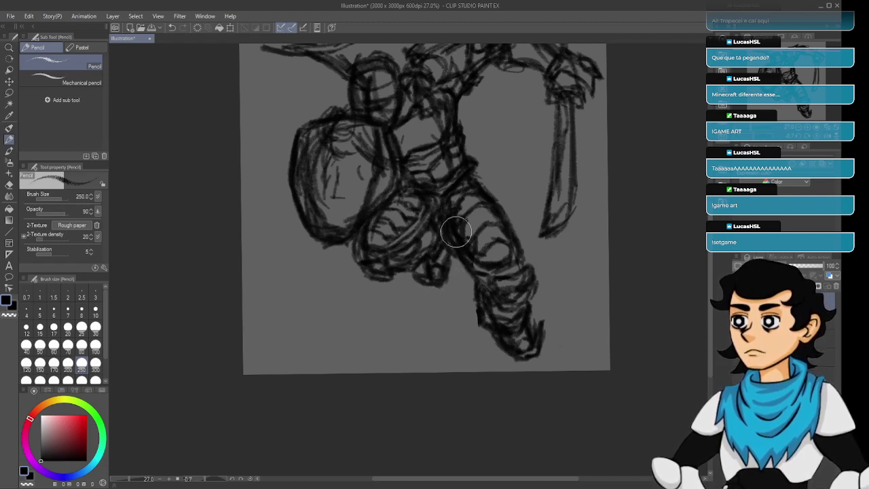
Strengthen the chest contour beside the shield and replace the face's guide lines with an angular lower-face shape.
drag(458, 198, 489, 261)
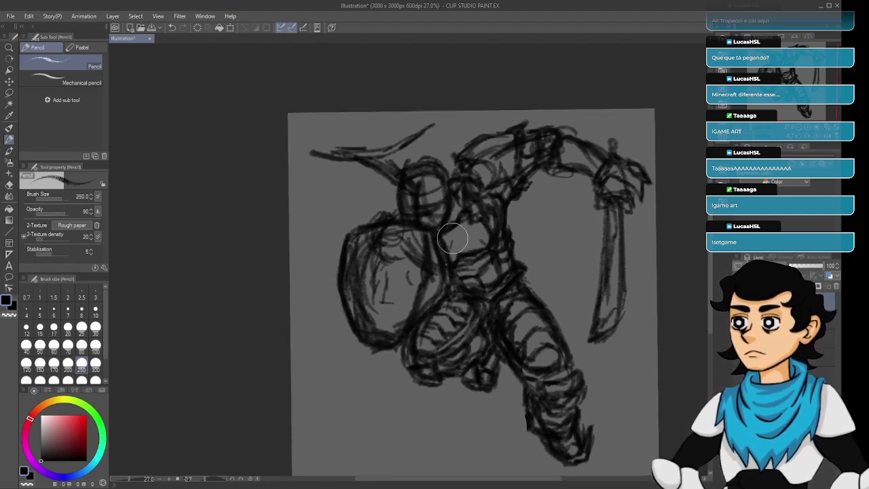
drag(446, 233, 453, 230)
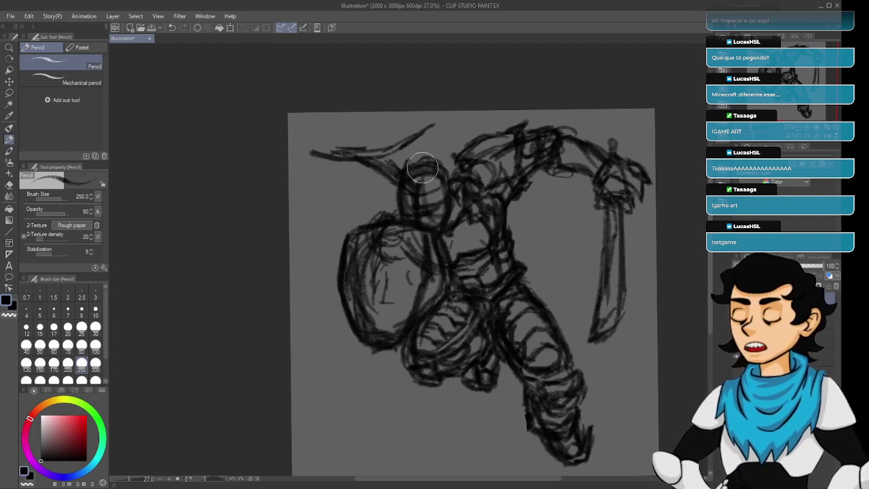
key(e)
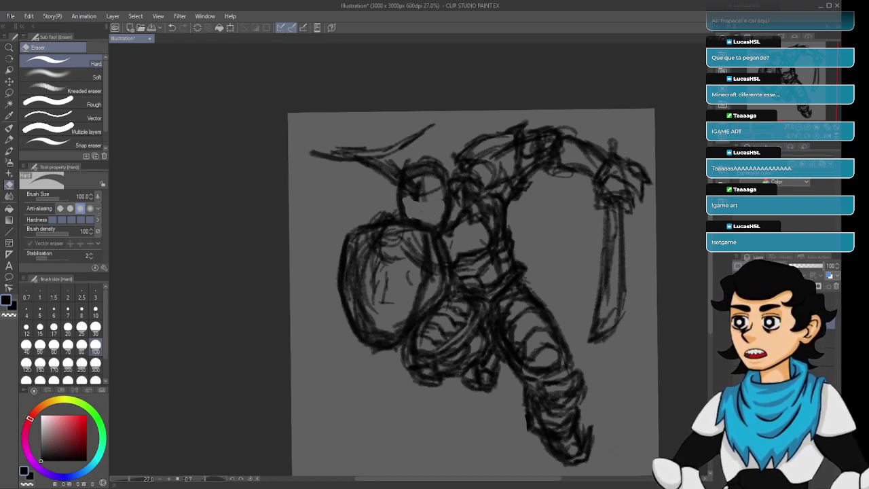
key(p)
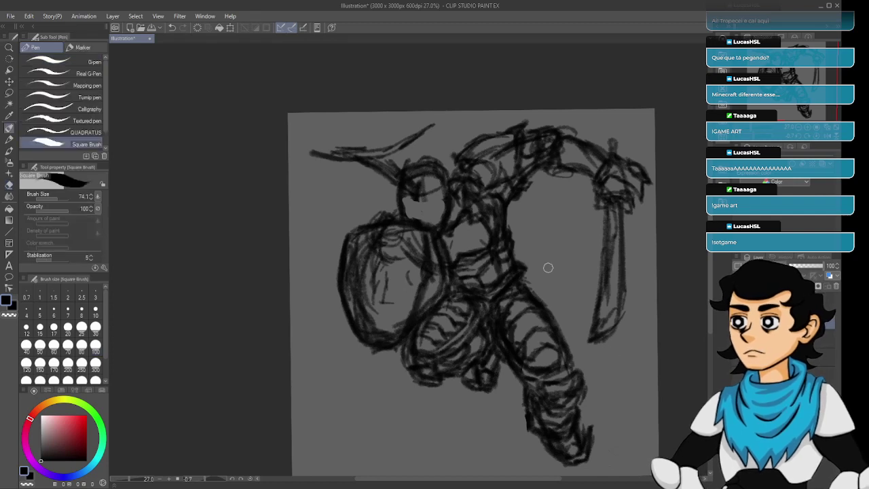
key(p)
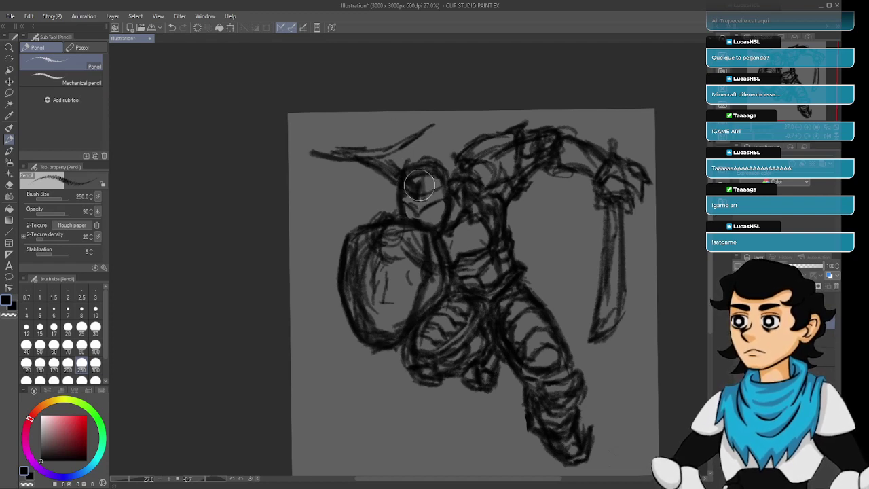
Erase the skull outline with the hard Eraser, and hatch and trim the small angular face left below it.
key(e)
mouse_move(398, 170)
mouse_down()
mouse_move(388, 170)
mouse_move(412, 168)
mouse_up()
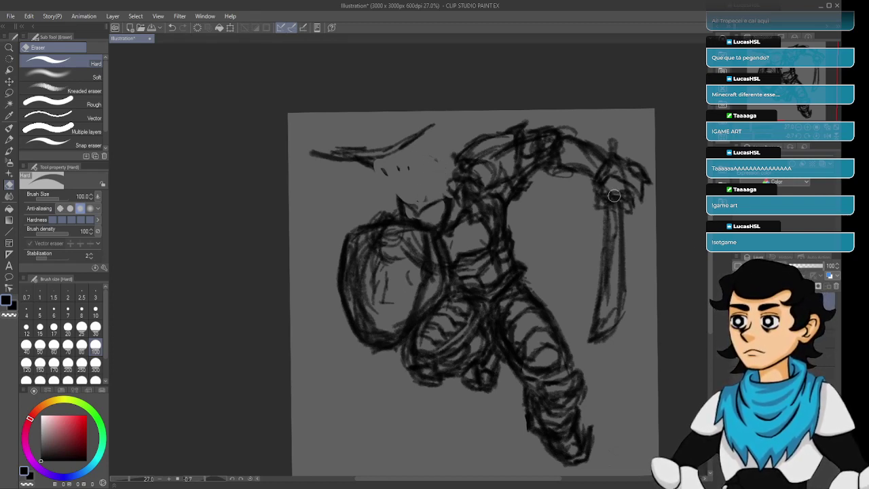
key(p)
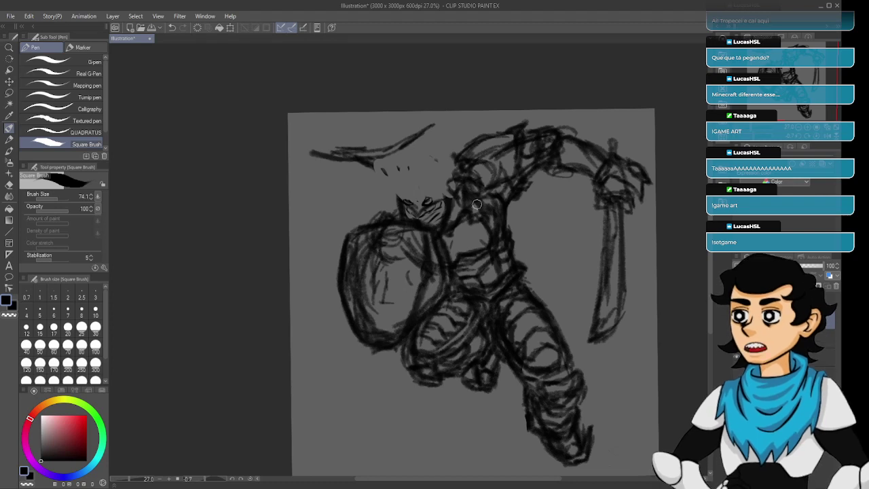
key(e)
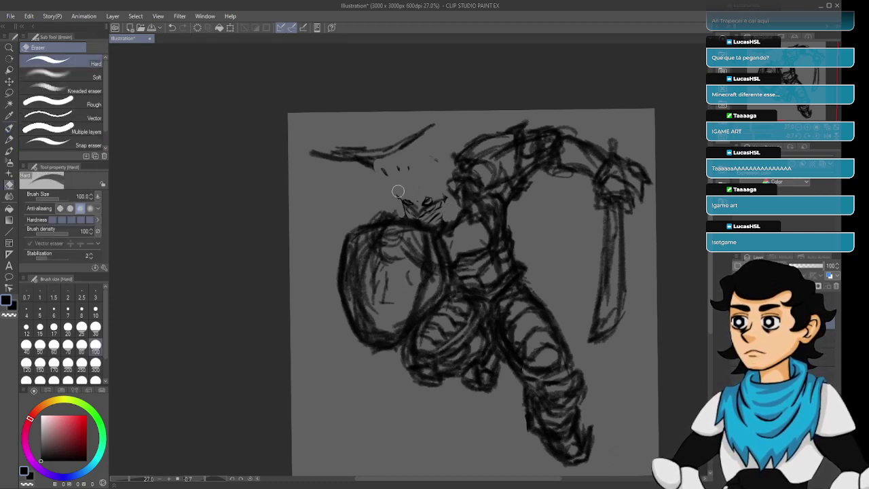
Redraw the warrior's head with the Pencil, darkening the angular face, adding the slanted brow and building a jagged crest above it.
key(p)
key(p)
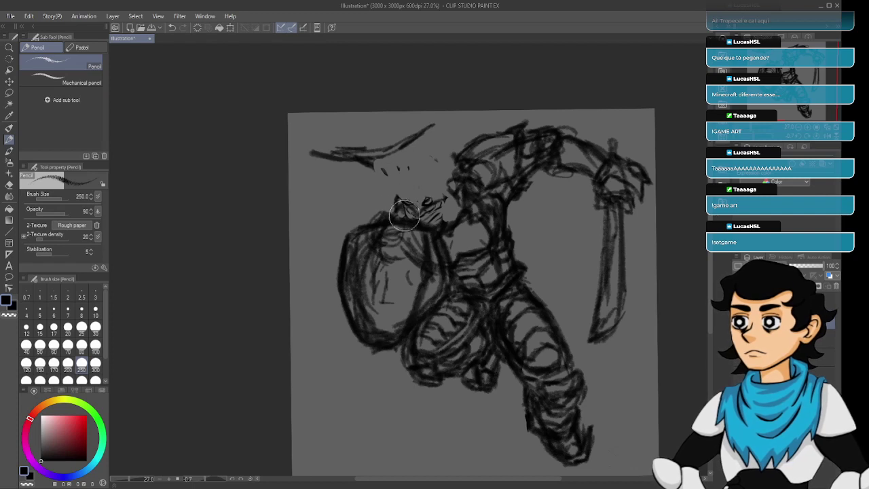
drag(391, 212, 398, 210)
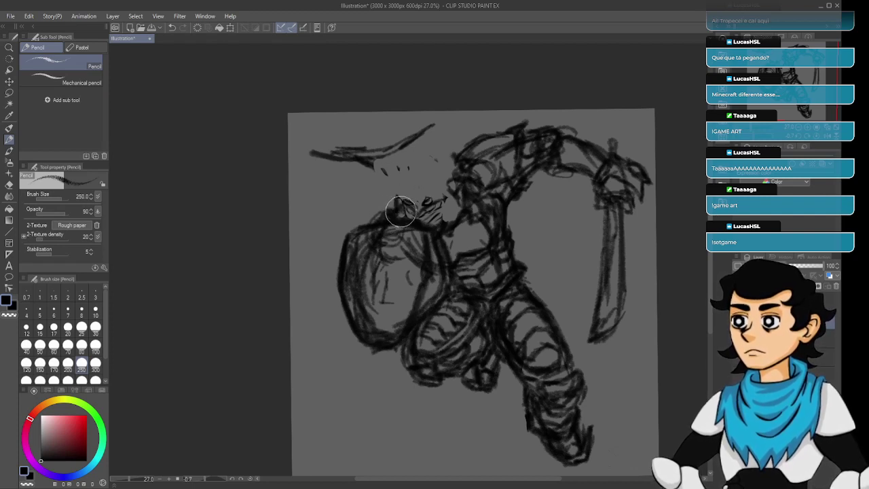
mouse_move(455, 216)
mouse_down()
mouse_move(438, 220)
mouse_move(449, 205)
mouse_move(445, 191)
mouse_up()
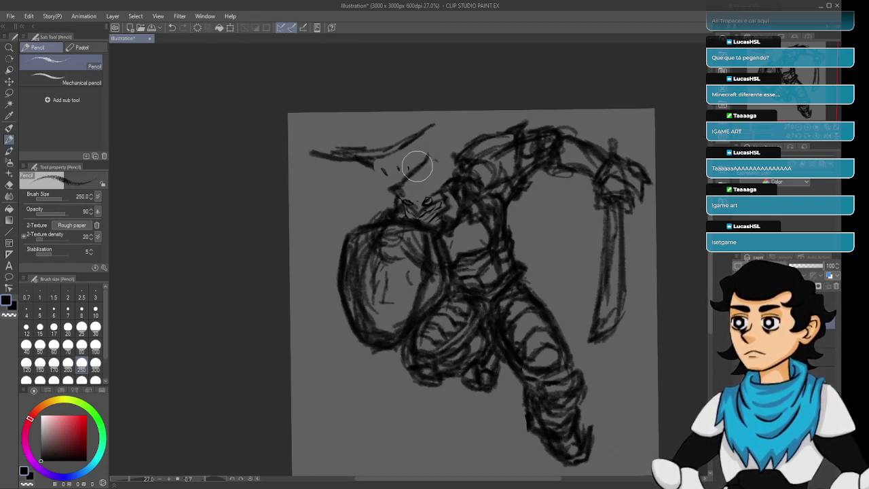
drag(407, 169, 421, 151)
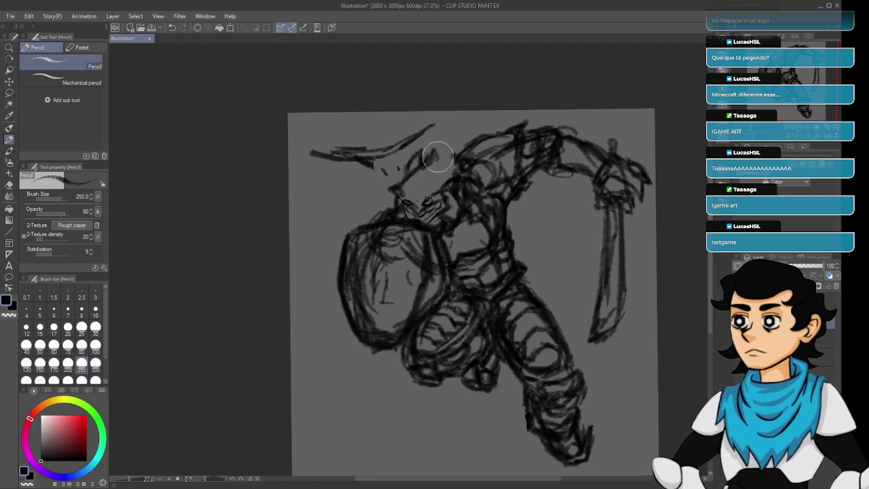
mouse_move(442, 167)
mouse_down()
mouse_move(426, 181)
mouse_move(412, 197)
mouse_move(437, 189)
mouse_move(430, 193)
mouse_move(439, 183)
mouse_move(432, 162)
mouse_up()
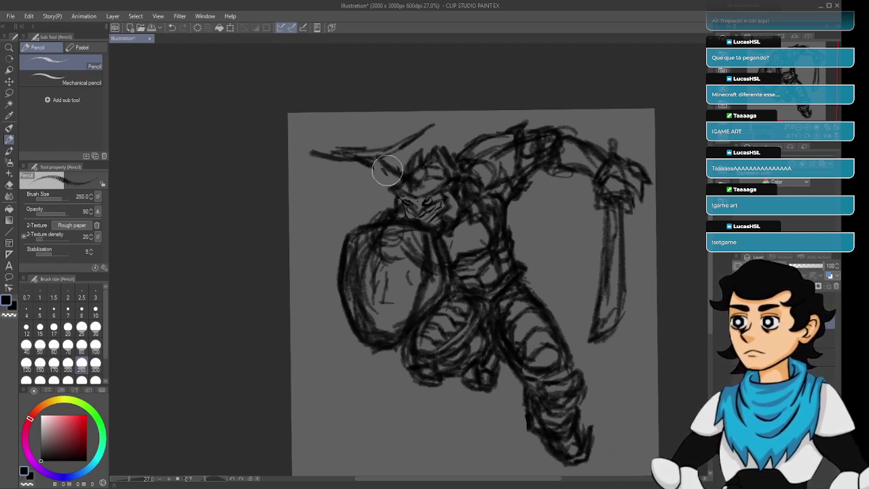
Extend a diagonal horn stem from the brow and erase most of the old wide curve above it with the hard Eraser.
mouse_move(372, 165)
mouse_down()
mouse_move(411, 200)
mouse_move(394, 182)
mouse_move(422, 181)
mouse_move(420, 193)
mouse_move(384, 156)
mouse_move(372, 157)
mouse_move(400, 133)
mouse_move(351, 159)
mouse_move(331, 148)
mouse_move(347, 160)
mouse_move(331, 152)
mouse_move(370, 146)
mouse_move(368, 154)
mouse_move(368, 134)
mouse_move(323, 151)
mouse_move(339, 158)
mouse_move(313, 143)
mouse_move(393, 133)
mouse_move(376, 142)
mouse_move(414, 127)
mouse_move(392, 152)
mouse_move(418, 127)
mouse_move(398, 147)
mouse_move(391, 129)
mouse_move(380, 153)
mouse_move(349, 146)
mouse_move(352, 170)
mouse_move(315, 164)
mouse_up()
key(e)
mouse_move(312, 129)
mouse_down()
mouse_move(328, 171)
mouse_move(351, 139)
mouse_move(347, 165)
mouse_move(373, 141)
mouse_move(401, 141)
mouse_move(385, 148)
mouse_move(405, 138)
mouse_up()
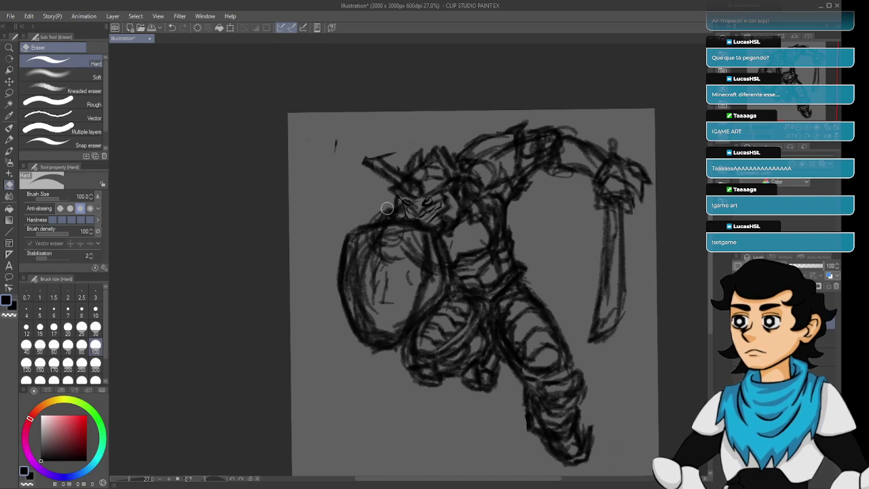
Redraw the horn's wide crescent with the Pencil, joining it to the diagonal stem and tapering both ends to points.
key(p)
key(p)
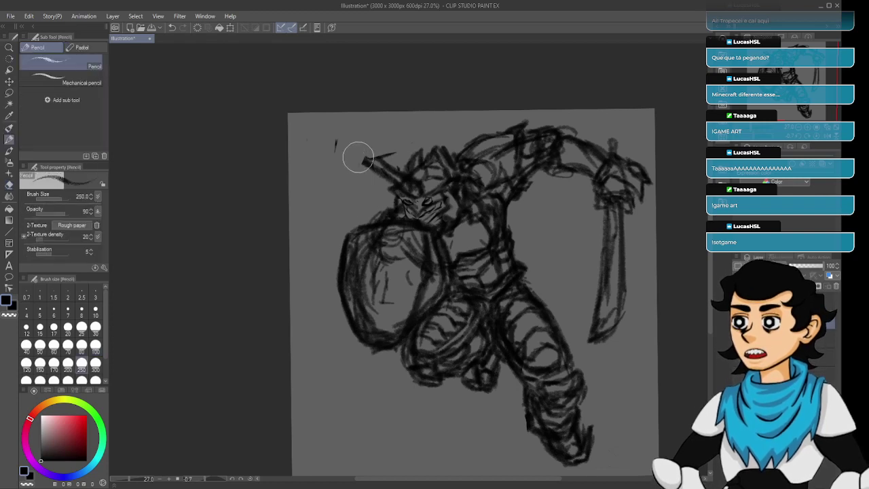
drag(352, 155, 379, 161)
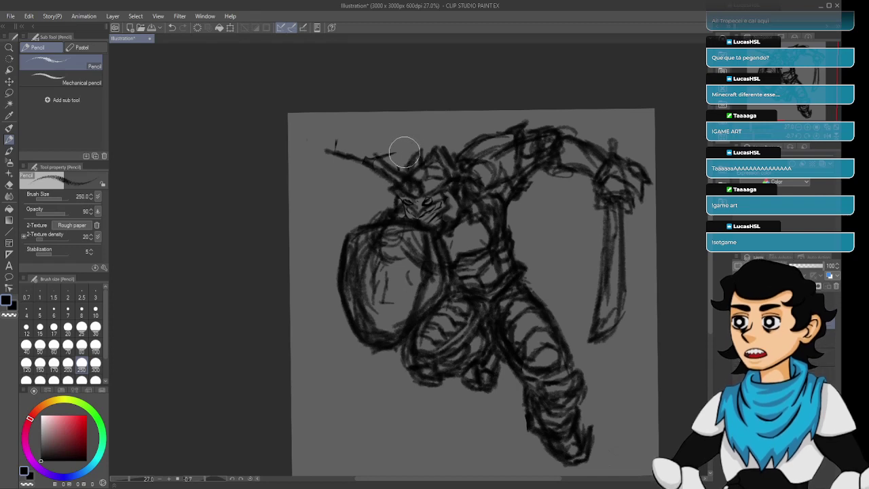
drag(375, 158, 412, 129)
mouse_move(332, 150)
mouse_down()
mouse_move(391, 136)
mouse_move(351, 146)
mouse_move(420, 126)
mouse_up()
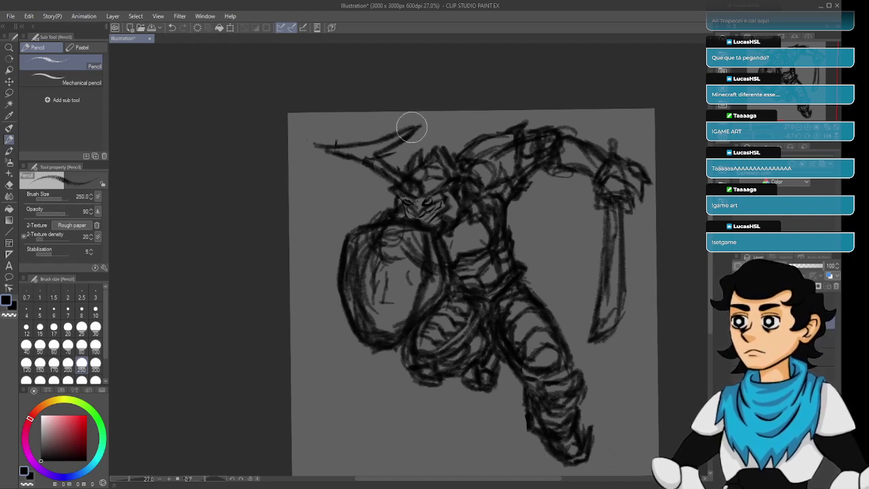
mouse_move(326, 153)
mouse_down()
mouse_move(412, 150)
mouse_move(395, 142)
mouse_move(425, 124)
mouse_up()
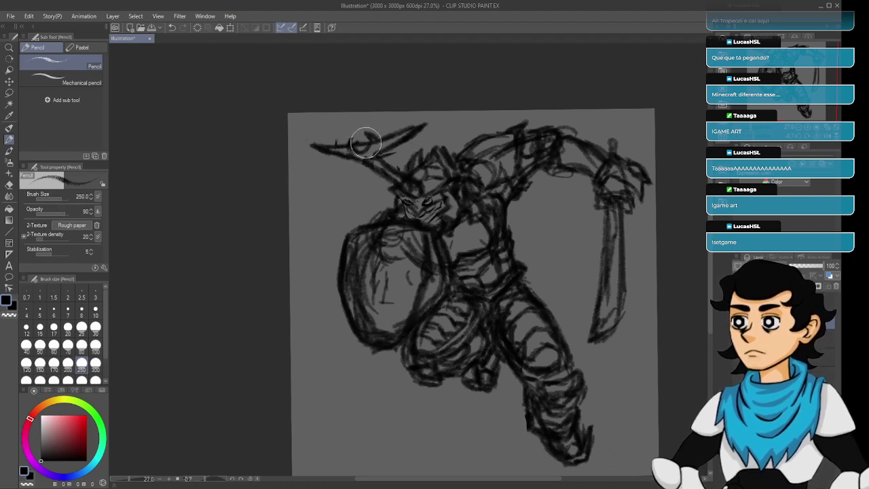
Add small spikes along the crescent horn's upper edge, then sharpen and trim its two tips with the Pencil and hard Eraser.
key(e)
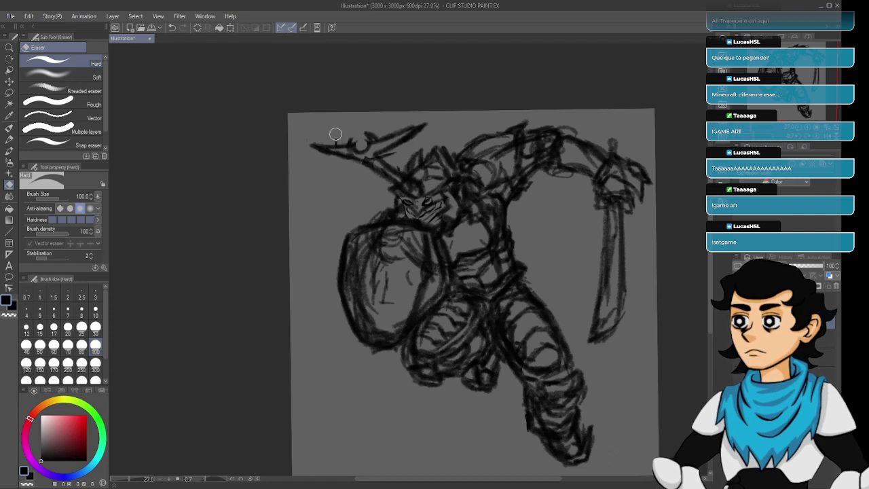
key(p)
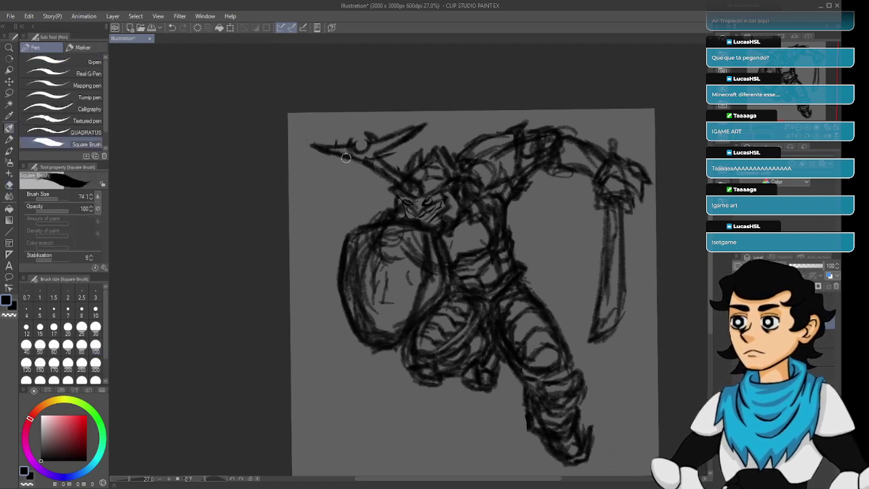
key(p)
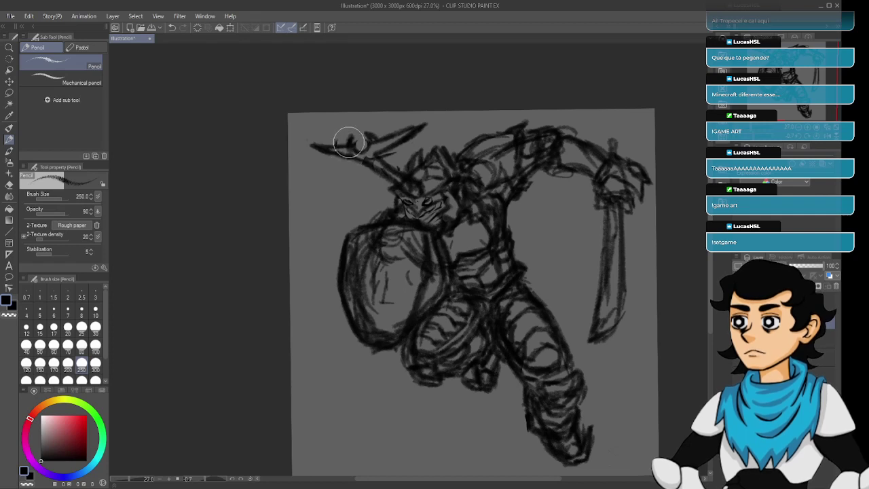
drag(308, 141, 319, 144)
mouse_move(426, 124)
mouse_down()
mouse_move(396, 131)
mouse_move(420, 118)
mouse_move(405, 136)
mouse_move(413, 128)
mouse_move(405, 141)
mouse_move(417, 143)
mouse_move(421, 134)
mouse_move(403, 155)
mouse_move(415, 141)
mouse_move(400, 151)
mouse_move(412, 131)
mouse_up()
key(e)
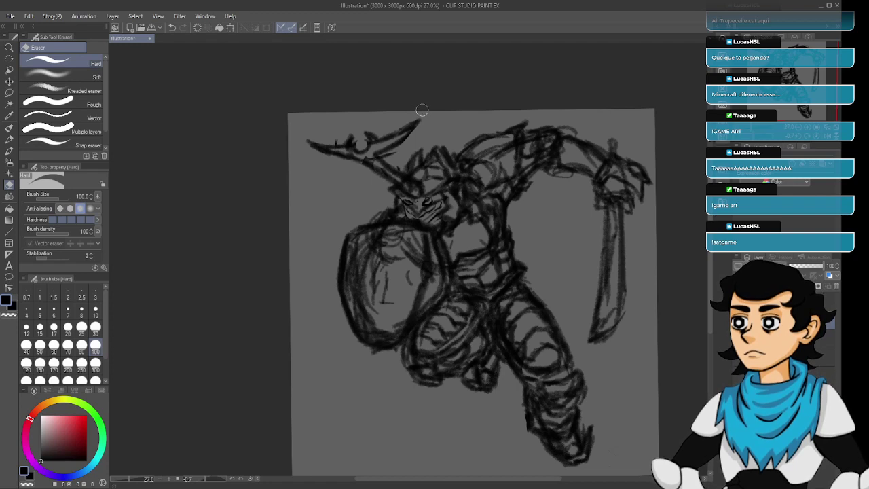
key(p)
key(p)
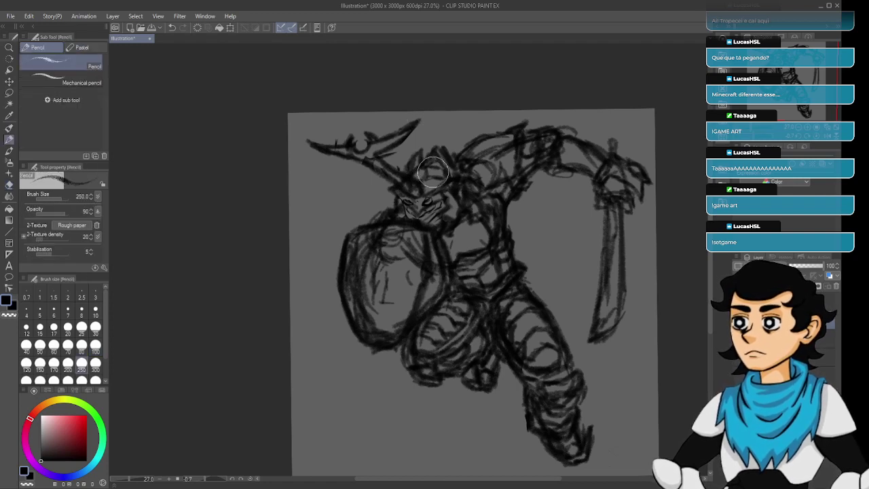
Erase the sword's long blade below the raised hand and the pommel above it with the hard eraser.
mouse_move(556, 255)
mouse_down()
mouse_move(510, 254)
mouse_move(532, 250)
mouse_up()
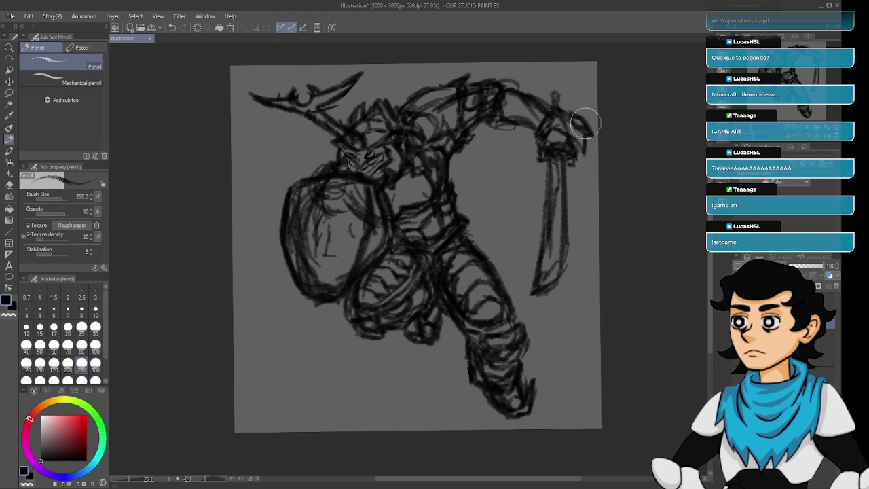
mouse_move(481, 205)
mouse_down()
mouse_move(537, 194)
mouse_move(532, 248)
mouse_up()
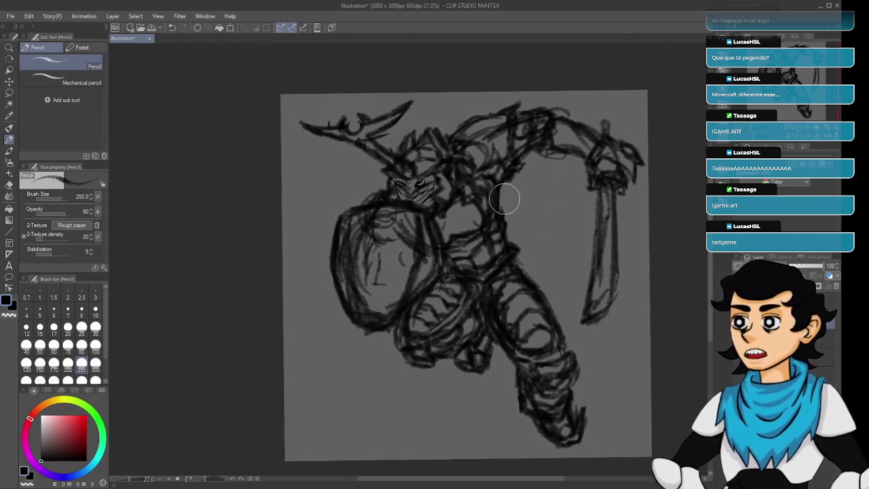
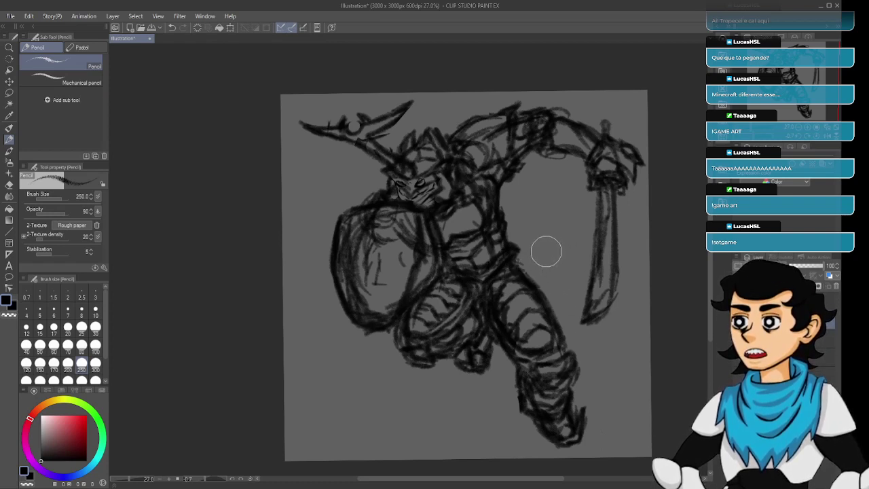
key(e)
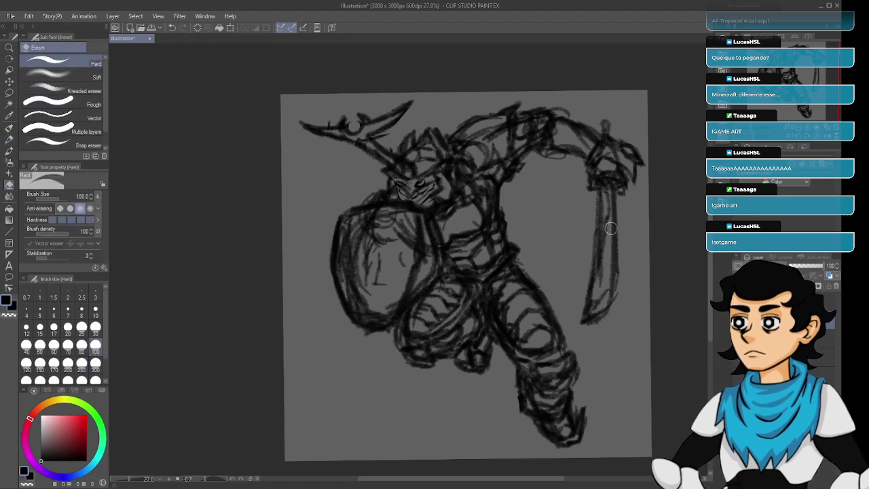
mouse_move(596, 195)
mouse_down()
mouse_move(608, 235)
mouse_move(593, 263)
mouse_move(587, 323)
mouse_move(608, 316)
mouse_move(600, 302)
mouse_move(610, 249)
mouse_move(617, 308)
mouse_move(610, 226)
mouse_up()
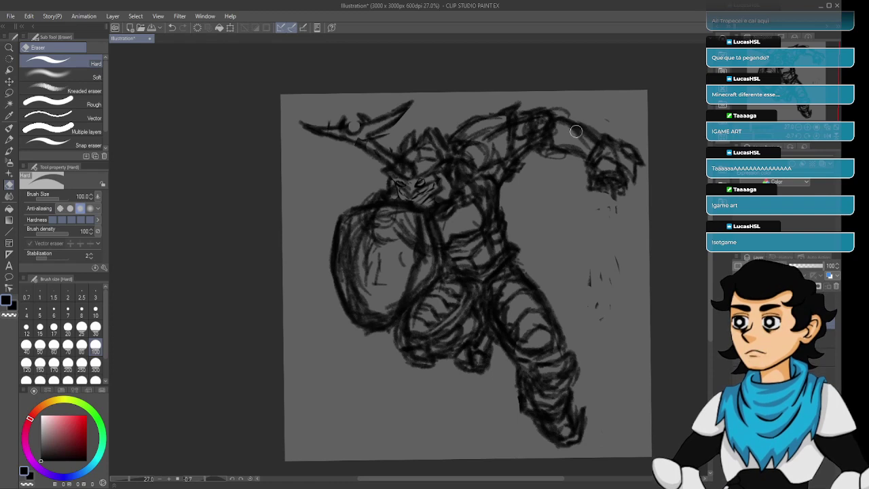
Sketch a new sword blade in pencil below the hand, widening downward and ending in a hooked tip toward the leg.
key(b)
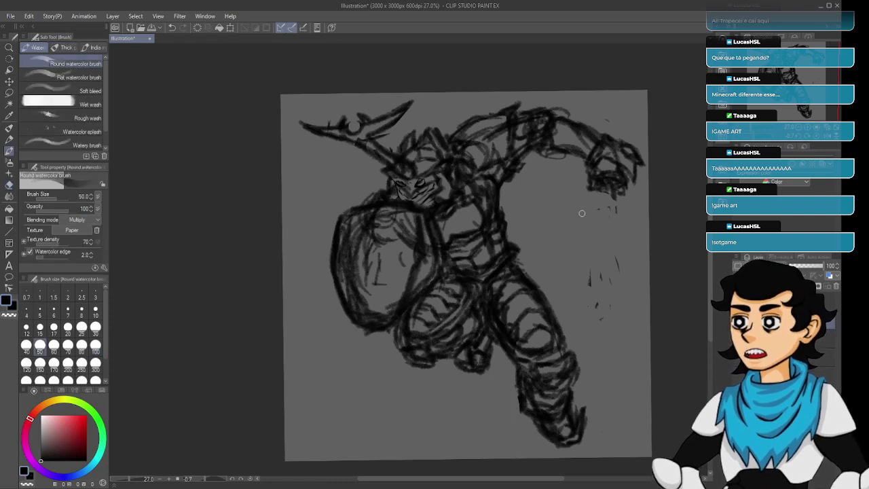
key(p)
key(p)
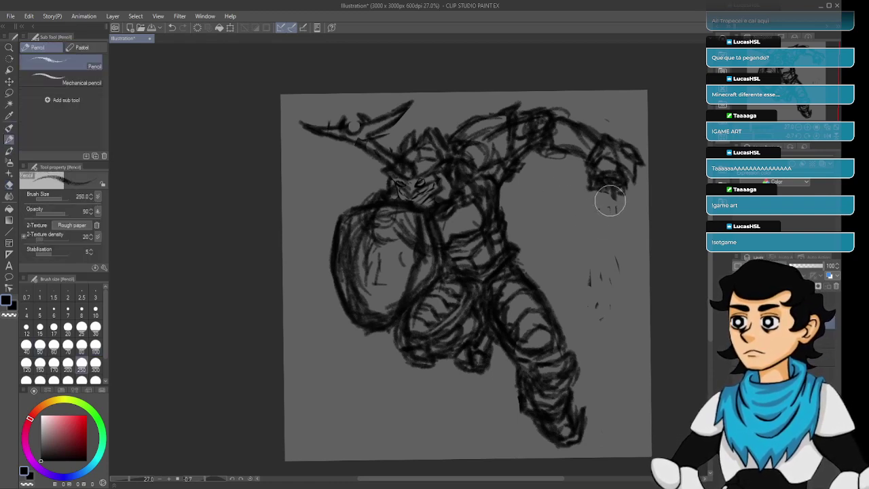
mouse_move(607, 199)
mouse_down()
mouse_move(600, 282)
mouse_move(622, 186)
mouse_move(613, 210)
mouse_up()
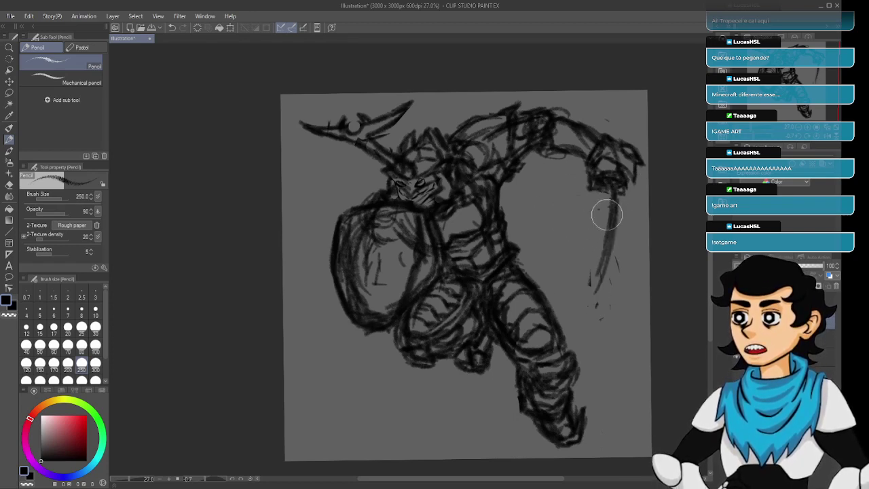
drag(623, 195, 599, 272)
drag(615, 223, 610, 275)
drag(617, 201, 599, 300)
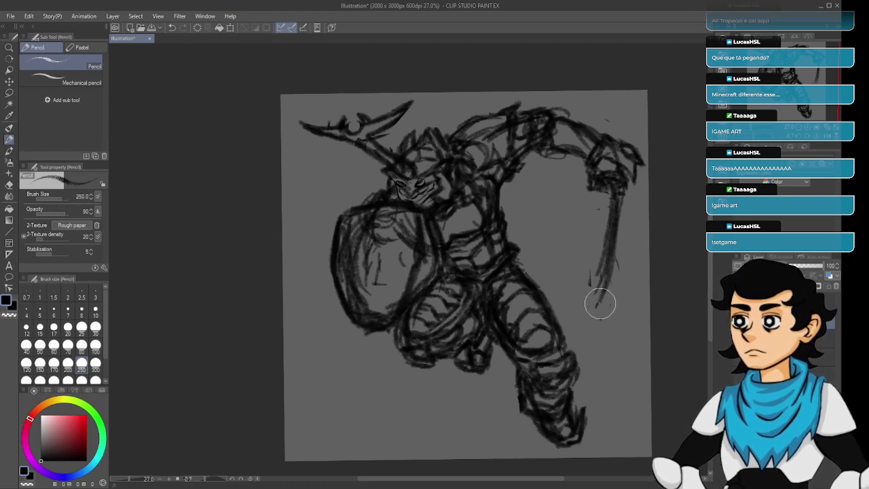
drag(614, 221, 604, 294)
drag(611, 261, 598, 299)
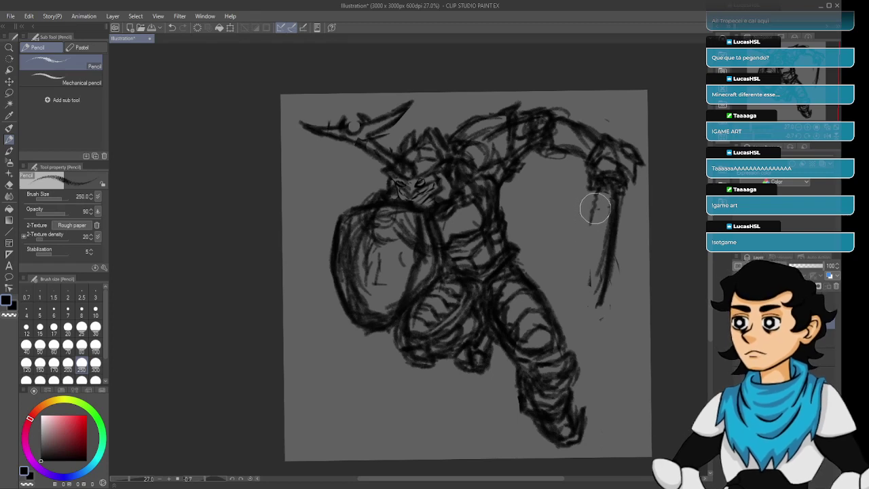
mouse_move(600, 193)
mouse_down()
mouse_move(581, 253)
mouse_move(581, 233)
mouse_move(583, 270)
mouse_move(589, 244)
mouse_move(572, 286)
mouse_move(587, 248)
mouse_move(568, 286)
mouse_move(550, 281)
mouse_move(583, 290)
mouse_move(550, 283)
mouse_move(590, 302)
mouse_move(549, 284)
mouse_move(598, 287)
mouse_move(573, 259)
mouse_move(570, 271)
mouse_move(595, 233)
mouse_move(604, 279)
mouse_move(631, 241)
mouse_move(585, 299)
mouse_move(598, 301)
mouse_move(607, 277)
mouse_move(583, 274)
mouse_up()
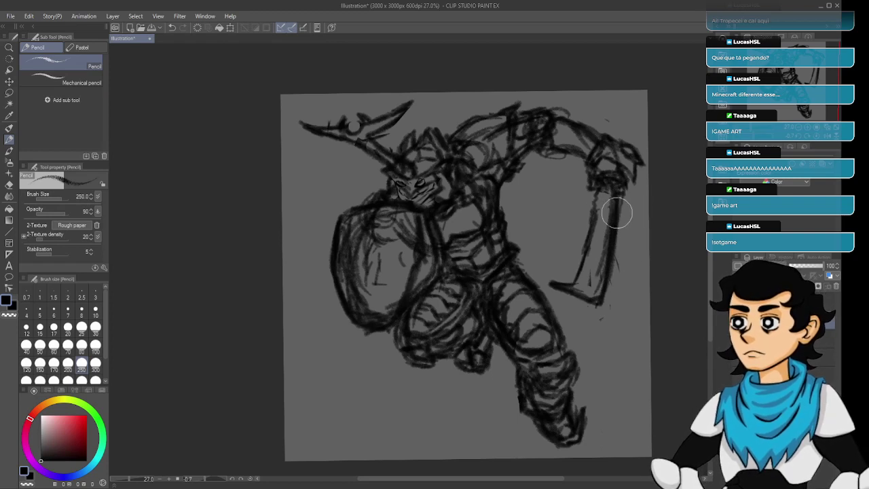
Erase the thick, heavy strokes along the new blade's outer edge.
key(e)
drag(609, 205, 606, 247)
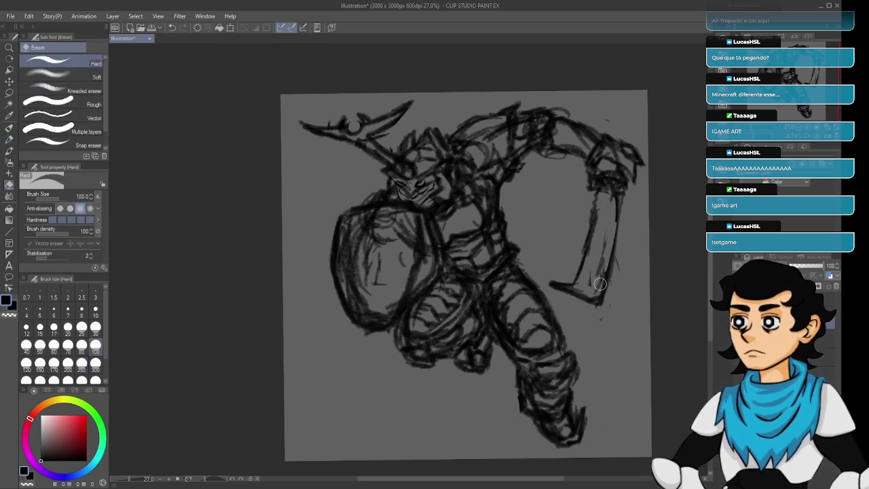
drag(601, 290, 615, 228)
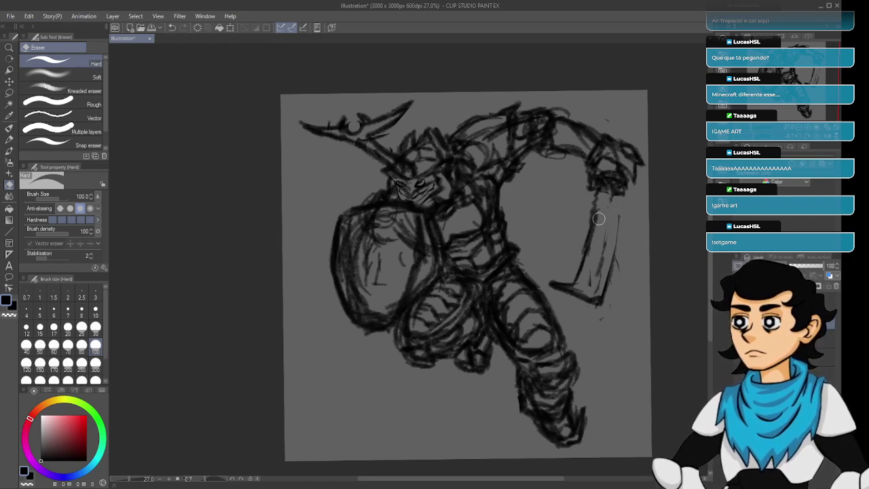
Redraw the blade's outer edge with lighter pencil strokes and add a pointed spike beside the sword hand's wrist.
key(p)
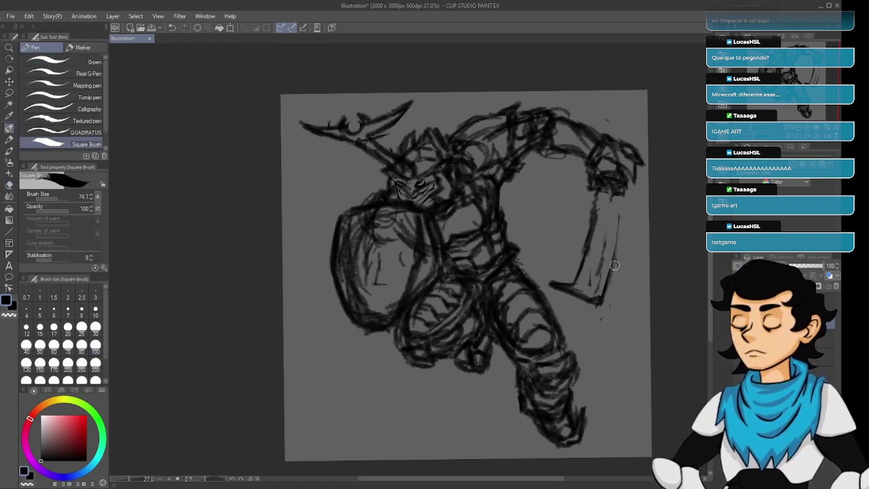
key(p)
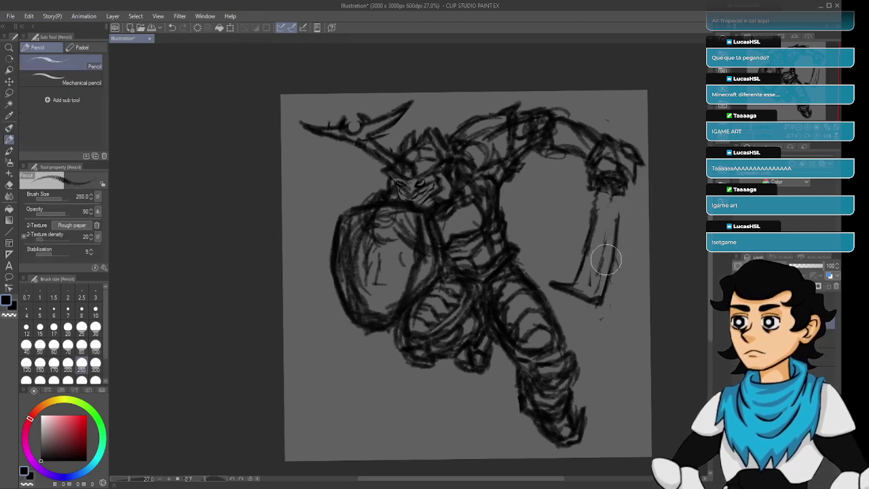
mouse_move(600, 246)
mouse_down()
mouse_move(603, 232)
mouse_move(624, 219)
mouse_move(614, 206)
mouse_move(626, 195)
mouse_move(615, 186)
mouse_up()
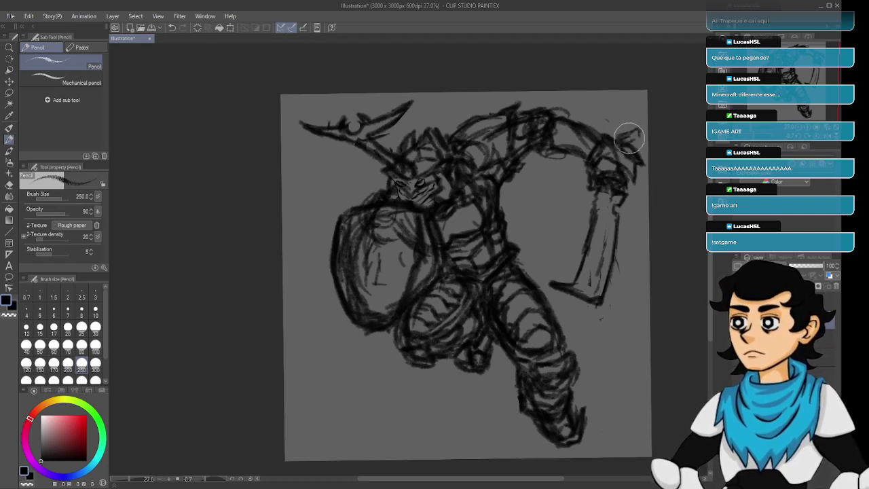
drag(639, 136, 638, 128)
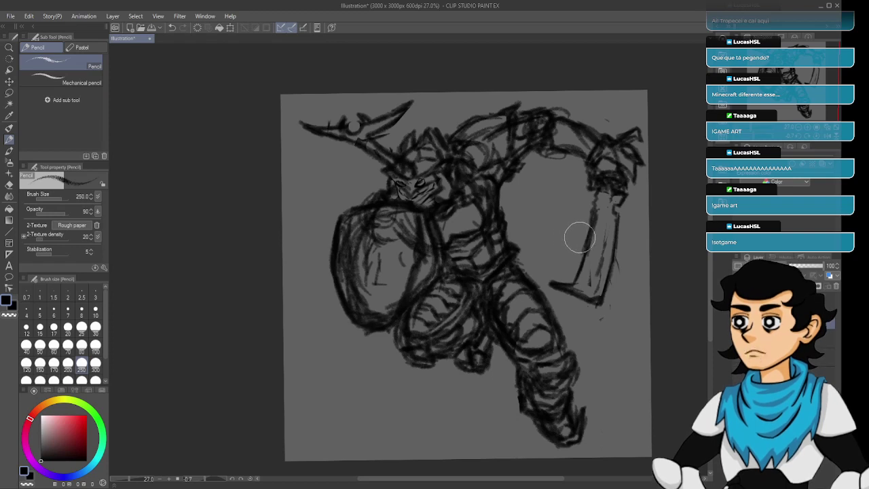
Reinforce the blade's outer edge and hooked tip with additional pencil strokes.
drag(605, 267, 599, 288)
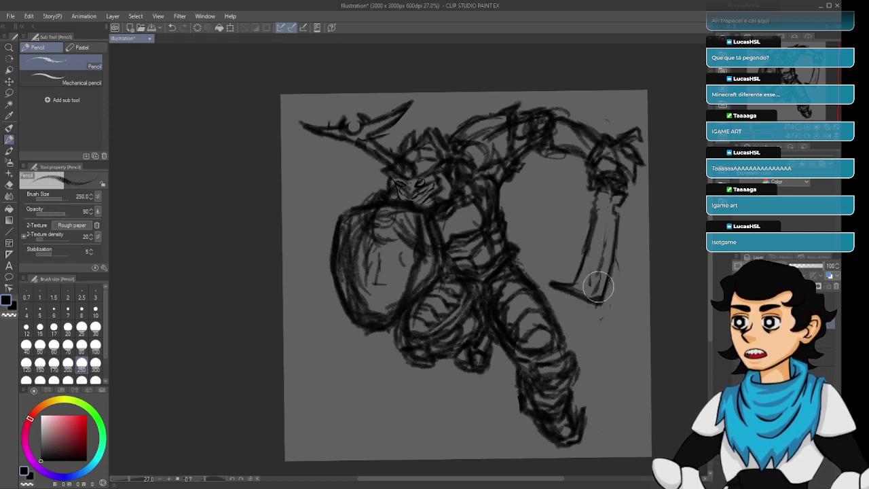
drag(609, 251, 601, 278)
drag(613, 216, 603, 271)
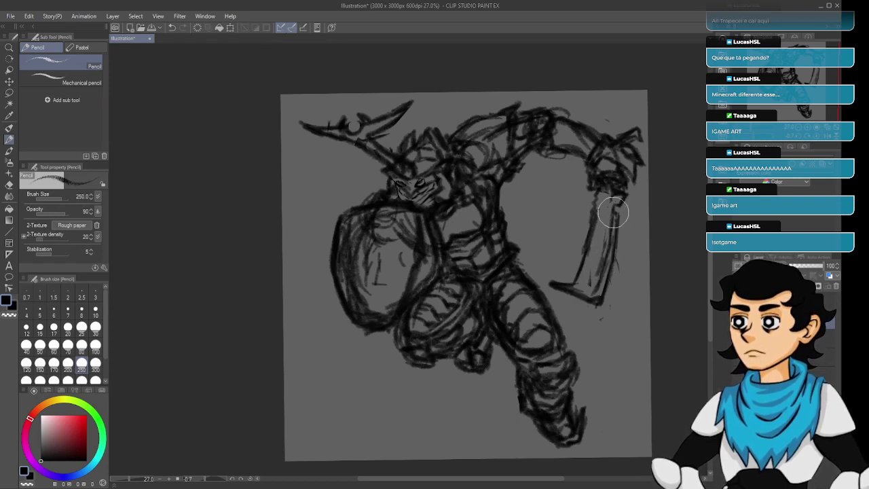
mouse_move(613, 210)
mouse_down()
mouse_move(594, 292)
mouse_move(572, 287)
mouse_move(595, 295)
mouse_move(599, 282)
mouse_move(599, 304)
mouse_move(605, 267)
mouse_move(601, 309)
mouse_move(608, 254)
mouse_up()
mouse_move(558, 284)
mouse_down()
mouse_move(578, 276)
mouse_move(615, 220)
mouse_move(587, 246)
mouse_move(596, 201)
mouse_move(594, 222)
mouse_move(595, 196)
mouse_up()
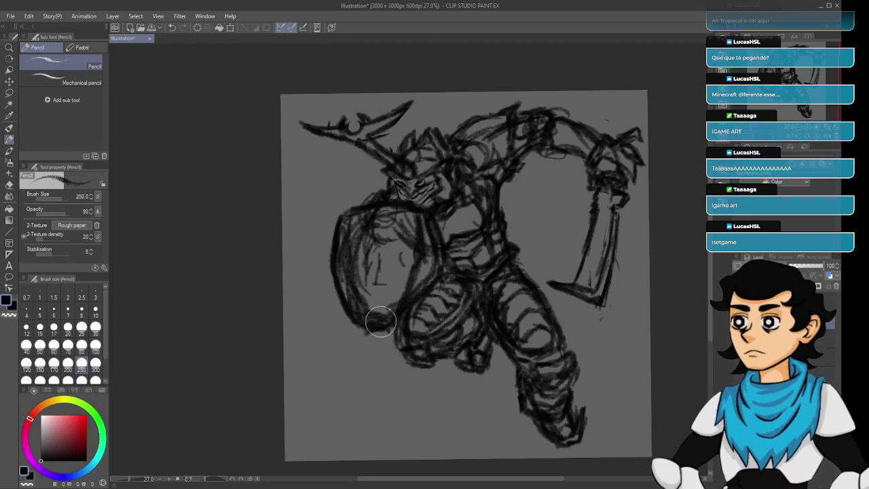
Erase the round shield in front of the character, keeping its upper rim and the bent leg's outline.
key(e)
mouse_move(351, 316)
mouse_down()
mouse_move(364, 285)
mouse_move(366, 329)
mouse_up()
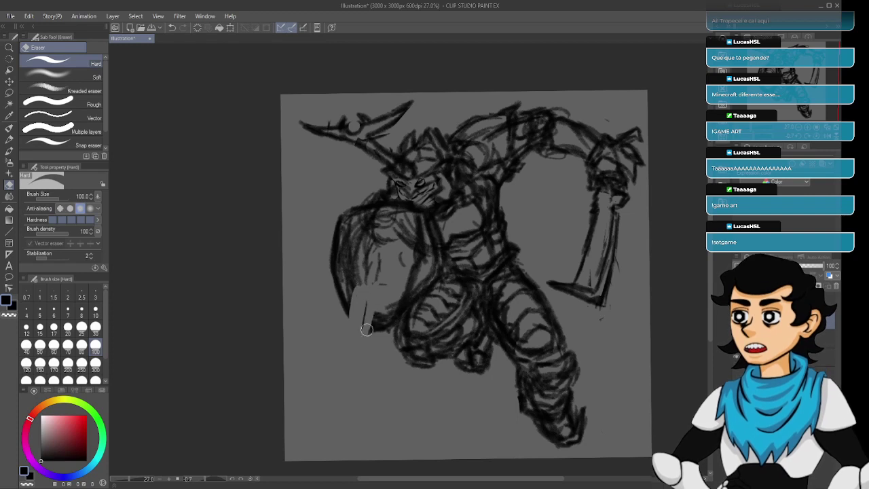
drag(389, 293, 384, 324)
mouse_move(413, 288)
mouse_down()
mouse_move(436, 249)
mouse_move(417, 271)
mouse_move(409, 257)
mouse_move(419, 218)
mouse_move(432, 233)
mouse_move(410, 216)
mouse_move(381, 233)
mouse_move(390, 214)
mouse_move(346, 219)
mouse_move(334, 273)
mouse_move(338, 265)
mouse_move(350, 272)
mouse_move(346, 245)
mouse_move(340, 254)
mouse_move(365, 214)
mouse_move(374, 290)
mouse_move(387, 278)
mouse_move(400, 217)
mouse_move(431, 256)
mouse_up()
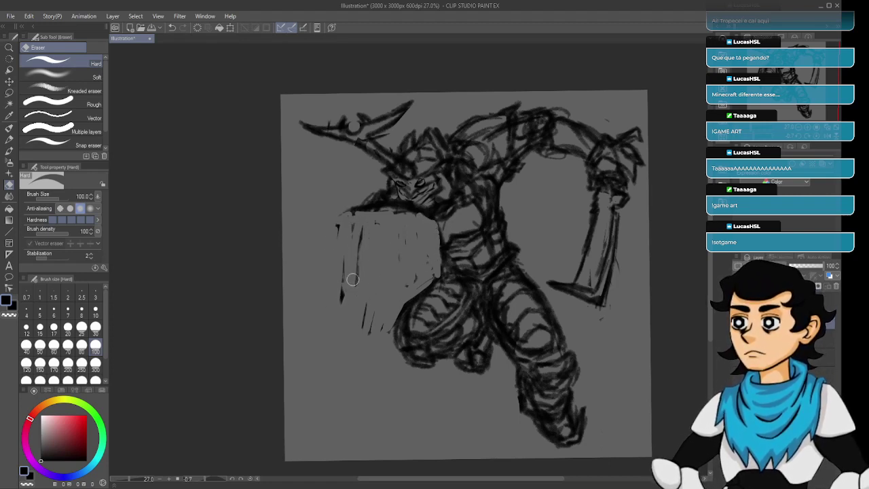
drag(363, 308, 355, 285)
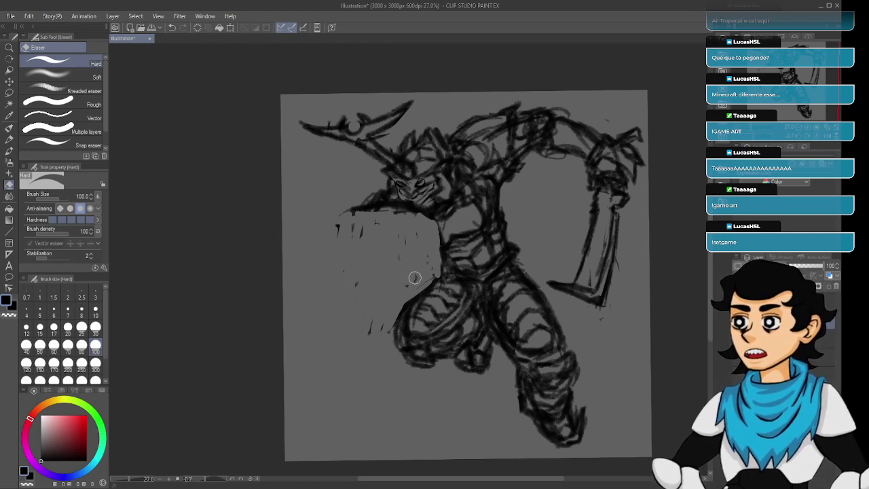
Sketch a curved, pointed shield in pencil with a segmented outer rim and a few inner detail lines.
key(p)
key(p)
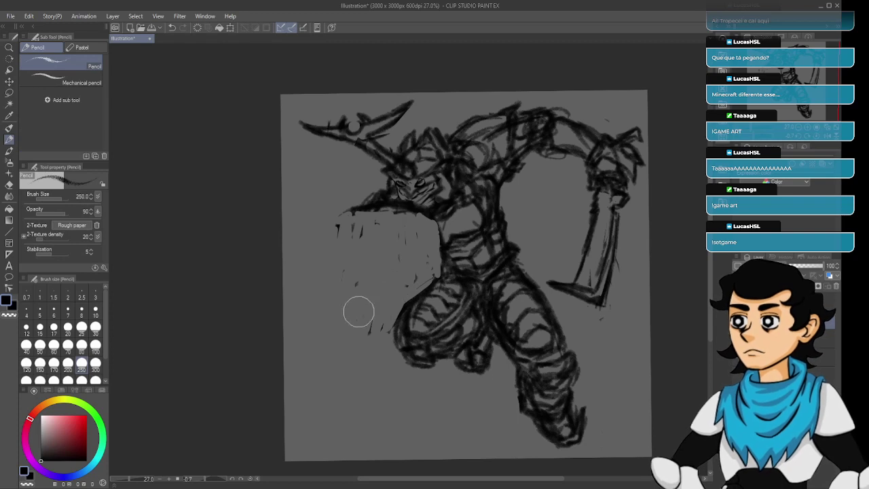
mouse_move(361, 291)
mouse_down()
mouse_move(379, 347)
mouse_move(391, 307)
mouse_move(391, 345)
mouse_move(392, 316)
mouse_move(360, 259)
mouse_move(348, 205)
mouse_move(348, 227)
mouse_move(333, 197)
mouse_move(333, 247)
mouse_move(368, 308)
mouse_move(357, 275)
mouse_move(356, 292)
mouse_move(350, 282)
mouse_move(374, 222)
mouse_move(357, 275)
mouse_move(365, 334)
mouse_move(351, 289)
mouse_move(378, 235)
mouse_move(406, 228)
mouse_move(392, 251)
mouse_move(388, 321)
mouse_move(425, 276)
mouse_up()
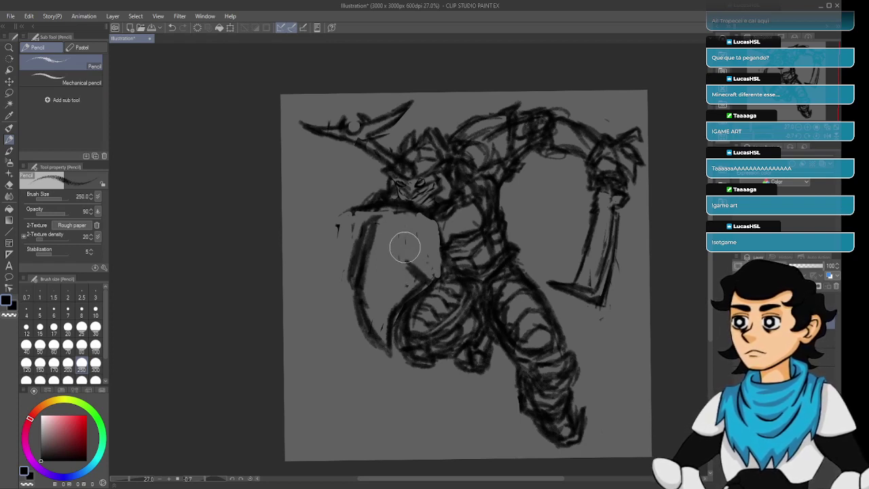
mouse_move(413, 240)
mouse_down()
mouse_move(402, 215)
mouse_move(427, 219)
mouse_move(440, 275)
mouse_move(437, 238)
mouse_move(433, 277)
mouse_move(439, 270)
mouse_move(428, 276)
mouse_move(439, 265)
mouse_move(430, 237)
mouse_up()
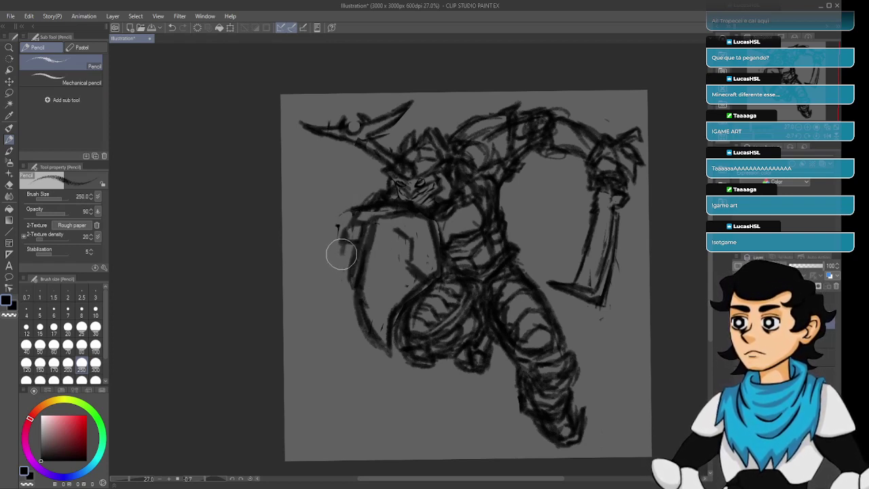
mouse_move(343, 245)
mouse_down()
mouse_move(350, 258)
mouse_move(332, 279)
mouse_move(337, 295)
mouse_move(352, 296)
mouse_move(338, 302)
mouse_move(354, 314)
mouse_move(347, 319)
mouse_move(362, 311)
mouse_move(363, 323)
mouse_up()
mouse_move(355, 280)
mouse_down()
mouse_move(370, 216)
mouse_move(388, 204)
mouse_move(404, 206)
mouse_move(385, 229)
mouse_up()
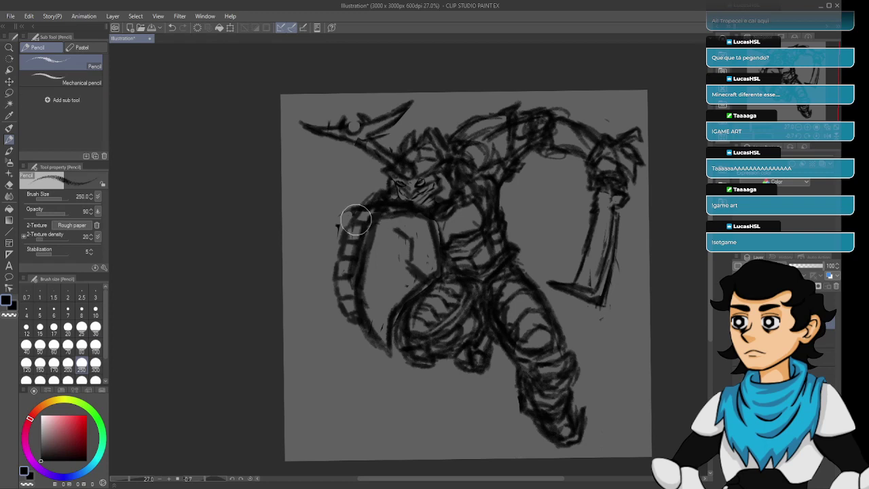
Clean up the overlapping lines between the shield's upper rim and the chin, touching them up in pencil.
key(e)
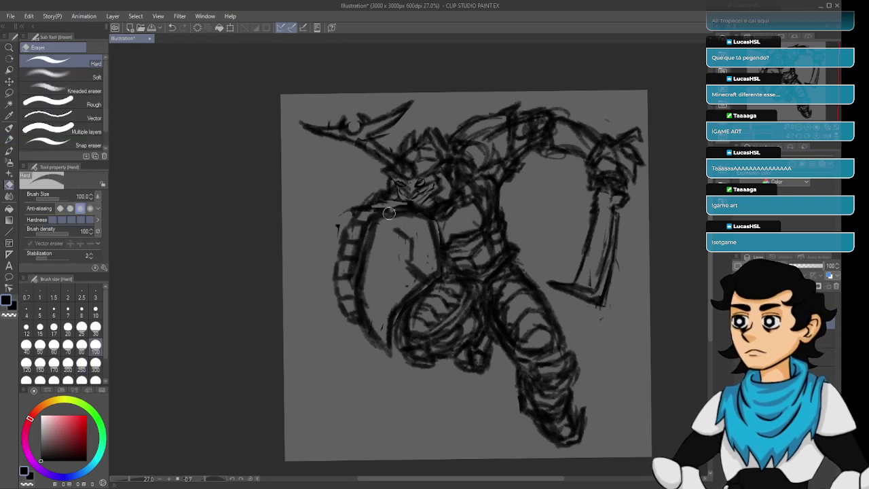
key(p)
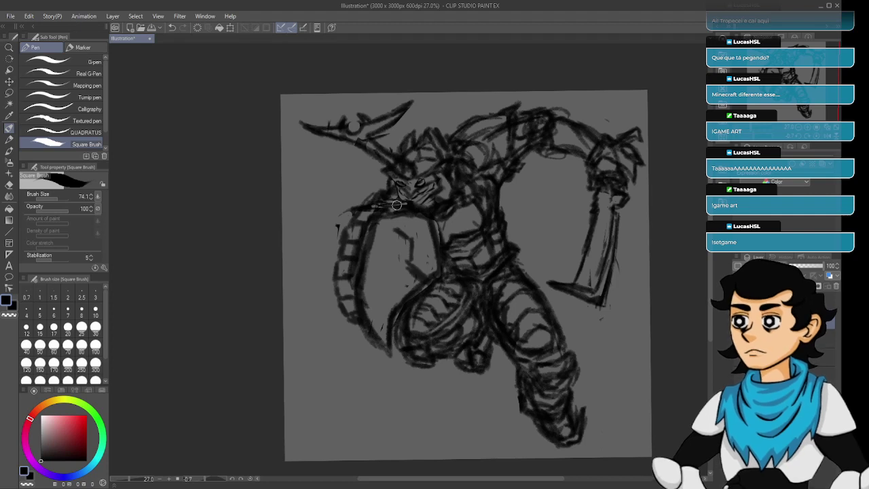
key(p)
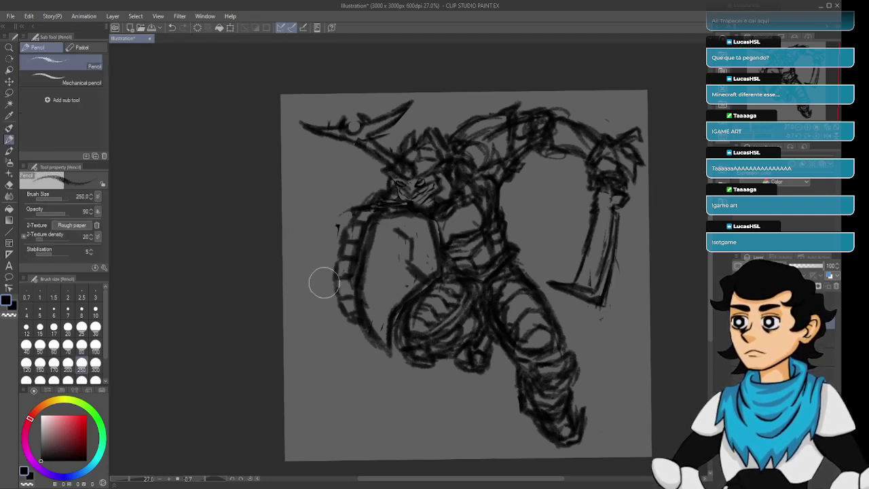
Sketch a fan of pointed, feather-like spikes radiating from the shield's outer rim and fill it with dense pencil strokes.
mouse_move(339, 313)
mouse_down()
mouse_move(328, 294)
mouse_move(307, 305)
mouse_move(326, 313)
mouse_move(296, 300)
mouse_up()
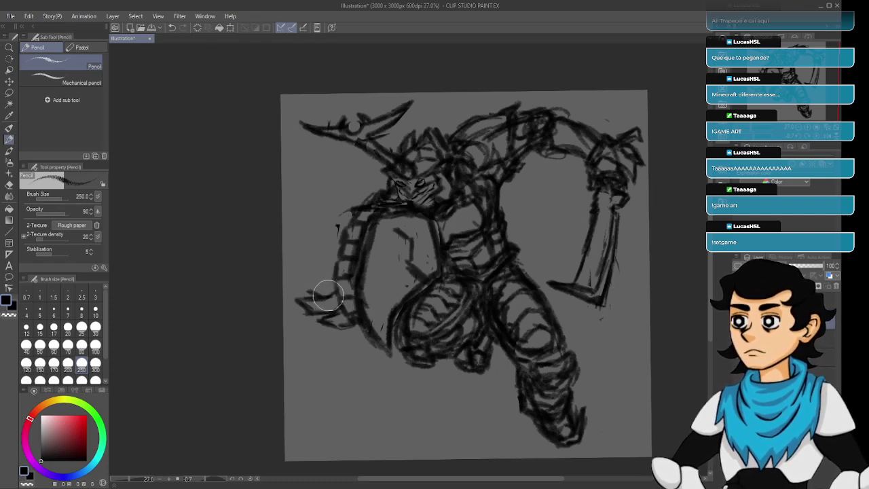
mouse_move(314, 294)
mouse_down()
mouse_move(286, 272)
mouse_move(316, 275)
mouse_move(301, 274)
mouse_up()
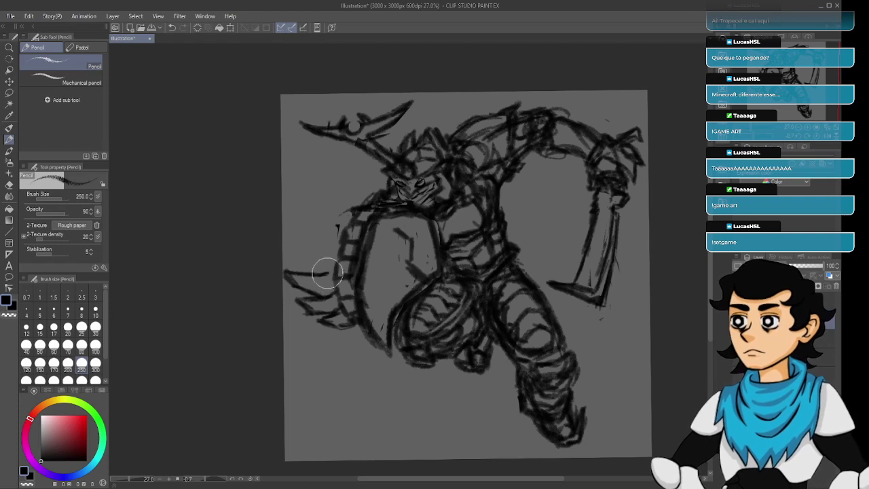
mouse_move(326, 271)
mouse_down()
mouse_move(283, 247)
mouse_move(334, 253)
mouse_move(327, 249)
mouse_move(334, 243)
mouse_move(316, 235)
mouse_move(329, 243)
mouse_move(332, 211)
mouse_move(357, 201)
mouse_move(316, 170)
mouse_up()
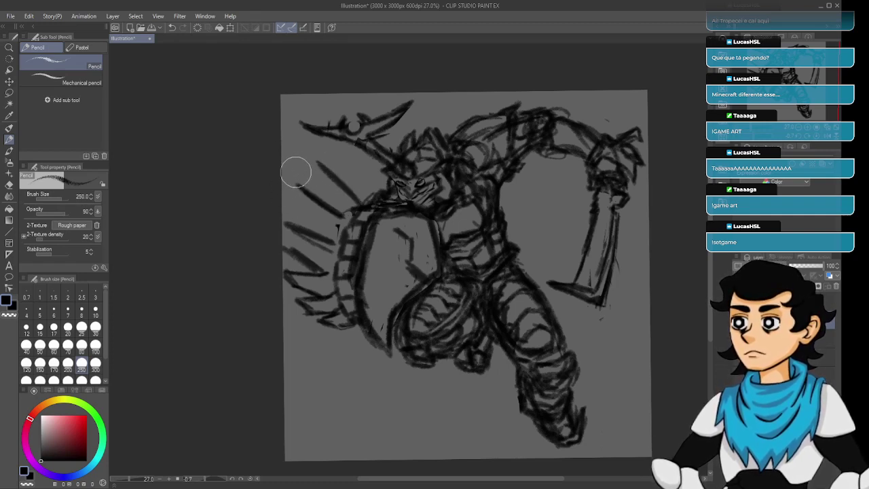
mouse_move(297, 158)
mouse_down()
mouse_move(307, 186)
mouse_move(301, 159)
mouse_move(318, 150)
mouse_move(348, 194)
mouse_move(286, 179)
mouse_move(301, 228)
mouse_move(283, 247)
mouse_move(317, 264)
mouse_up()
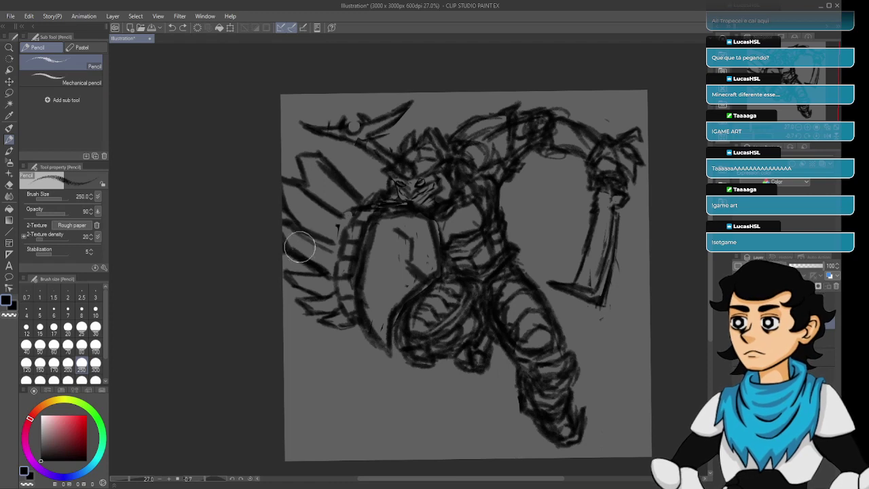
mouse_move(330, 261)
mouse_down()
mouse_move(317, 242)
mouse_move(335, 248)
mouse_move(304, 221)
mouse_move(326, 234)
mouse_move(324, 223)
mouse_move(297, 197)
mouse_move(342, 221)
mouse_move(314, 185)
mouse_move(339, 207)
mouse_move(318, 173)
mouse_move(366, 217)
mouse_up()
mouse_move(326, 299)
mouse_down()
mouse_move(302, 276)
mouse_move(323, 290)
mouse_move(306, 273)
mouse_move(328, 283)
mouse_move(339, 299)
mouse_move(333, 315)
mouse_move(319, 302)
mouse_move(332, 304)
mouse_move(331, 296)
mouse_move(348, 325)
mouse_move(322, 275)
mouse_move(313, 274)
mouse_move(302, 227)
mouse_move(359, 219)
mouse_move(351, 238)
mouse_move(359, 307)
mouse_up()
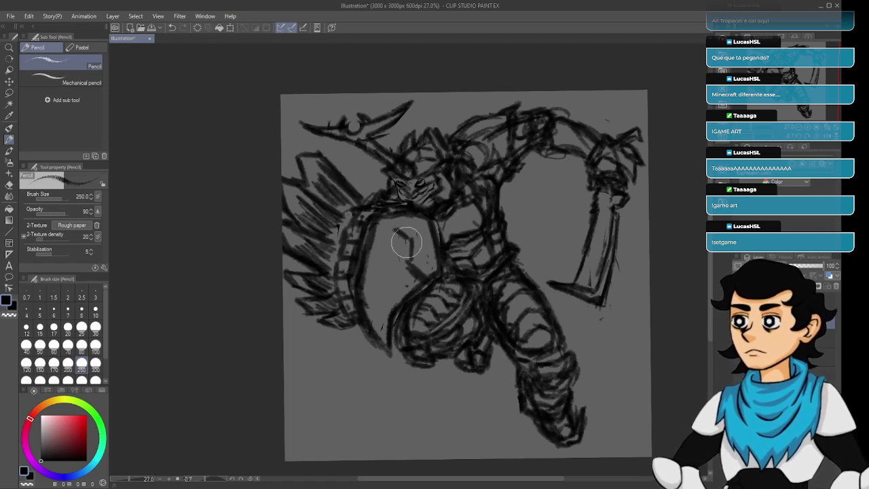
Shade the shield's inner face with dense pencil hatching around the central angular detail lines.
mouse_move(407, 253)
mouse_down()
mouse_move(429, 293)
mouse_move(415, 271)
mouse_move(399, 297)
mouse_up()
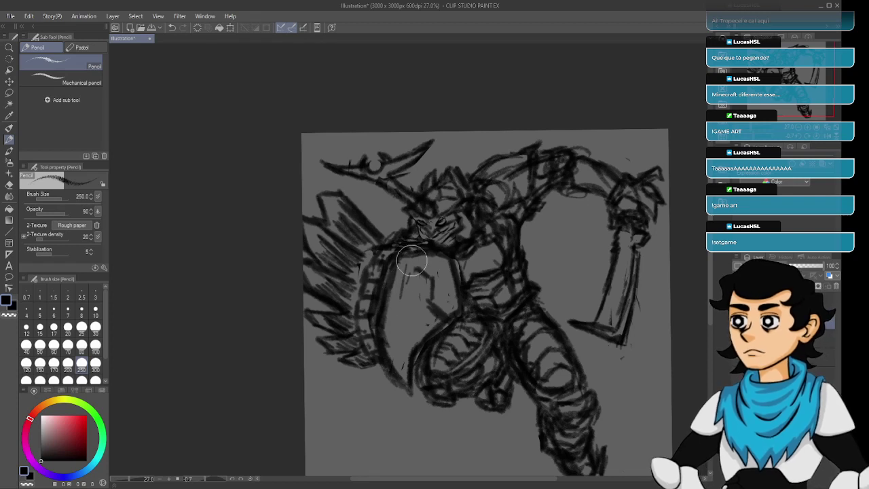
mouse_move(390, 350)
mouse_down()
mouse_move(400, 270)
mouse_move(396, 335)
mouse_move(411, 278)
mouse_move(404, 328)
mouse_move(424, 289)
mouse_move(410, 339)
mouse_move(426, 309)
mouse_move(409, 339)
mouse_move(430, 320)
mouse_move(427, 328)
mouse_move(420, 330)
mouse_move(443, 289)
mouse_up()
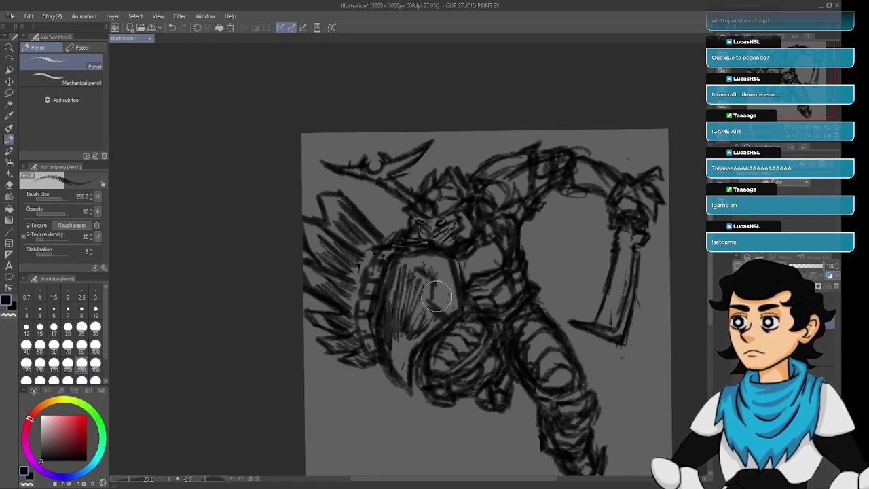
mouse_move(439, 296)
mouse_down()
mouse_move(449, 316)
mouse_move(448, 285)
mouse_move(442, 295)
mouse_move(429, 264)
mouse_move(446, 278)
mouse_move(443, 269)
mouse_move(440, 277)
mouse_up()
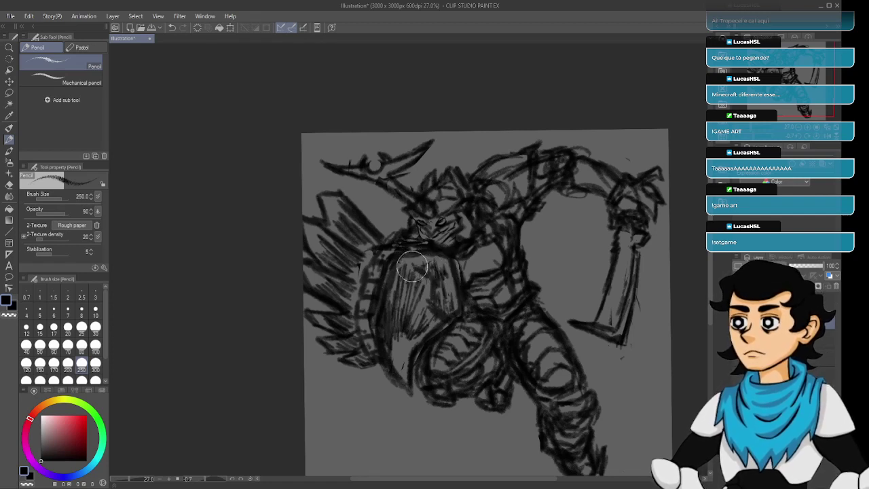
mouse_move(445, 275)
mouse_down()
mouse_move(445, 298)
mouse_move(431, 280)
mouse_move(427, 301)
mouse_move(446, 311)
mouse_move(452, 296)
mouse_move(456, 305)
mouse_move(411, 338)
mouse_move(435, 319)
mouse_move(424, 333)
mouse_move(408, 325)
mouse_move(395, 340)
mouse_move(395, 289)
mouse_move(395, 326)
mouse_move(401, 307)
mouse_move(403, 314)
mouse_move(410, 307)
mouse_move(397, 334)
mouse_move(400, 269)
mouse_move(397, 308)
mouse_move(402, 322)
mouse_move(412, 297)
mouse_move(411, 321)
mouse_move(411, 268)
mouse_up()
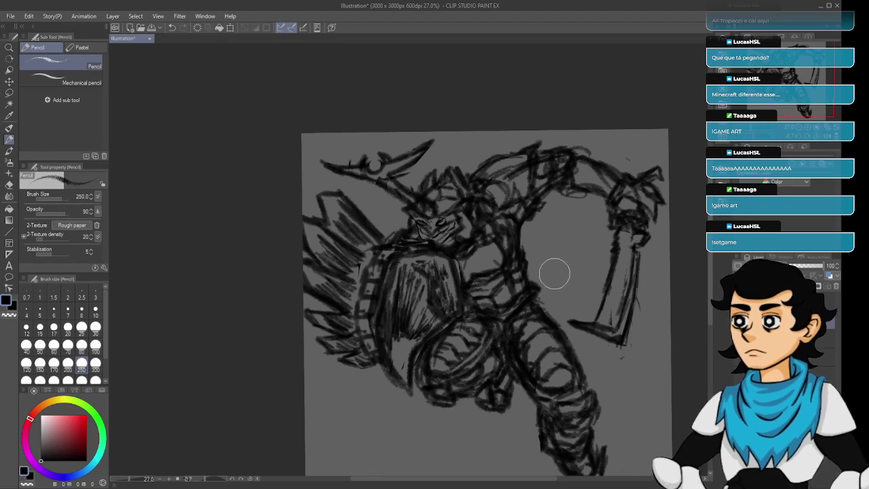
Rework the dark marks beneath the character's eyes with the Square Brush, undoing the first attempts.
drag(480, 253, 536, 270)
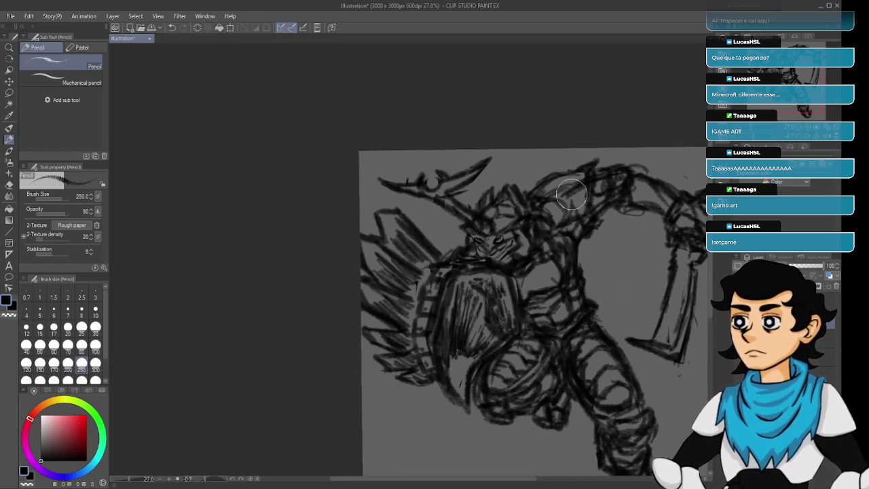
scroll(571, 195, up, 4)
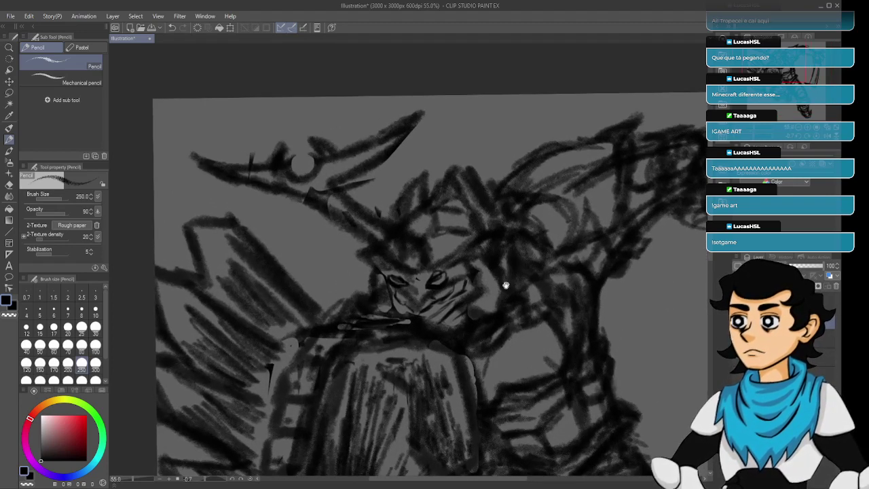
scroll(506, 285, up, 3)
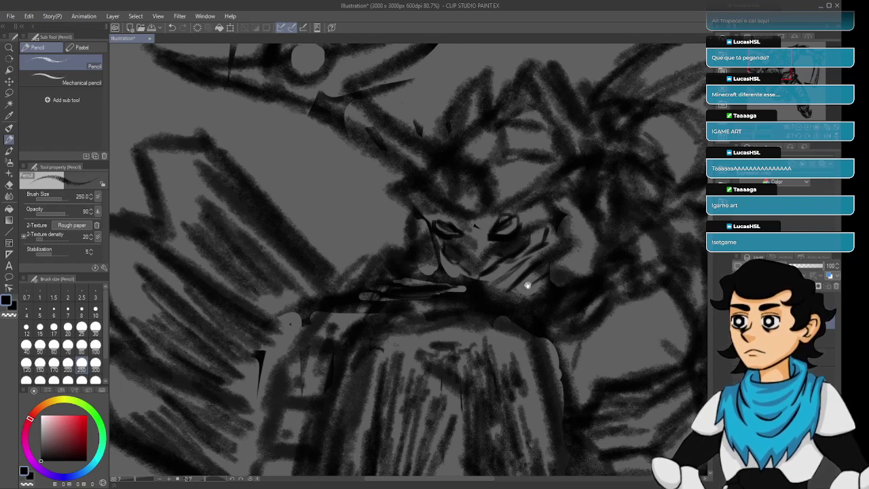
mouse_move(527, 285)
mouse_down()
mouse_move(493, 286)
mouse_move(491, 258)
mouse_up()
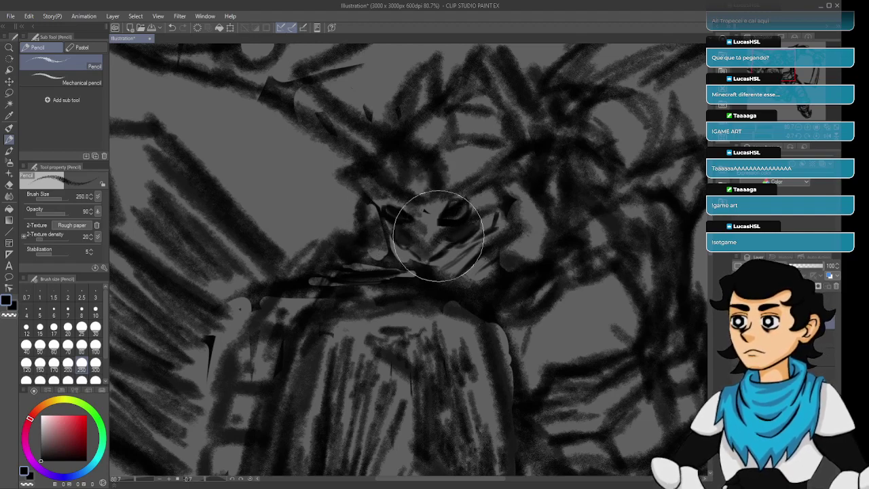
key(p)
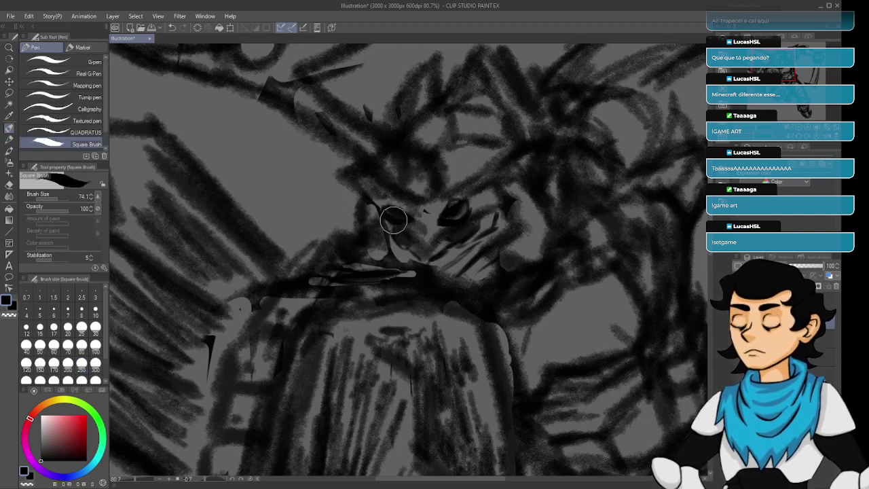
key(ctrl+z)
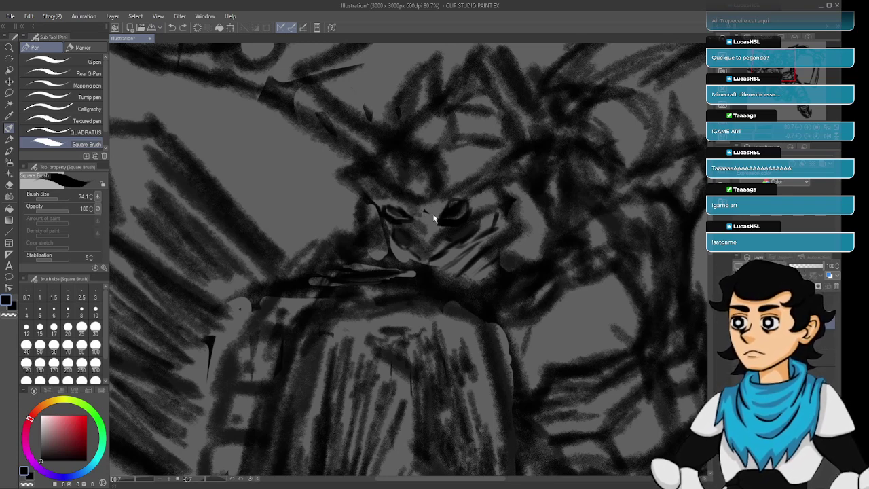
key(ctrl+z)
key(ctrl+z)
key(ctrl+z)
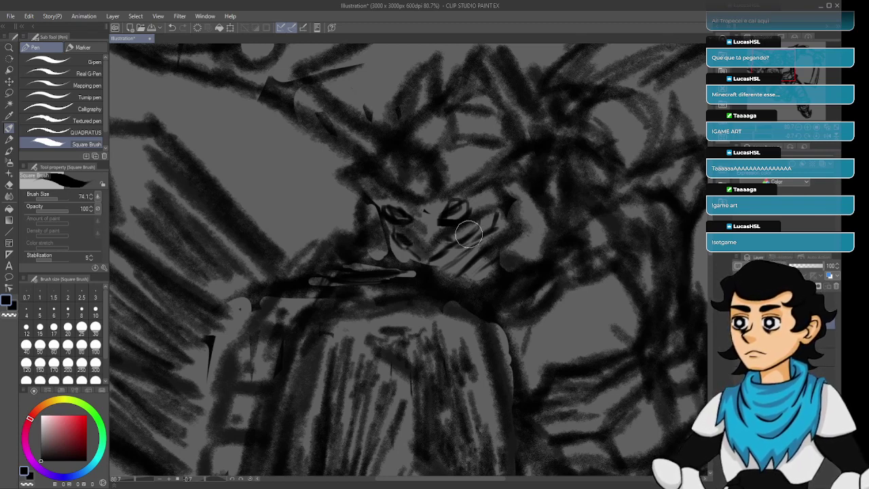
drag(468, 232, 458, 234)
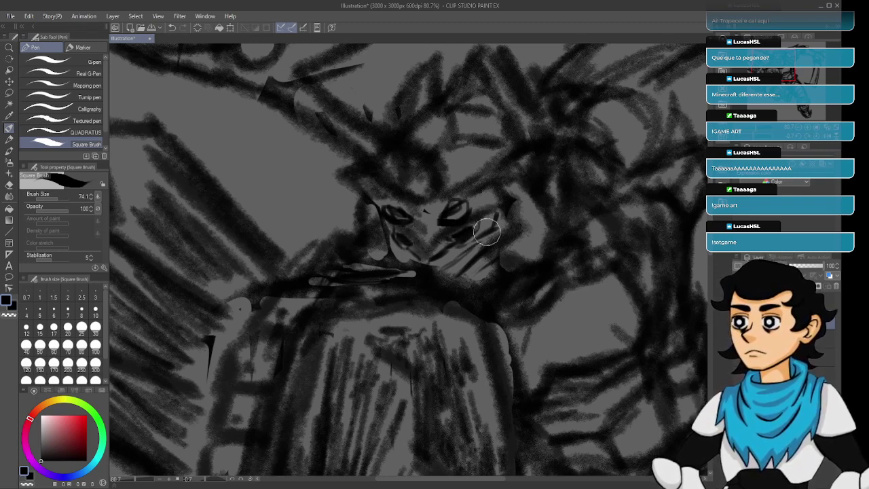
Lasso nearly the whole canvas so the entire warrior sketch is selected.
scroll(452, 277, down, 5)
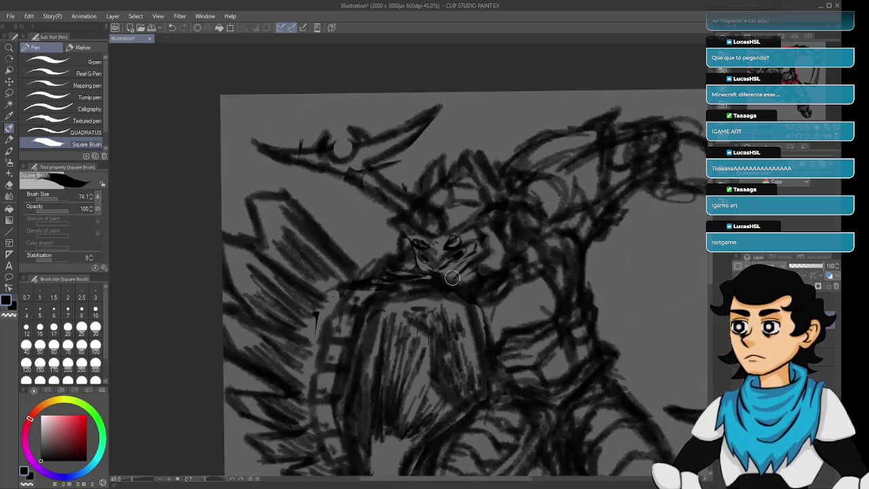
scroll(452, 277, down, 2)
drag(499, 326, 447, 230)
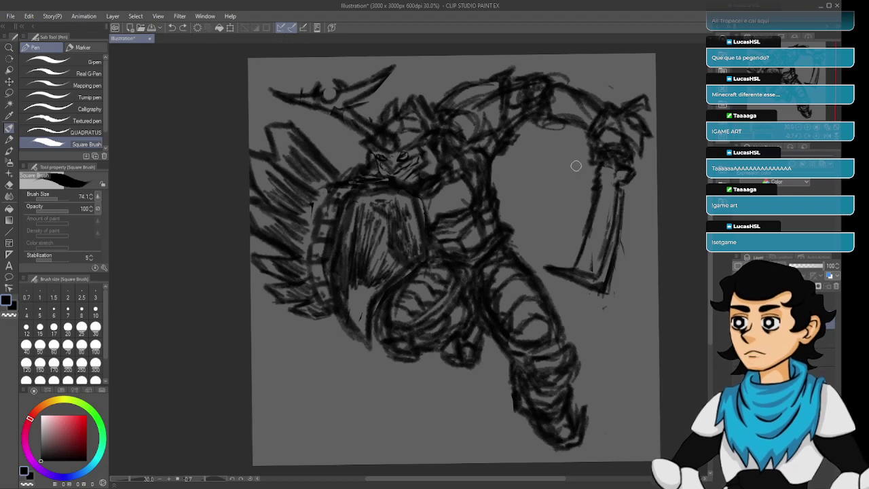
scroll(576, 239, up, 1)
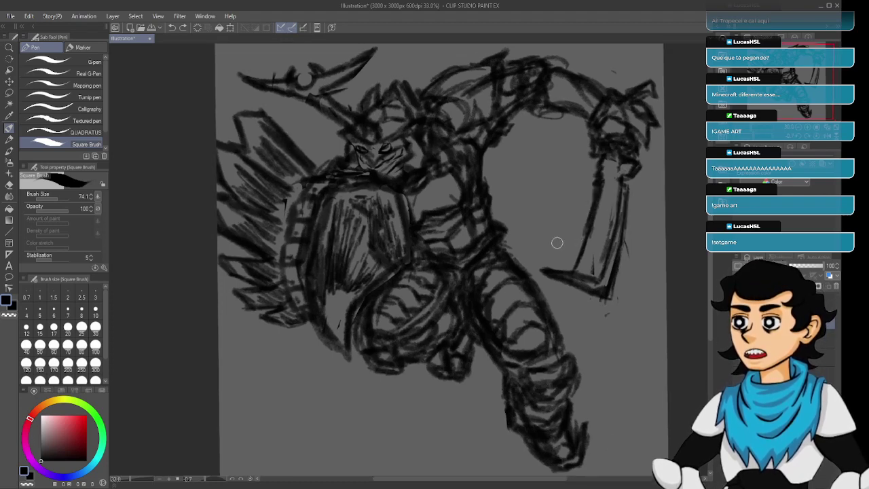
scroll(519, 245, down, 1)
mouse_move(498, 280)
mouse_down()
mouse_move(525, 246)
mouse_move(487, 271)
mouse_up()
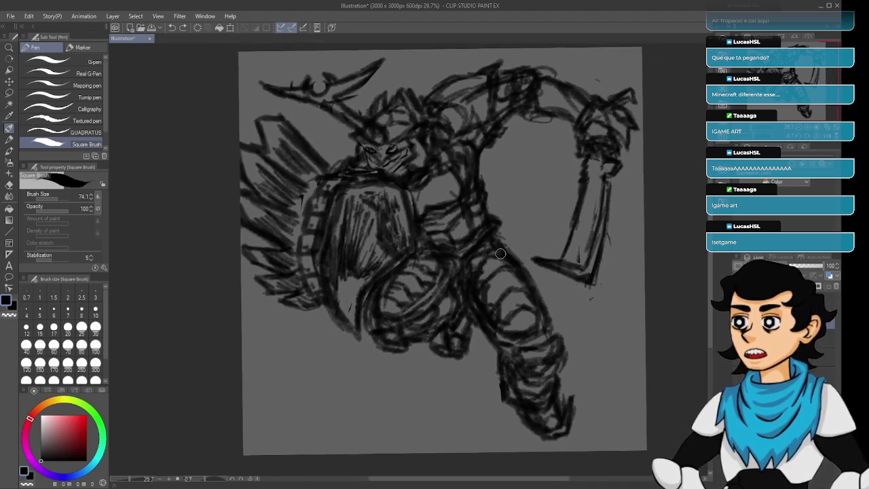
key(o)
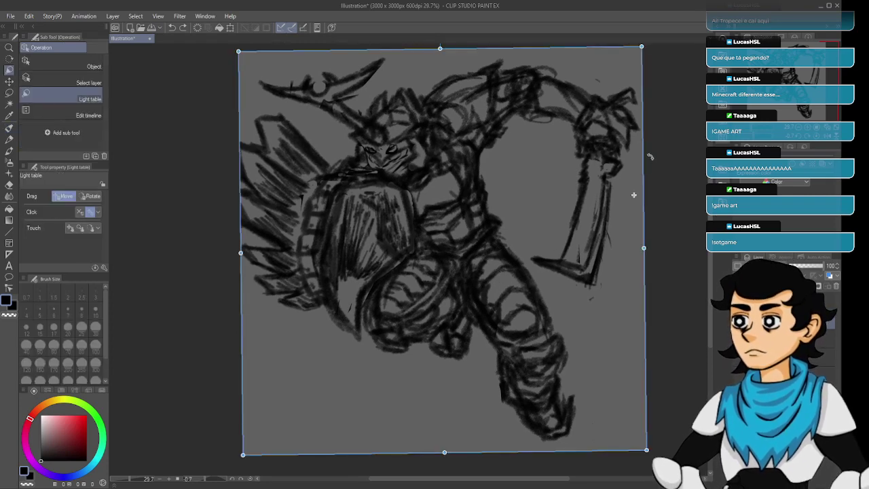
key(m)
mouse_move(632, 51)
mouse_down()
mouse_move(406, 31)
mouse_move(317, 152)
mouse_move(185, 271)
mouse_move(189, 404)
mouse_move(164, 484)
mouse_move(180, 484)
mouse_move(170, 481)
mouse_move(184, 462)
mouse_move(292, 484)
mouse_move(374, 475)
mouse_move(519, 399)
mouse_move(633, 306)
mouse_move(687, 51)
mouse_move(680, 11)
mouse_move(685, 73)
mouse_move(675, 149)
mouse_up()
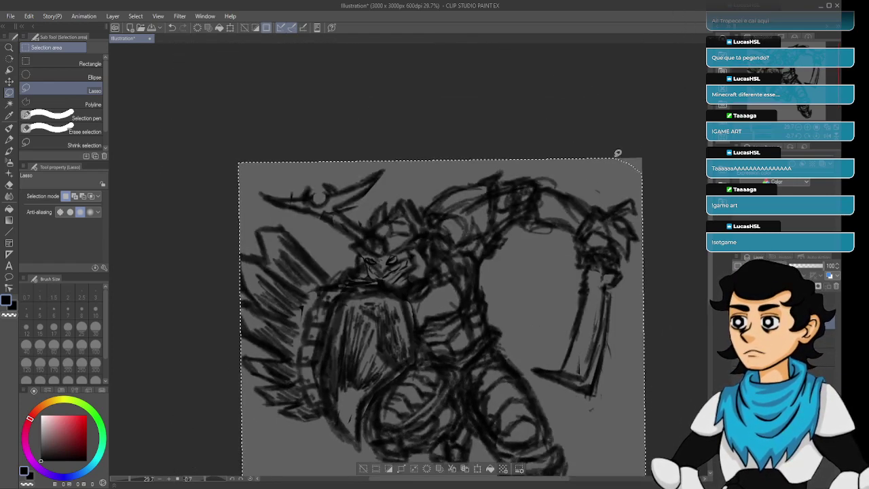
Try scaling the selected sketch down to 94% and repositioning it on the canvas.
key(ctrl+t)
scroll(568, 216, up, 1)
scroll(568, 216, down, 3)
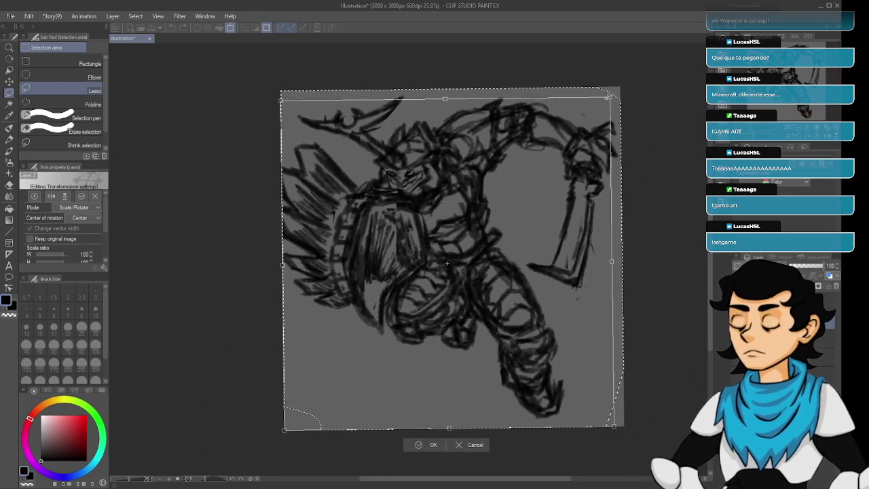
drag(604, 103, 579, 131)
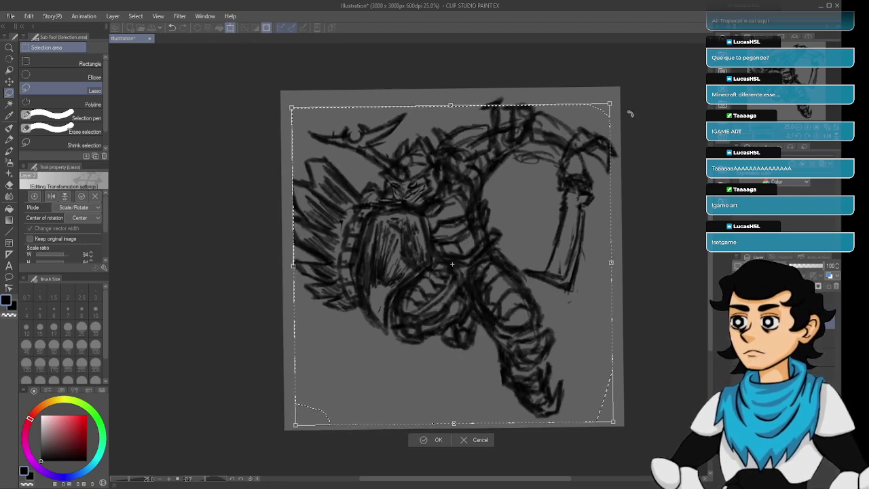
key(ctrl+z)
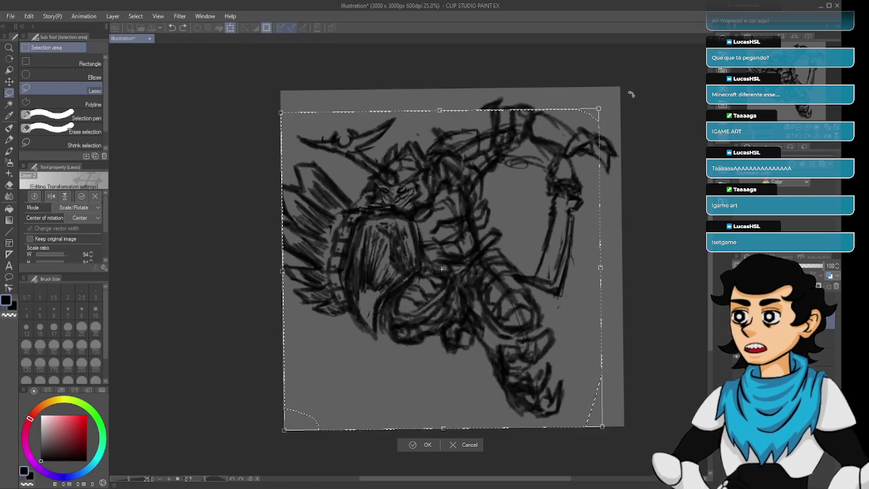
key(ctrl+z)
key(ctrl+z)
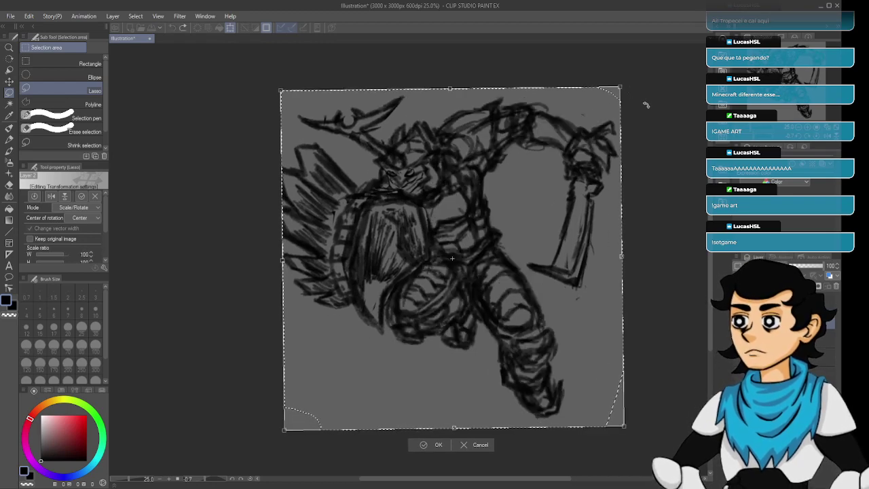
key(Return)
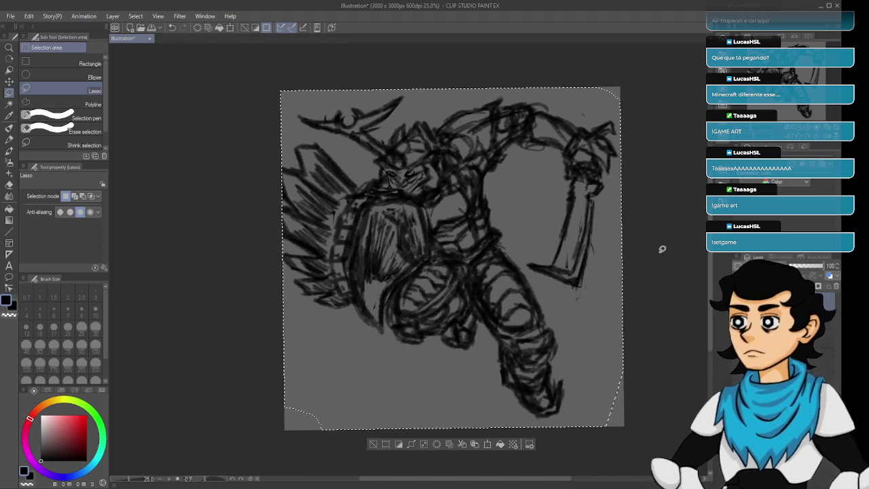
Scale the selected sketch to 97%, shift it to leave a margin beside the shield's spikes, and deselect it.
key(ctrl+t)
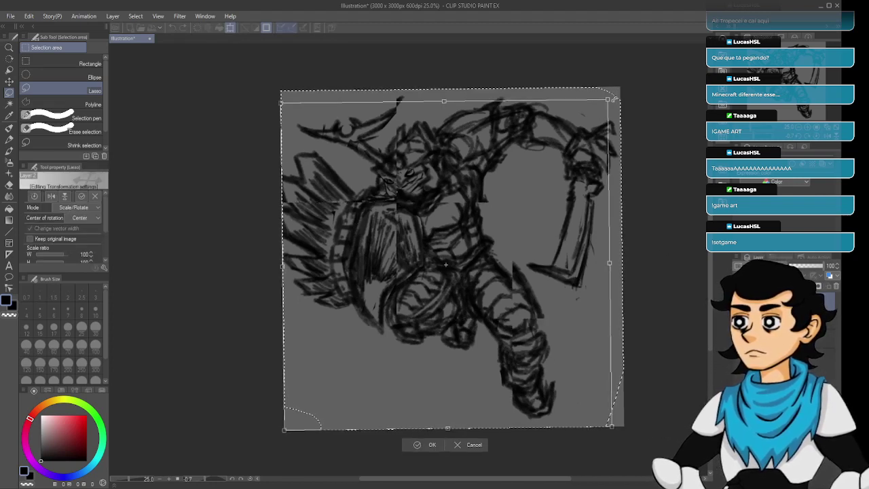
drag(614, 99, 613, 99)
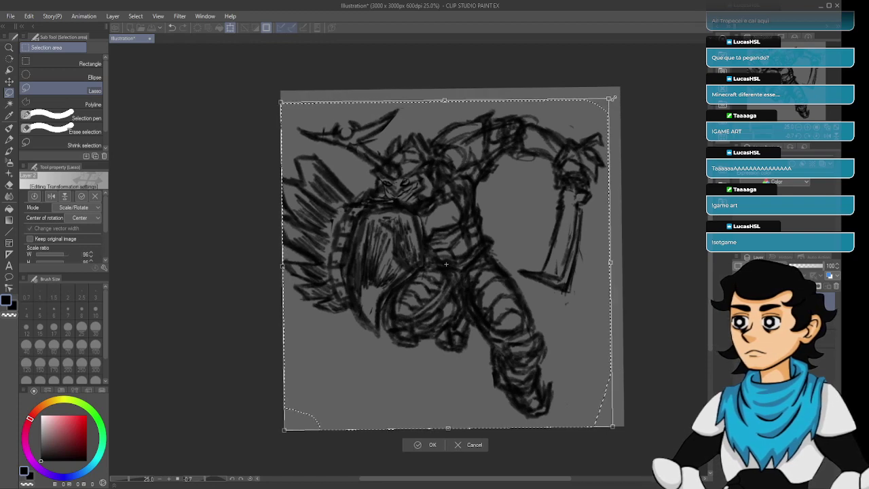
drag(594, 122, 597, 121)
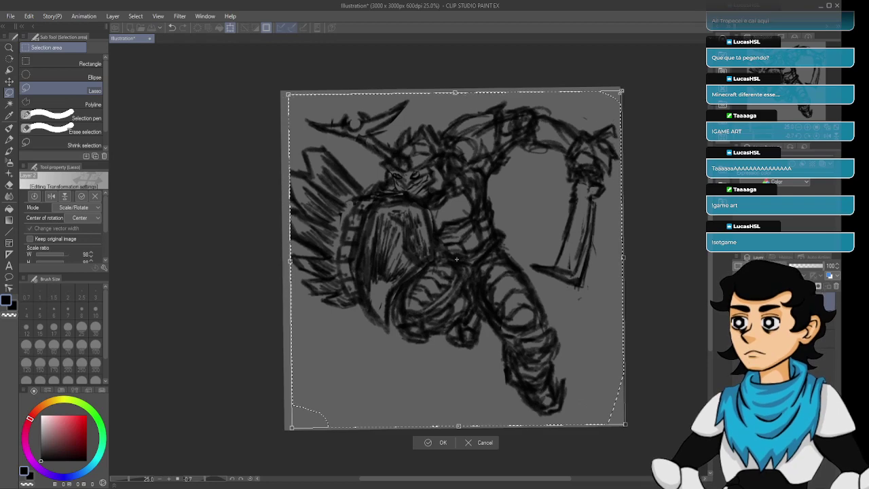
drag(615, 96, 617, 95)
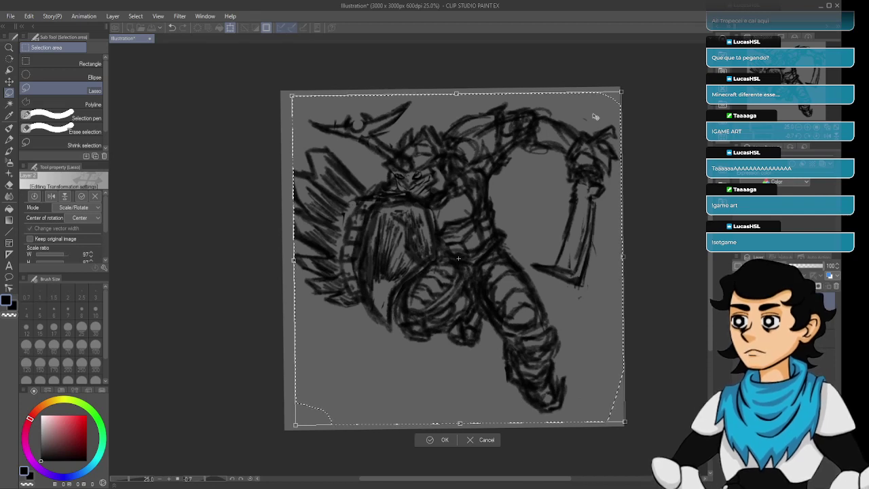
drag(593, 114, 595, 116)
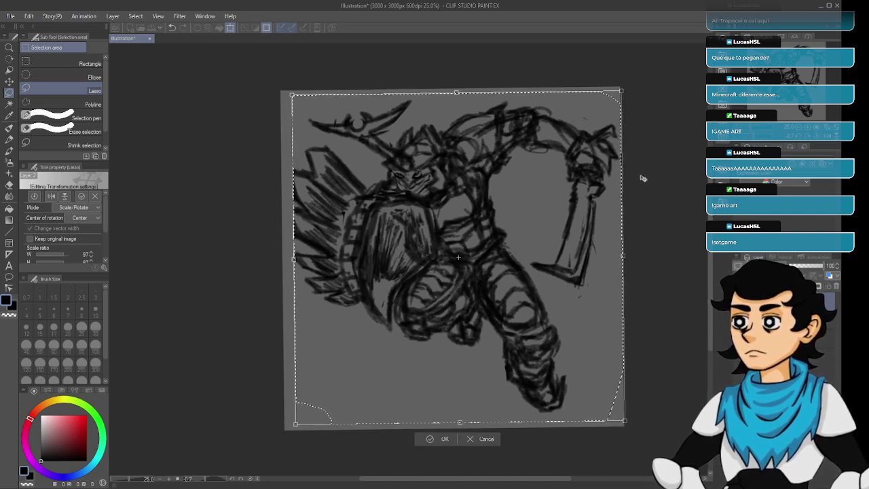
key(Return)
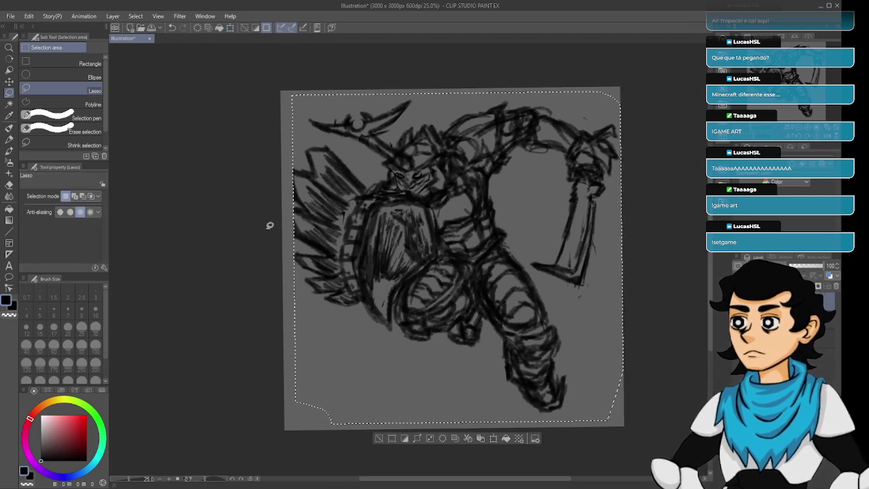
key(ctrl+d)
Extend the cut-off outer spikes of the shield into full points with the Pencil at size 250.
scroll(270, 225, down, 3)
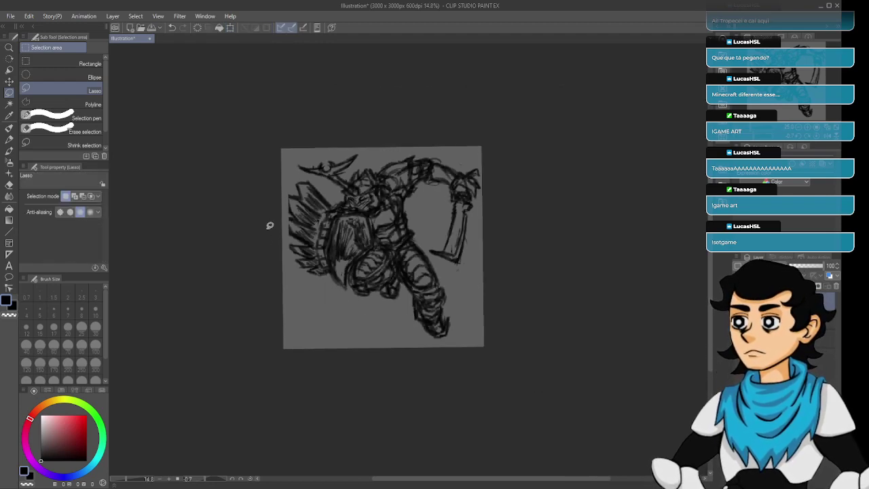
scroll(271, 224, up, 2)
scroll(272, 224, up, 3)
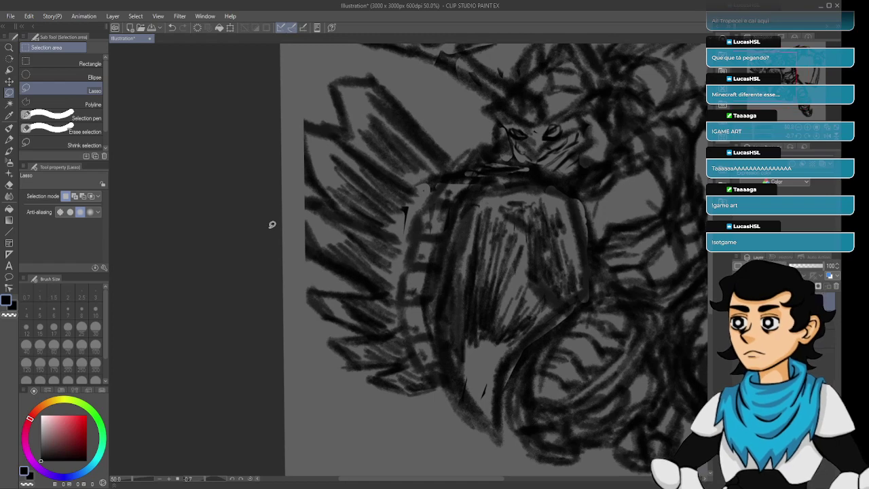
key(b)
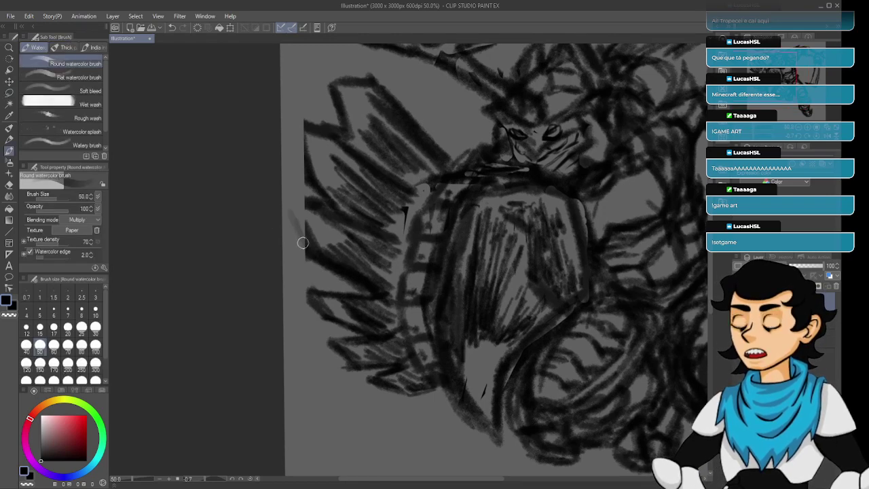
key(p)
key(p)
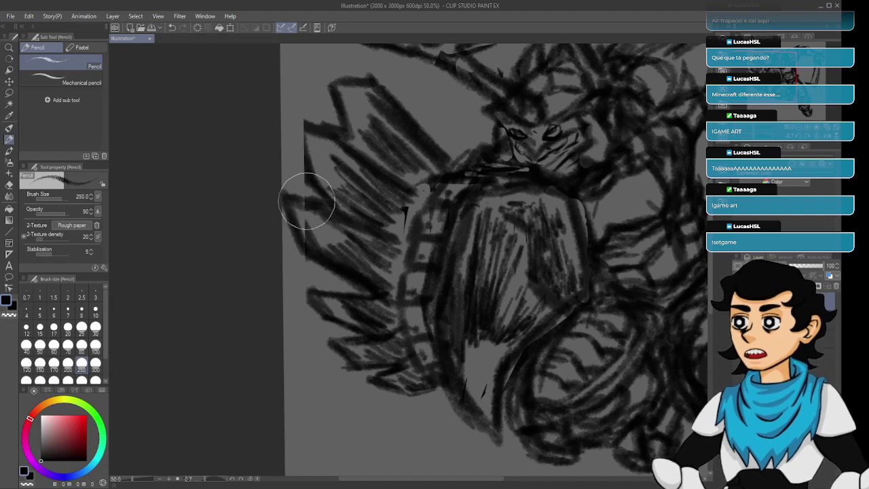
mouse_move(307, 164)
mouse_down()
mouse_move(296, 111)
mouse_move(332, 123)
mouse_up()
key(space)
mouse_move(346, 175)
mouse_down()
mouse_move(382, 230)
mouse_move(337, 195)
mouse_up()
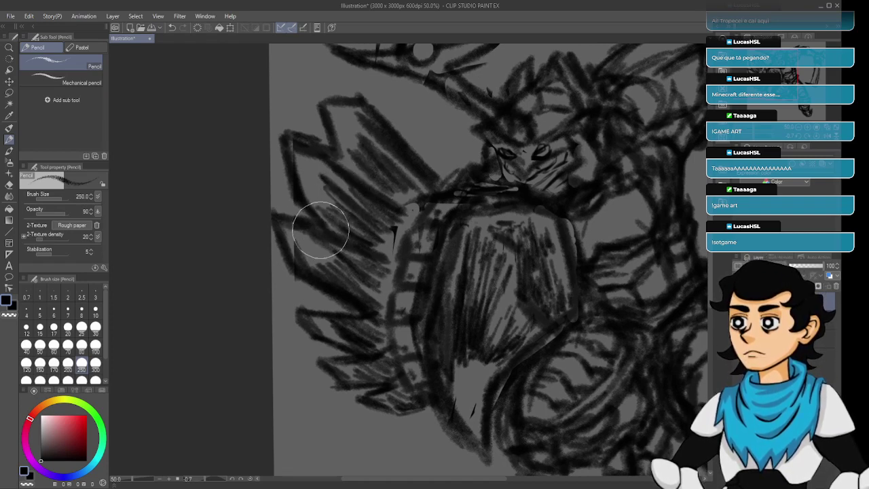
drag(425, 277, 372, 228)
drag(464, 276, 368, 248)
mouse_move(288, 372)
mouse_down()
mouse_move(385, 225)
mouse_move(412, 228)
mouse_up()
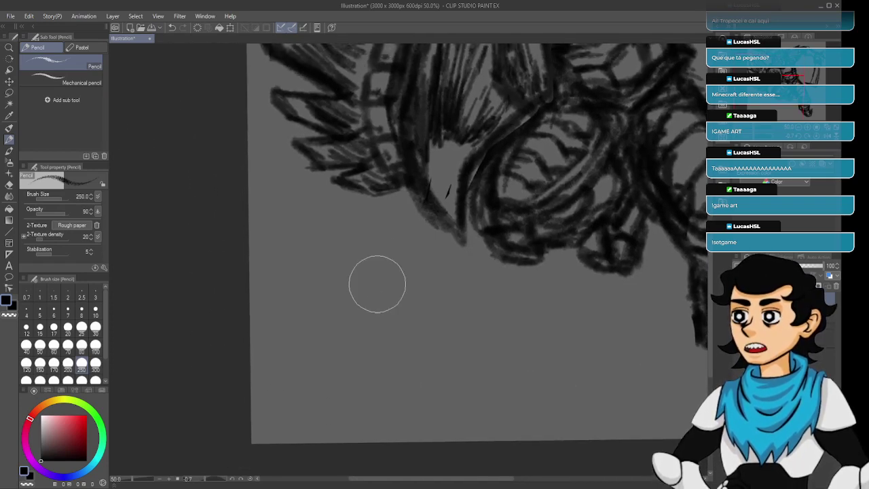
Sketch a ribbed, fan-shaped form with a hooked, downward-pointing tip below the shield's lowest spikes, using the Pencil at size 250.
mouse_move(389, 350)
mouse_down()
mouse_move(401, 305)
mouse_move(396, 368)
mouse_move(415, 419)
mouse_up()
mouse_move(419, 379)
mouse_down()
mouse_move(445, 361)
mouse_move(440, 315)
mouse_move(413, 298)
mouse_move(393, 300)
mouse_move(379, 317)
mouse_move(382, 350)
mouse_move(396, 292)
mouse_move(362, 225)
mouse_move(364, 237)
mouse_move(350, 239)
mouse_move(332, 282)
mouse_move(354, 363)
mouse_move(362, 368)
mouse_move(355, 355)
mouse_move(373, 359)
mouse_move(370, 336)
mouse_move(341, 328)
mouse_move(370, 326)
mouse_move(349, 300)
mouse_move(377, 310)
mouse_move(340, 243)
mouse_move(363, 197)
mouse_move(404, 310)
mouse_move(415, 290)
mouse_up()
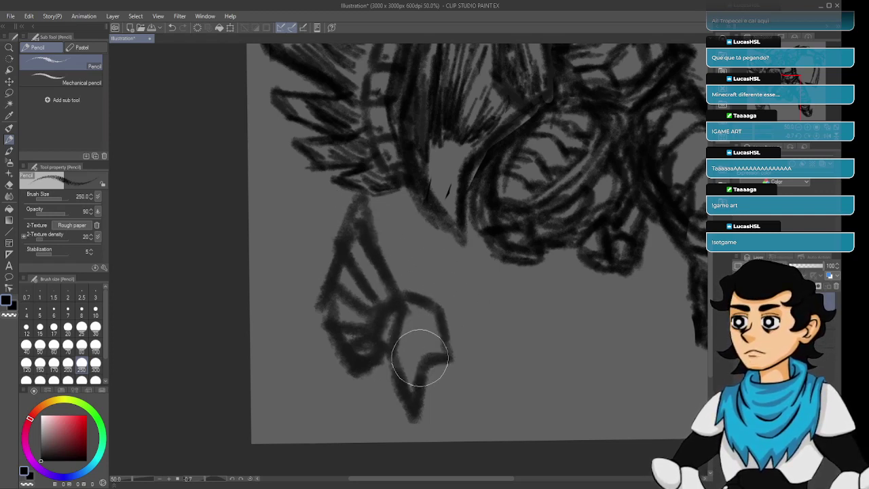
mouse_move(420, 342)
mouse_down()
mouse_move(419, 312)
mouse_move(442, 330)
mouse_move(407, 278)
mouse_up()
scroll(407, 279, down, 2)
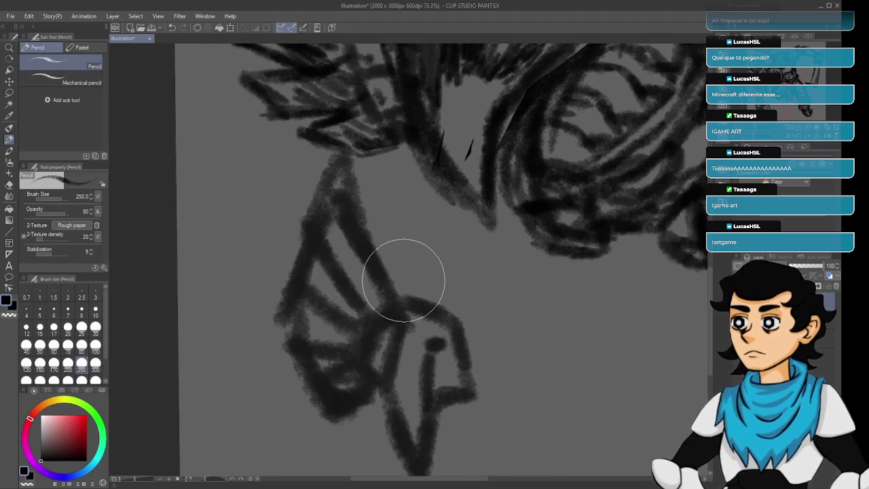
scroll(399, 303, down, 2)
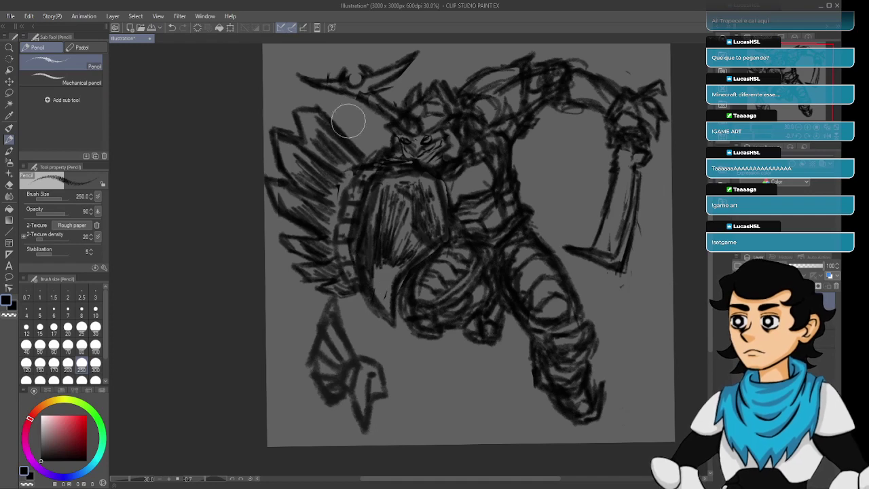
Extend the two uppermost shield spikes into sharper points with the Pencil.
drag(298, 99, 332, 133)
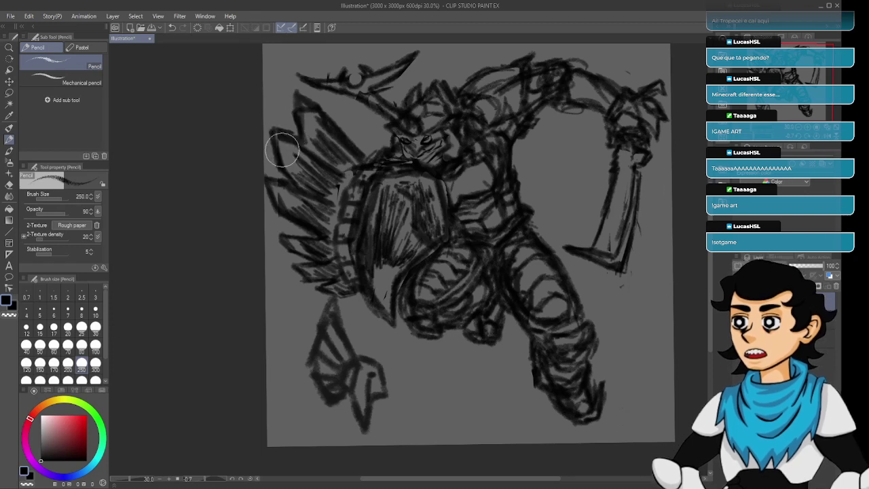
mouse_move(286, 145)
mouse_down()
mouse_move(297, 169)
mouse_move(296, 126)
mouse_move(310, 129)
mouse_move(311, 163)
mouse_up()
drag(364, 144, 372, 176)
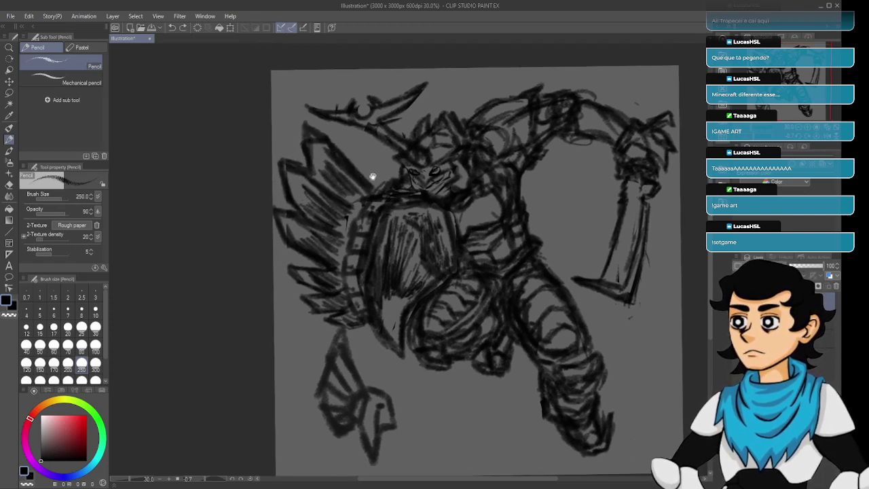
mouse_move(365, 140)
mouse_down()
mouse_move(381, 182)
mouse_move(365, 171)
mouse_up()
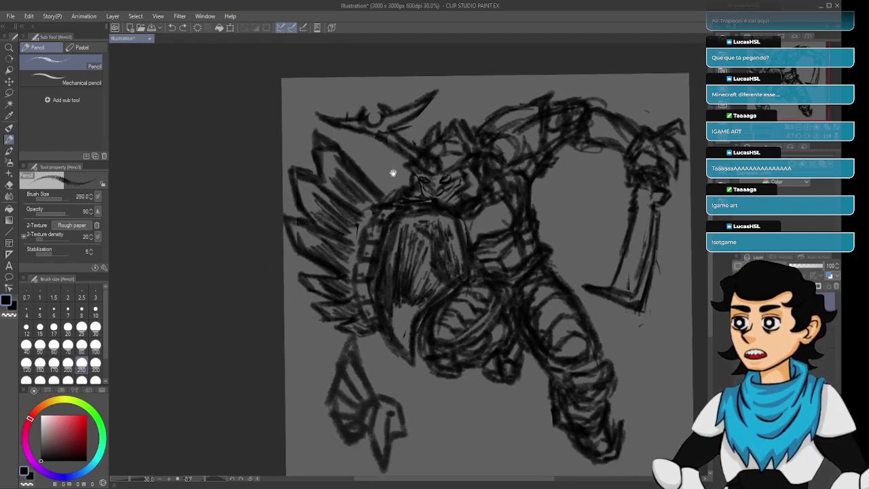
drag(393, 172, 380, 166)
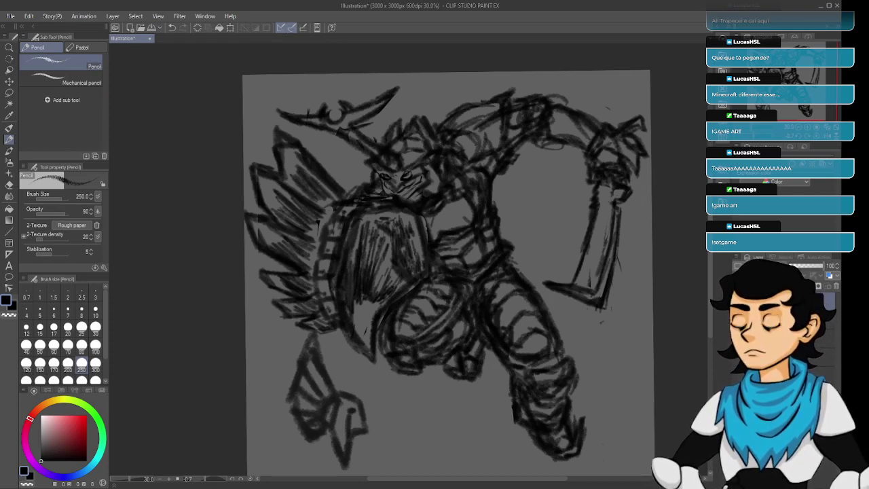
Fade the sketch layer's opacity and ink the shield's lower outer curve down to its tip with the Square Brush at size 74.1.
drag(803, 269, 764, 270)
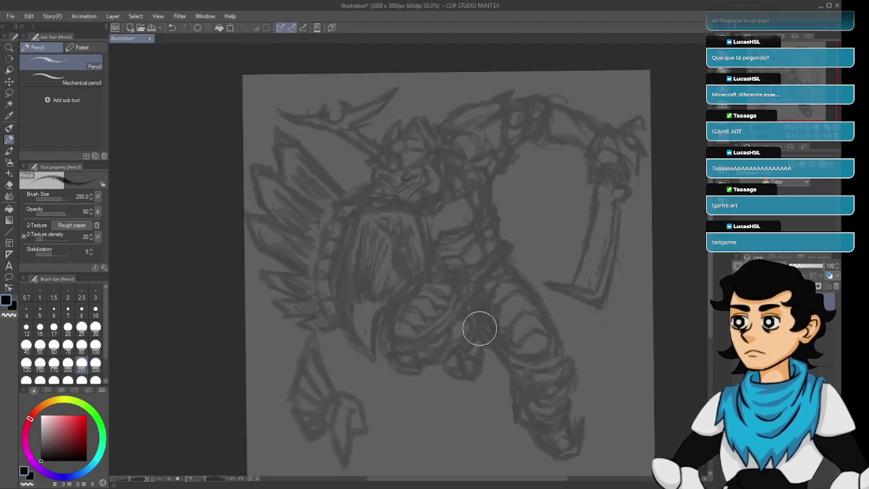
key(p)
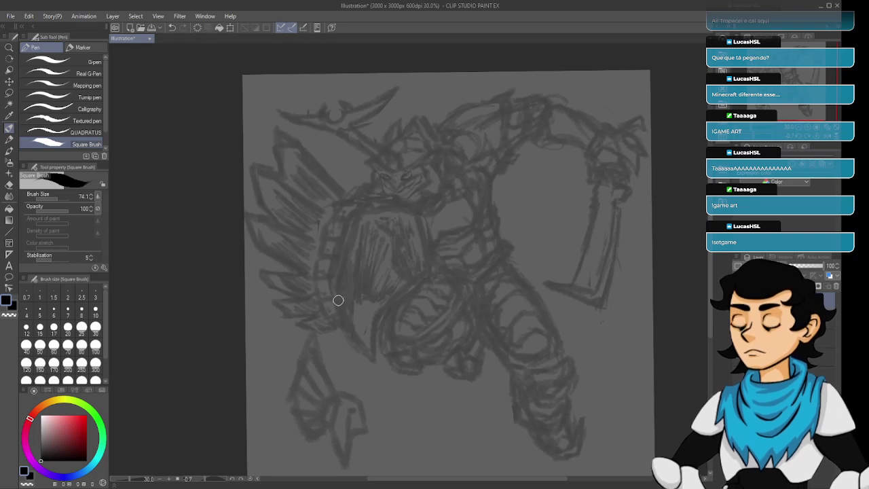
drag(330, 290, 345, 333)
key(ctrl+z)
drag(331, 292, 351, 331)
key(ctrl+z)
key(ctrl+z)
key(ctrl+z)
drag(333, 289, 366, 349)
key(ctrl+z)
drag(342, 324, 372, 358)
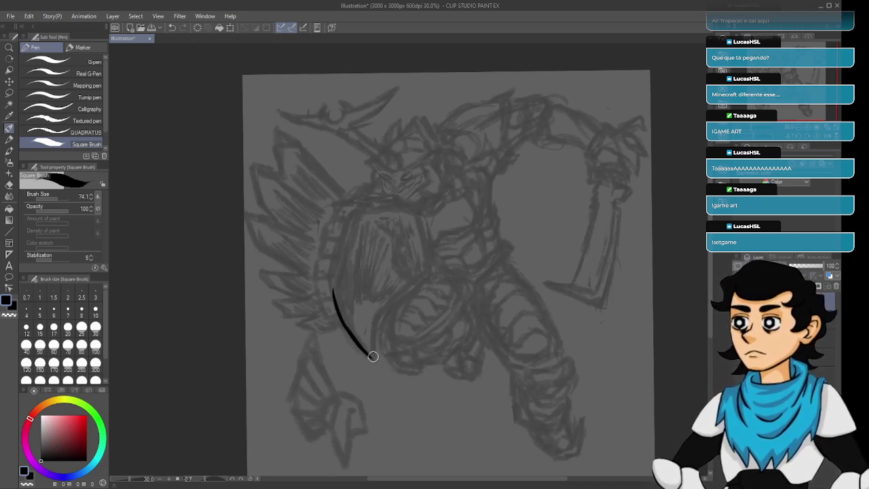
Ink the short edge rising from the shield's bottom tip to the notch beside the knee.
drag(372, 357, 374, 326)
key(ctrl+z)
key(ctrl+z)
drag(371, 358, 376, 319)
key(ctrl+z)
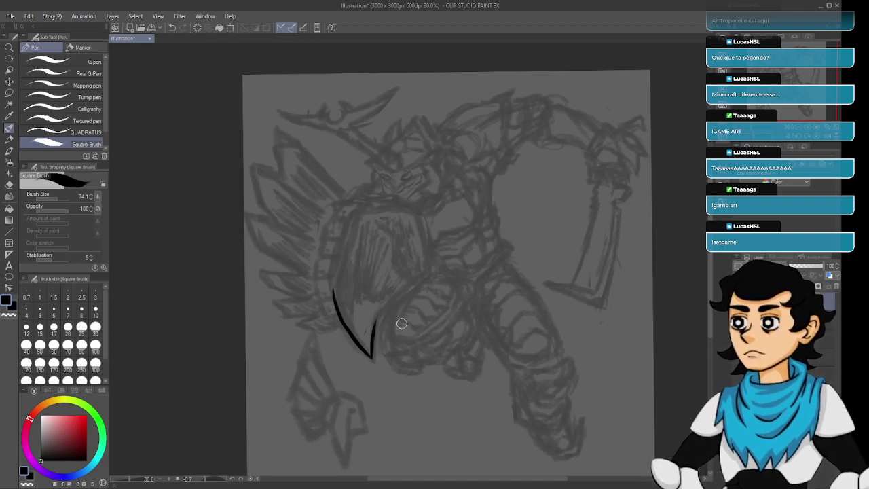
Ink the shield's diagonal lower edge from the notch above the tip up to the corner near the warrior's waist.
drag(374, 325, 405, 293)
key(ctrl+z)
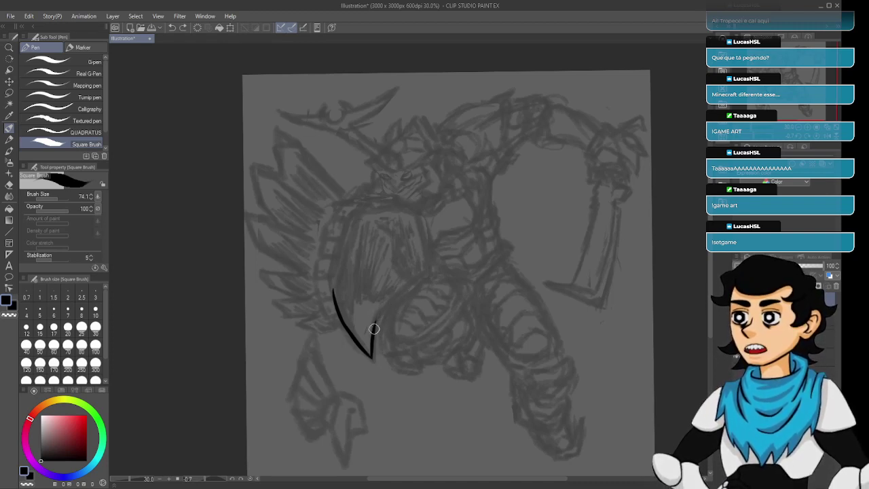
drag(374, 329, 402, 295)
key(ctrl+z)
key(ctrl+z)
drag(374, 325, 405, 293)
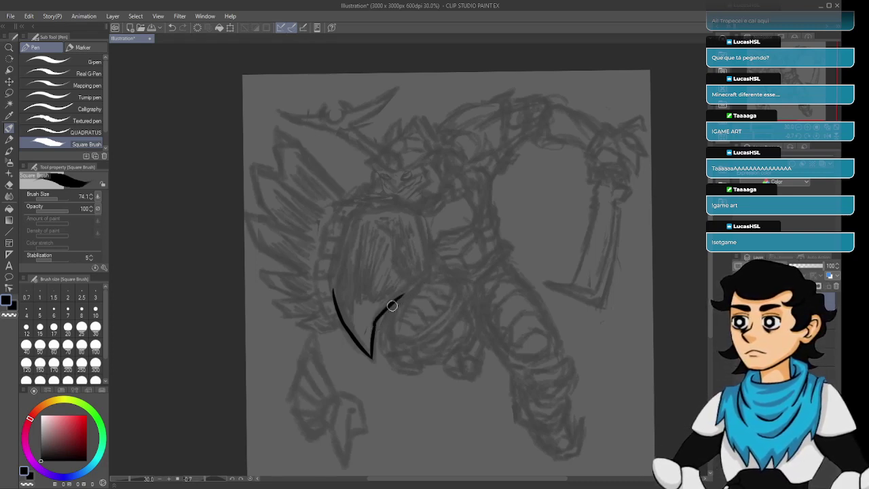
drag(395, 302, 420, 280)
key(ctrl+z)
drag(393, 305, 427, 273)
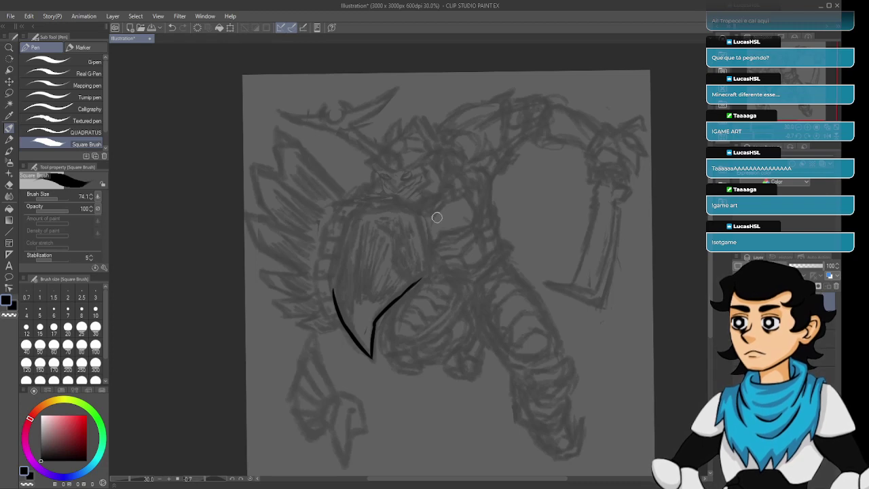
Ink the shield's side edge nearest the torso and the curved top edge below the warrior's chin.
mouse_move(417, 232)
mouse_down()
mouse_move(420, 266)
mouse_move(418, 216)
mouse_up()
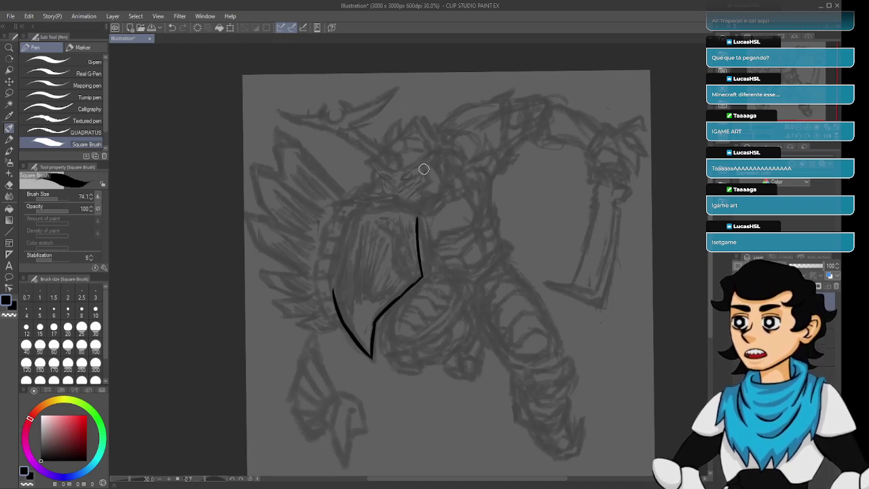
mouse_move(370, 209)
mouse_down()
mouse_move(416, 221)
mouse_move(389, 206)
mouse_move(419, 220)
mouse_up()
key(ctrl+z)
key(ctrl+z)
key(ctrl+z)
key(ctrl+z)
key(ctrl+z)
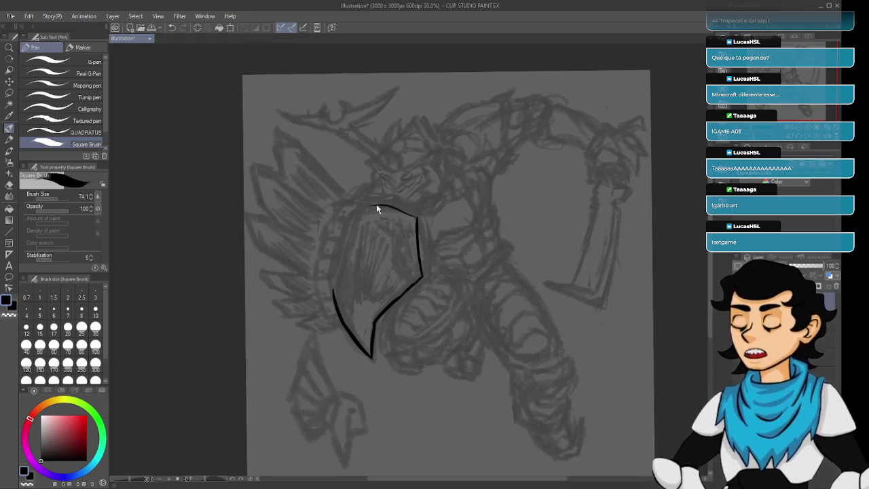
key(ctrl+z)
mouse_move(367, 204)
mouse_down()
mouse_move(412, 215)
mouse_move(396, 229)
mouse_move(414, 260)
mouse_move(404, 238)
mouse_up()
key(ctrl+z)
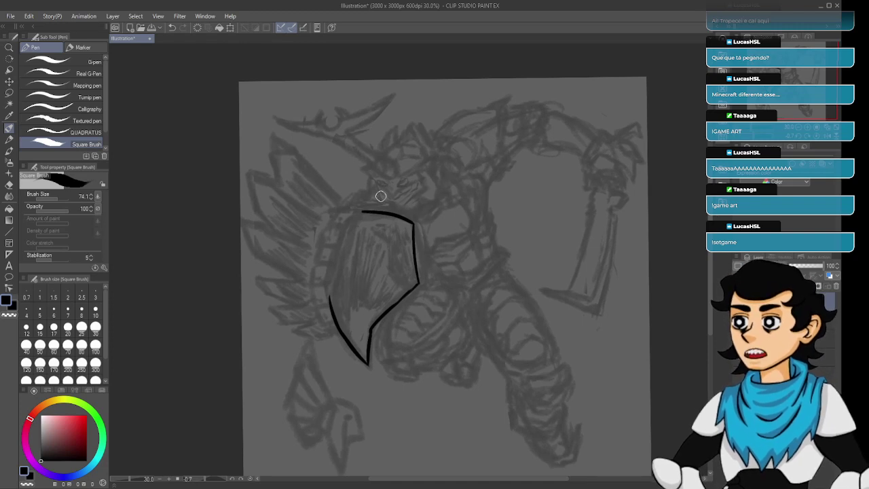
Trim the outer end of the shield's top line with the Hard eraser and ink a short slanted segment continuing the top edge.
key(e)
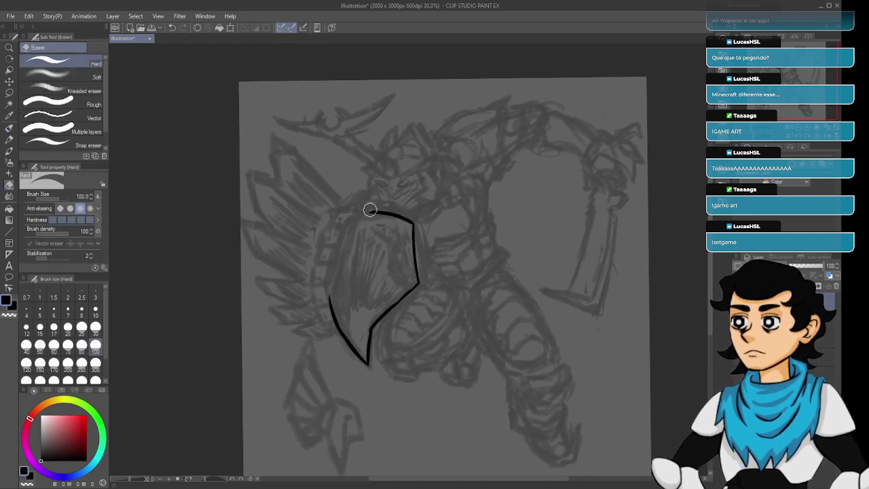
key(p)
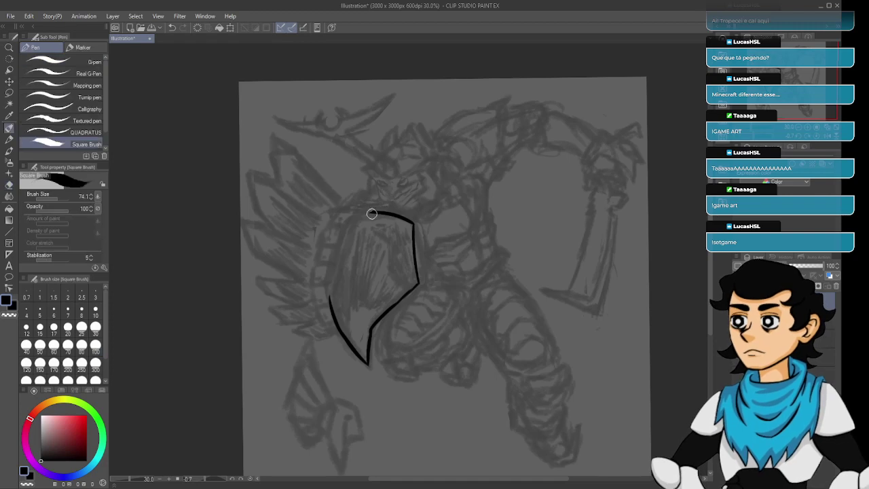
drag(353, 220, 373, 209)
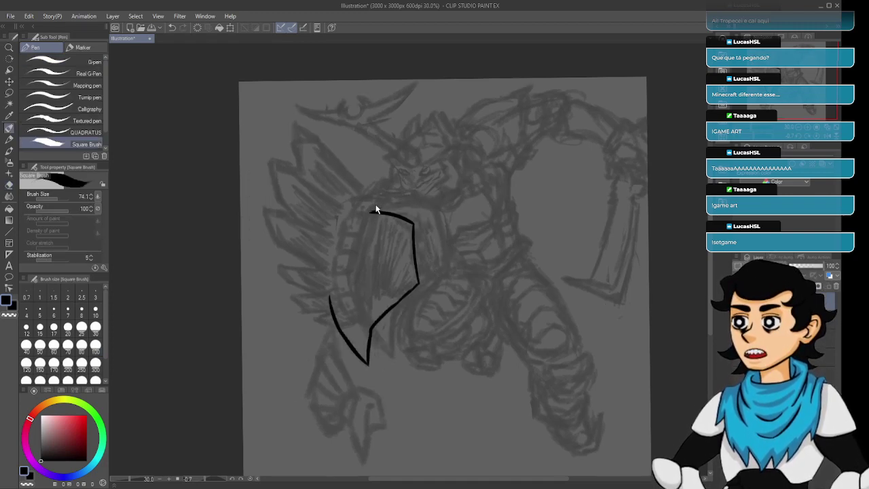
key(ctrl+z)
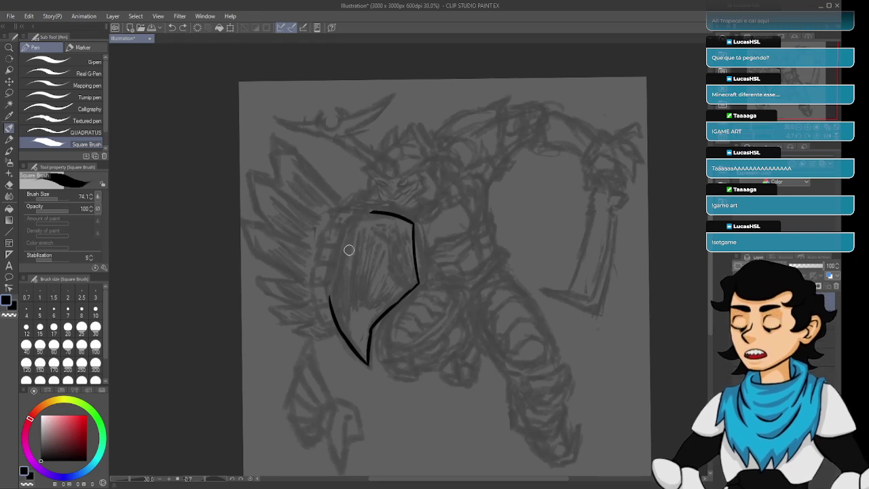
drag(371, 214, 355, 221)
key(ctrl+z)
key(ctrl+z)
key(ctrl+z)
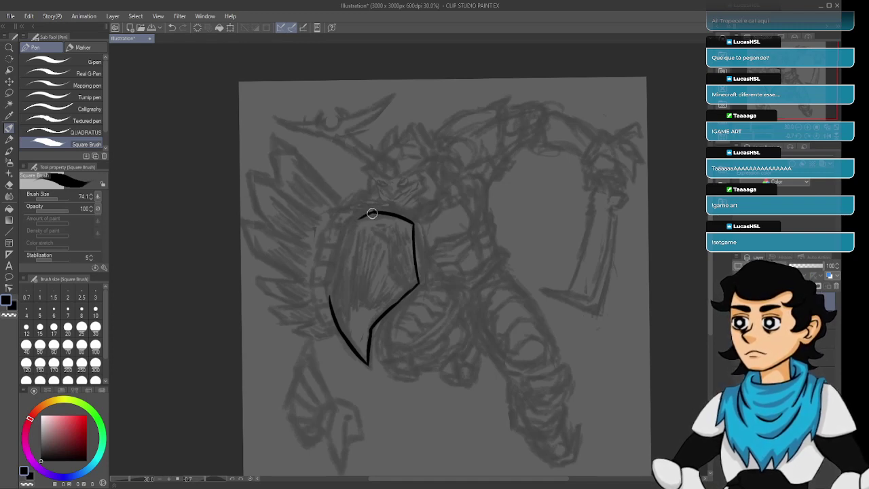
key(ctrl+z)
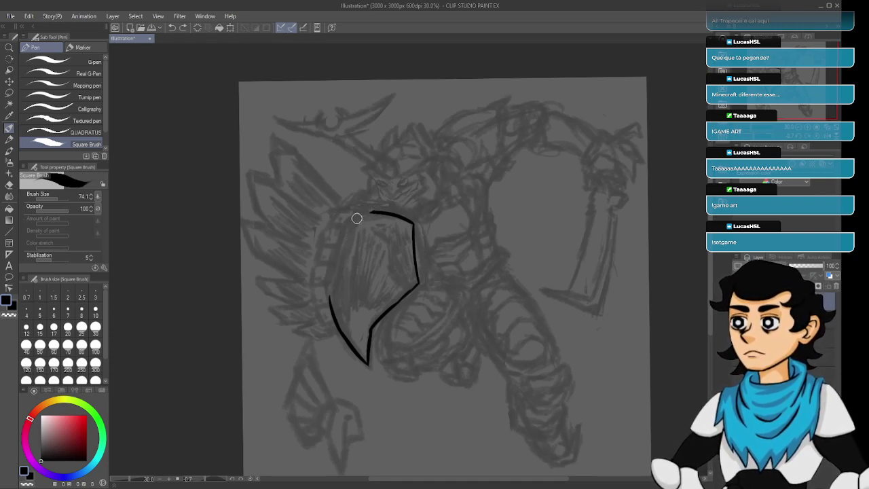
drag(357, 219, 370, 212)
key(ctrl+z)
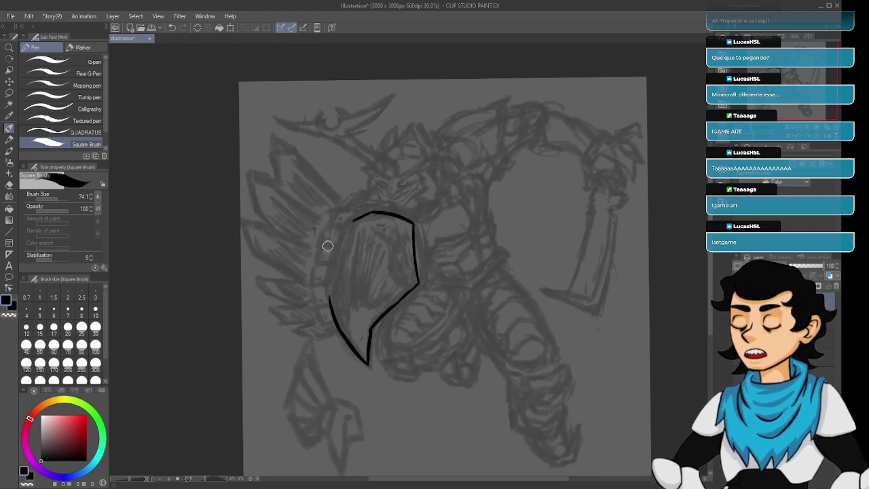
Close the shield's face outline by inking its spike-side edge from the slanted top segment down to the lower curve.
drag(335, 256, 354, 218)
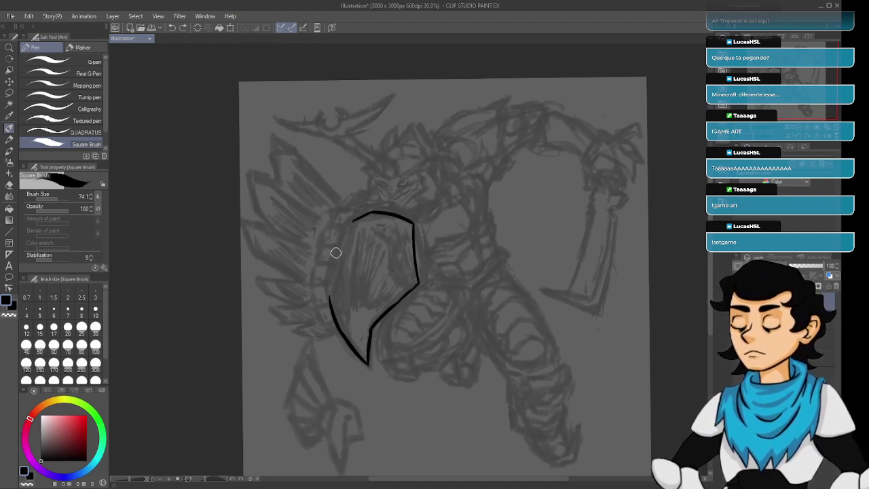
drag(336, 252, 352, 224)
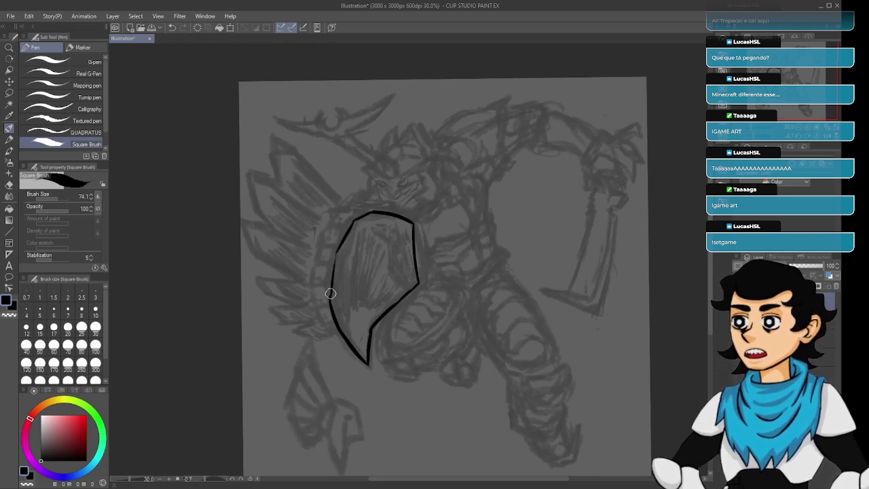
mouse_move(335, 251)
mouse_down()
mouse_move(329, 298)
mouse_move(337, 252)
mouse_up()
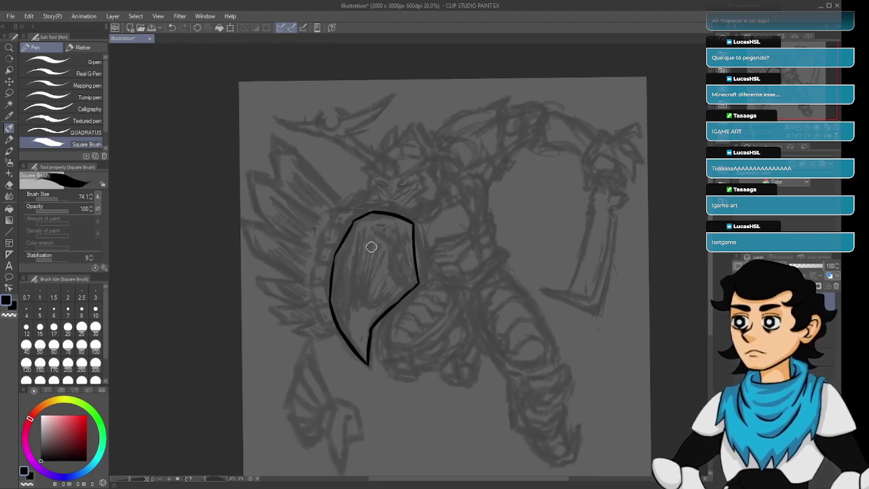
Ink the lower segment of the shield's outer rim, slanting into the face outline beside the lowest spikes.
scroll(371, 246, up, 5)
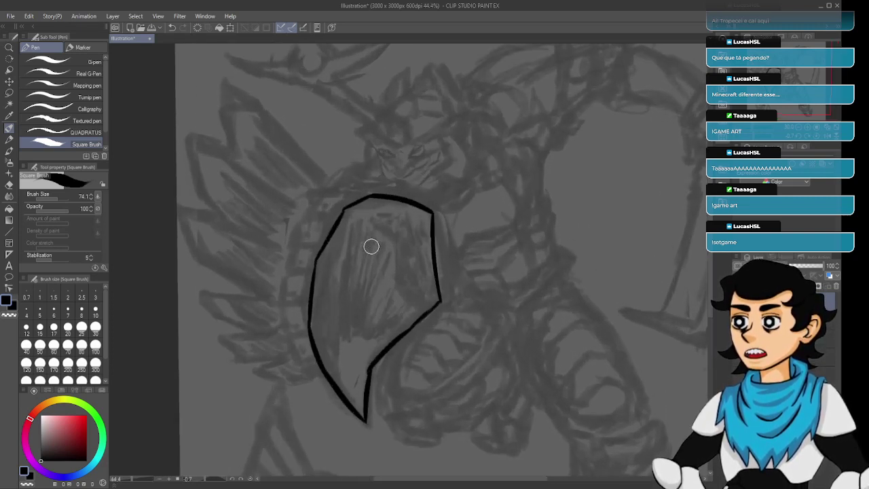
scroll(371, 246, up, 1)
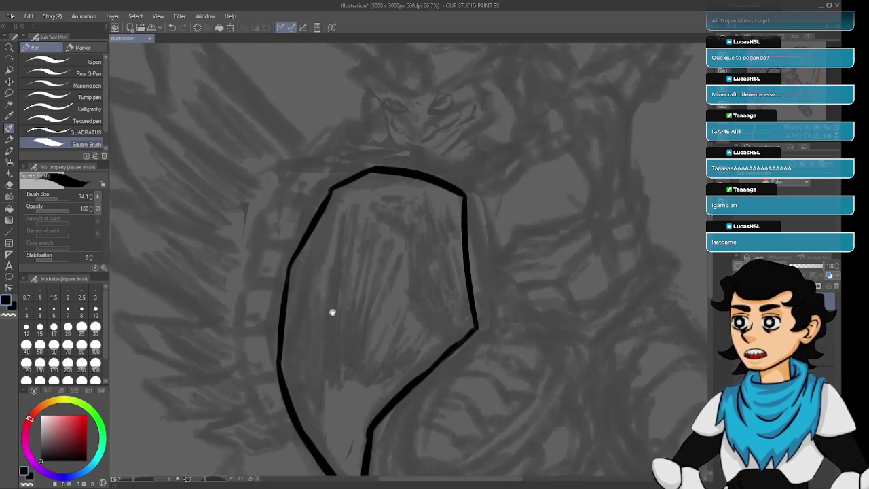
mouse_move(330, 310)
mouse_down()
mouse_move(382, 301)
mouse_move(369, 302)
mouse_up()
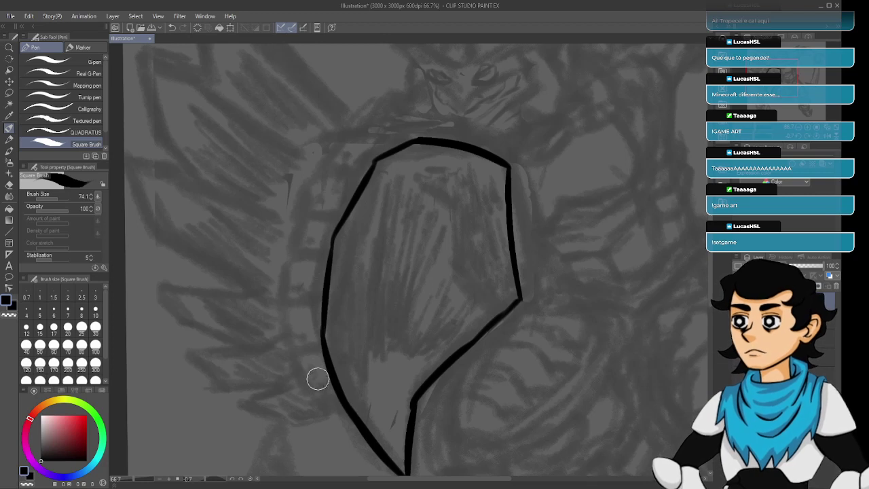
drag(306, 355, 322, 387)
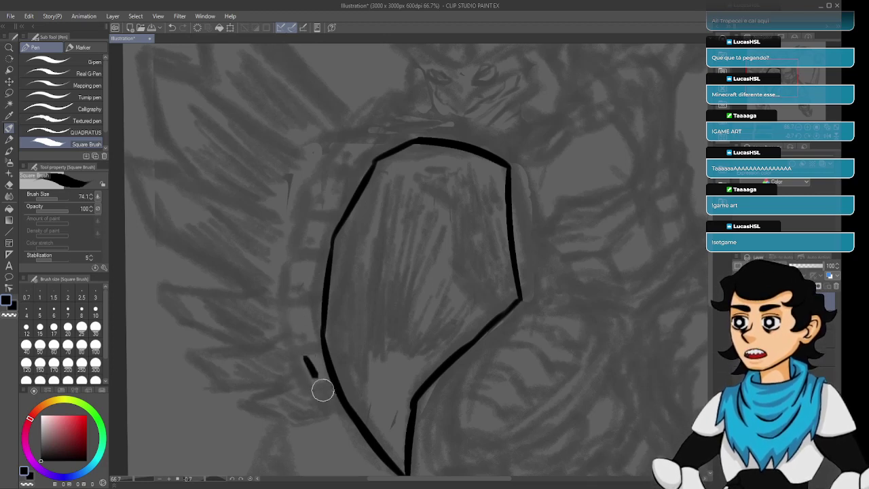
key(ctrl+z)
drag(301, 349, 336, 401)
drag(303, 355, 334, 398)
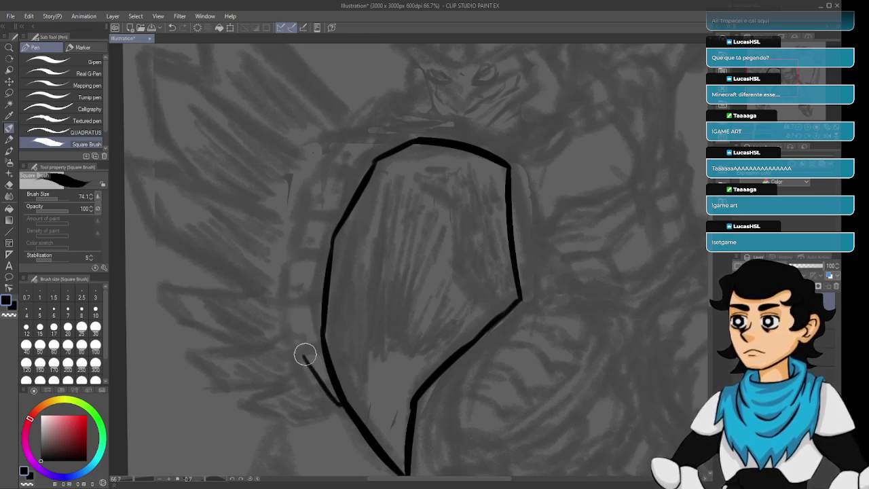
Ink the outer rim line parallel to the shield's spike-side edge, from the lower rim segment up toward the top corner.
drag(304, 353, 302, 279)
key(ctrl+z)
drag(303, 350, 311, 246)
key(ctrl+z)
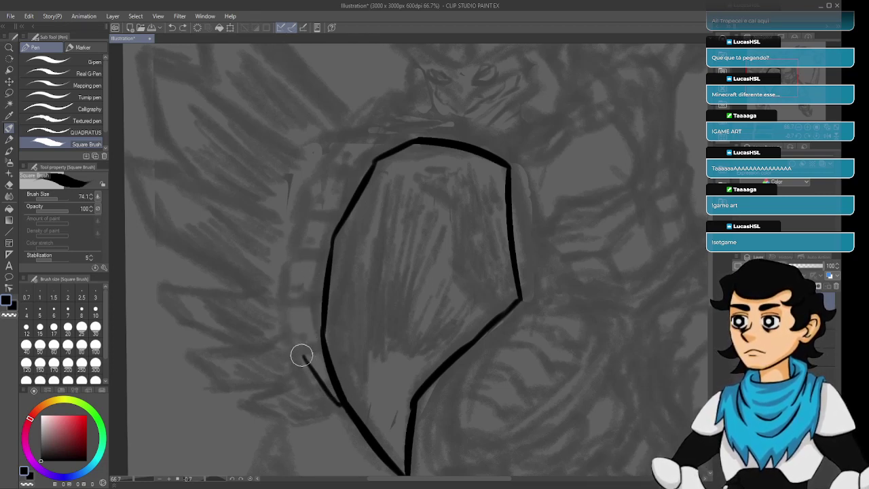
mouse_move(302, 354)
mouse_down()
mouse_move(316, 232)
mouse_move(315, 254)
mouse_move(340, 184)
mouse_move(329, 226)
mouse_move(321, 218)
mouse_move(318, 224)
mouse_move(368, 144)
mouse_up()
key(ctrl+z)
drag(314, 231, 360, 151)
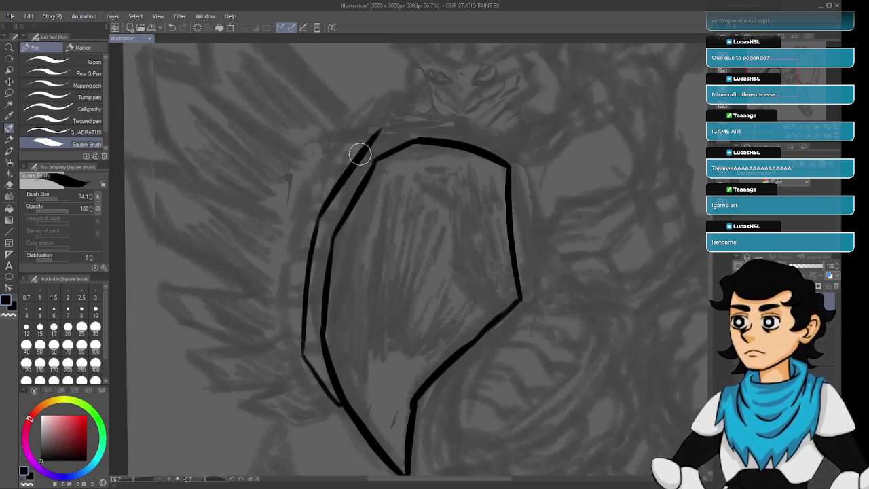
key(ctrl+z)
drag(314, 225, 358, 148)
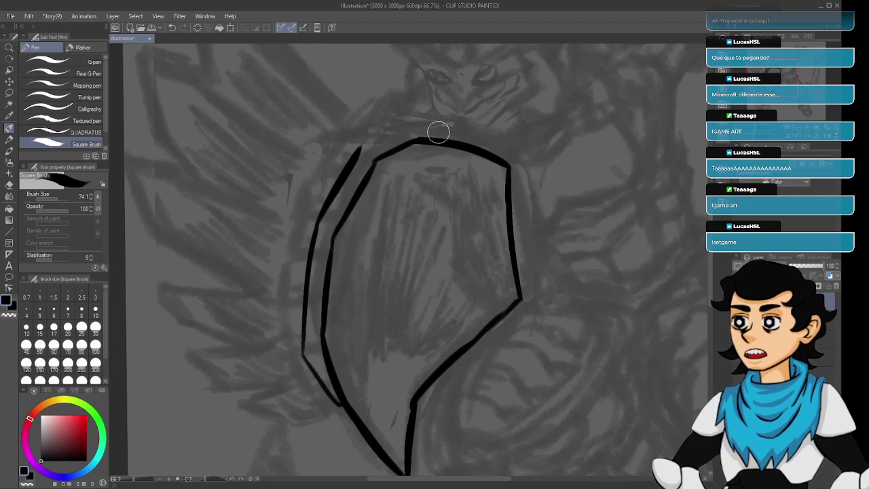
Redraw the upper segment of the outer rim line as a thinner stroke slanting toward the shield's top corner.
key(ctrl+z)
key(ctrl+z)
drag(314, 234, 352, 161)
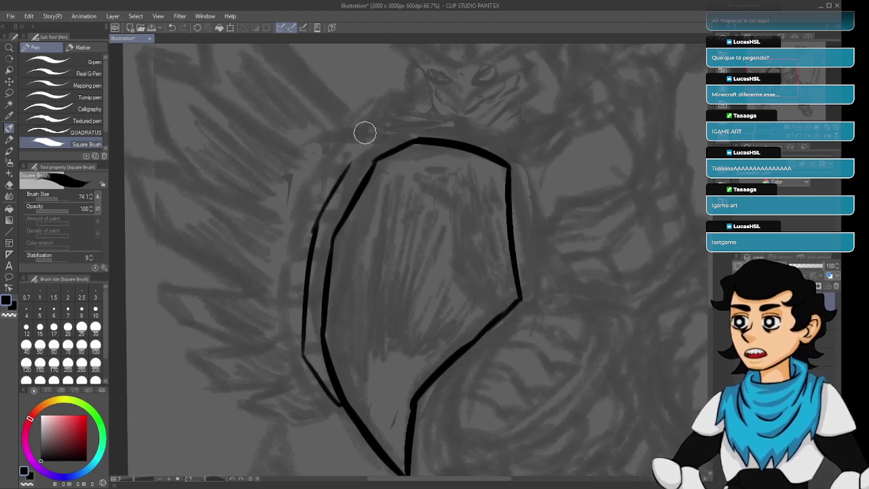
key(ctrl+z)
drag(312, 234, 357, 148)
key(ctrl+z)
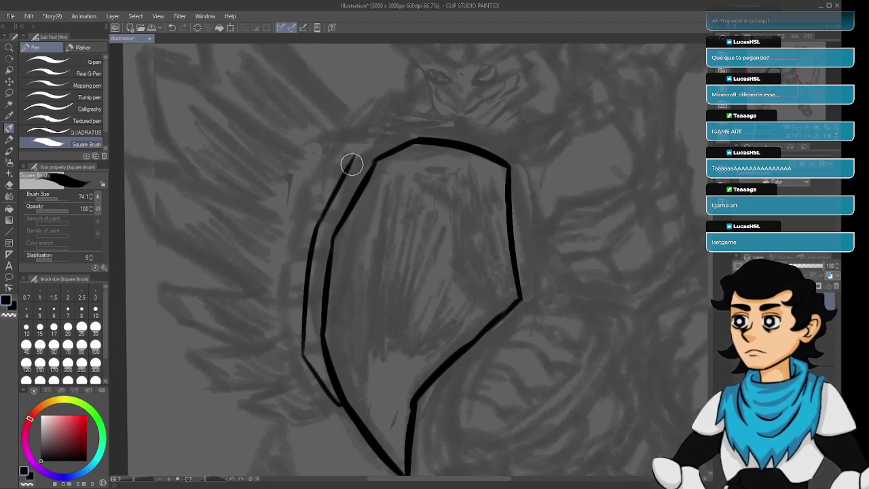
key(ctrl+z)
drag(323, 212, 355, 154)
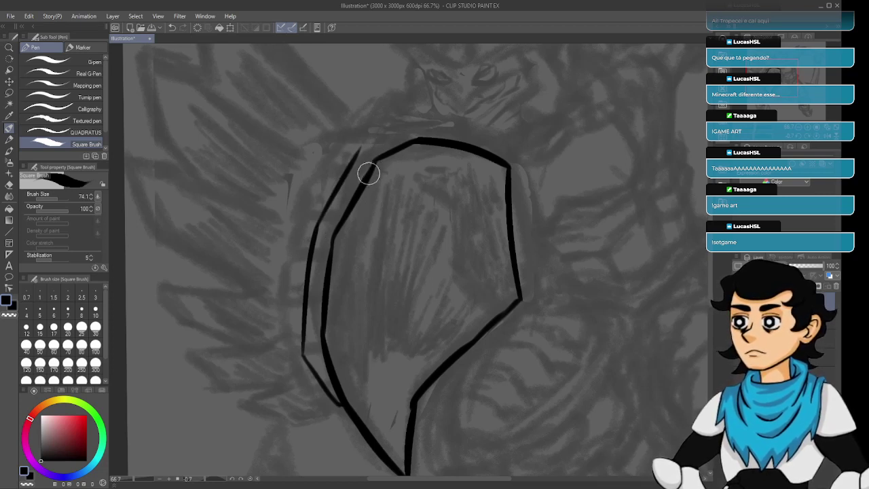
Ink the outer rim's slanted top segment and a short line joining its end to the face's top edge.
mouse_move(385, 148)
mouse_down()
mouse_move(358, 205)
mouse_move(365, 256)
mouse_move(398, 205)
mouse_up()
key(ctrl+z)
drag(325, 247, 390, 212)
key(ctrl+z)
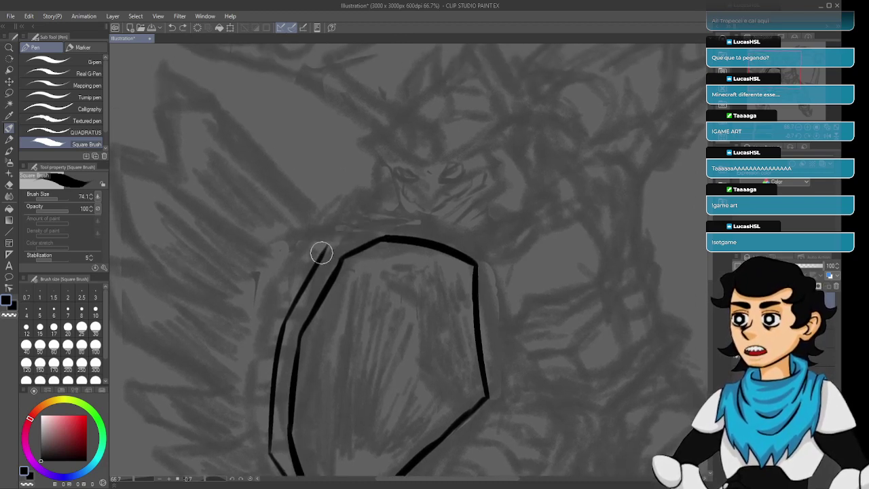
drag(319, 252, 363, 224)
key(ctrl+z)
drag(323, 247, 373, 222)
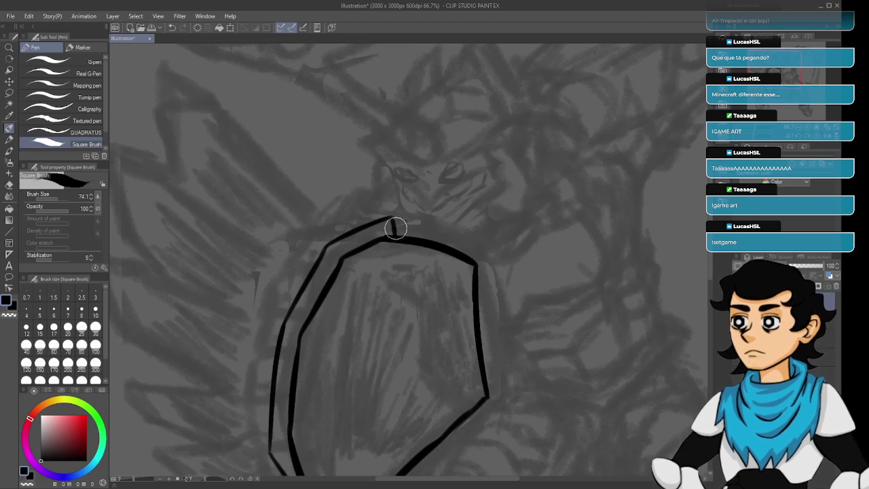
mouse_move(392, 226)
mouse_down()
mouse_move(434, 230)
mouse_move(445, 264)
mouse_move(482, 273)
mouse_move(509, 292)
mouse_move(509, 309)
mouse_move(484, 294)
mouse_move(519, 299)
mouse_move(539, 281)
mouse_move(554, 286)
mouse_move(484, 312)
mouse_up()
key(ctrl+z)
key(ctrl+z)
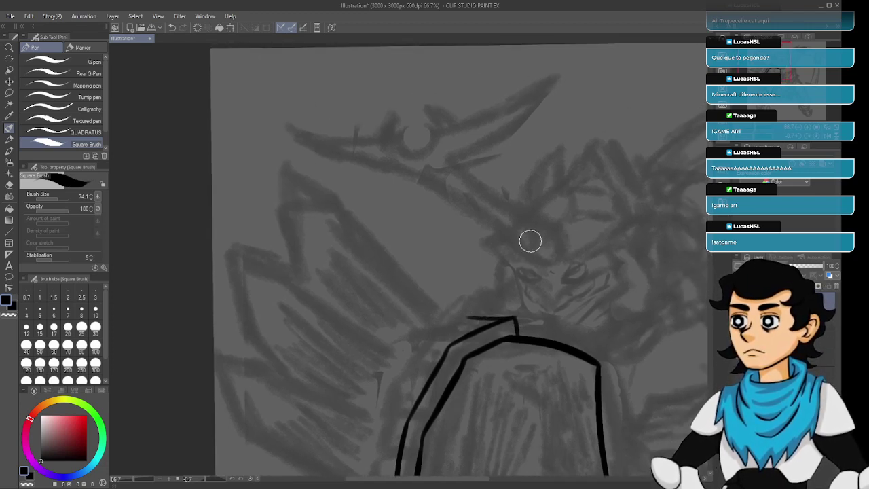
drag(432, 331, 466, 314)
key(ctrl+z)
key(ctrl+z)
key(ctrl+z)
key(ctrl+z)
key(ctrl+z)
key(ctrl+z)
key(ctrl+z)
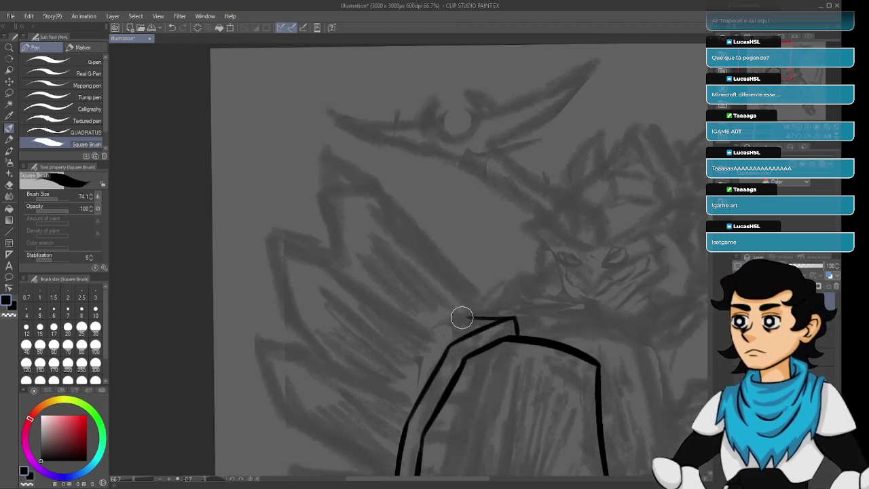
key(ctrl+y)
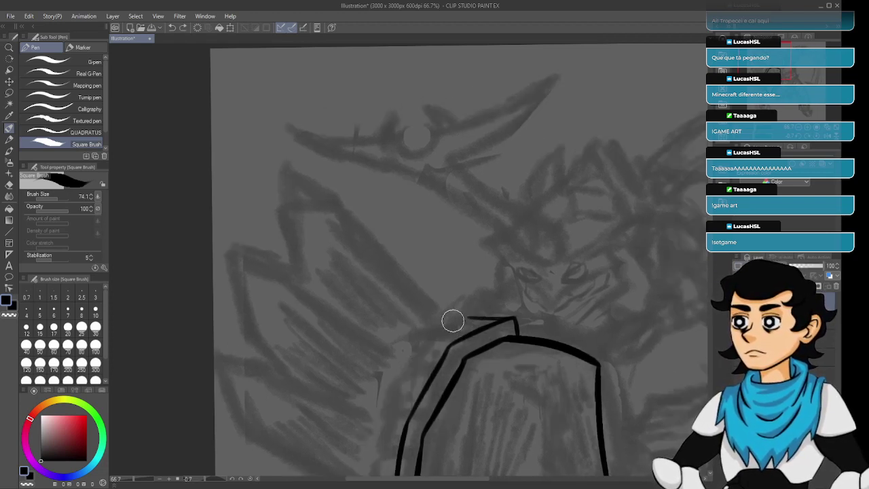
drag(436, 330, 465, 315)
key(ctrl+z)
key(ctrl+z)
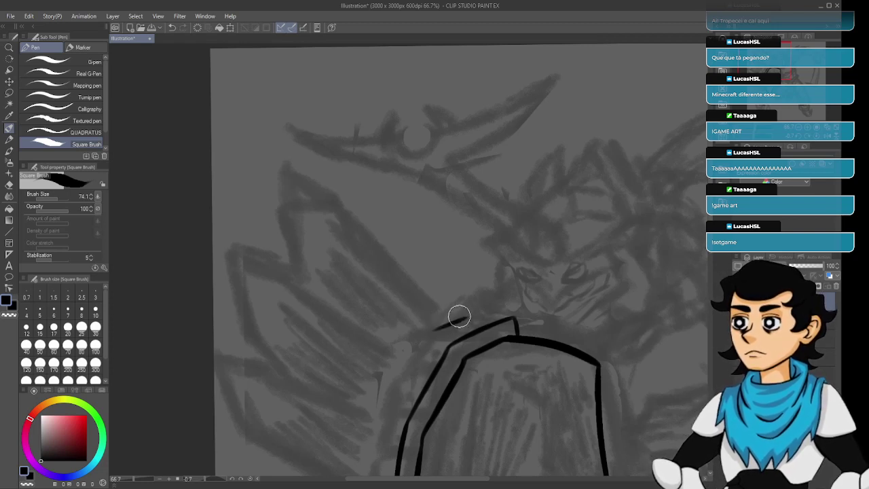
key(ctrl+z)
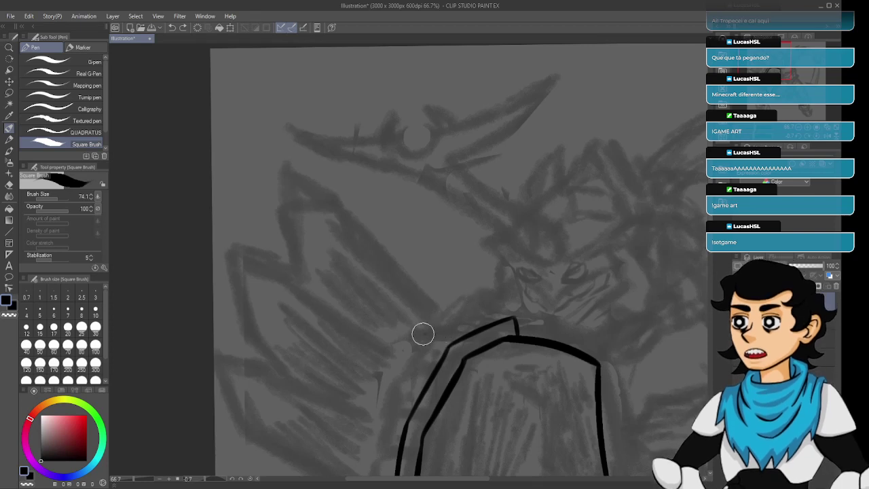
Ink the top line of the shield's side thickness, running outward from the rim's top corner and bending slightly down toward the spikes.
mouse_move(423, 332)
mouse_down()
mouse_move(494, 318)
mouse_move(463, 317)
mouse_move(509, 318)
mouse_up()
key(ctrl+z)
key(ctrl+z)
key(ctrl+z)
key(ctrl+z)
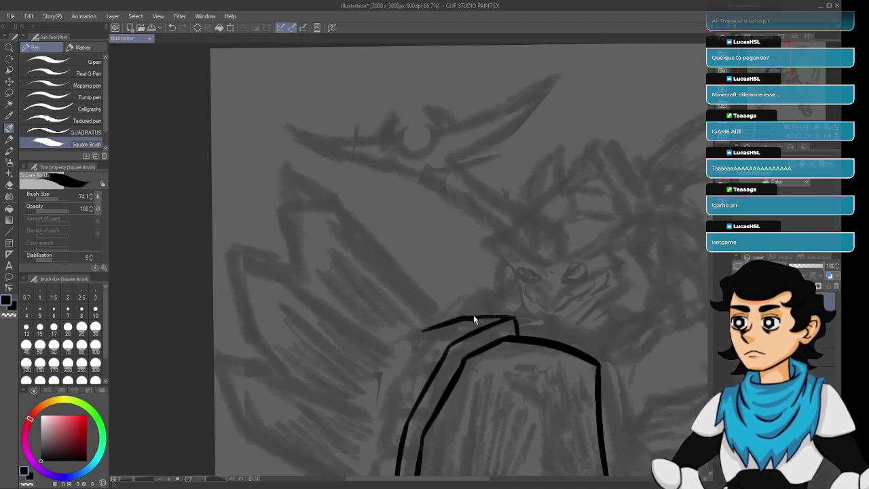
Ink a slanted segment from the outer end of the side's top line down along the base of the upper spikes.
drag(469, 320, 492, 307)
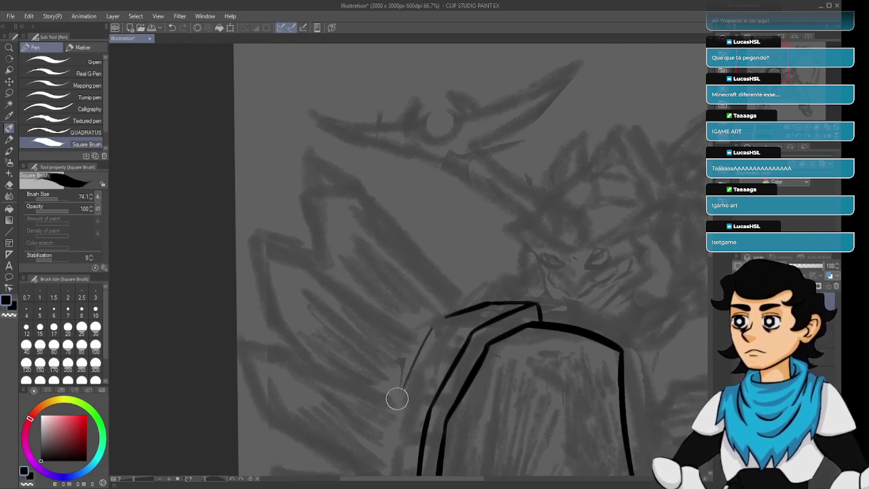
drag(388, 388, 435, 323)
key(ctrl+z)
key(ctrl+z)
key(ctrl+z)
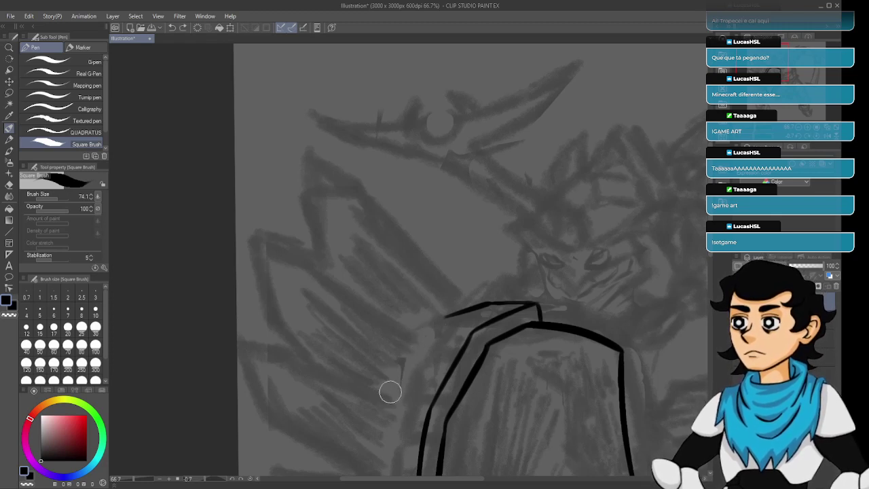
drag(388, 392, 438, 317)
key(ctrl+z)
drag(385, 398, 436, 323)
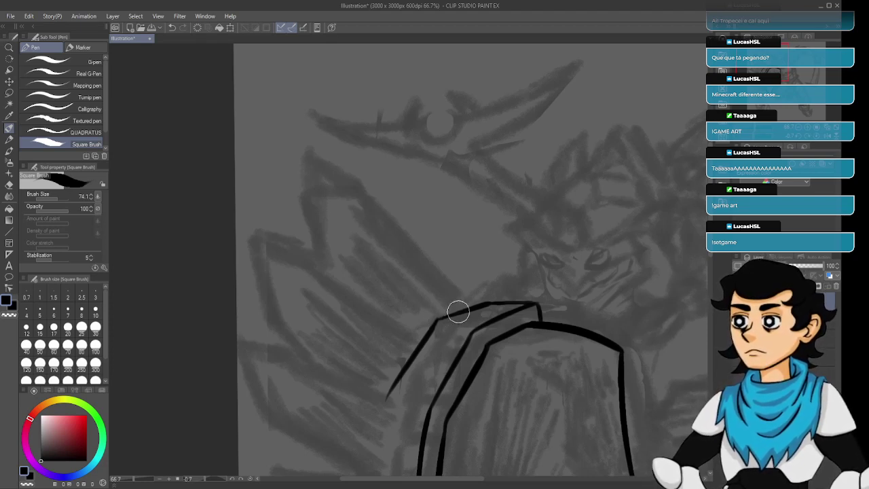
Clean up the bend in the side's top line with the Hard eraser and re-ink it with the Square Brush.
drag(448, 317, 449, 290)
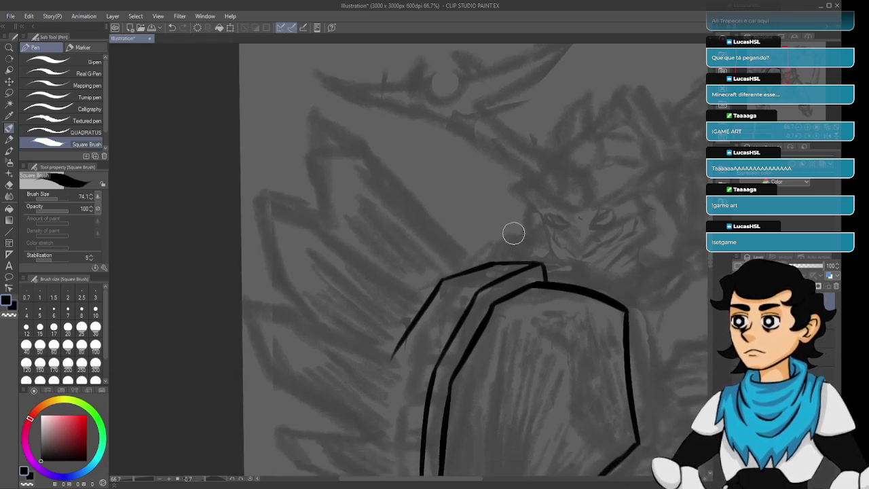
key(e)
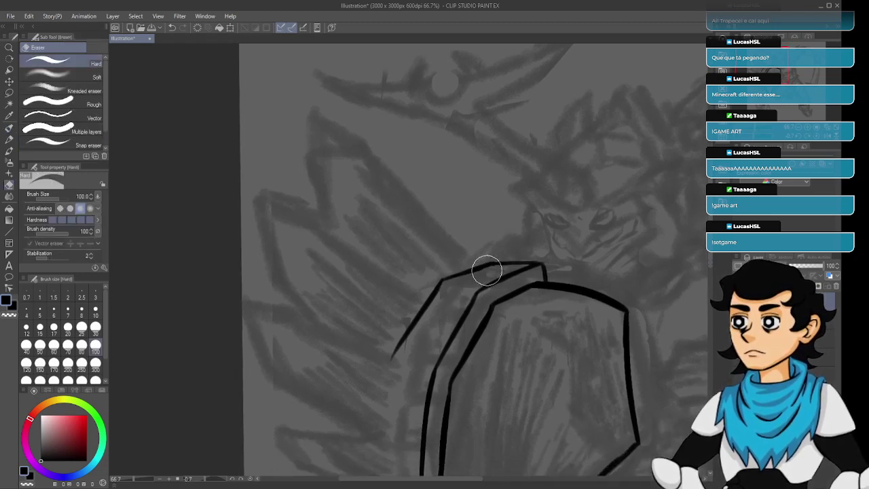
key(ctrl+z)
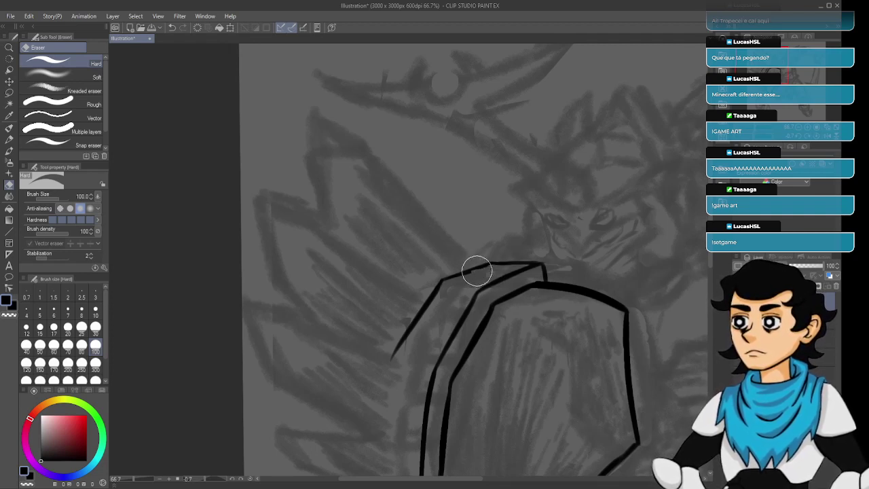
key(ctrl+z)
mouse_move(490, 265)
mouse_down()
mouse_move(462, 277)
mouse_move(481, 271)
mouse_up()
key(ctrl+z)
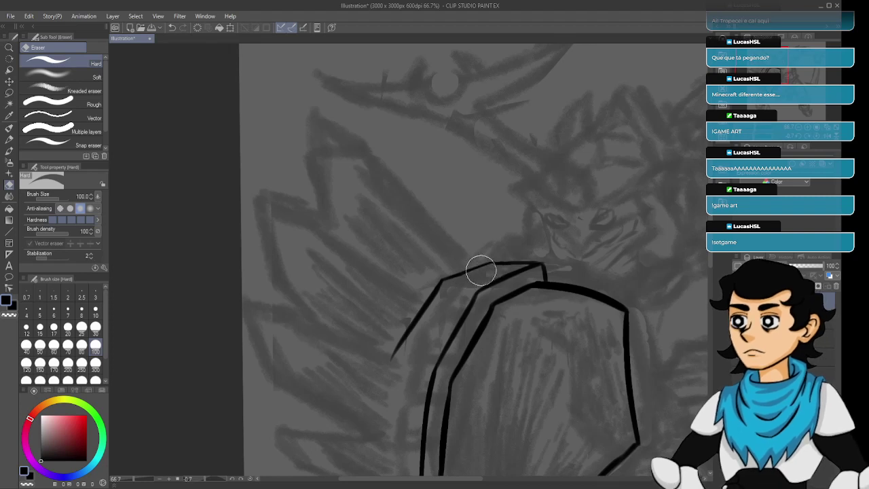
key(p)
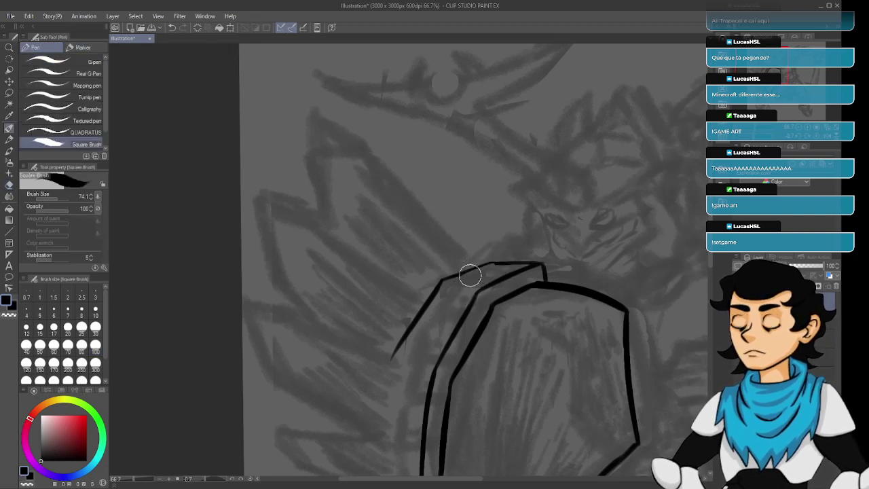
key(ctrl+z)
drag(476, 269, 495, 262)
key(ctrl+z)
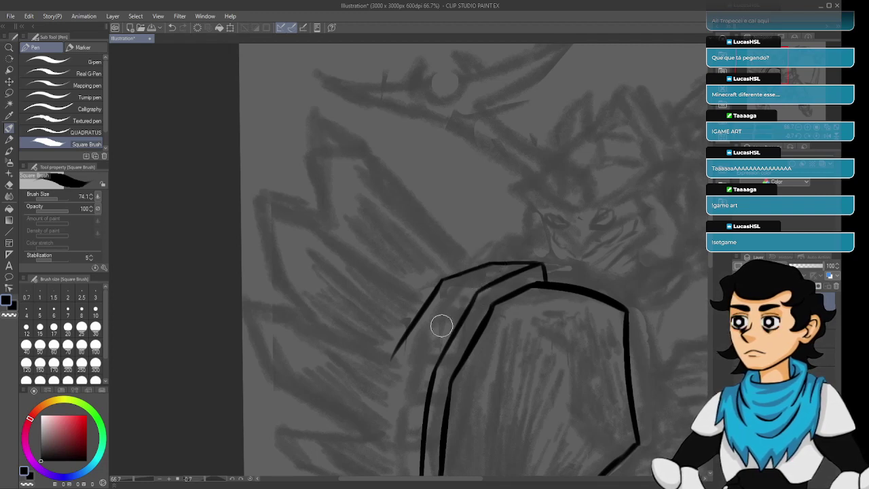
Ink the long outer side line from the end of the slanted segment down toward the lowest spikes.
scroll(431, 323, down, 2)
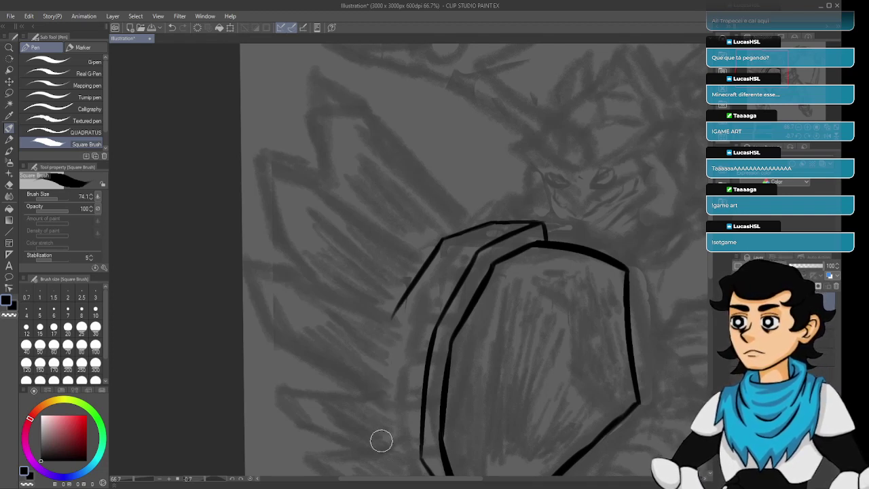
drag(380, 451, 378, 332)
key(ctrl+z)
mouse_move(380, 450)
mouse_down()
mouse_move(388, 306)
mouse_move(382, 433)
mouse_up()
key(ctrl+z)
key(ctrl+z)
mouse_move(394, 315)
mouse_down()
mouse_move(376, 452)
mouse_move(390, 327)
mouse_move(383, 466)
mouse_up()
key(ctrl+z)
key(ctrl+z)
key(ctrl+z)
drag(392, 314, 381, 468)
key(ctrl+z)
key(ctrl+z)
key(ctrl+z)
mouse_move(393, 319)
mouse_down()
mouse_move(381, 461)
mouse_move(382, 405)
mouse_move(378, 449)
mouse_move(371, 453)
mouse_up()
key(ctrl+z)
key(ctrl+z)
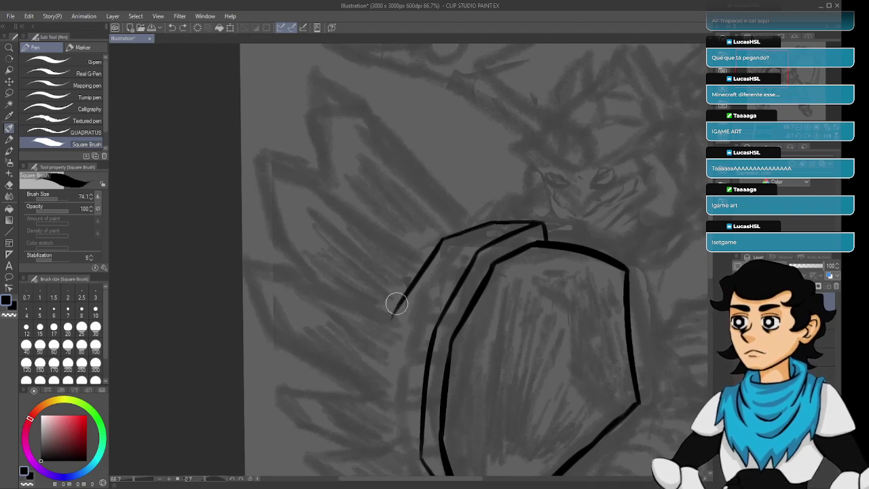
drag(395, 306, 380, 467)
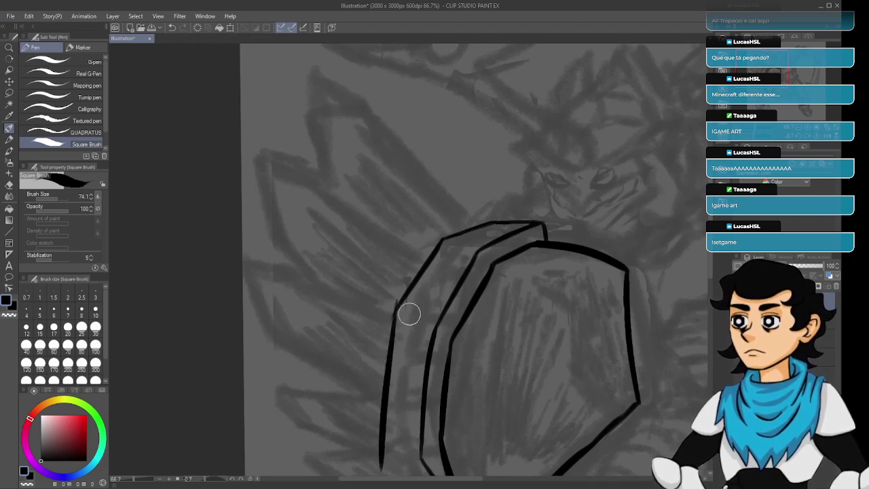
Trim the corner where the slanted segment meets the long side line with the Hard eraser and re-ink the slanted segment.
key(e)
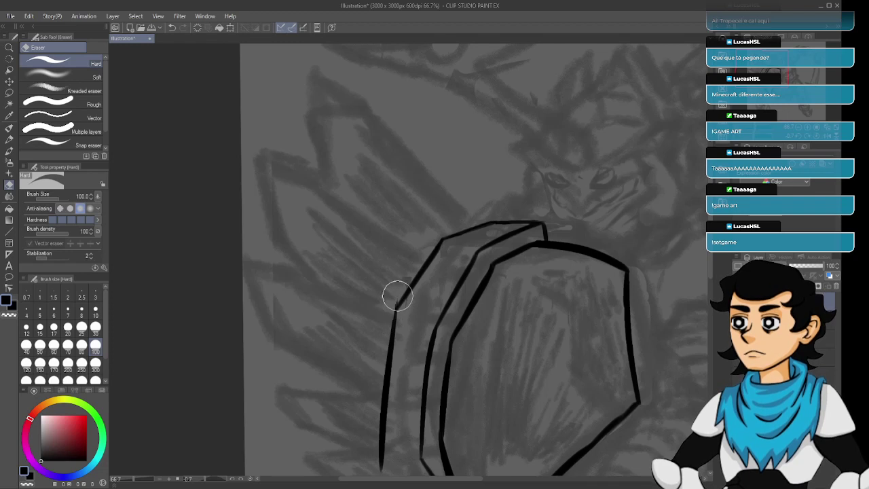
key(p)
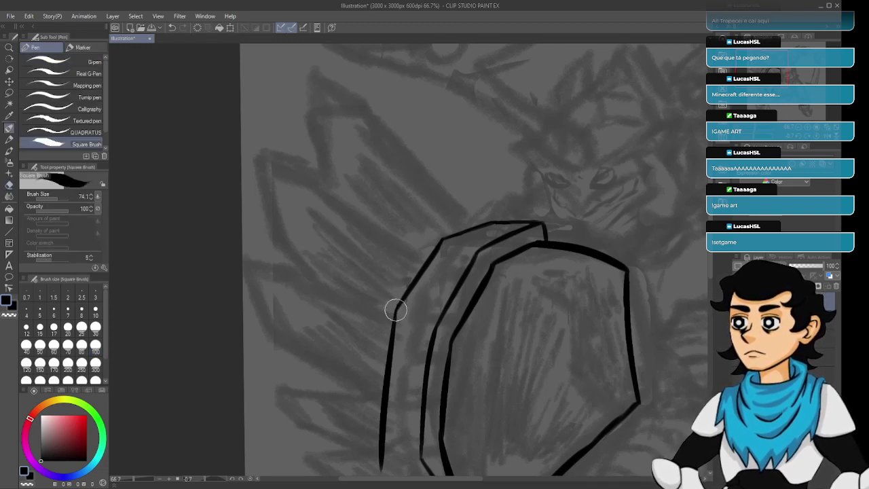
drag(398, 304, 429, 256)
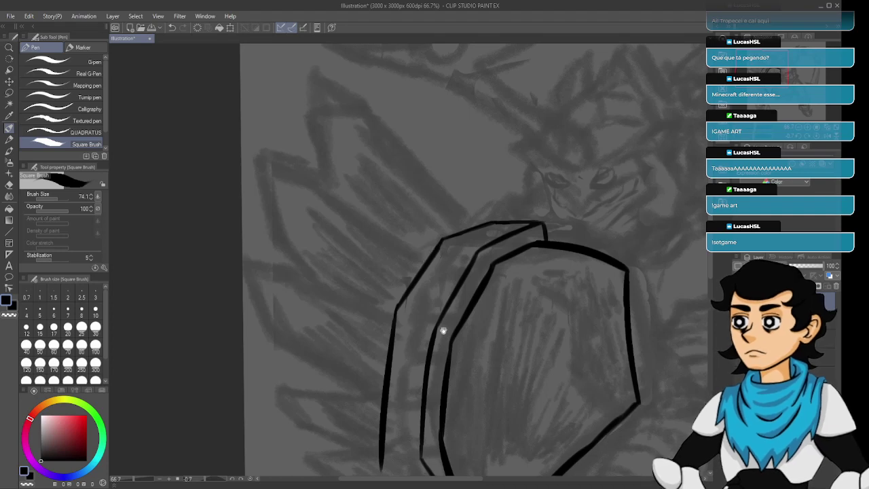
drag(443, 331, 433, 320)
scroll(385, 281, down, 4)
scroll(384, 280, up, 6)
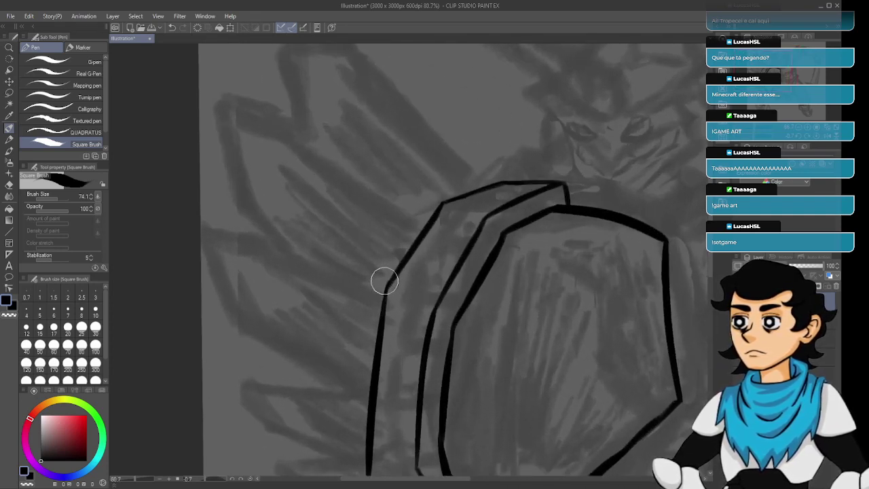
scroll(384, 281, up, 4)
key(e)
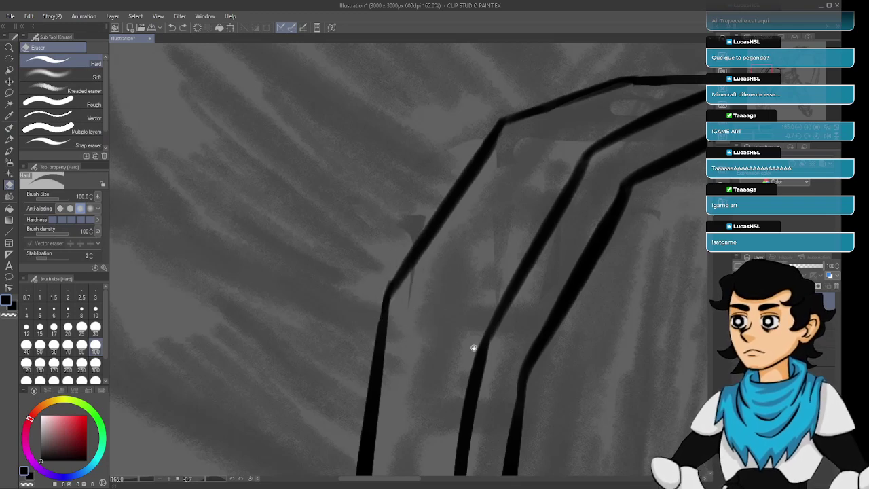
Ink a slanted segment with the Square Brush from the lower end of the shield's outer side line down toward the face's lower edge.
scroll(443, 285, down, 5)
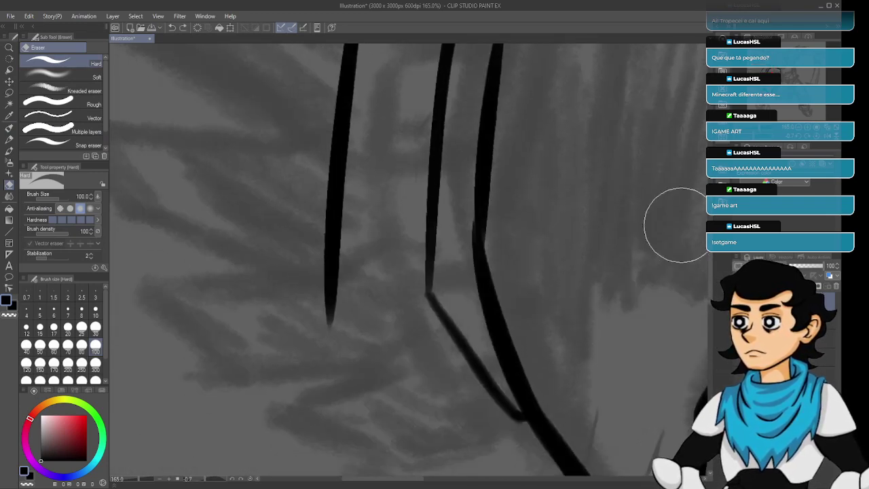
scroll(669, 231, down, 4)
scroll(602, 274, up, 2)
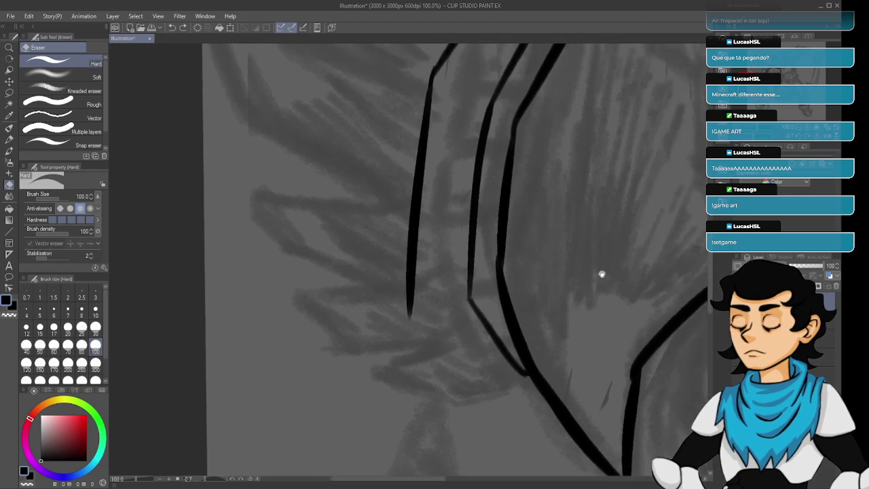
key(p)
drag(407, 312, 465, 401)
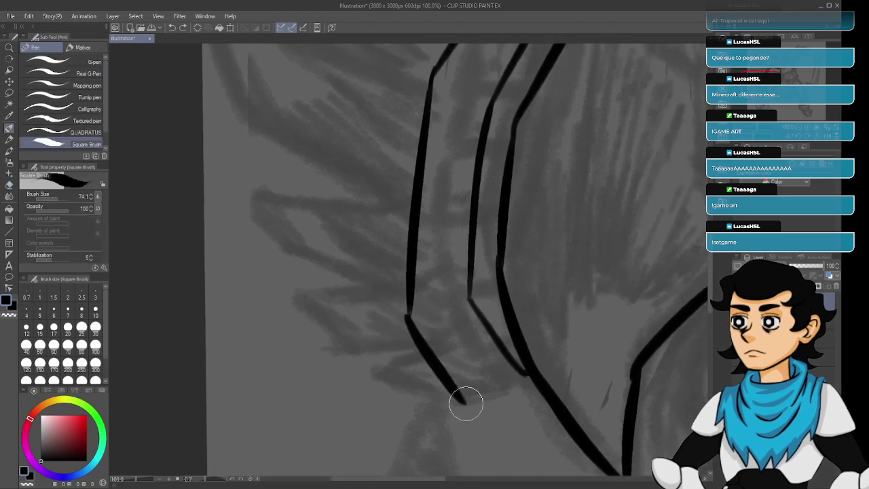
key(ctrl+z)
drag(408, 310, 464, 395)
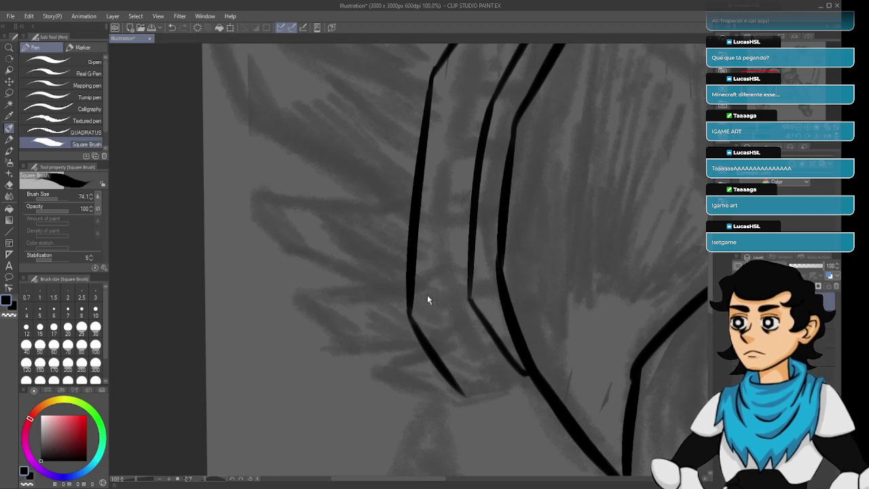
key(ctrl+z)
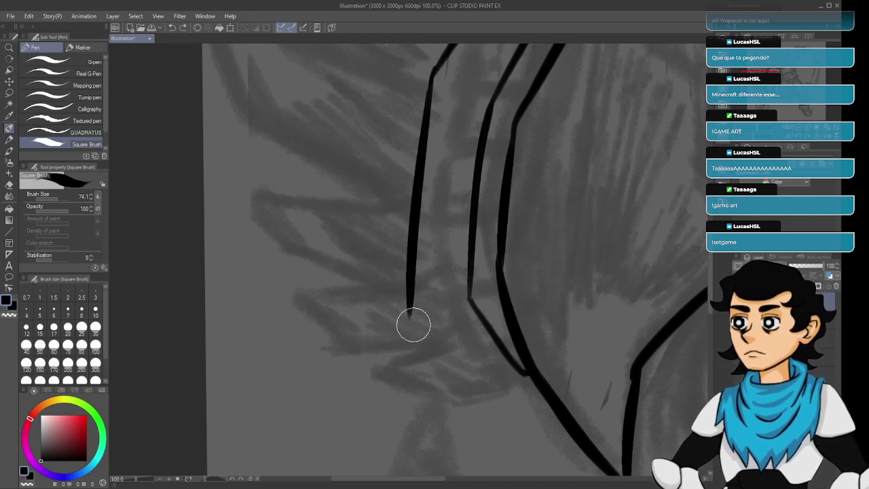
mouse_move(407, 316)
mouse_down()
mouse_move(472, 362)
mouse_move(434, 341)
mouse_move(461, 370)
mouse_up()
key(ctrl+z)
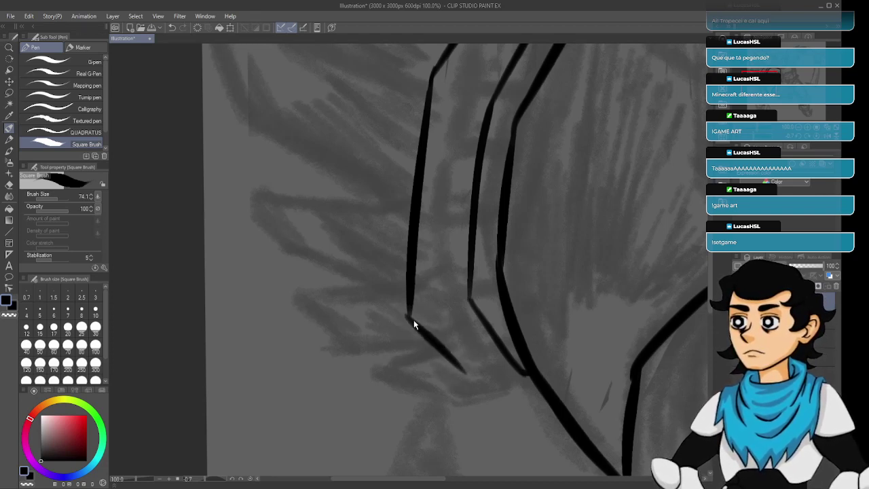
key(ctrl+z)
drag(408, 316, 474, 384)
key(ctrl+z)
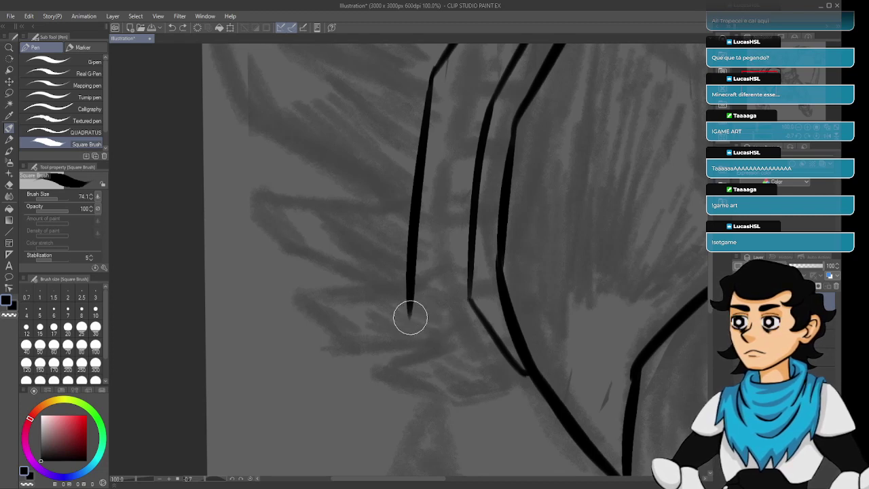
drag(410, 314, 481, 382)
key(ctrl+z)
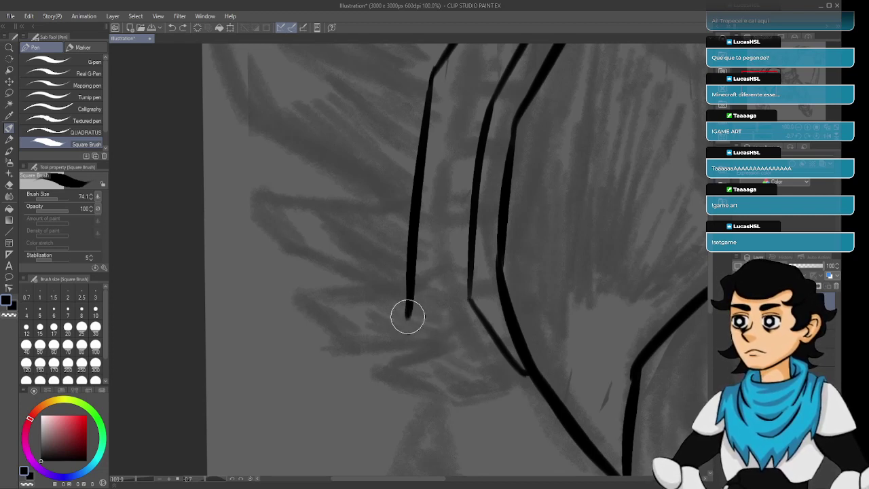
drag(408, 314, 475, 382)
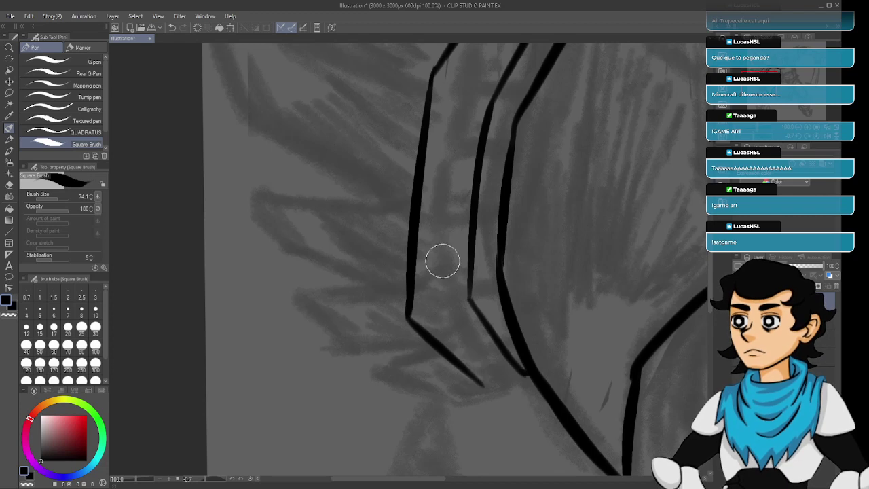
Erase the diagonal at the rim line's lower end with the Hard eraser and re-ink it with the Square Brush down to the face outline.
key(e)
mouse_move(485, 305)
mouse_down()
mouse_move(467, 293)
mouse_move(513, 378)
mouse_move(508, 354)
mouse_up()
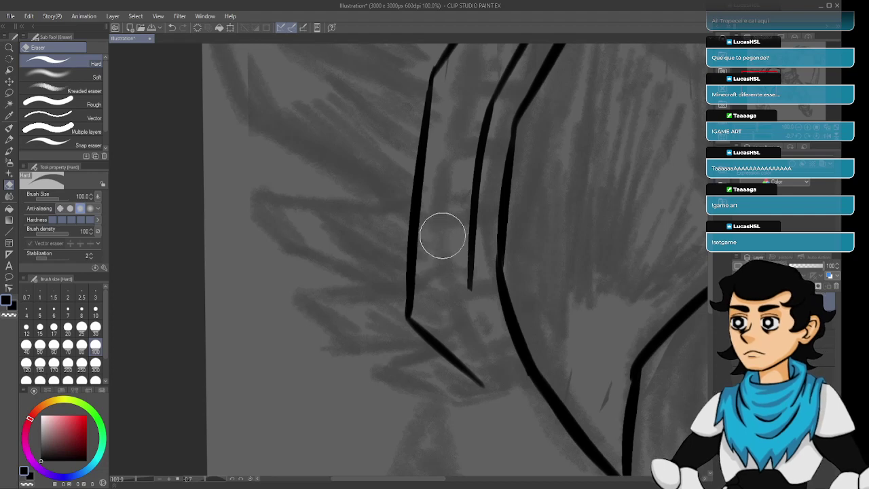
key(p)
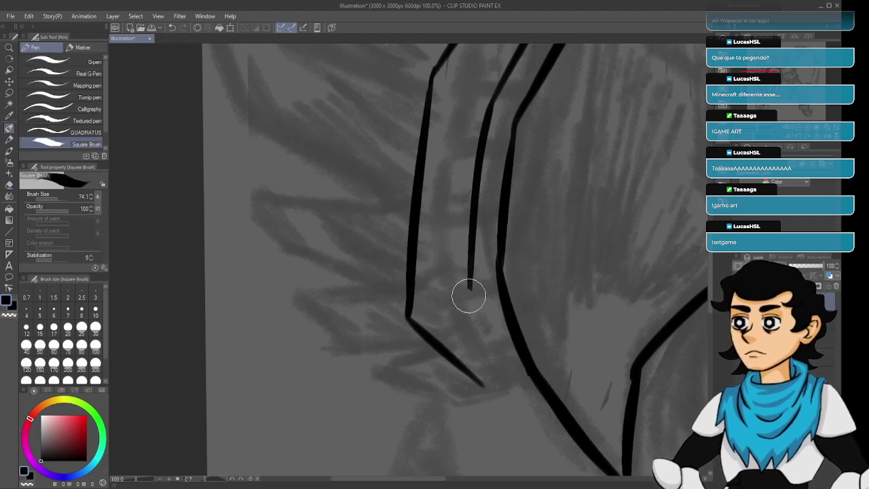
mouse_move(470, 279)
mouse_down()
mouse_move(469, 300)
mouse_move(471, 273)
mouse_move(472, 300)
mouse_move(471, 271)
mouse_up()
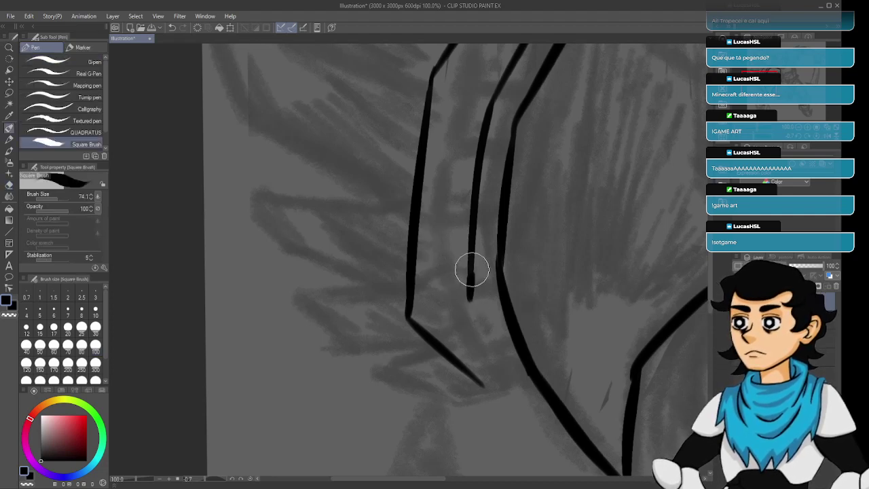
drag(471, 302, 512, 353)
key(ctrl+z)
key(ctrl+z)
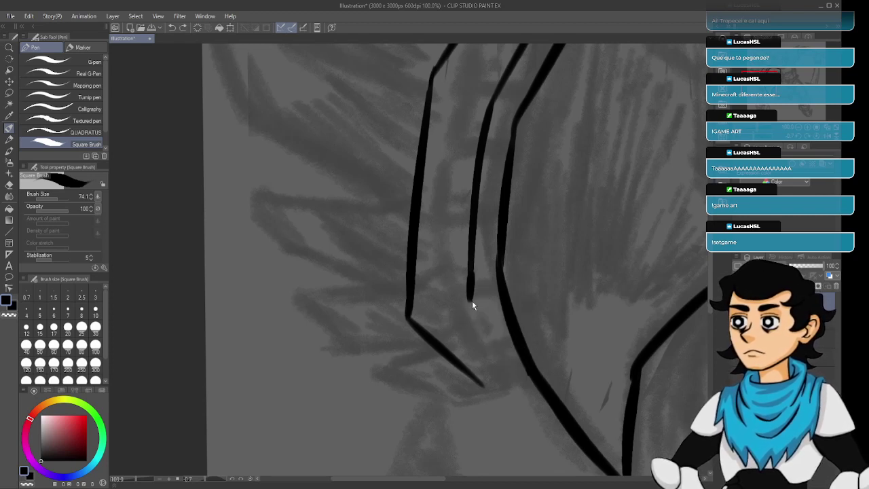
drag(471, 301, 524, 373)
key(ctrl+z)
drag(472, 301, 521, 368)
key(ctrl+z)
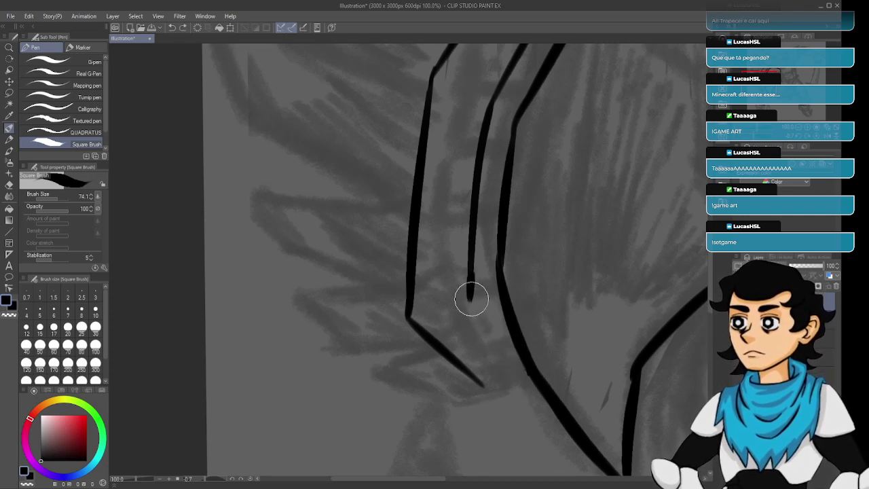
drag(471, 301, 535, 378)
key(ctrl+z)
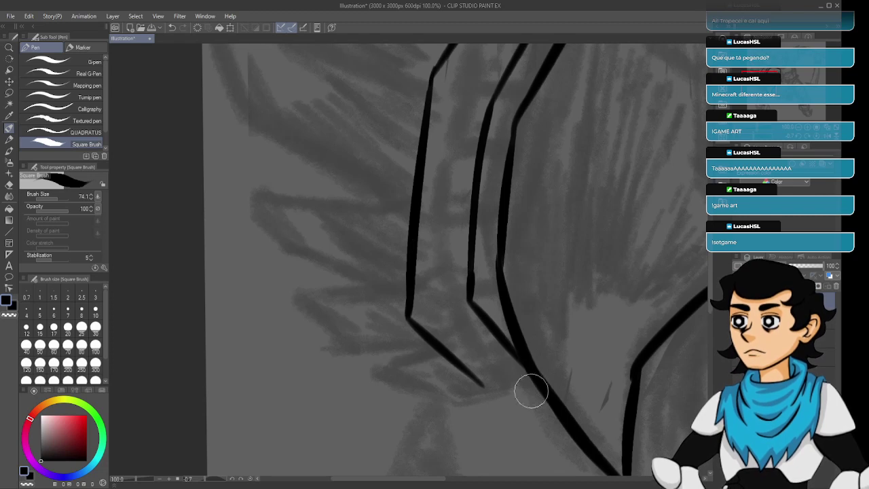
Ink a short closing segment from the slanted outer line to the face outline and clean up its bend with the Hard eraser.
drag(470, 374, 543, 384)
key(ctrl+z)
key(ctrl+z)
drag(470, 373, 549, 389)
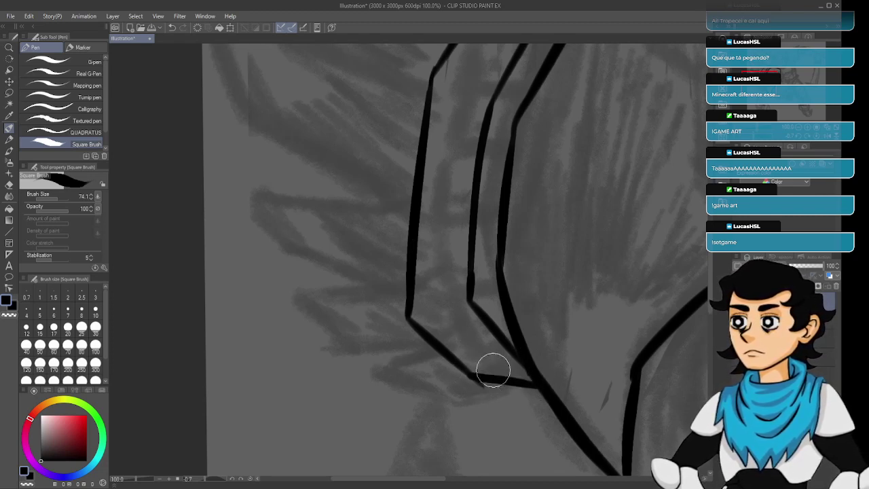
key(e)
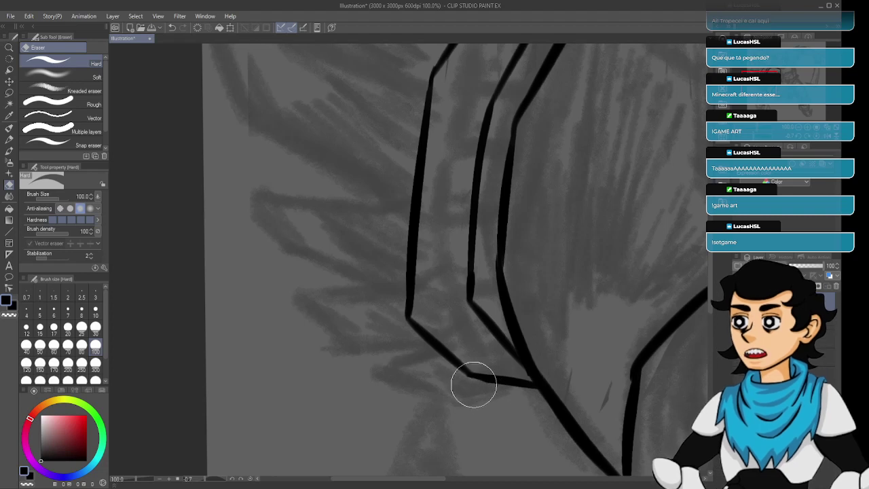
key(p)
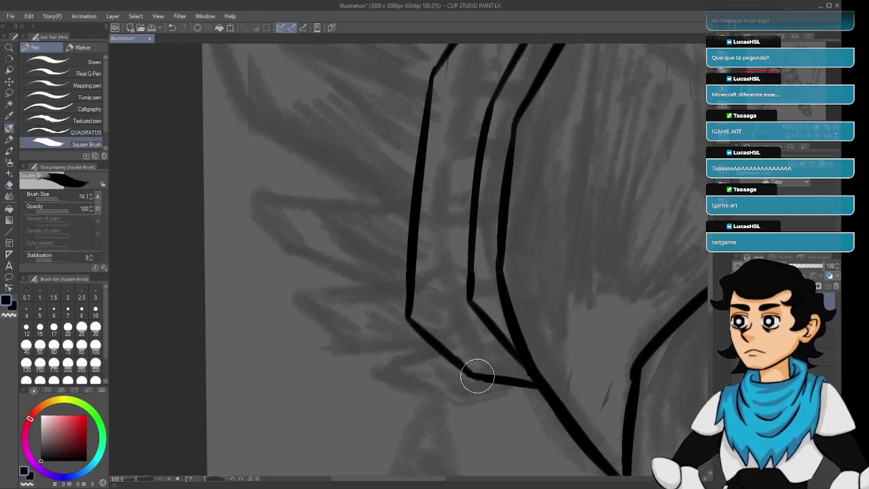
Erase the long middle stretch of the shield's rim line with the Hard eraser, keeping its upper part and lower diagonal.
mouse_move(447, 306)
mouse_down()
mouse_move(448, 357)
mouse_move(428, 376)
mouse_up()
drag(449, 338, 427, 347)
mouse_move(423, 304)
mouse_down()
mouse_move(420, 359)
mouse_move(401, 423)
mouse_move(401, 314)
mouse_move(401, 328)
mouse_move(431, 182)
mouse_up()
key(e)
scroll(409, 413, down, 3)
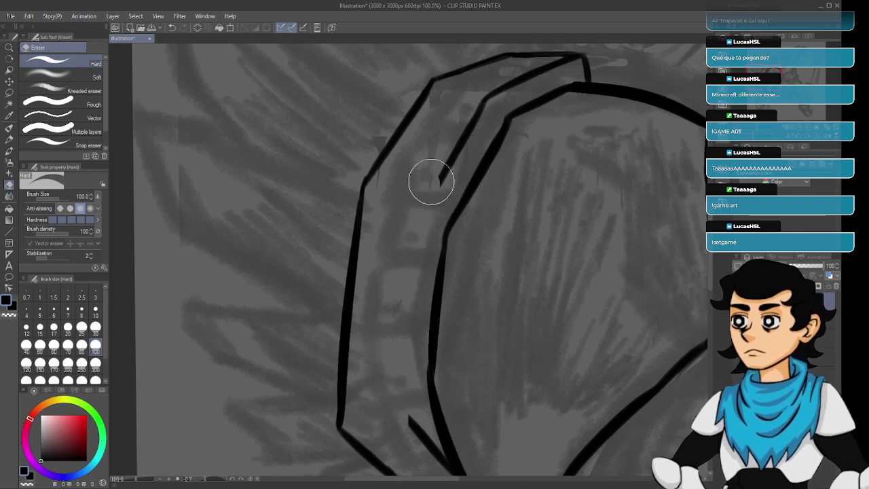
key(p)
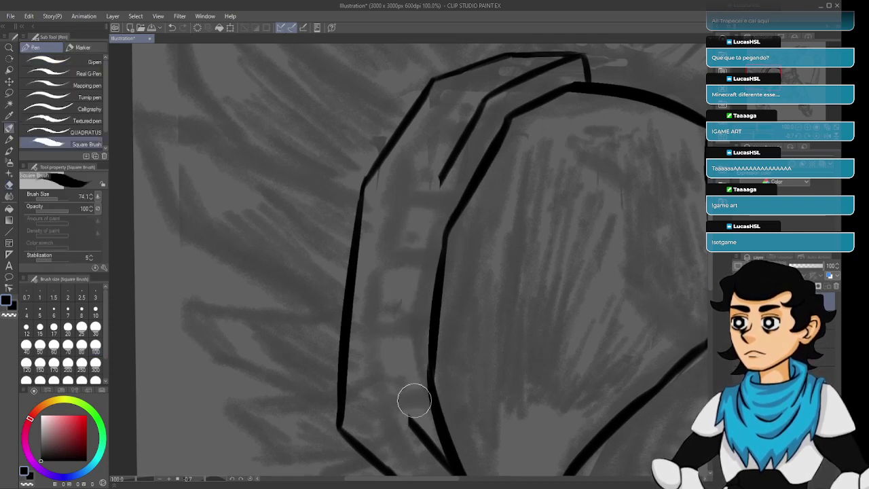
Re-ink the long rim line from the corner of the lower diagonal up along the face outline with the Square Brush.
drag(409, 422, 415, 329)
key(ctrl+z)
mouse_move(410, 421)
mouse_down()
mouse_move(410, 336)
mouse_move(411, 374)
mouse_move(431, 221)
mouse_up()
key(ctrl+z)
drag(413, 319, 436, 183)
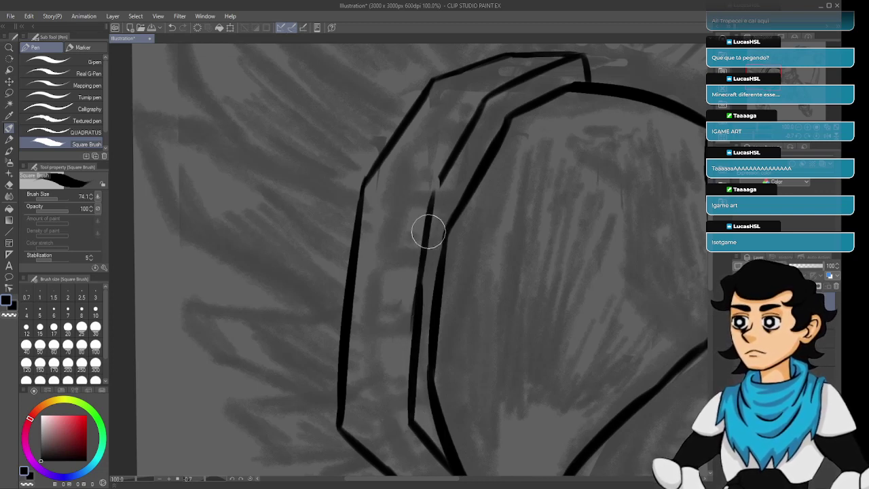
key(ctrl+z)
drag(417, 297, 443, 173)
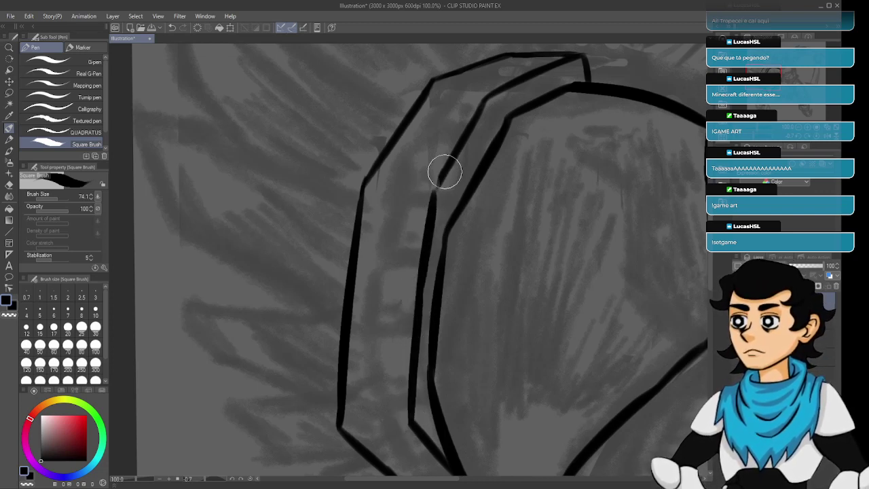
Ink the joint between the long rim line and its slanted upper segment.
key(ctrl+z)
drag(432, 205, 446, 169)
key(ctrl+z)
drag(434, 206, 450, 164)
key(ctrl+z)
drag(476, 96, 443, 186)
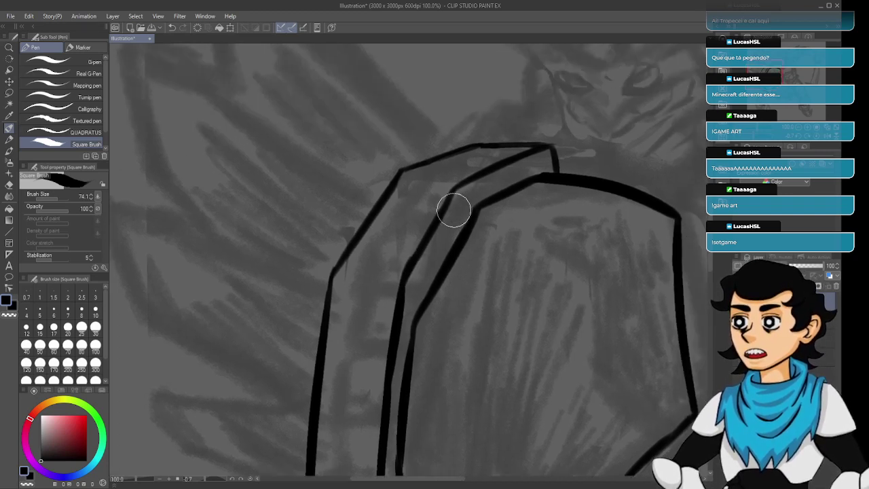
Erase the slanted upper segment of the rim line with the Hard eraser, back to the top bend.
key(e)
mouse_move(401, 267)
mouse_down()
mouse_move(400, 285)
mouse_move(441, 210)
mouse_move(436, 247)
mouse_up()
key(p)
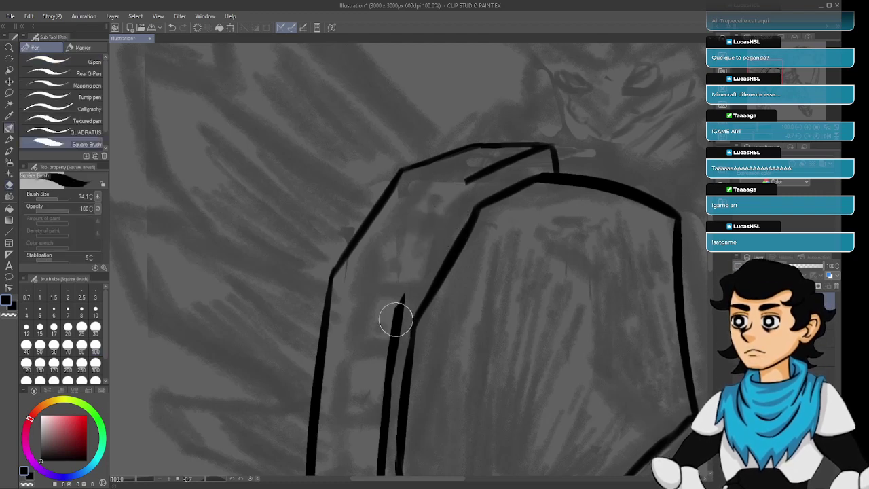
Re-ink the slanted upper rim segment with the Square Brush, parallel to the face outline, from the long rim line toward the top bend.
drag(398, 308, 431, 231)
key(ctrl+z)
drag(404, 296, 455, 186)
key(ctrl+z)
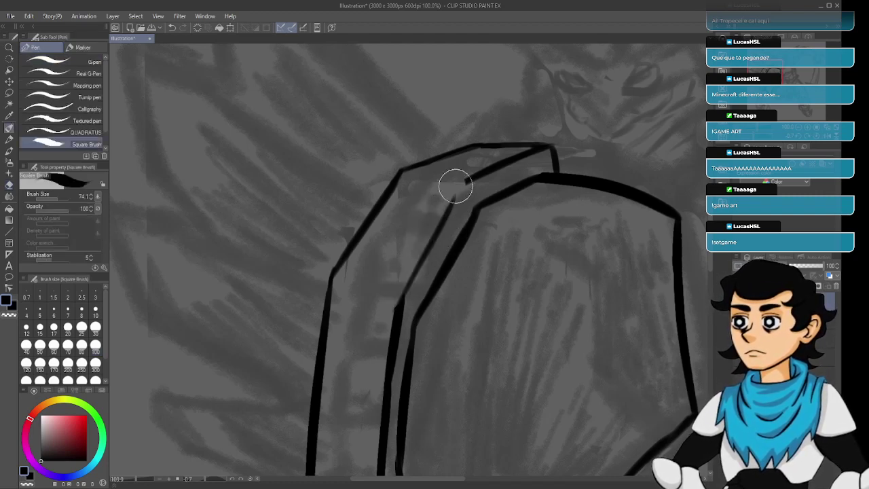
key(ctrl+z)
drag(399, 308, 456, 196)
key(ctrl+z)
key(ctrl+z)
mouse_move(400, 304)
mouse_down()
mouse_move(454, 203)
mouse_move(454, 180)
mouse_up()
key(ctrl+z)
drag(398, 306, 454, 182)
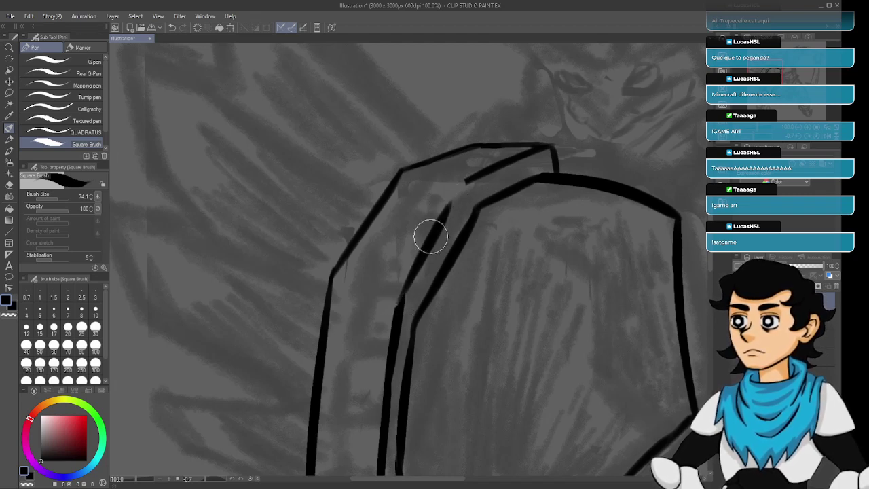
key(ctrl+z)
drag(398, 306, 454, 184)
key(ctrl+z)
drag(424, 256, 455, 197)
key(ctrl+z)
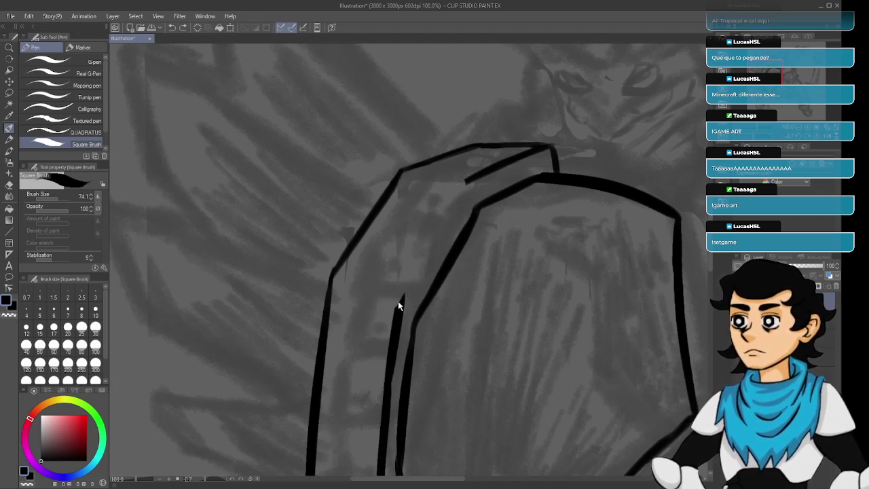
mouse_move(397, 304)
mouse_down()
mouse_move(452, 194)
mouse_move(399, 300)
mouse_move(453, 203)
mouse_up()
key(ctrl+z)
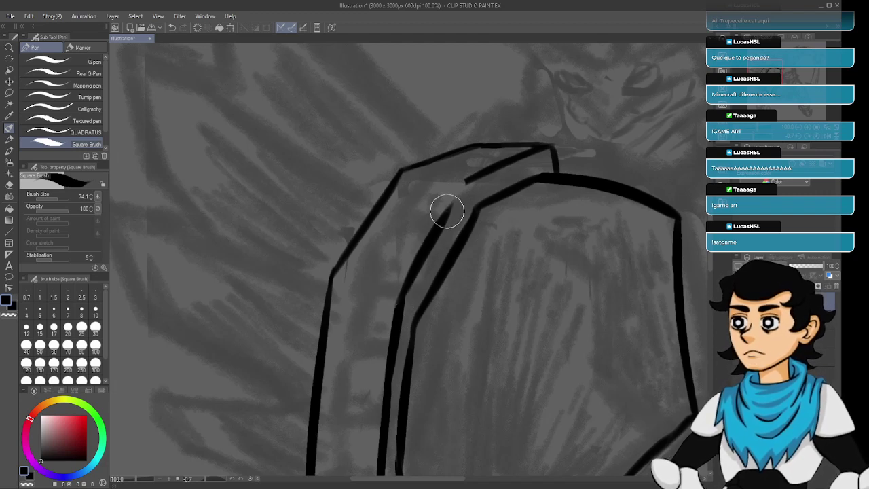
Connect the slanted rim segment to the top line and trim its thickness near the bends with the Hard eraser.
drag(430, 245, 462, 187)
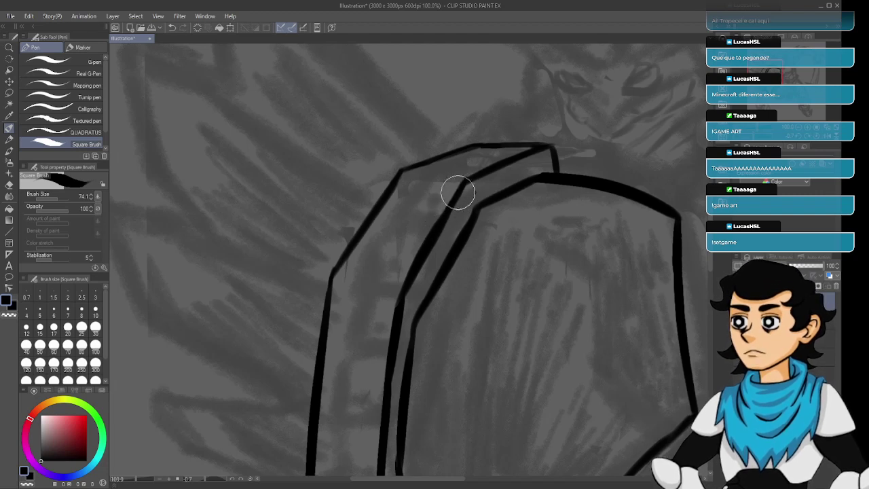
key(e)
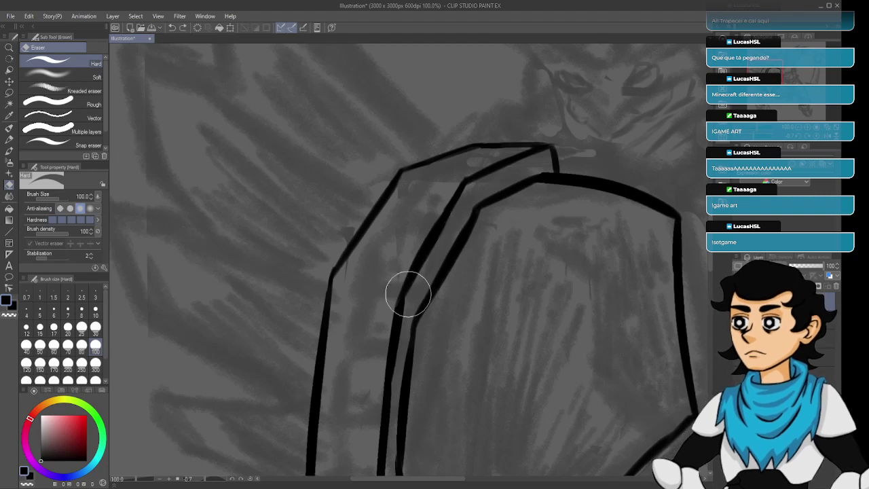
key(p)
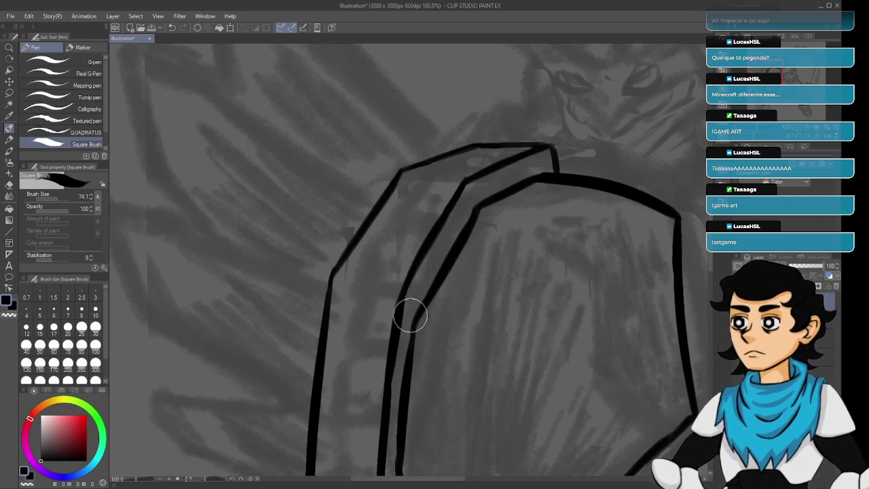
Erase the slanted upper segment of the shield's face outline with the Hard eraser and re-ink it with the Square Brush.
drag(440, 313, 412, 319)
key(e)
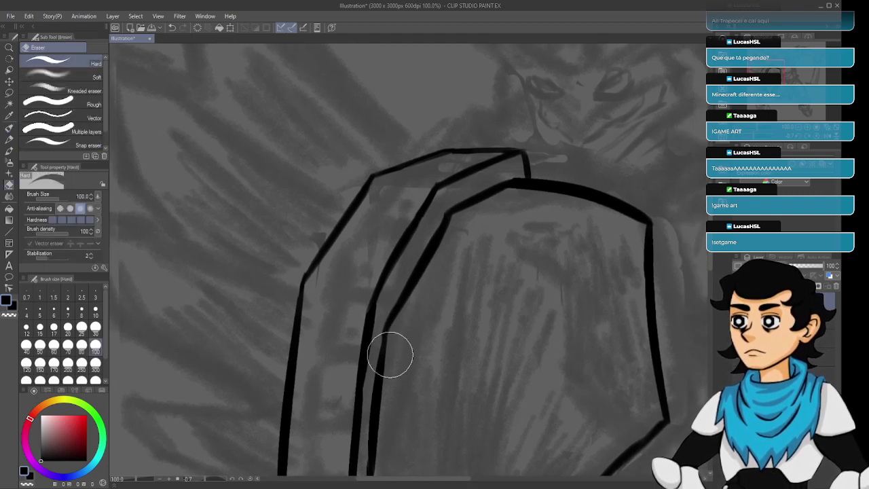
mouse_move(396, 323)
mouse_down()
mouse_move(423, 251)
mouse_move(432, 252)
mouse_move(448, 228)
mouse_up()
key(p)
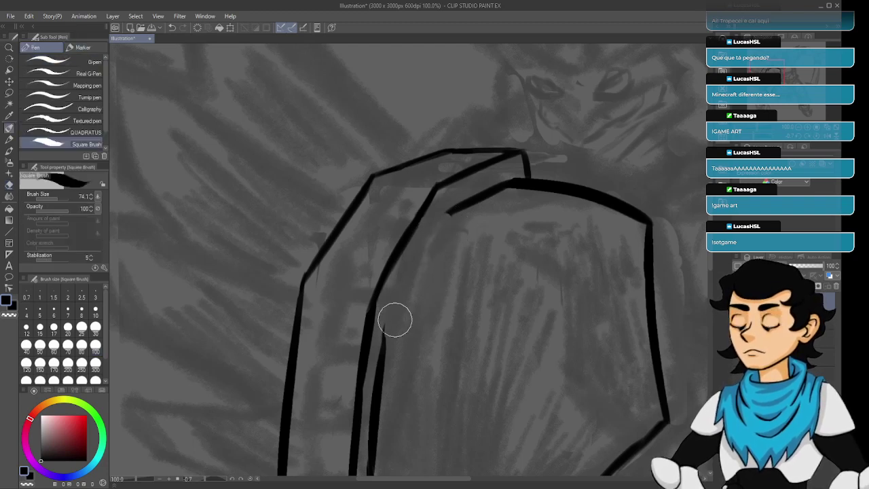
mouse_move(393, 308)
mouse_down()
mouse_move(386, 344)
mouse_move(393, 298)
mouse_move(421, 253)
mouse_move(392, 298)
mouse_move(446, 217)
mouse_move(424, 250)
mouse_move(498, 196)
mouse_up()
scroll(499, 195, down, 5)
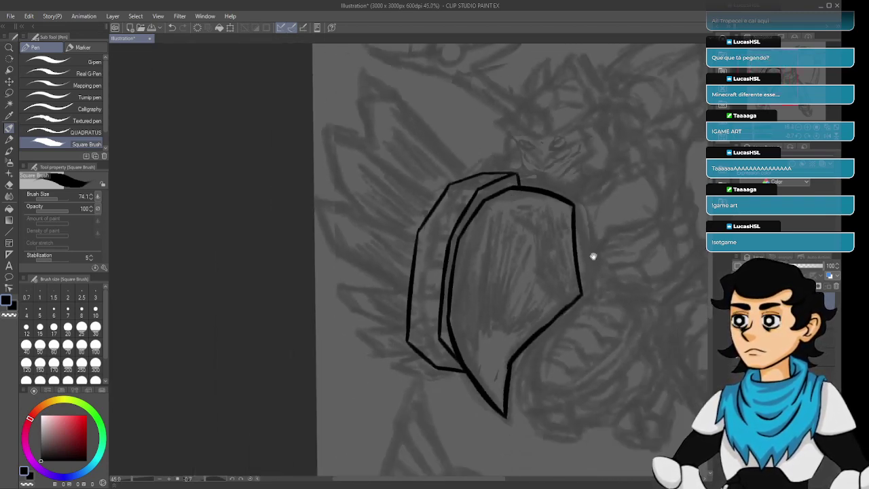
mouse_move(592, 257)
mouse_down()
mouse_move(573, 208)
mouse_move(505, 319)
mouse_move(363, 190)
mouse_move(578, 238)
mouse_move(576, 229)
mouse_move(557, 252)
mouse_move(585, 258)
mouse_up()
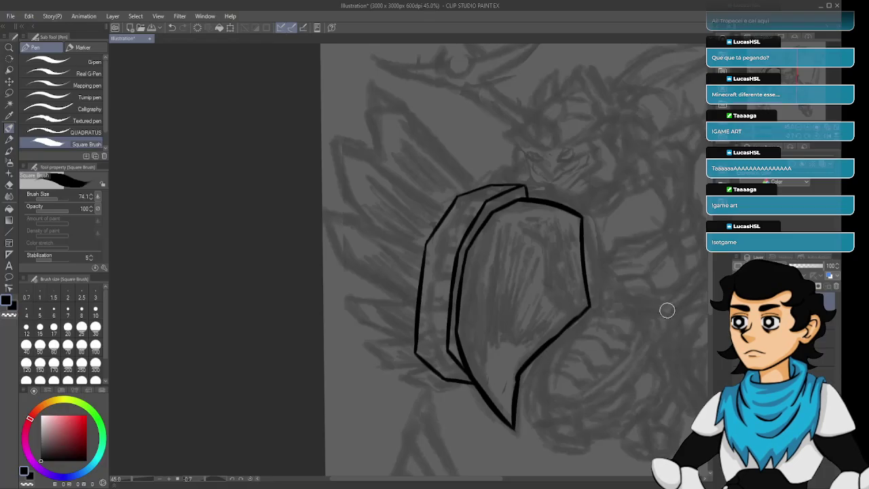
Ink the upper edge of the bottom spike, just outside the shield side's lower corner, with the Square Brush.
drag(653, 310, 579, 326)
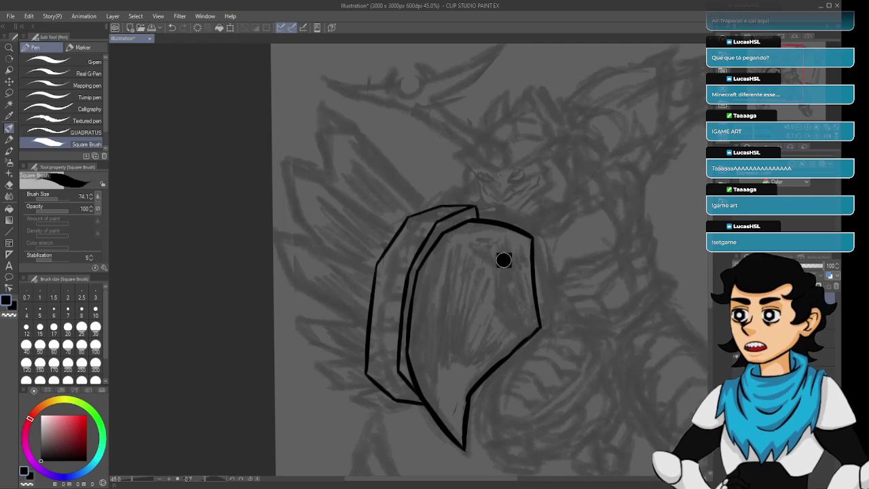
key(ctrl+z)
scroll(476, 281, down, 2)
scroll(471, 285, up, 5)
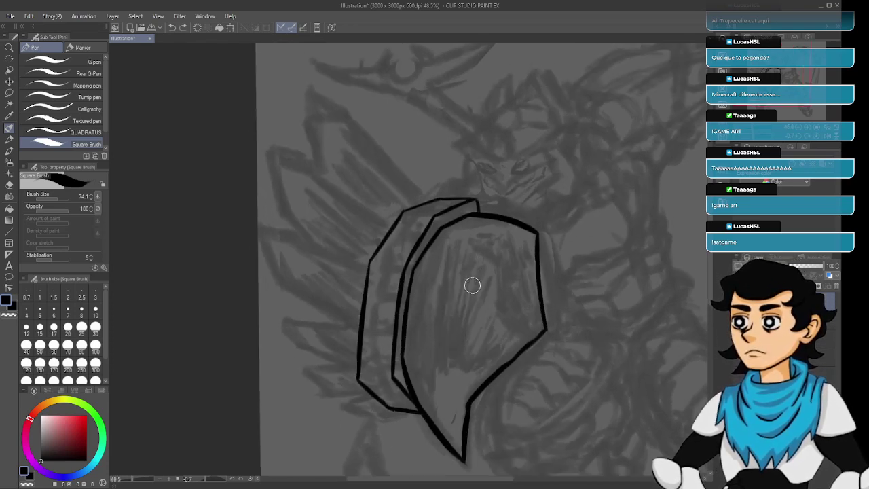
mouse_move(325, 317)
mouse_down()
mouse_move(416, 333)
mouse_move(467, 278)
mouse_up()
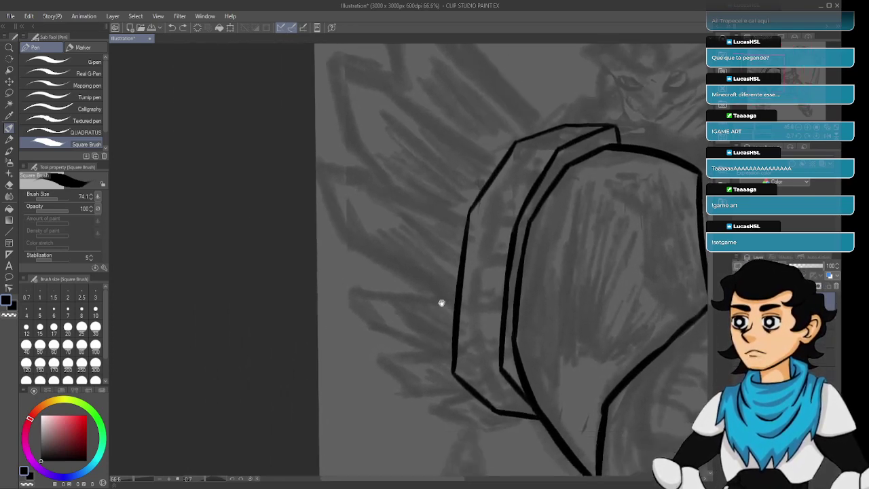
key(p)
scroll(442, 382, left, 2)
scroll(535, 364, down, 3)
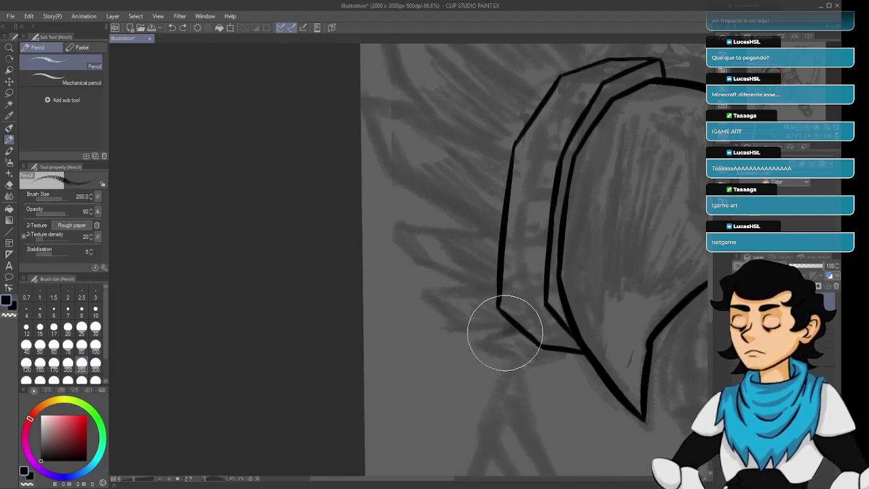
key(p)
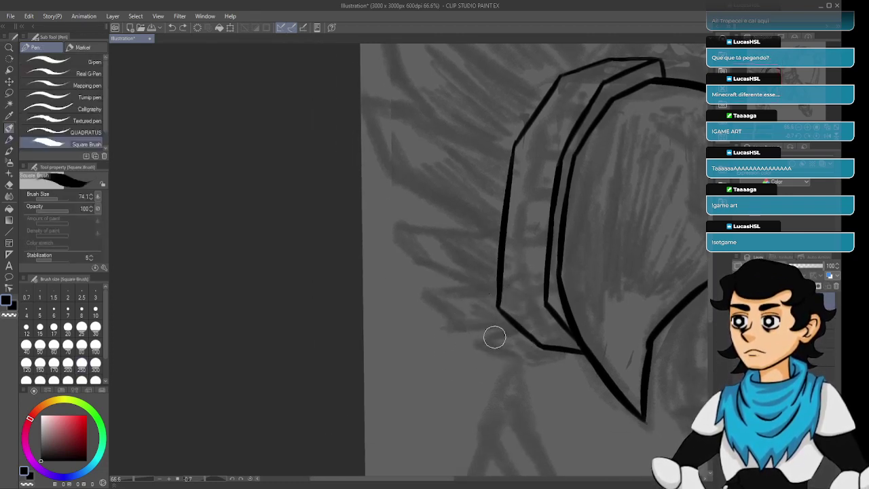
drag(478, 339, 512, 326)
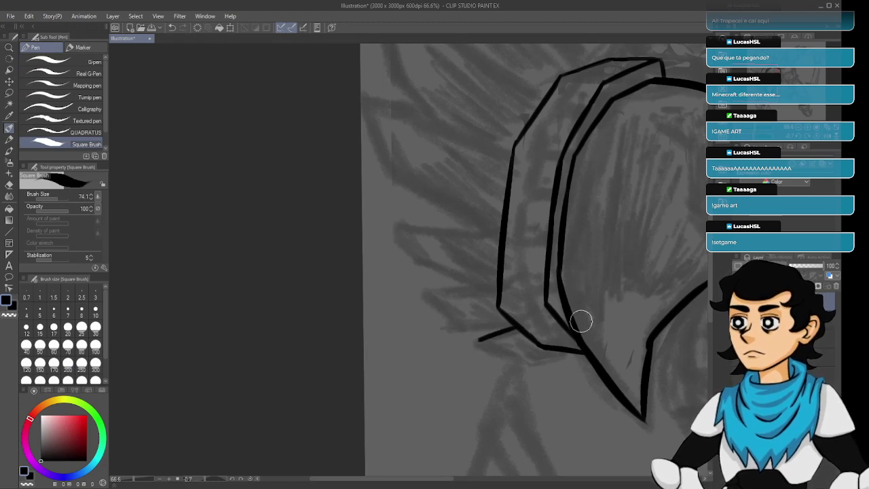
drag(585, 304, 452, 320)
mouse_move(503, 307)
mouse_down()
mouse_move(463, 351)
mouse_move(441, 337)
mouse_up()
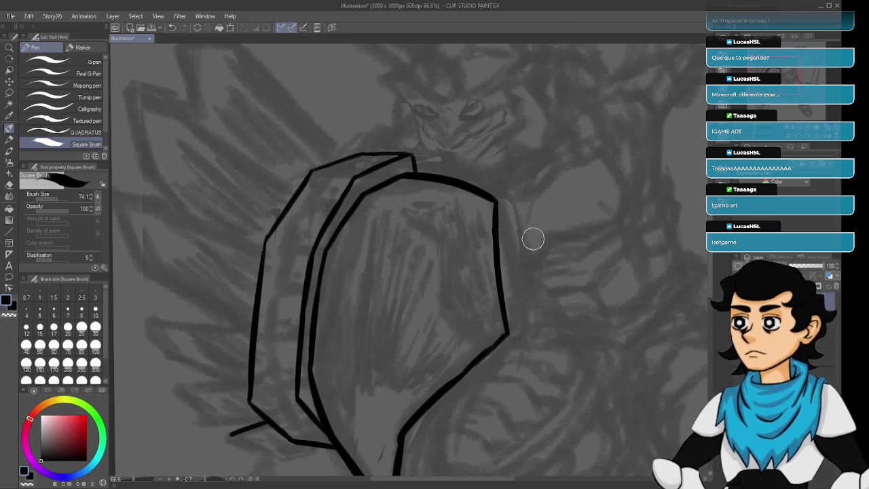
drag(446, 276, 503, 317)
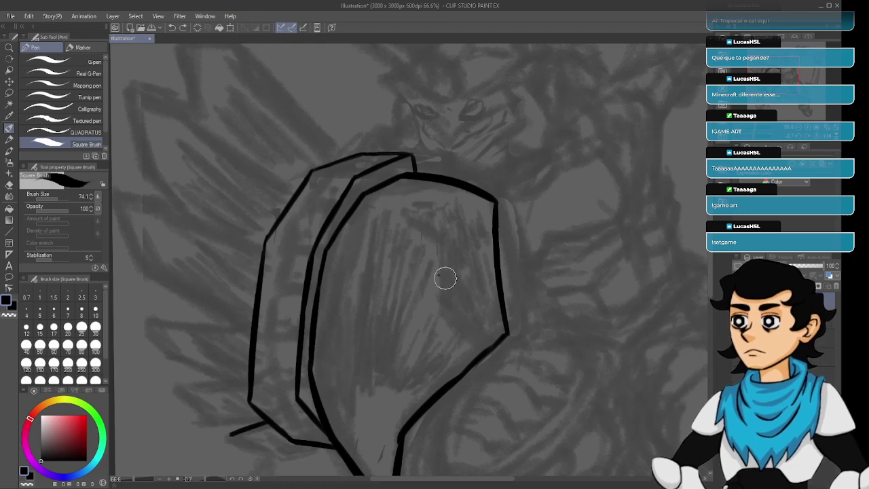
drag(446, 277, 504, 319)
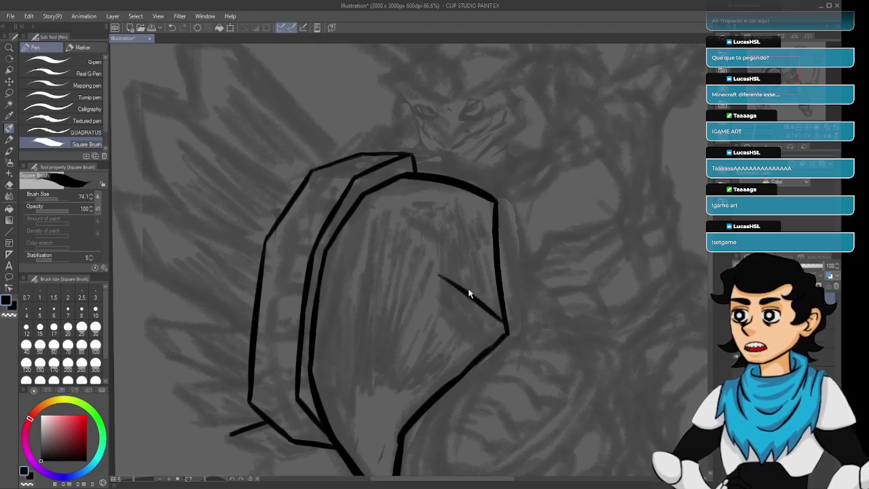
key(ctrl+z)
key(ctrl+z)
drag(441, 280, 498, 311)
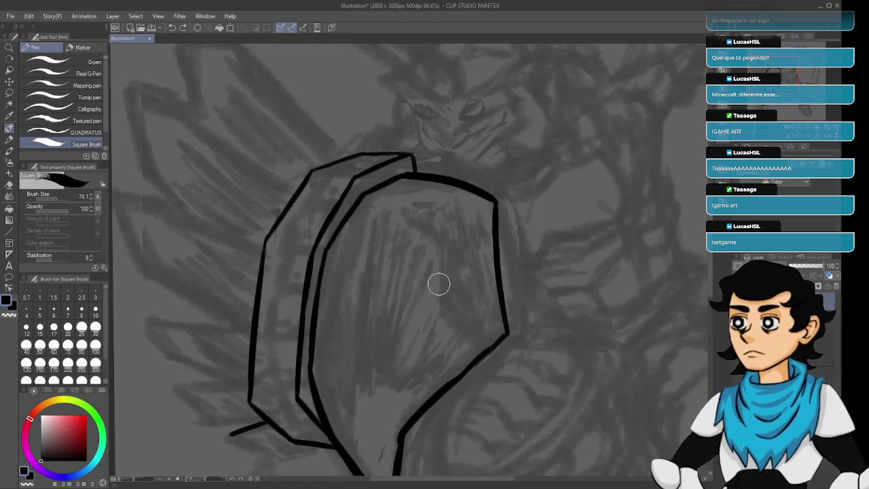
drag(438, 284, 522, 318)
key(ctrl+z)
drag(440, 280, 508, 305)
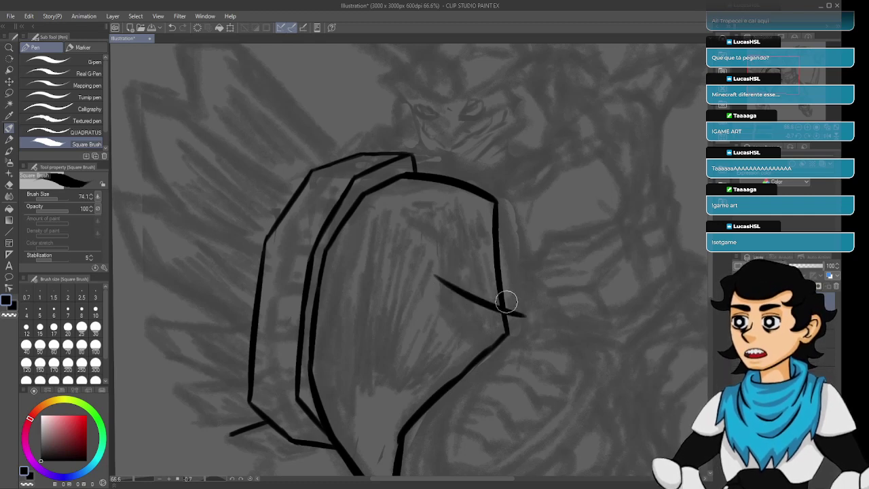
key(ctrl+z)
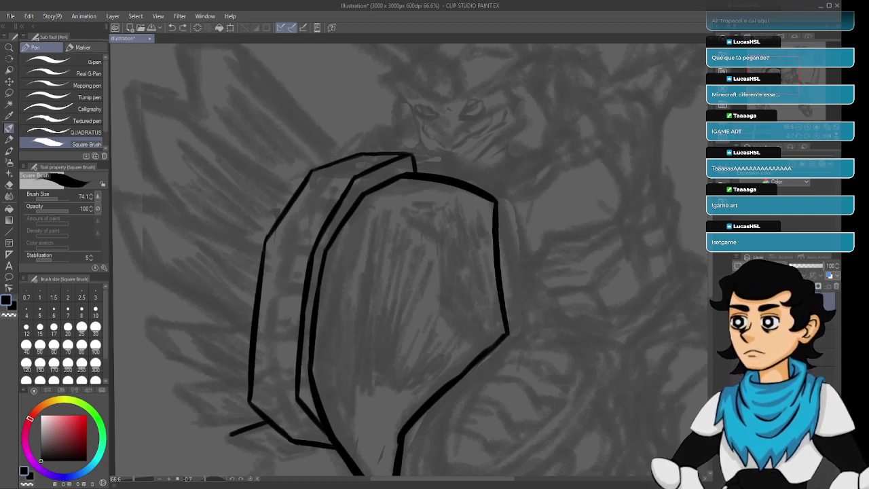
drag(442, 275, 536, 314)
key(ctrl+z)
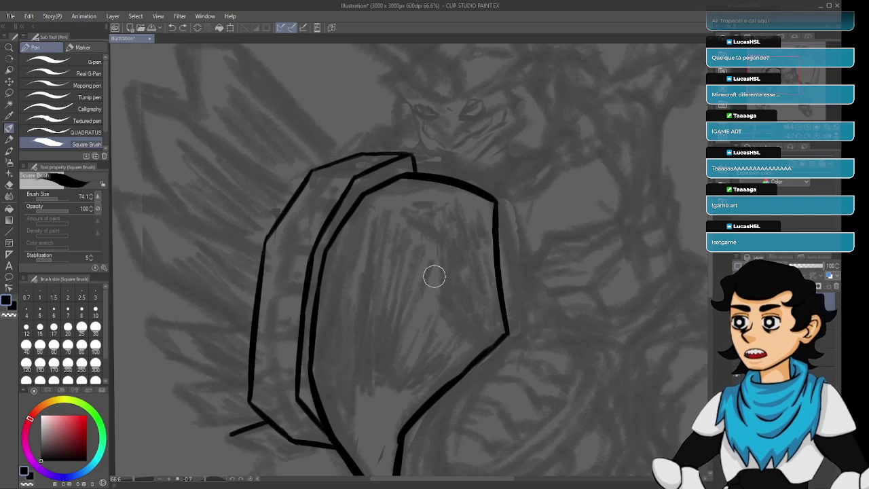
mouse_move(432, 276)
mouse_down()
mouse_move(536, 317)
mouse_move(529, 317)
mouse_up()
key(ctrl+z)
key(ctrl+z)
drag(434, 277, 509, 315)
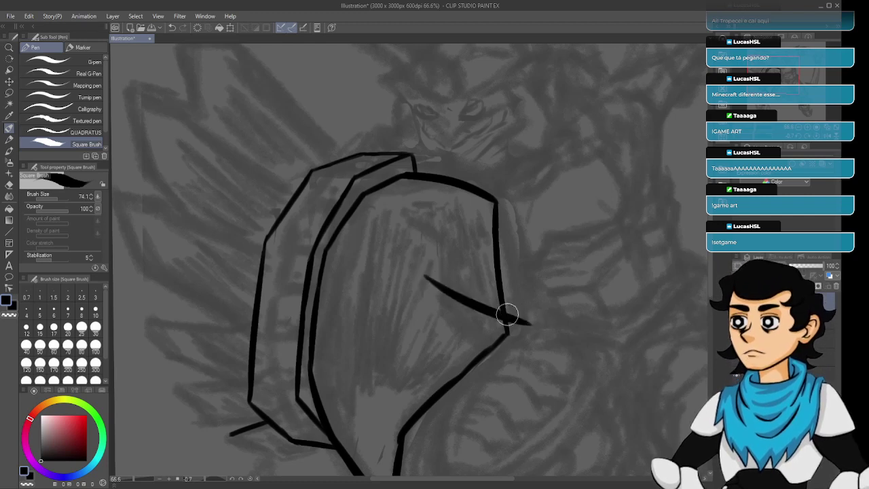
key(ctrl+z)
drag(428, 277, 530, 318)
key(ctrl+z)
drag(431, 277, 528, 318)
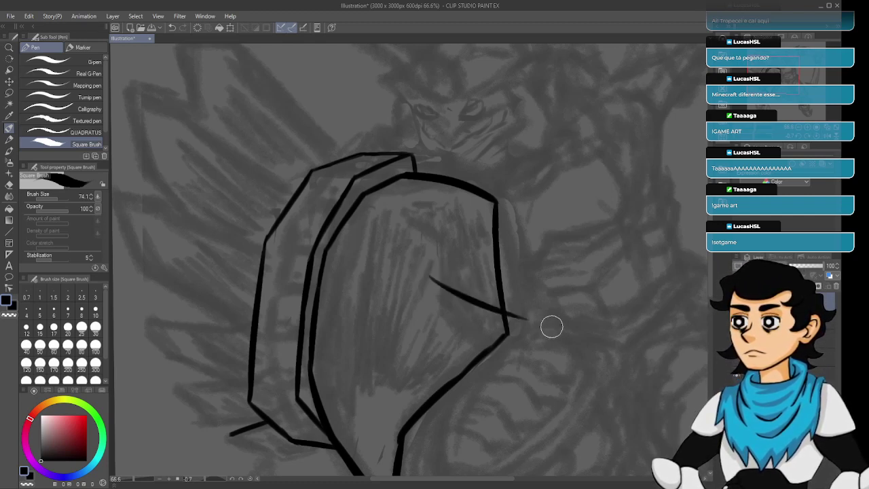
key(ctrl+z)
drag(425, 278, 524, 322)
key(ctrl+z)
drag(427, 278, 526, 324)
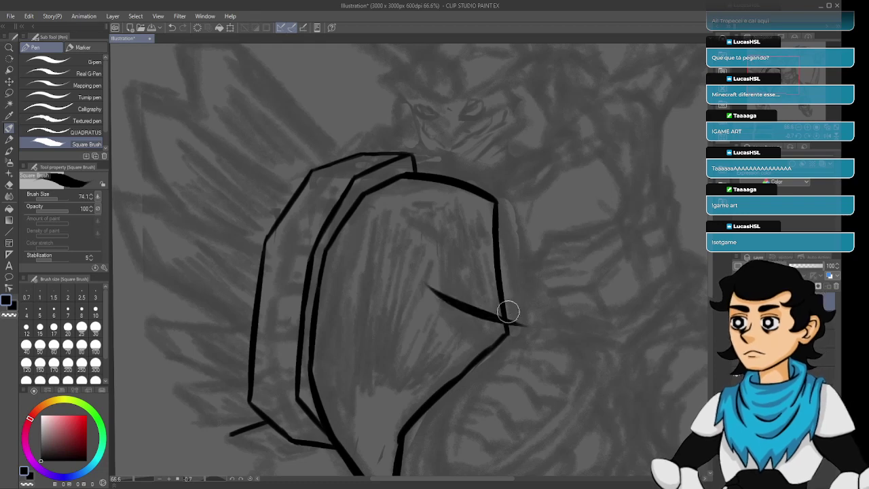
key(ctrl+z)
drag(427, 281, 547, 329)
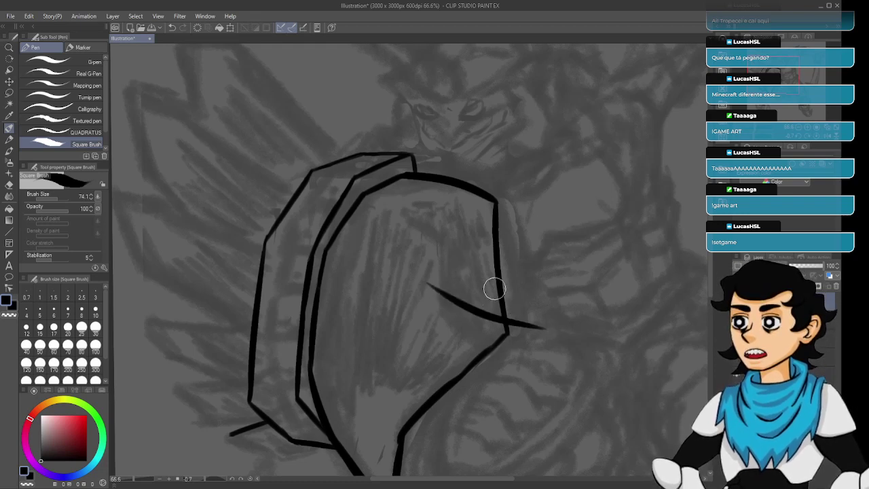
key(e)
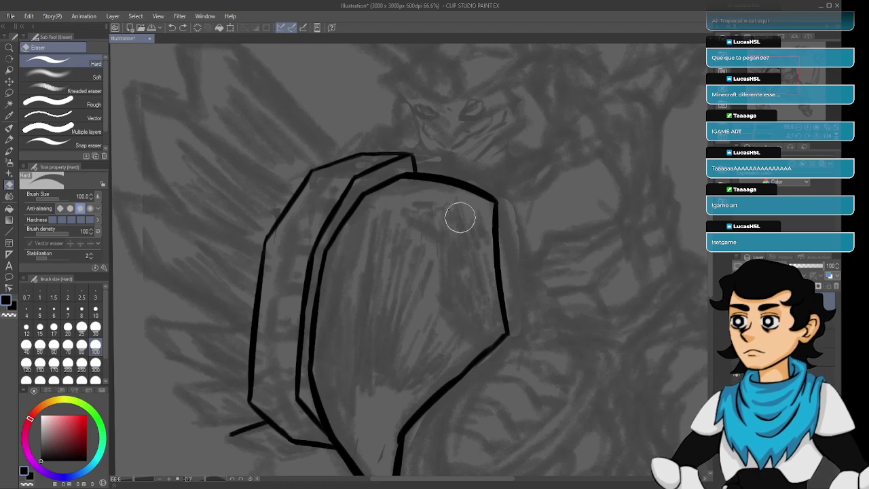
key(p)
drag(429, 286, 548, 332)
key(ctrl+z)
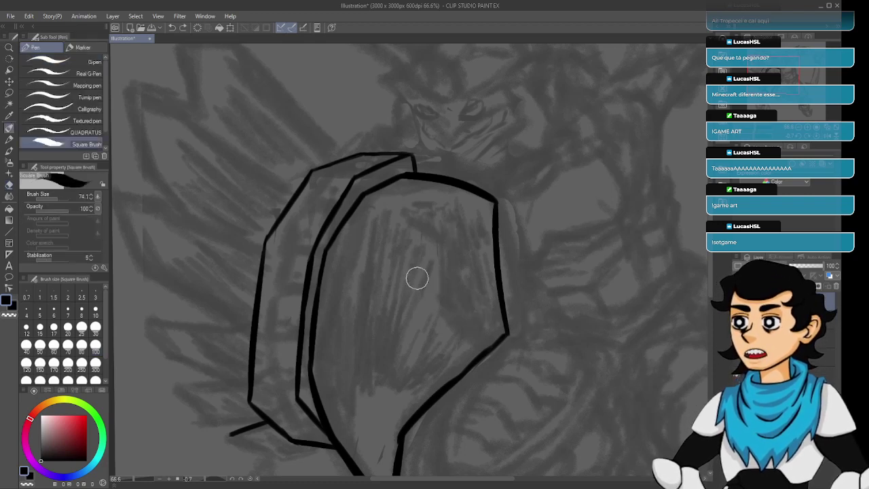
Ink a curved crease from the shield's face to its right edge, then trim the overshoot and shorten the inner end with the Hard eraser.
drag(414, 277, 533, 316)
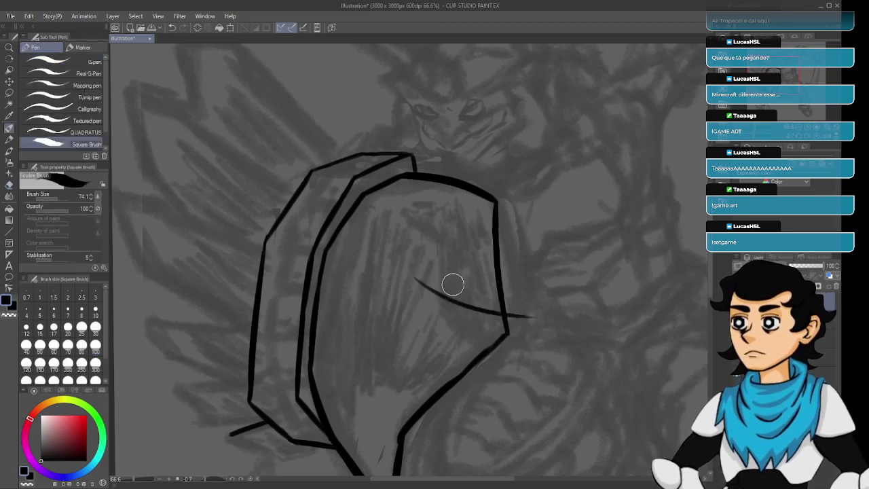
key(e)
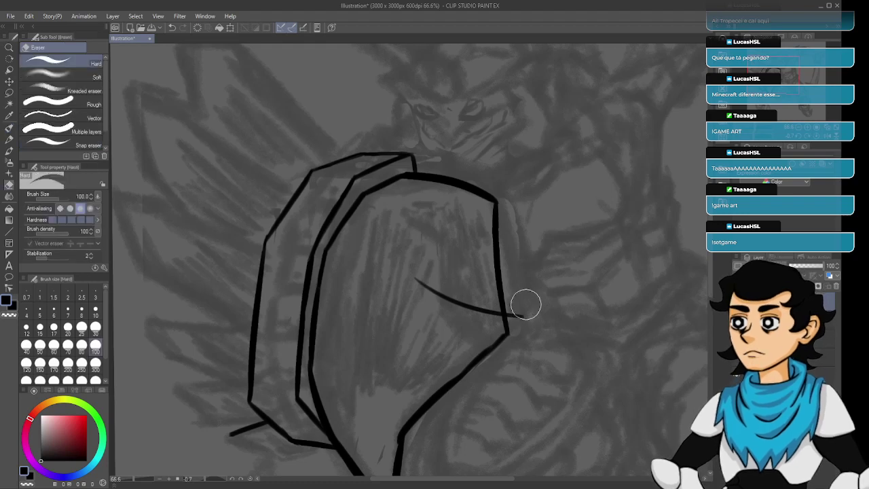
mouse_move(524, 305)
mouse_down()
mouse_move(527, 319)
mouse_move(516, 322)
mouse_move(513, 308)
mouse_up()
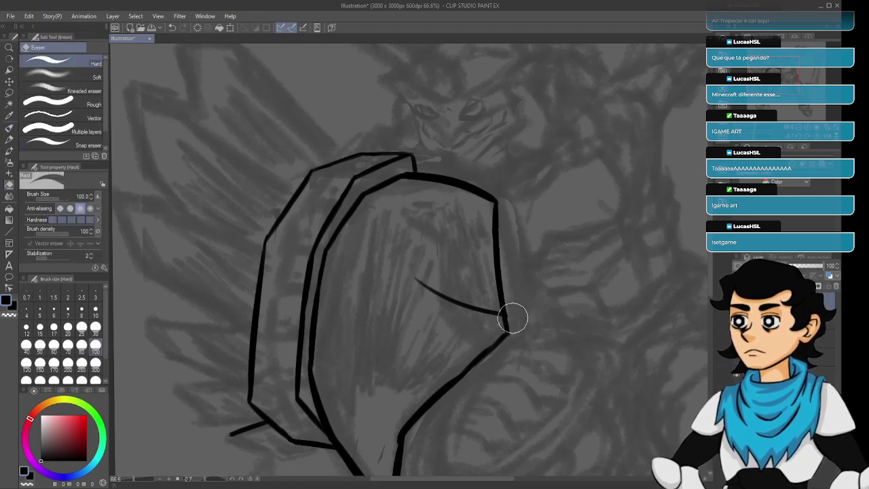
mouse_move(418, 283)
mouse_down()
mouse_move(444, 316)
mouse_move(459, 319)
mouse_up()
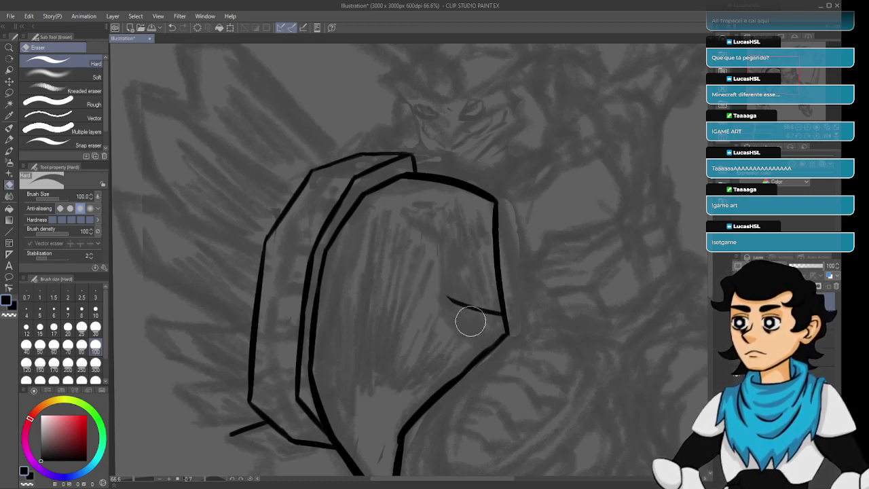
mouse_move(500, 297)
mouse_down()
mouse_move(577, 325)
mouse_move(471, 287)
mouse_move(485, 304)
mouse_move(516, 301)
mouse_move(486, 278)
mouse_up()
Ink the lower edge of the bottom spike with the Square Brush, from its tip back to the shield's outline, closing the pointed shape.
key(p)
drag(492, 310, 571, 276)
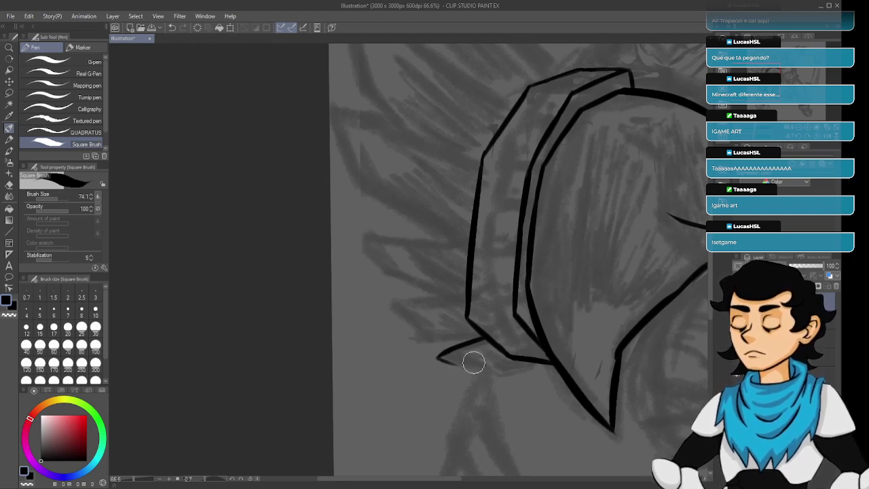
mouse_move(437, 358)
mouse_down()
mouse_move(486, 372)
mouse_move(477, 367)
mouse_up()
key(ctrl+z)
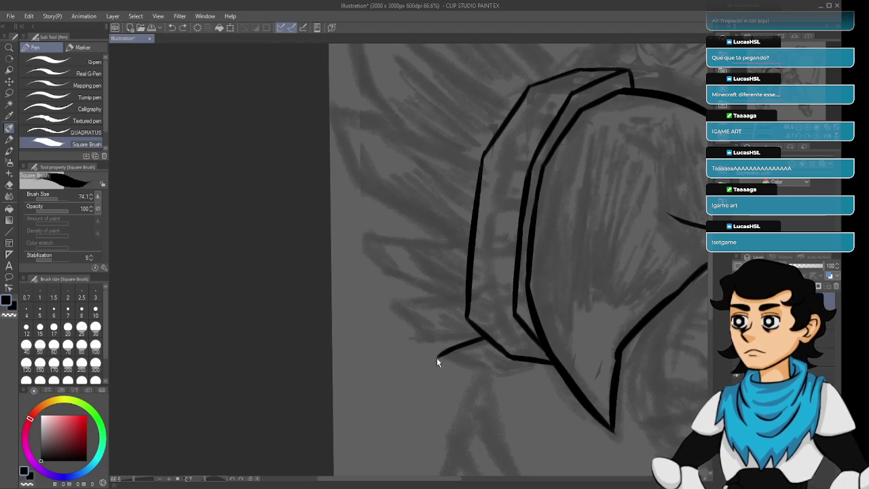
drag(438, 359, 480, 370)
key(ctrl+z)
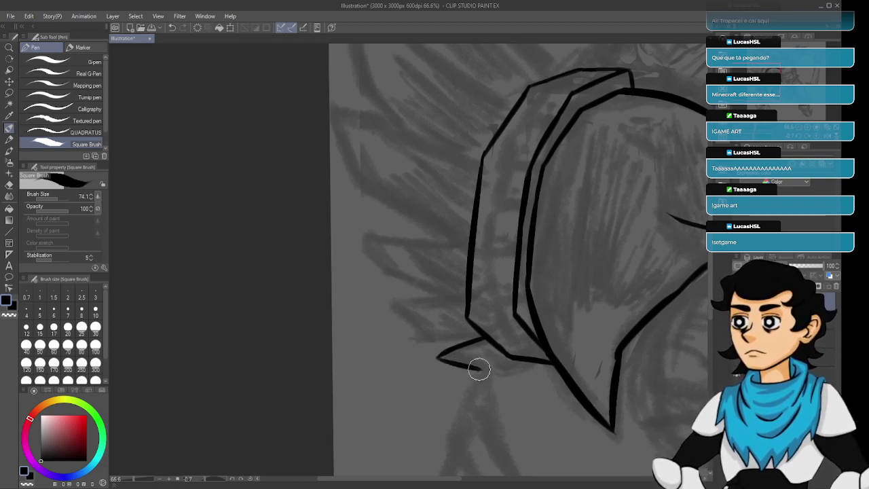
key(ctrl+z)
mouse_move(478, 368)
mouse_down()
mouse_move(519, 360)
mouse_move(510, 360)
mouse_move(509, 338)
mouse_move(554, 342)
mouse_up()
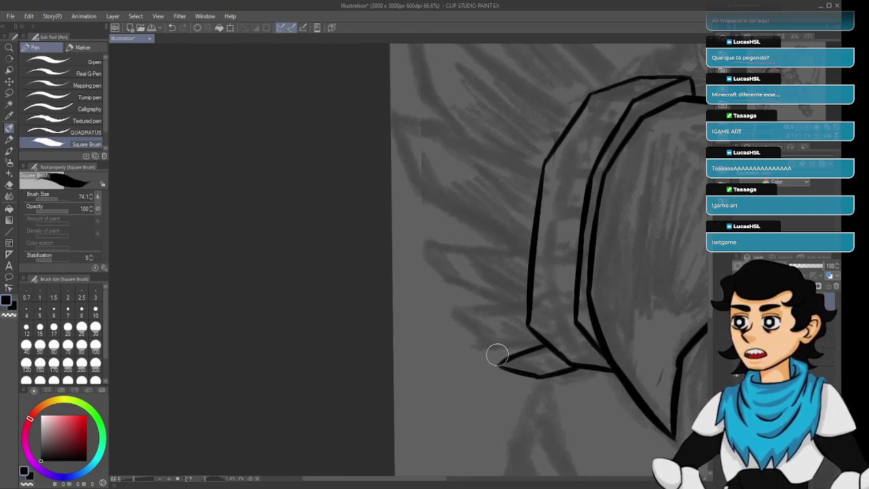
Ink a short, nearly horizontal lower edge for the second spike, just above the bottom spike, ending at the shield's outline.
drag(483, 350, 540, 340)
key(ctrl+z)
key(ctrl+z)
key(ctrl+z)
key(ctrl+z)
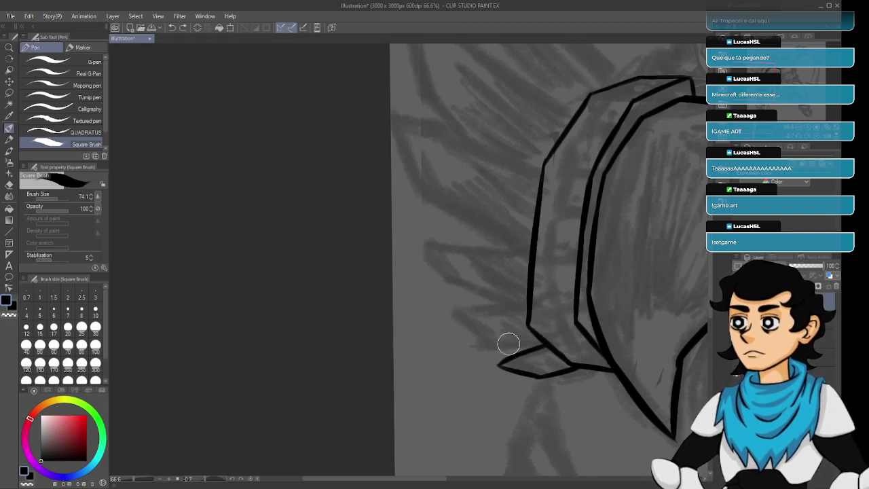
mouse_move(490, 349)
mouse_down()
mouse_move(545, 343)
mouse_move(437, 335)
mouse_move(460, 338)
mouse_up()
key(ctrl+z)
key(ctrl+z)
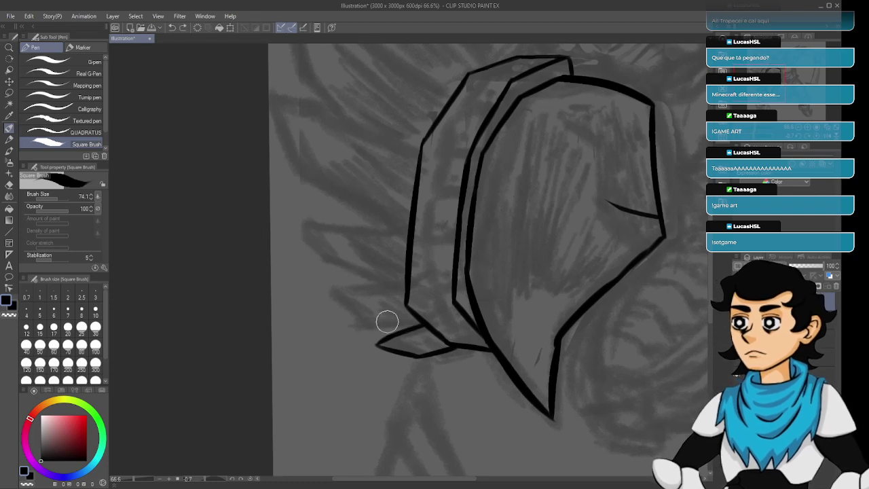
drag(369, 323, 419, 316)
key(ctrl+z)
drag(367, 324, 410, 321)
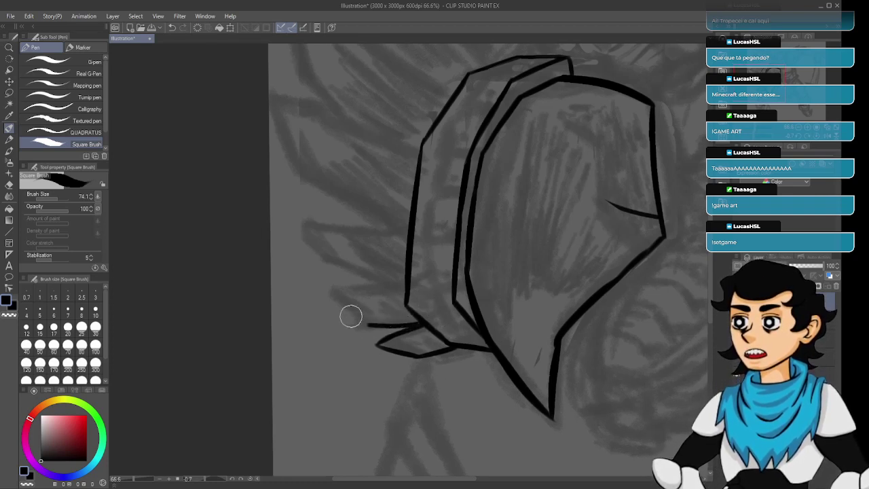
key(ctrl+z)
mouse_move(333, 293)
mouse_down()
mouse_move(370, 323)
mouse_move(371, 314)
mouse_up()
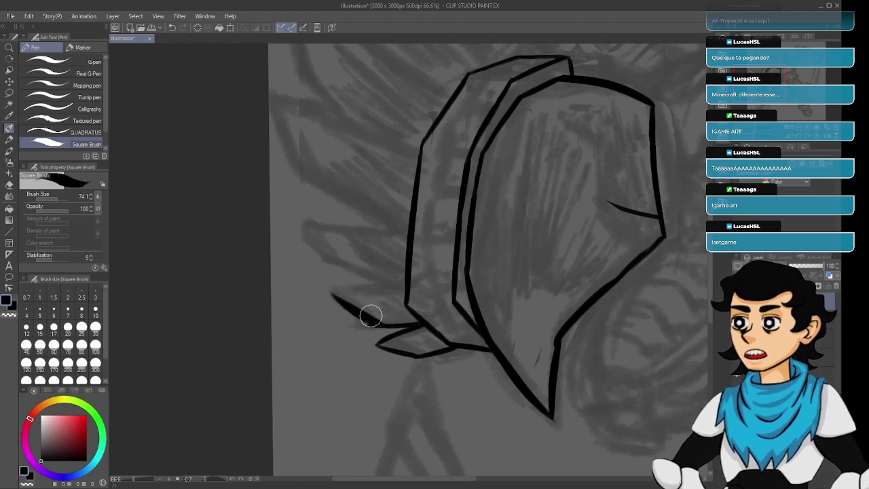
key(ctrl+z)
drag(332, 291, 373, 330)
key(ctrl+z)
key(ctrl+z)
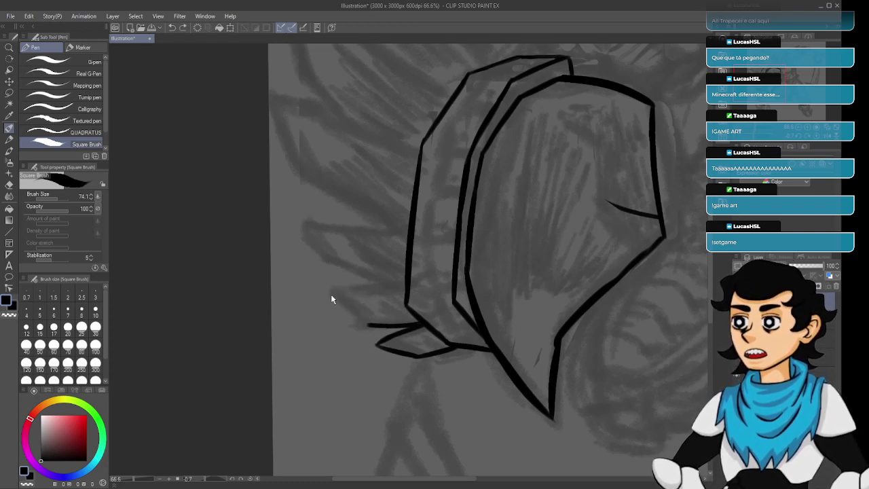
drag(332, 293, 371, 322)
key(ctrl+z)
key(ctrl+z)
drag(330, 297, 372, 324)
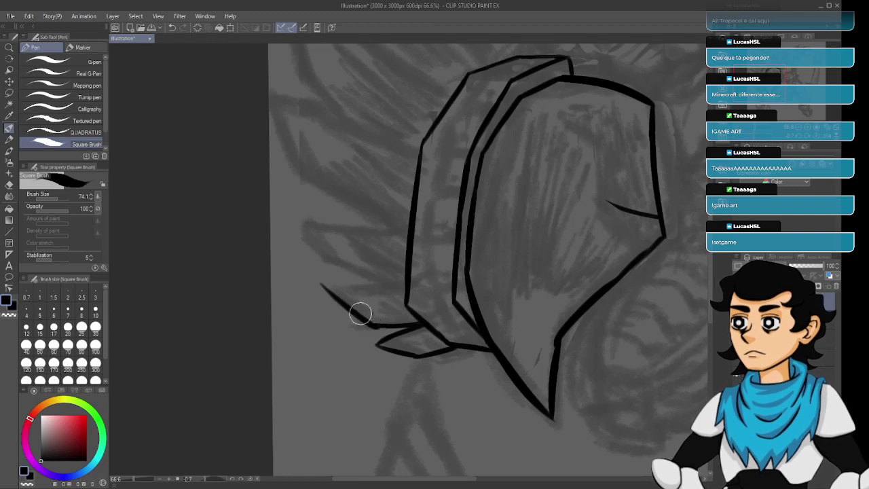
key(ctrl+z)
drag(322, 283, 369, 320)
key(ctrl+z)
key(ctrl+z)
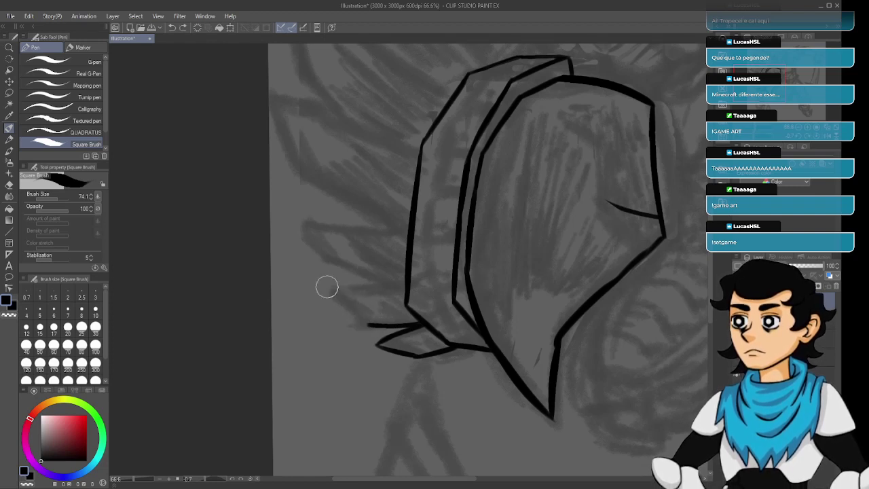
mouse_move(327, 289)
mouse_down()
mouse_move(367, 322)
mouse_move(325, 288)
mouse_up()
key(ctrl+z)
key(ctrl+z)
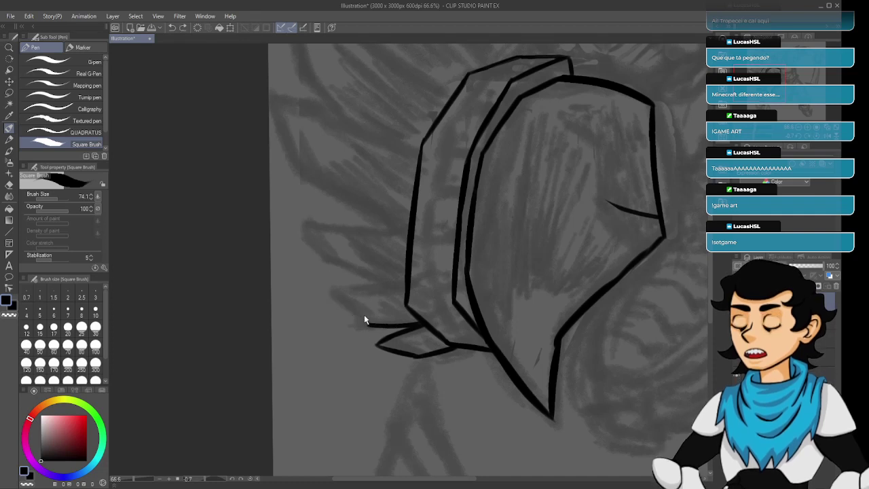
Extend the second spike's lower edge outward with a curved Square Brush stroke that rises from its outer end to the spike's tip.
drag(367, 322, 326, 287)
drag(372, 324, 322, 279)
key(ctrl+z)
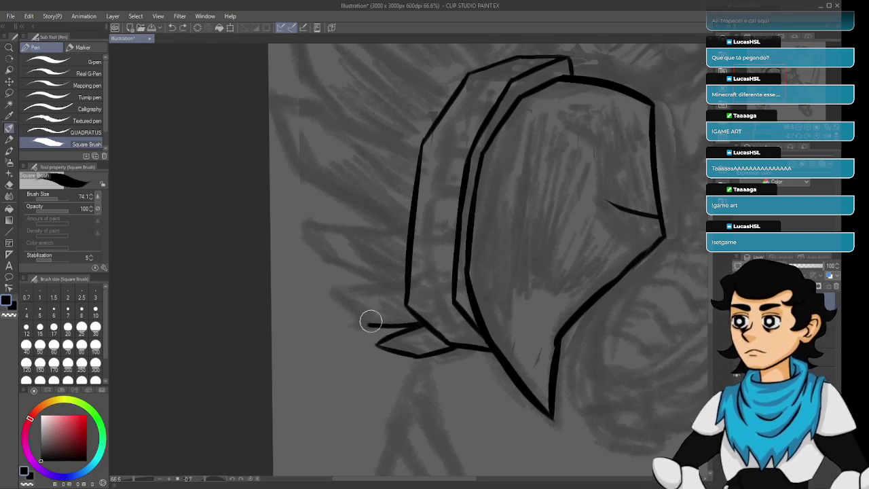
drag(371, 318, 315, 274)
key(ctrl+z)
drag(371, 324, 326, 285)
key(ctrl+z)
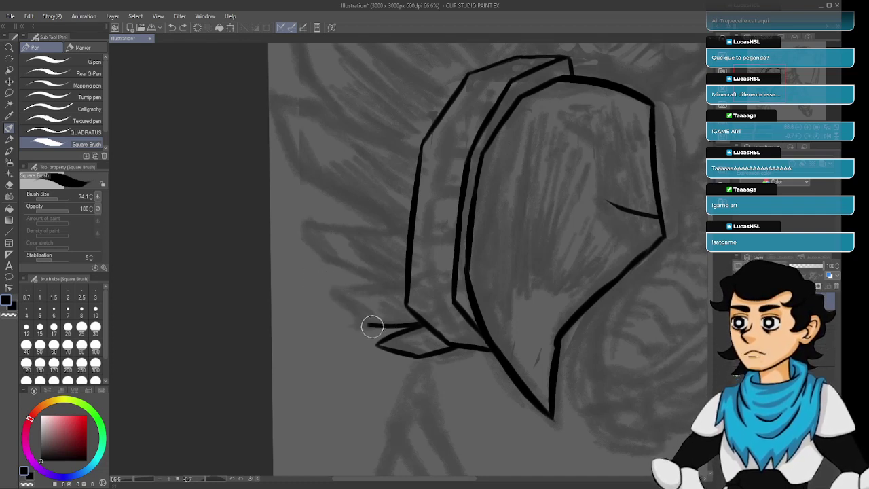
drag(374, 326, 311, 271)
key(ctrl+z)
drag(371, 325, 326, 295)
key(ctrl+z)
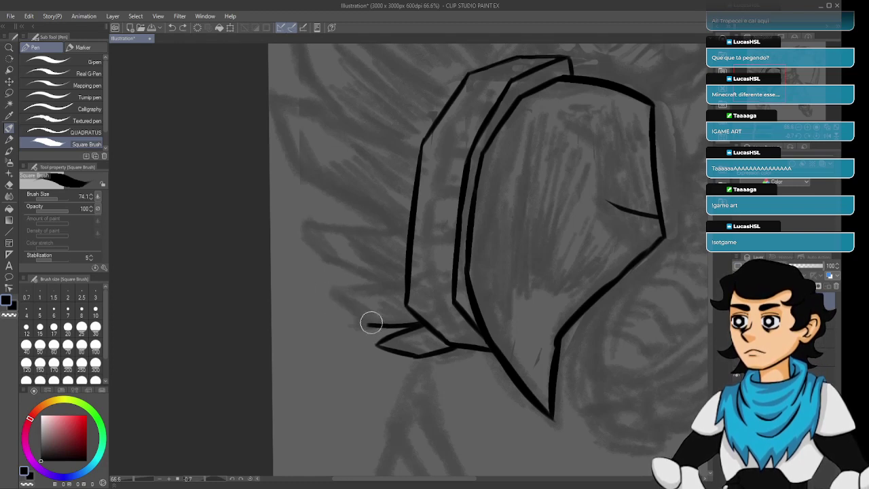
drag(371, 322, 326, 289)
key(ctrl+z)
drag(373, 324, 330, 281)
key(ctrl+z)
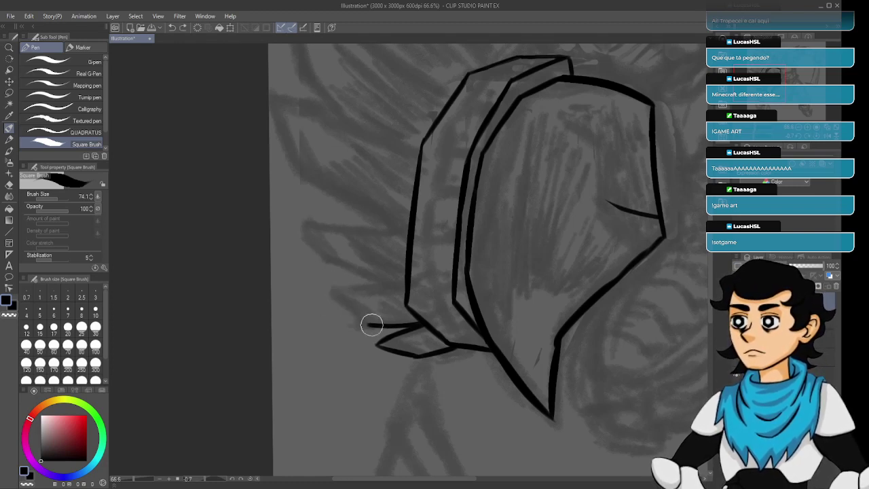
drag(372, 324, 325, 286)
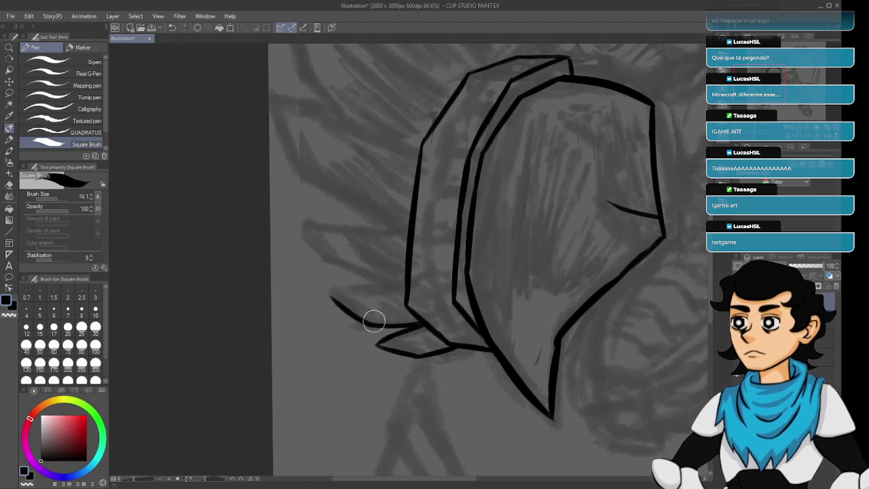
drag(368, 321, 388, 338)
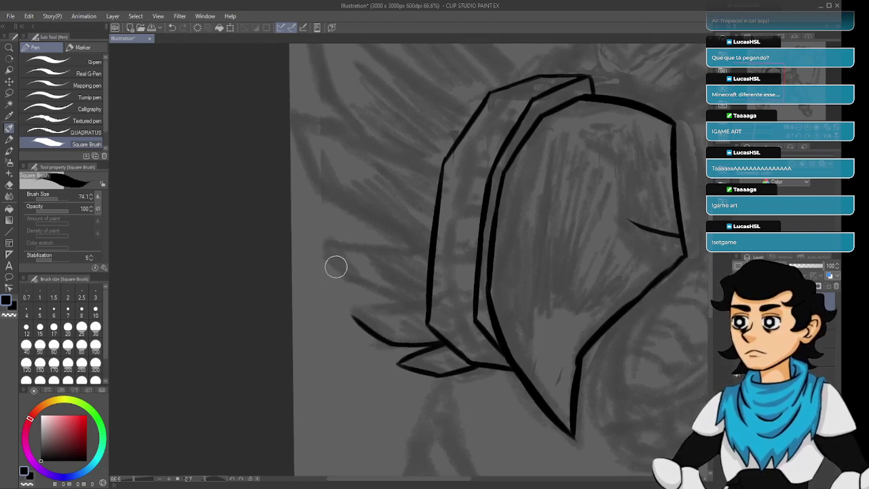
key(ctrl+z)
drag(347, 315, 400, 290)
key(ctrl+z)
drag(352, 314, 398, 298)
key(ctrl+z)
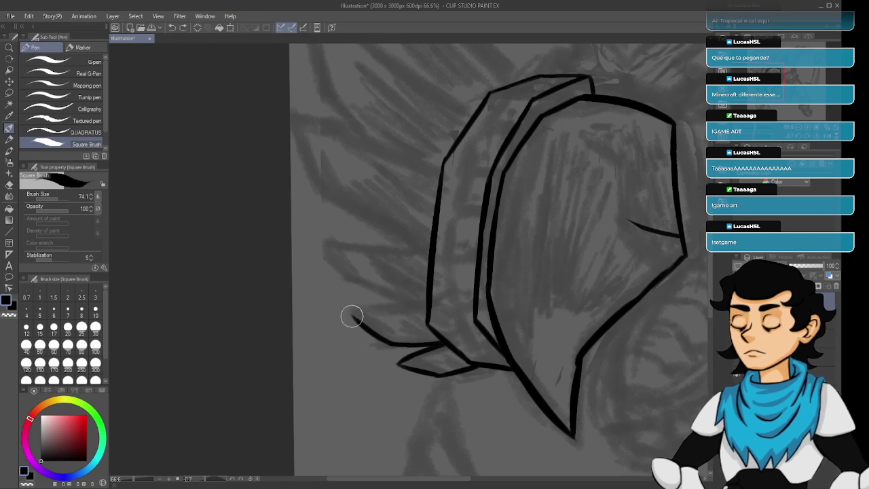
drag(351, 314, 399, 301)
key(ctrl+z)
key(ctrl+z)
key(ctrl+z)
key(ctrl+z)
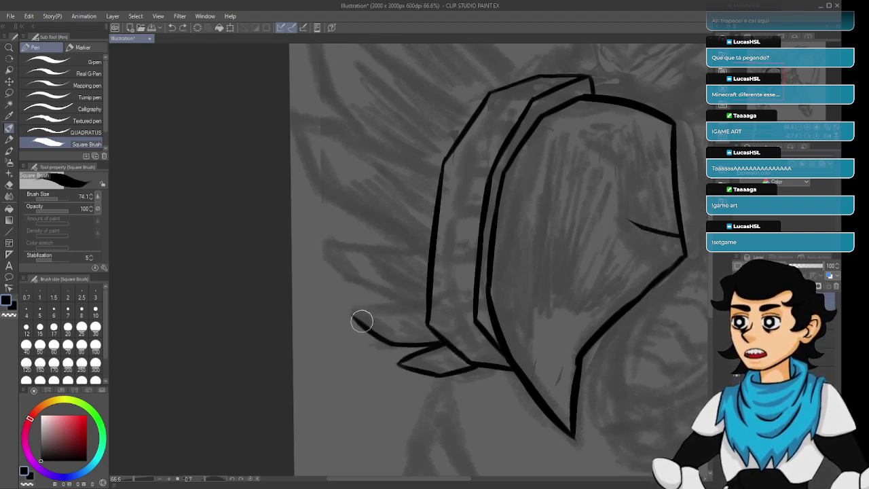
Ink a short, straight upper edge for the second spike, rising from its tip toward the shield's side outline.
drag(353, 316, 401, 298)
key(ctrl+z)
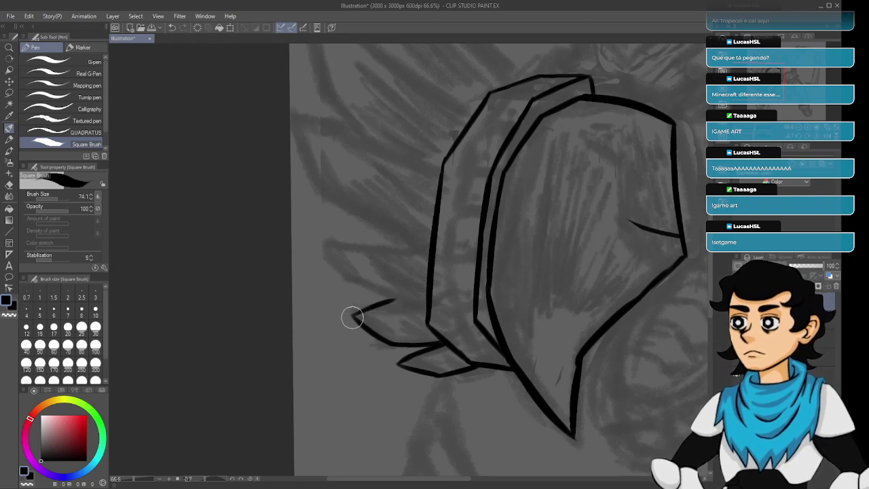
key(ctrl+z)
drag(353, 317, 401, 297)
key(ctrl+z)
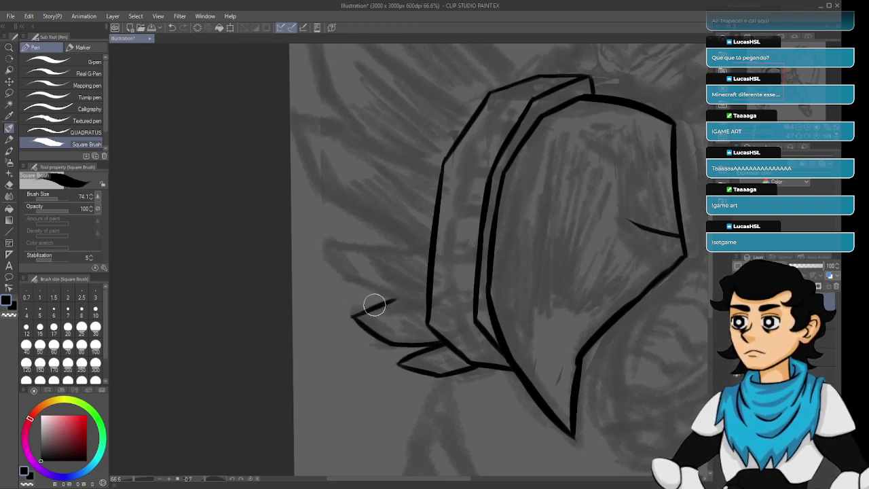
key(ctrl+z)
mouse_move(352, 315)
mouse_down()
mouse_move(400, 298)
mouse_move(378, 351)
mouse_move(411, 362)
mouse_up()
key(ctrl+z)
key(ctrl+z)
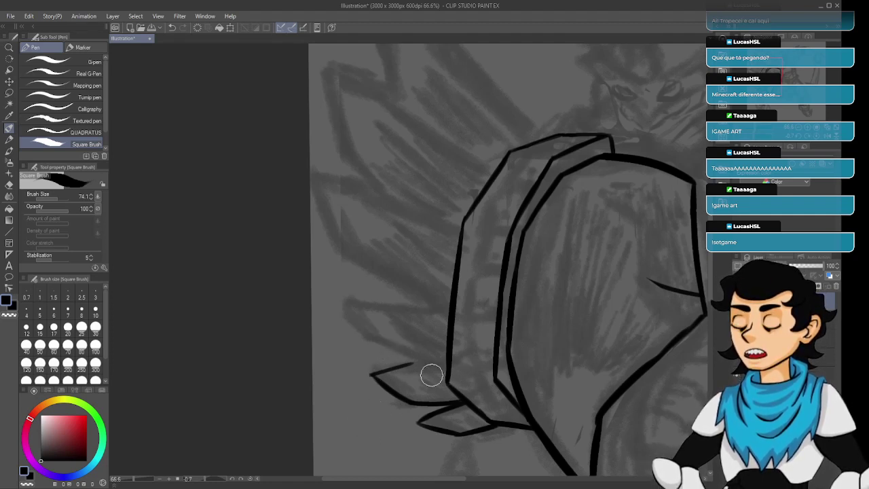
Ink the third spike's lower edge as a thick curved stroke sloping down to the inner end of the second spike's upper edge.
scroll(431, 375, up, 5)
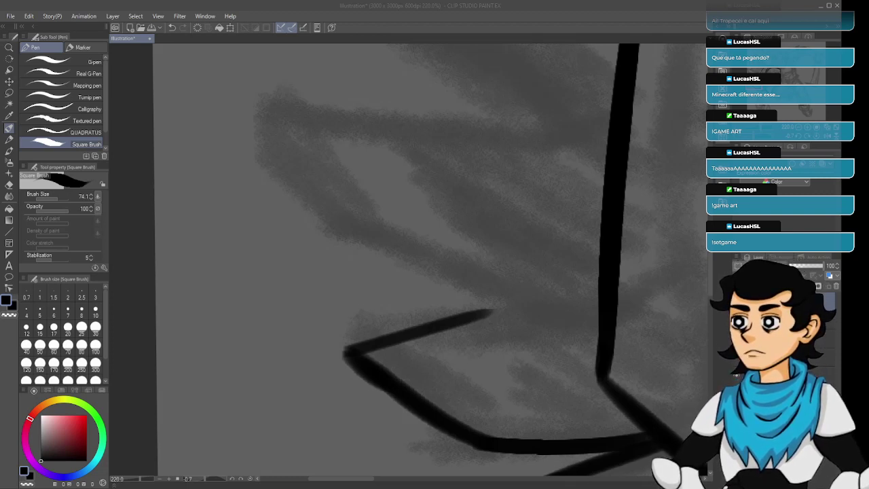
key(alt+Tab)
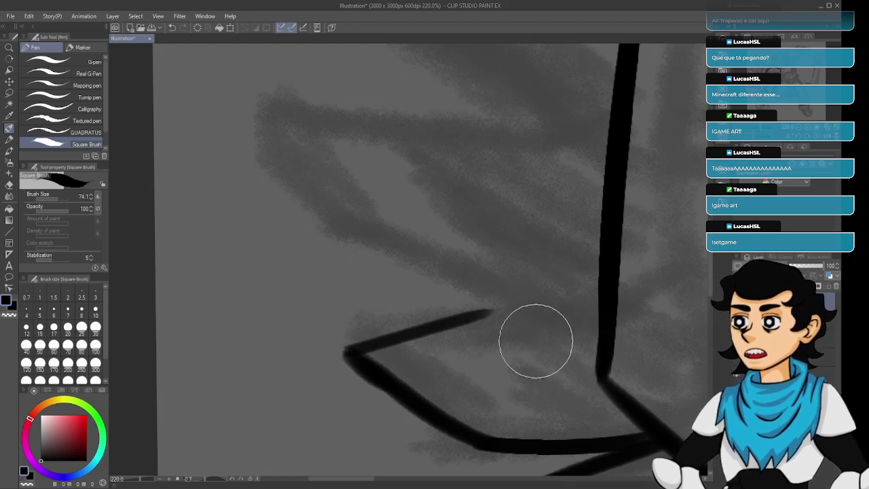
drag(378, 292, 530, 317)
key(ctrl+z)
drag(340, 242, 533, 296)
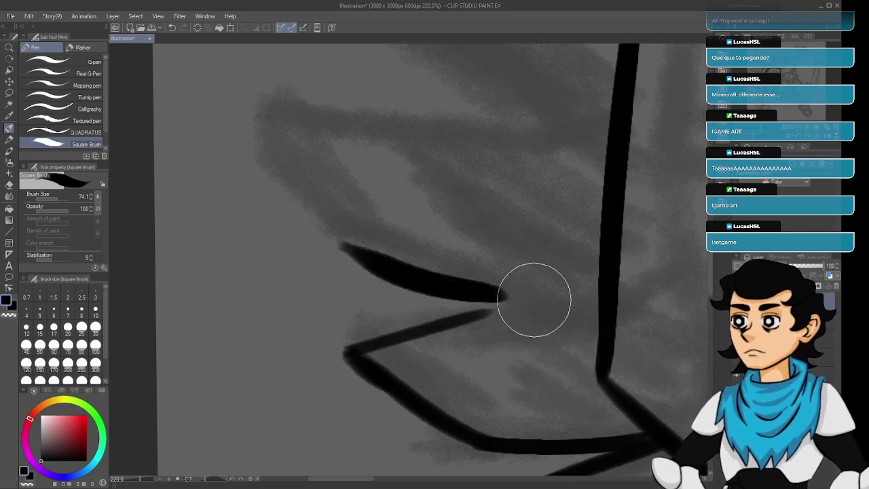
key(ctrl+z)
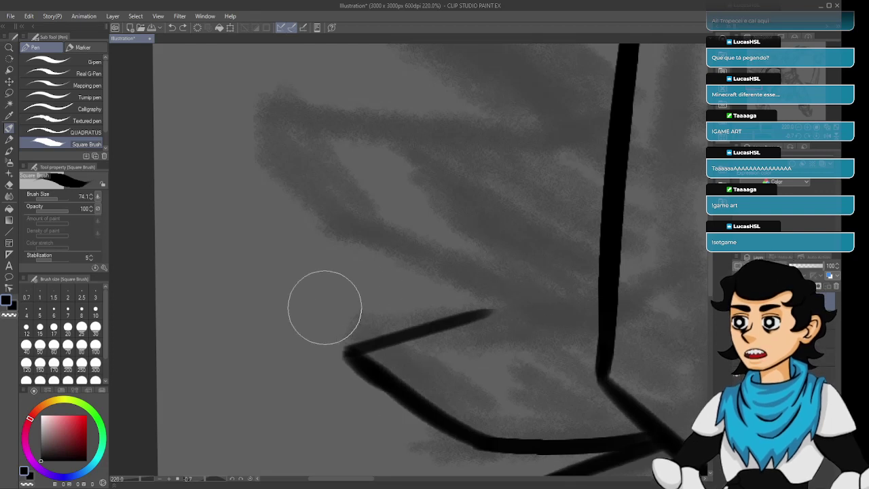
mouse_move(343, 242)
mouse_down()
mouse_move(440, 287)
mouse_move(537, 313)
mouse_up()
key(ctrl+z)
key(ctrl+z)
drag(313, 248, 500, 317)
key(ctrl+z)
mouse_move(312, 248)
mouse_down()
mouse_move(356, 268)
mouse_move(508, 309)
mouse_up()
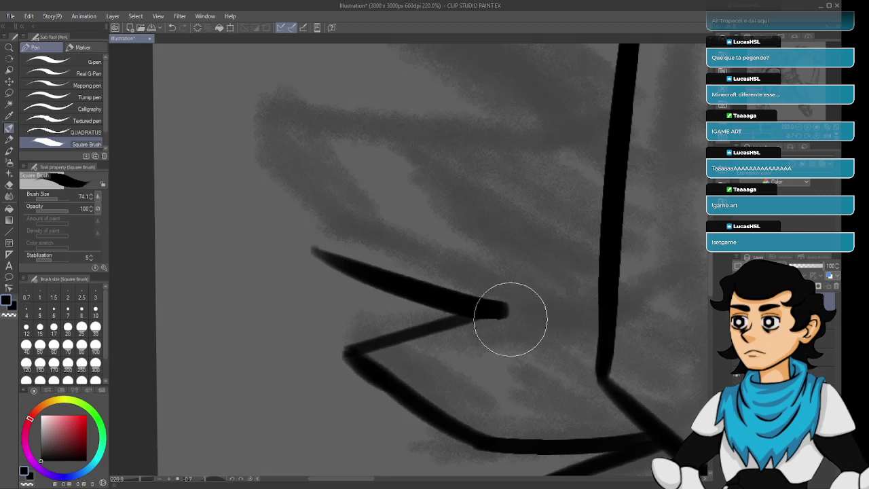
Ink a short rising line from the inner end of the third spike's lower edge to the shield's side outline.
drag(508, 311, 582, 281)
key(ctrl+z)
mouse_move(500, 305)
mouse_down()
mouse_move(590, 280)
mouse_move(577, 290)
mouse_up()
key(ctrl+z)
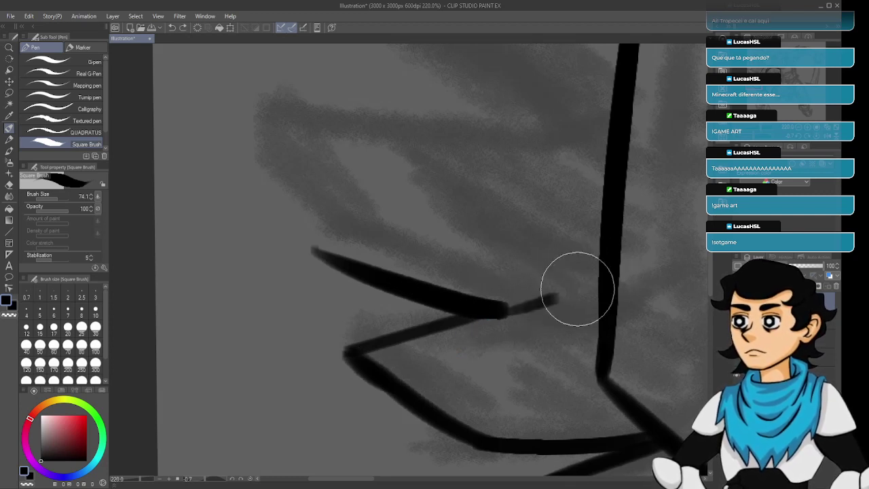
key(ctrl+z)
drag(503, 311, 594, 277)
key(ctrl+z)
drag(504, 310, 599, 274)
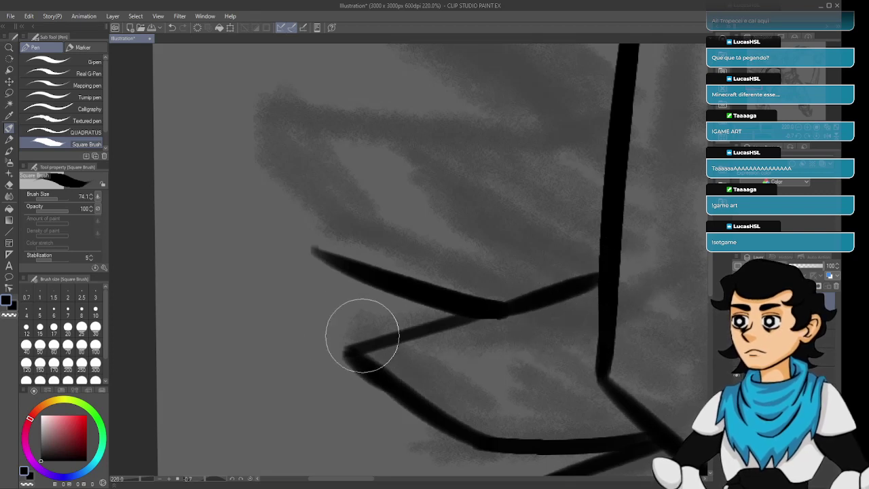
Lengthen the outer end of the third spike's lower edge with a stroke that blends into the existing line.
drag(287, 245, 376, 271)
key(ctrl+z)
key(ctrl+z)
key(ctrl+z)
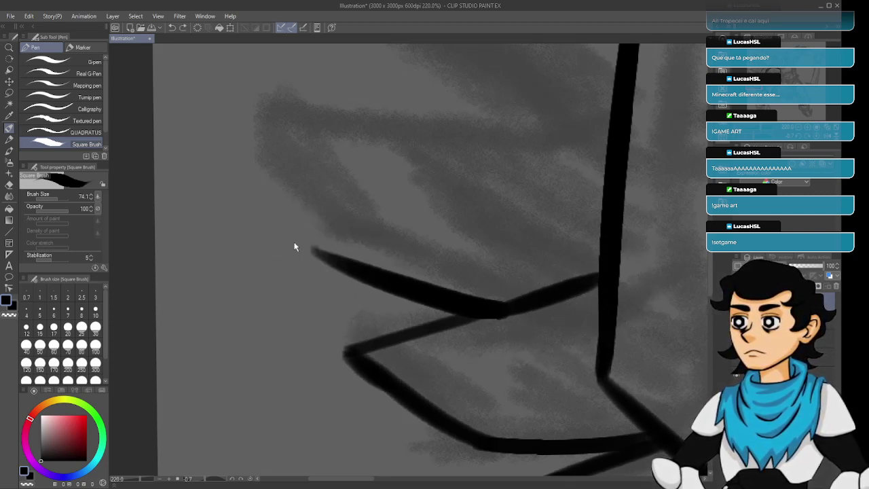
drag(285, 241, 365, 271)
key(ctrl+z)
drag(281, 239, 394, 283)
key(ctrl+z)
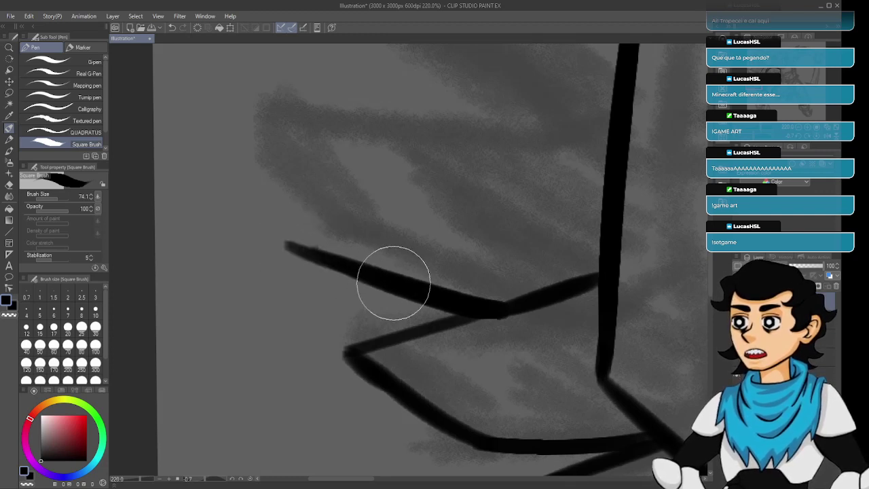
drag(304, 233, 351, 303)
drag(309, 265, 320, 290)
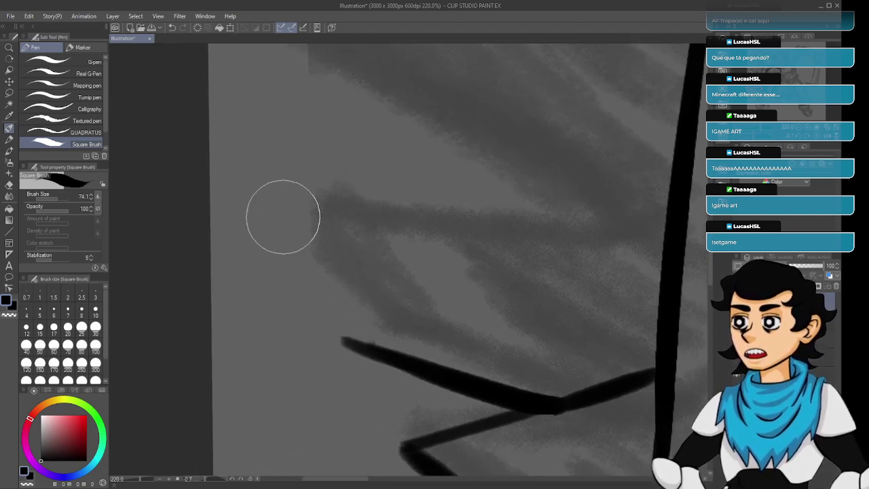
drag(346, 335, 299, 205)
key(ctrl+z)
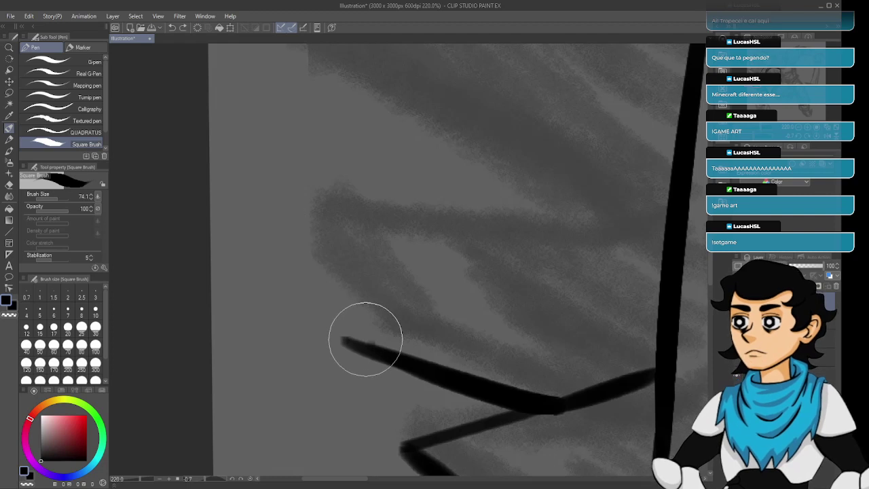
key(e)
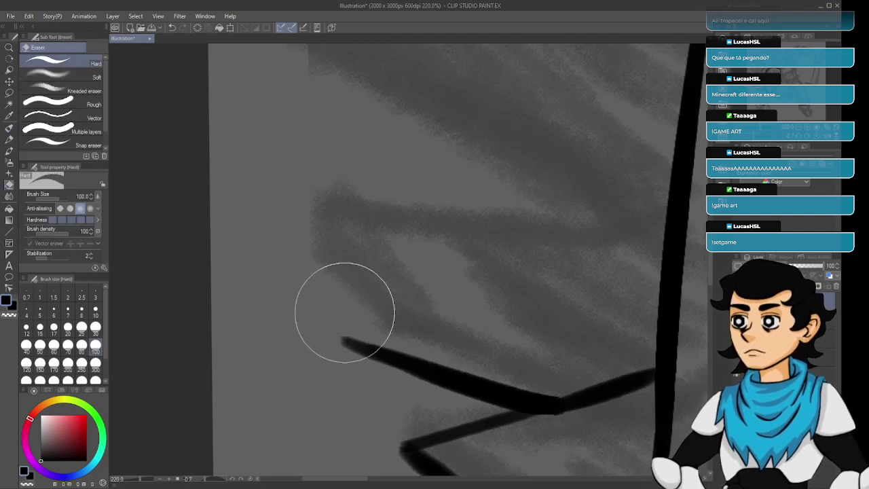
key(p)
drag(346, 336, 304, 251)
key(ctrl+z)
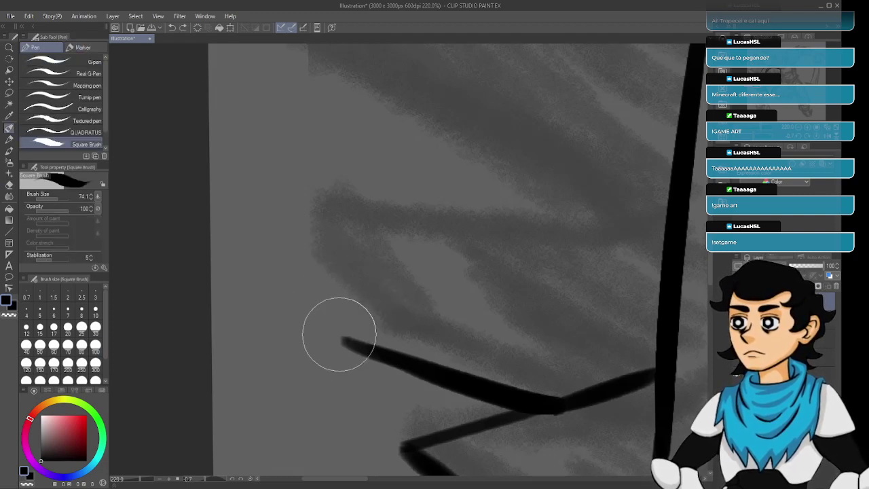
key(ctrl+z)
mouse_move(339, 333)
mouse_down()
mouse_move(271, 207)
mouse_move(291, 194)
mouse_up()
key(ctrl+z)
drag(351, 340, 285, 179)
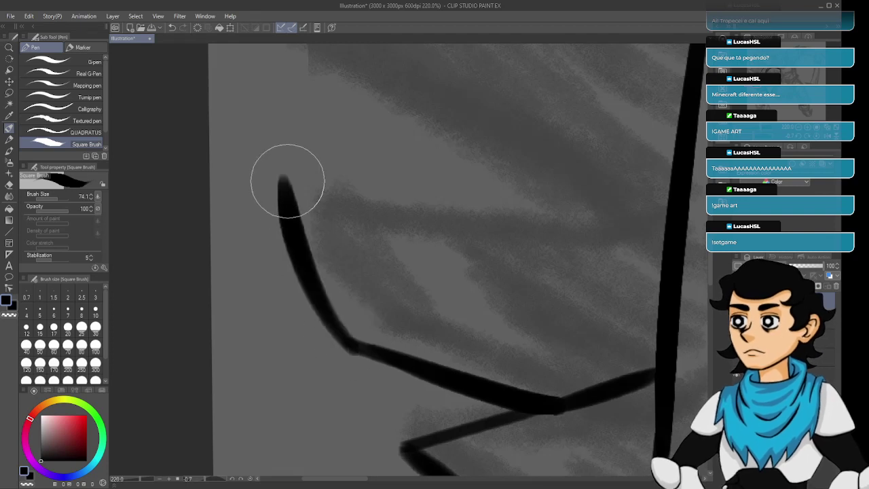
key(ctrl+z)
Ink the third spike's outer curve, sweeping steeply up from the lower edge's outer end to a tapered tip.
drag(349, 335, 290, 125)
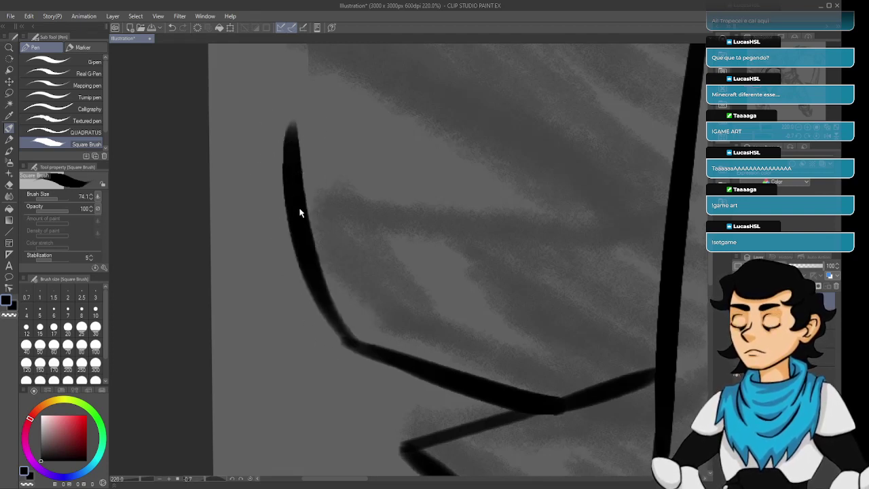
key(ctrl+z)
drag(349, 336, 287, 194)
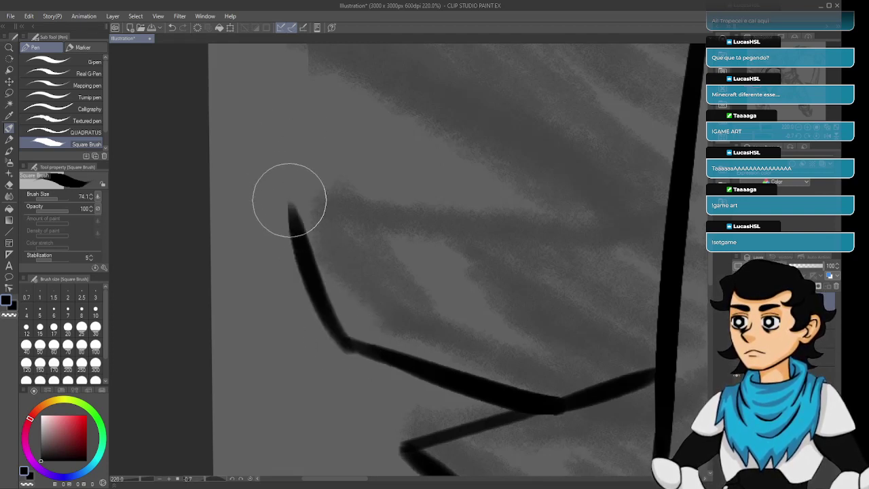
key(ctrl+z)
drag(350, 334, 290, 188)
key(ctrl+z)
drag(353, 341, 281, 179)
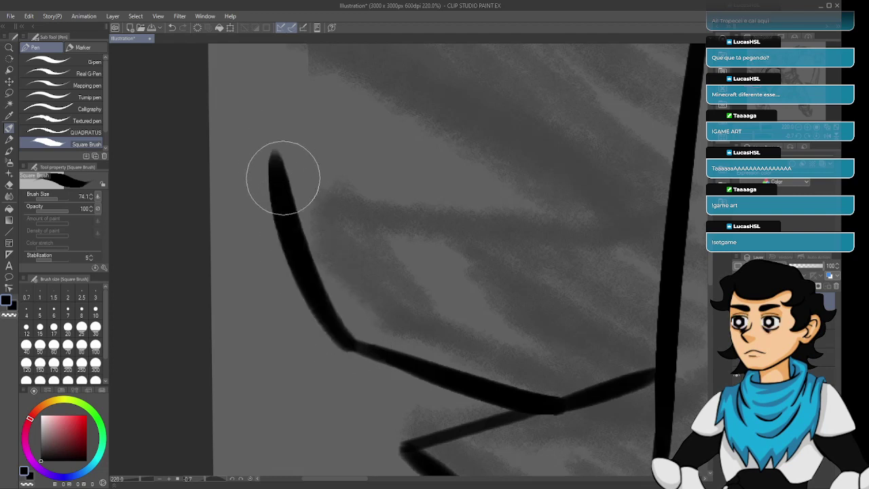
key(ctrl+z)
drag(353, 340, 281, 154)
Ink the third spike's upper edge as a nearly horizontal stroke running inward from the tip of its outer curve.
mouse_move(324, 208)
mouse_down()
mouse_move(346, 278)
mouse_move(378, 333)
mouse_move(376, 353)
mouse_up()
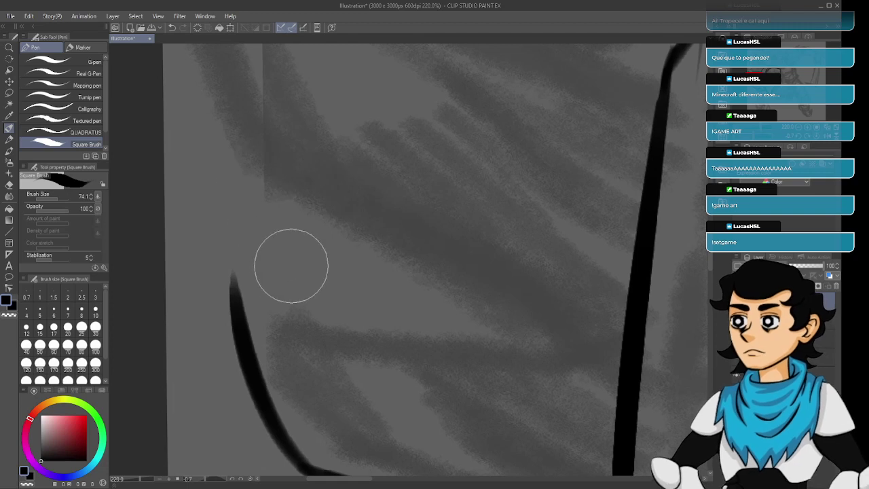
mouse_move(241, 273)
mouse_down()
mouse_move(421, 334)
mouse_move(446, 319)
mouse_up()
key(ctrl+z)
key(ctrl+z)
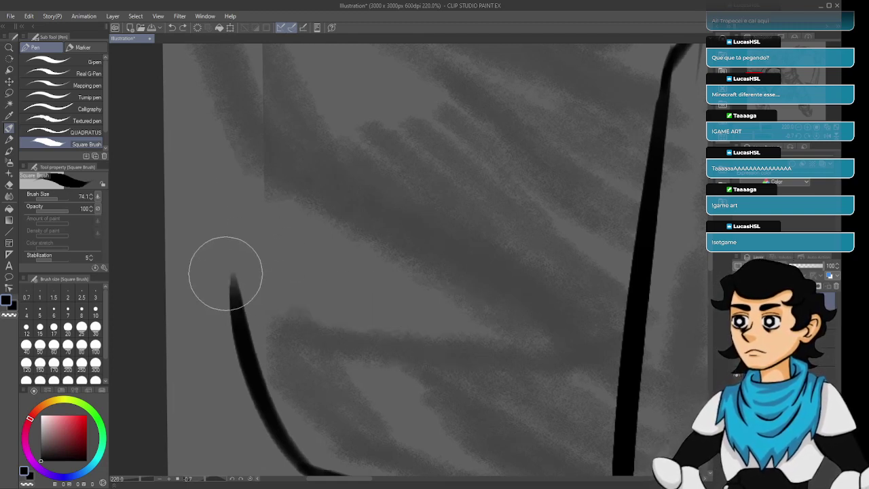
drag(228, 275, 446, 317)
key(ctrl+z)
mouse_move(233, 279)
mouse_down()
mouse_move(469, 322)
mouse_move(387, 291)
mouse_move(463, 306)
mouse_up()
key(ctrl+z)
key(ctrl+z)
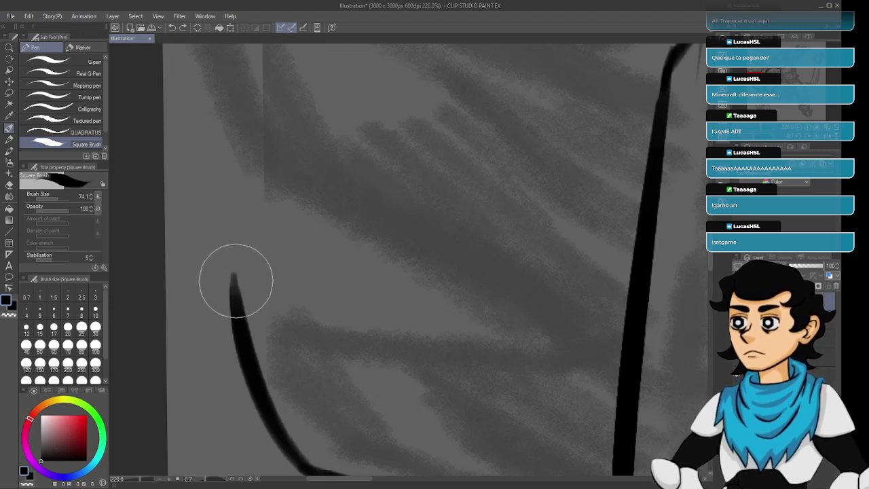
drag(232, 275, 431, 297)
mouse_move(229, 273)
mouse_down()
mouse_move(482, 291)
mouse_move(477, 299)
mouse_move(434, 235)
mouse_move(387, 309)
mouse_move(352, 320)
mouse_move(337, 351)
mouse_up()
mouse_move(423, 360)
mouse_down()
mouse_move(382, 369)
mouse_move(417, 357)
mouse_up()
drag(330, 298, 323, 338)
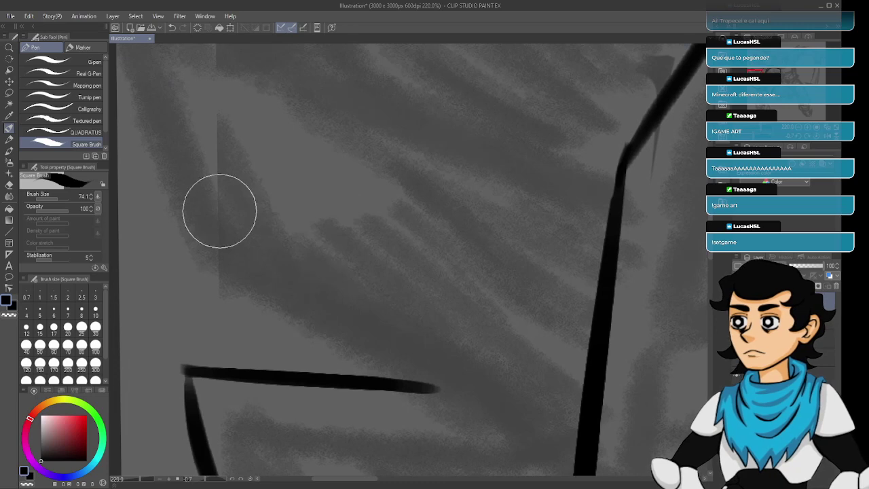
mouse_move(186, 182)
mouse_down()
mouse_move(435, 406)
mouse_move(259, 265)
mouse_move(442, 385)
mouse_up()
key(ctrl+z)
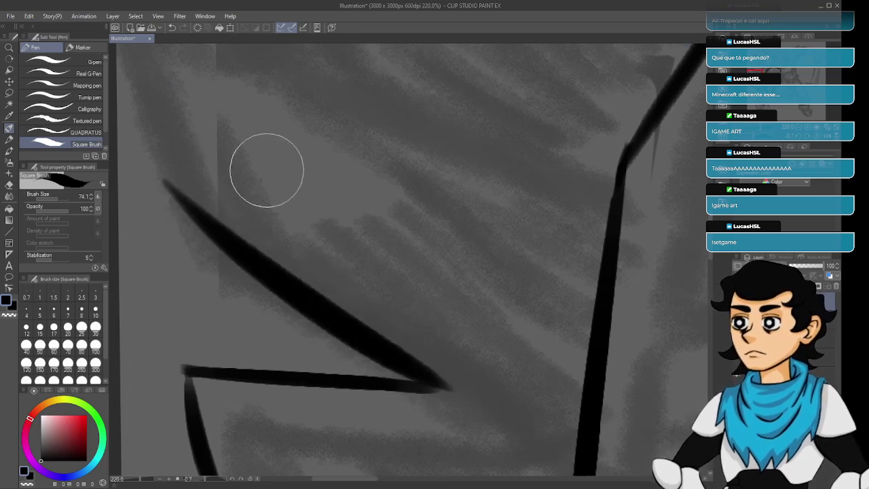
key(ctrl+z)
Ink a short horizontal line from just past the third spike's upper edge to the shield's side outline.
scroll(266, 170, up, 4)
scroll(266, 170, down, 4)
scroll(266, 169, down, 3)
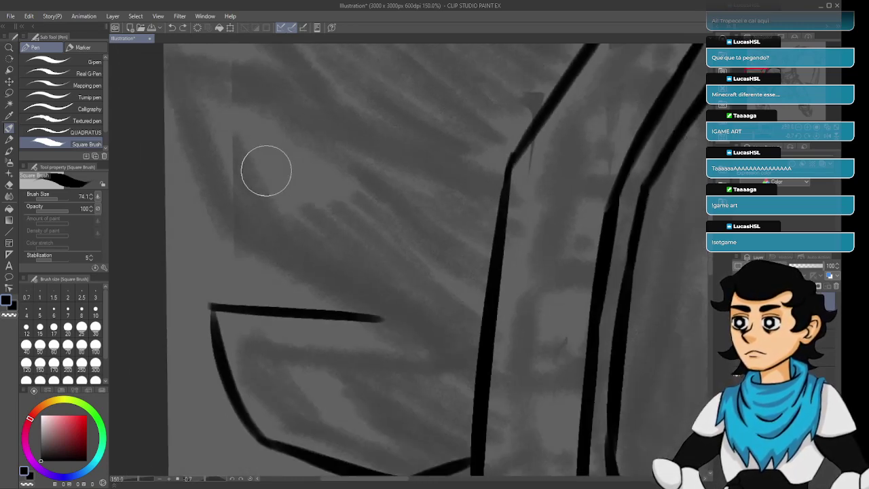
drag(304, 239, 260, 180)
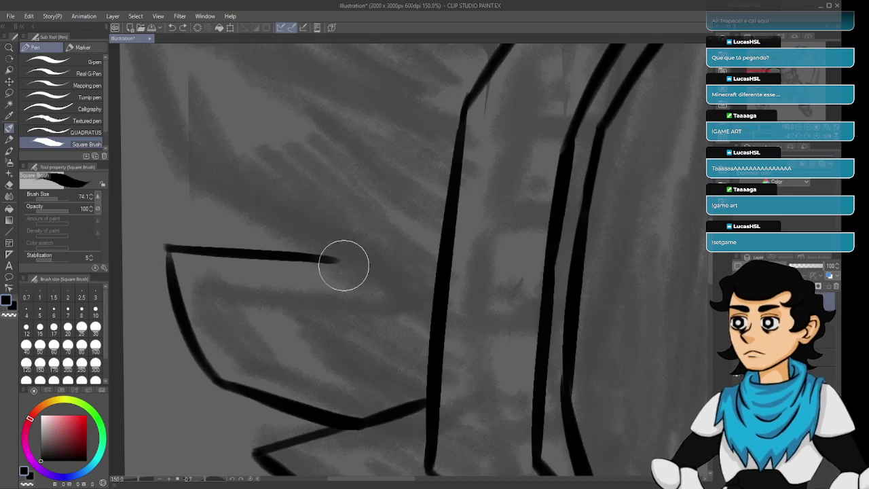
mouse_move(390, 275)
mouse_down()
mouse_move(341, 322)
mouse_move(387, 322)
mouse_up()
key(ctrl+z)
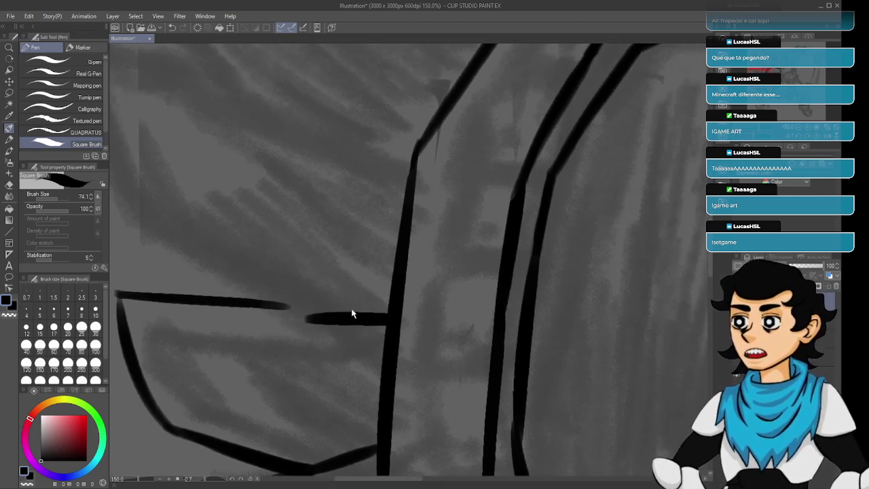
Ink the fourth spike's lower edge as a curve rising outward from the short horizontal line, meeting the third spike's upper edge.
mouse_move(296, 305)
mouse_down()
mouse_move(374, 334)
mouse_move(260, 256)
mouse_up()
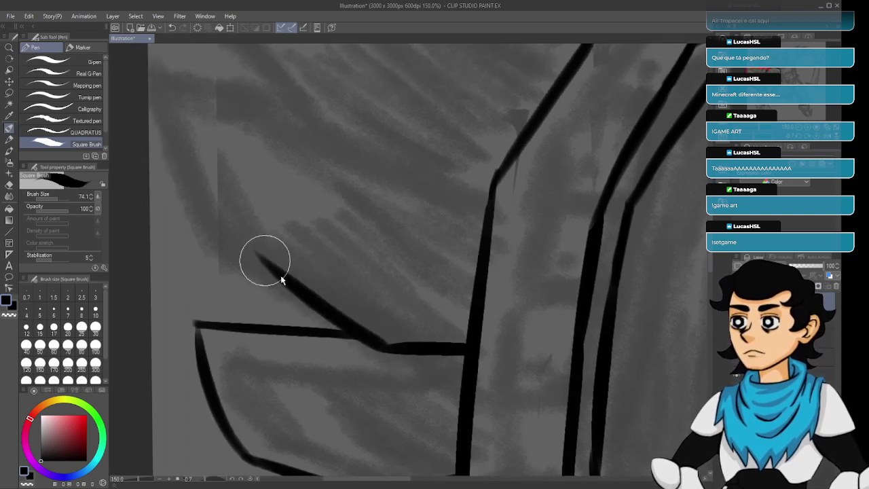
key(ctrl+z)
drag(388, 347, 207, 226)
key(ctrl+z)
drag(380, 345, 215, 218)
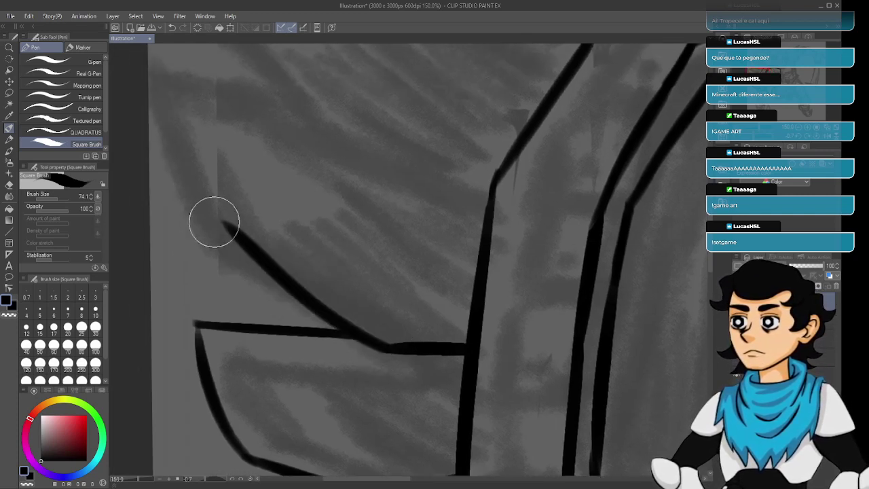
Lengthen the outer end of the fourth spike's lower edge with a diagonal stroke toward the canvas edge.
drag(268, 251, 316, 307)
drag(333, 334, 250, 246)
key(ctrl+z)
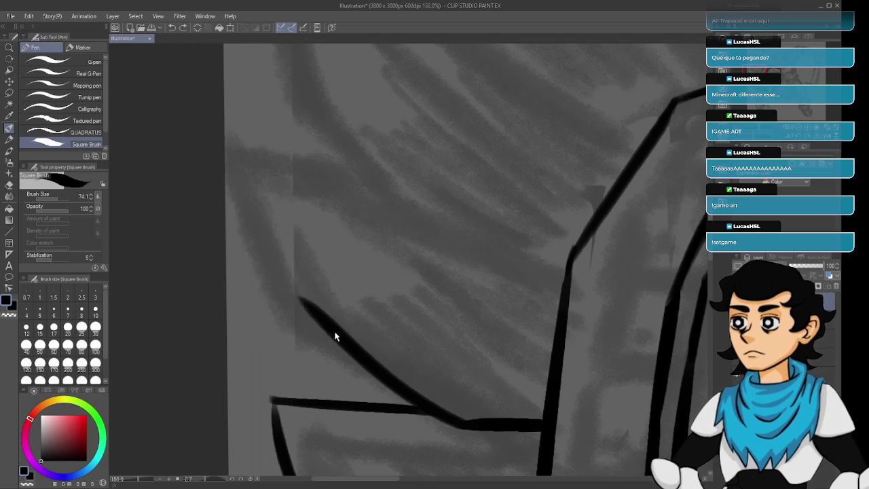
drag(339, 338, 265, 261)
key(ctrl+z)
drag(348, 344, 267, 262)
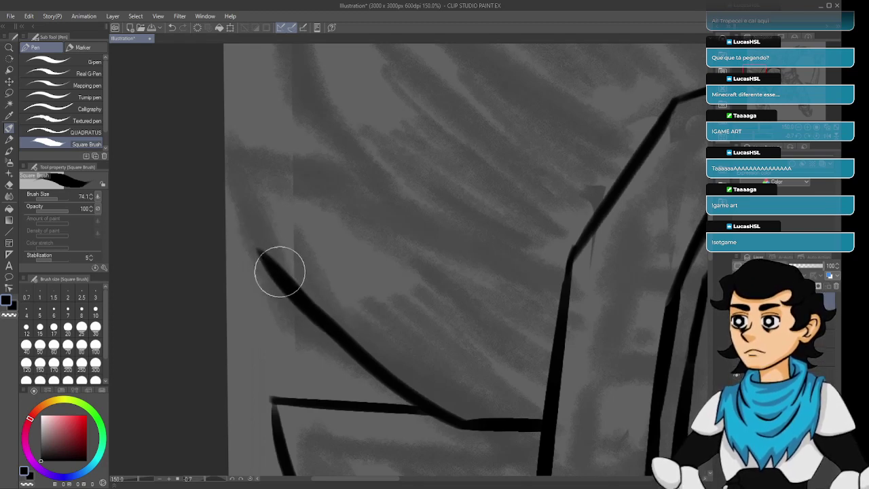
Ink the fourth spike's outer curve, sweeping steeply up from the lower edge's outer end to a tapered tip.
drag(322, 232, 362, 299)
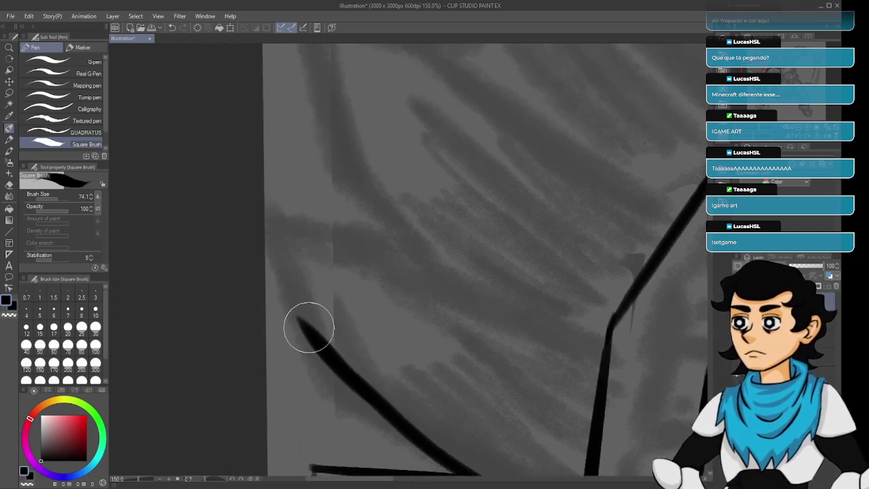
key(ctrl+z)
drag(308, 328, 285, 194)
key(ctrl+z)
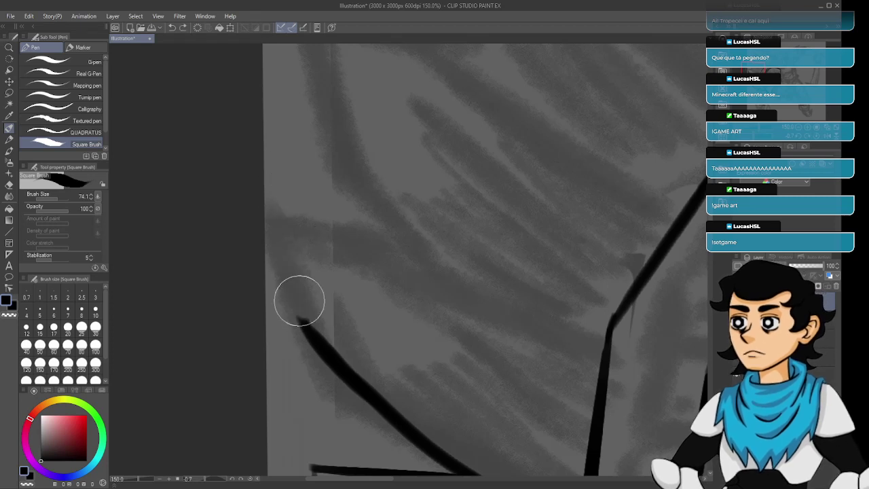
drag(299, 315, 285, 136)
drag(300, 328, 294, 280)
key(ctrl+z)
Ink the fourth spike's upper edge as a gentle curve sloping down and inward from its tip, and erase the overshoot at the tip.
mouse_move(356, 306)
mouse_down()
mouse_move(359, 314)
mouse_move(326, 321)
mouse_move(325, 339)
mouse_move(314, 330)
mouse_up()
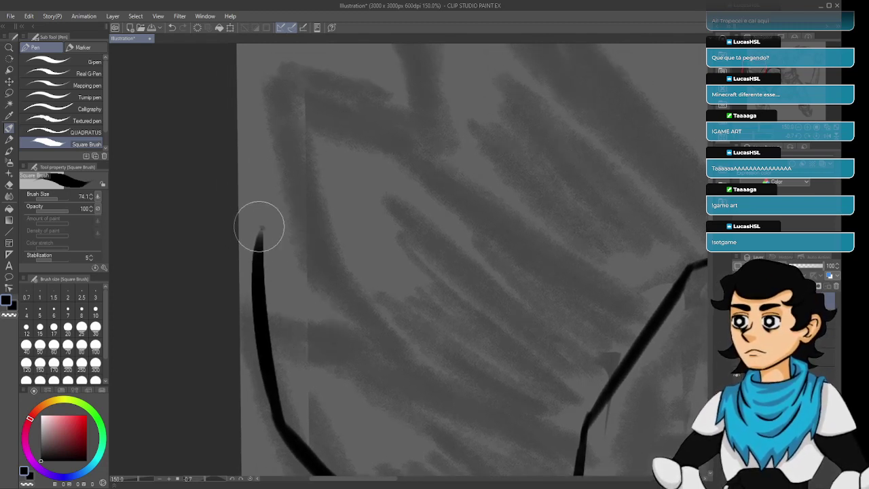
key(ctrl+z)
mouse_move(260, 230)
mouse_down()
mouse_move(390, 306)
mouse_move(360, 292)
mouse_up()
key(ctrl+z)
drag(263, 231, 387, 306)
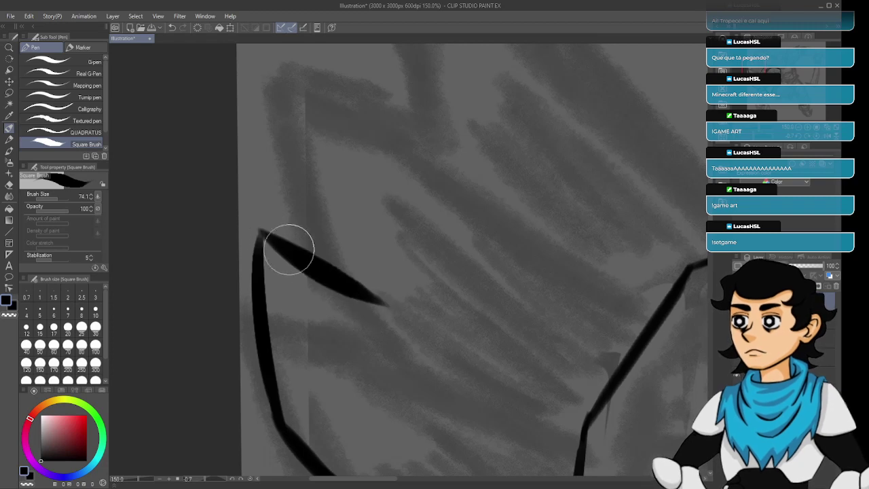
key(ctrl+z)
mouse_move(262, 232)
mouse_down()
mouse_move(384, 303)
mouse_move(319, 277)
mouse_move(254, 231)
mouse_up()
key(ctrl+z)
key(ctrl+z)
drag(419, 317, 250, 226)
key(ctrl+z)
drag(420, 318, 250, 223)
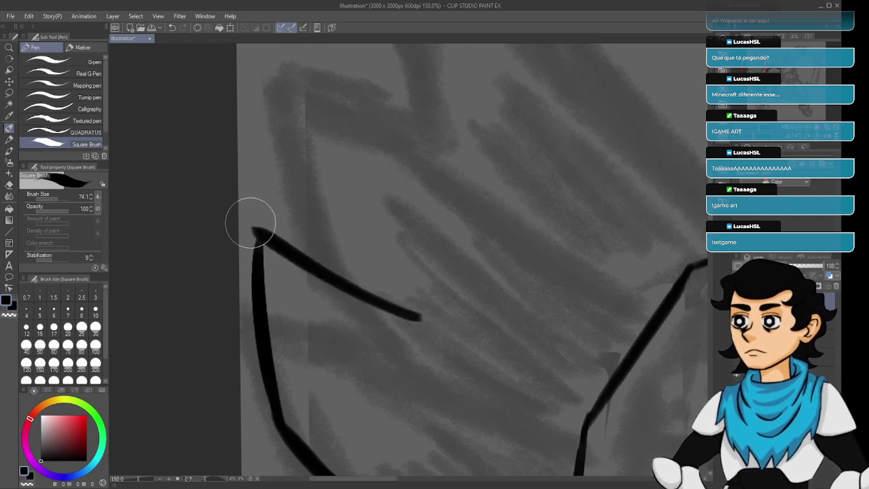
key(e)
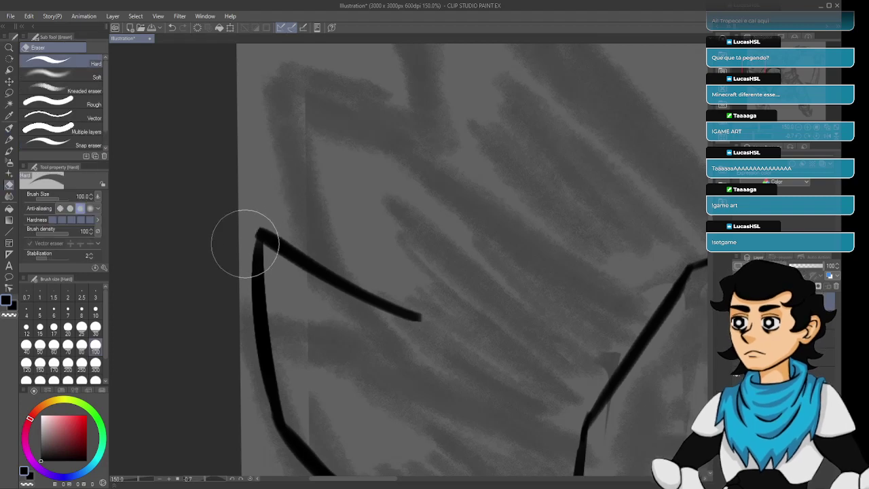
Ink the fifth spike's lower edge as a long diagonal stroke passing the inner end of the fourth spike's upper edge.
mouse_move(434, 249)
mouse_down()
mouse_move(349, 234)
mouse_move(339, 147)
mouse_move(379, 209)
mouse_up()
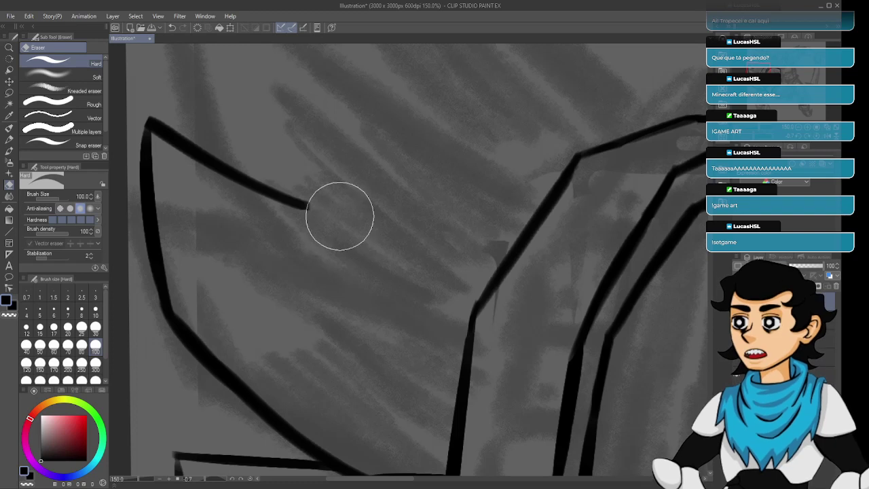
key(p)
drag(351, 207, 353, 263)
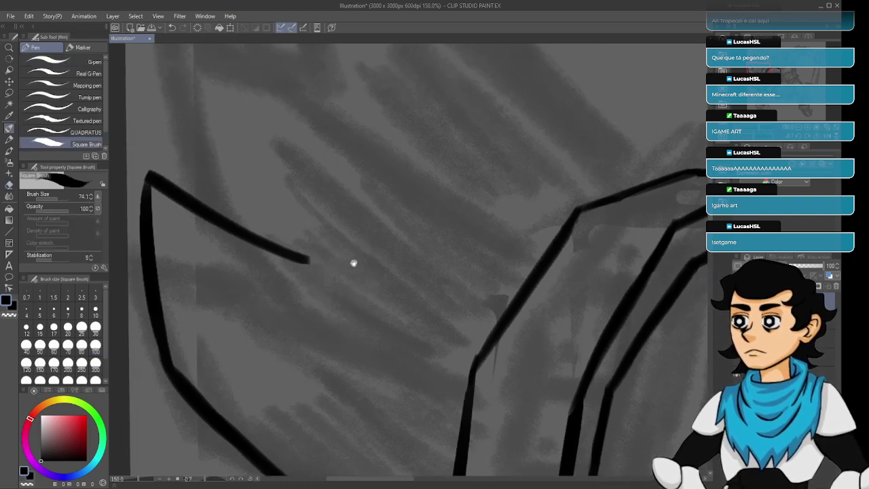
mouse_move(314, 230)
mouse_down()
mouse_move(381, 303)
mouse_move(333, 239)
mouse_move(398, 287)
mouse_up()
key(ctrl+z)
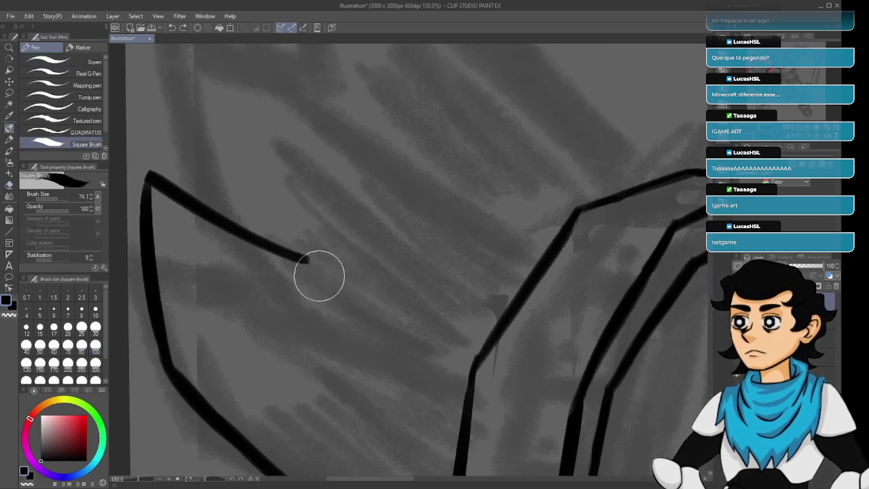
drag(210, 151, 382, 333)
key(ctrl+z)
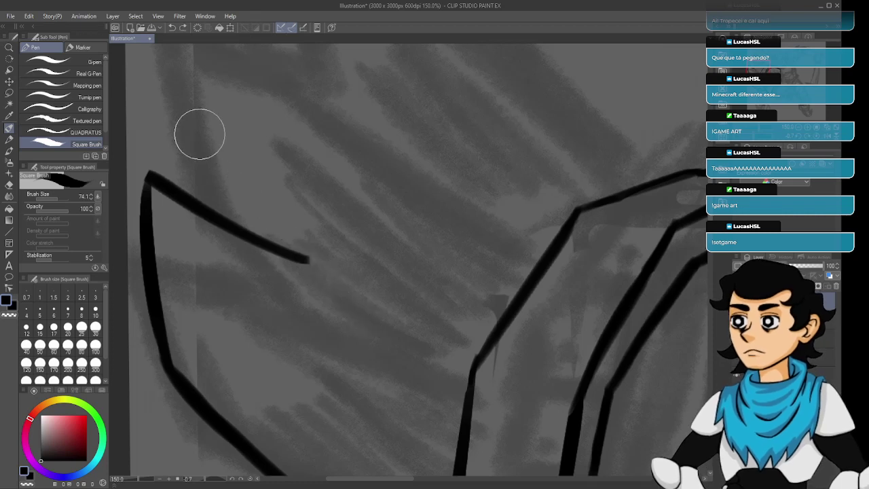
drag(199, 134, 388, 340)
Ink a short sloping line from the inner end of the fifth spike's lower edge to the corner of the shield's side outline.
mouse_move(369, 300)
mouse_down()
mouse_move(319, 311)
mouse_move(389, 349)
mouse_up()
key(ctrl+z)
mouse_move(319, 341)
mouse_down()
mouse_move(409, 362)
mouse_move(393, 362)
mouse_move(407, 370)
mouse_move(362, 218)
mouse_move(421, 311)
mouse_up()
key(ctrl+z)
drag(362, 262, 420, 332)
drag(370, 280, 374, 299)
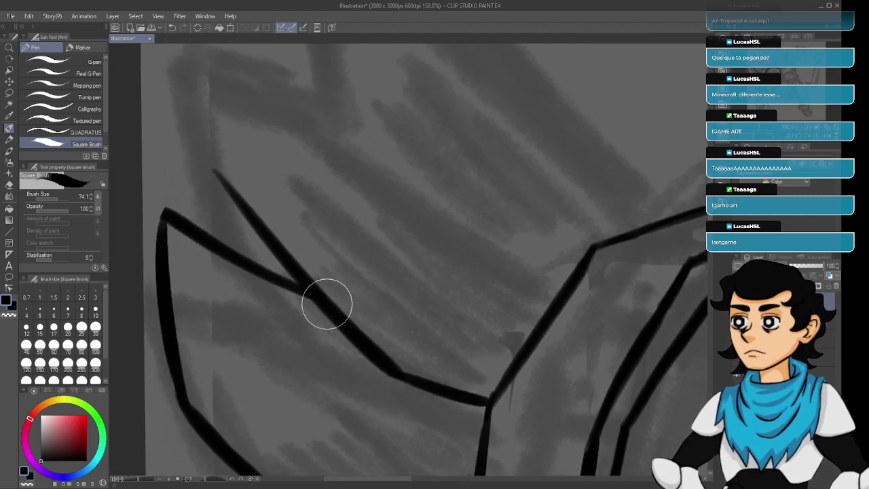
key(e)
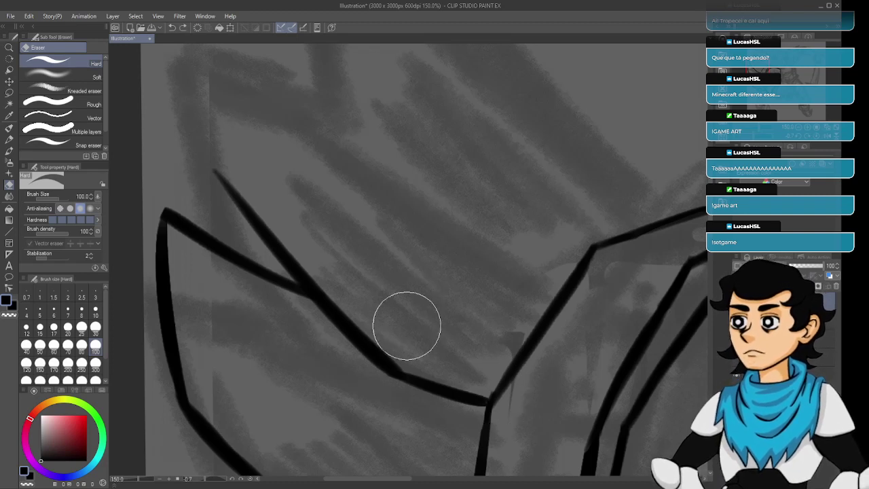
Lengthen the outer end of the fifth spike's lower edge with a thick diagonal stroke that blends into the existing line.
key(p)
mouse_move(351, 278)
mouse_down()
mouse_move(409, 358)
mouse_move(354, 285)
mouse_up()
drag(231, 202, 350, 354)
key(ctrl+z)
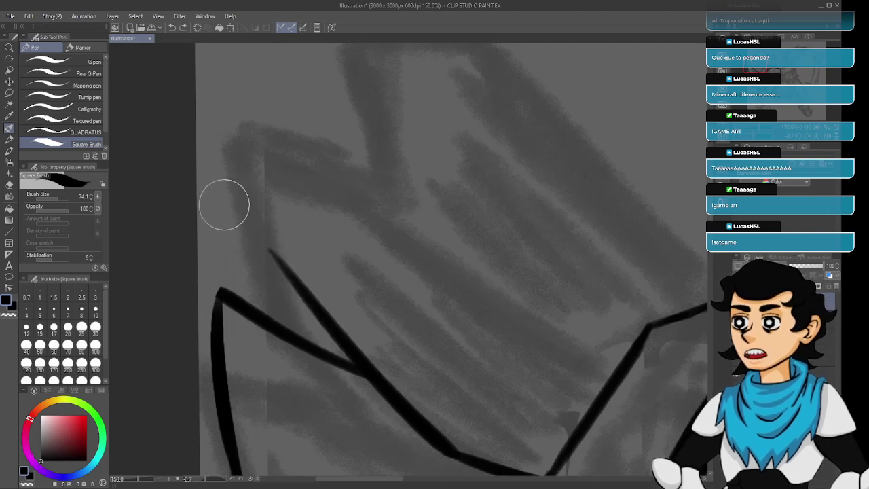
drag(224, 205, 362, 353)
Ink the fifth spike's outer curve, rising almost vertically from the lower edge's outer end and leaning slightly inward at the tip.
mouse_move(254, 206)
mouse_down()
mouse_move(286, 270)
mouse_move(291, 315)
mouse_up()
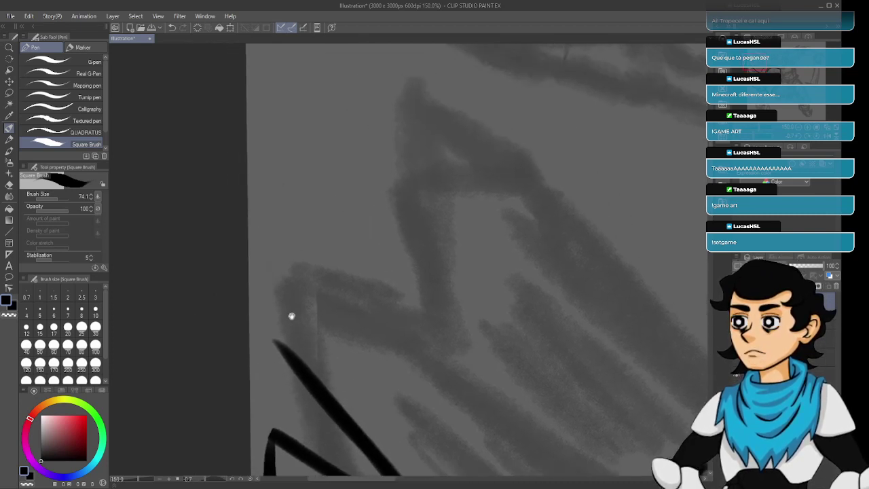
drag(289, 350, 268, 207)
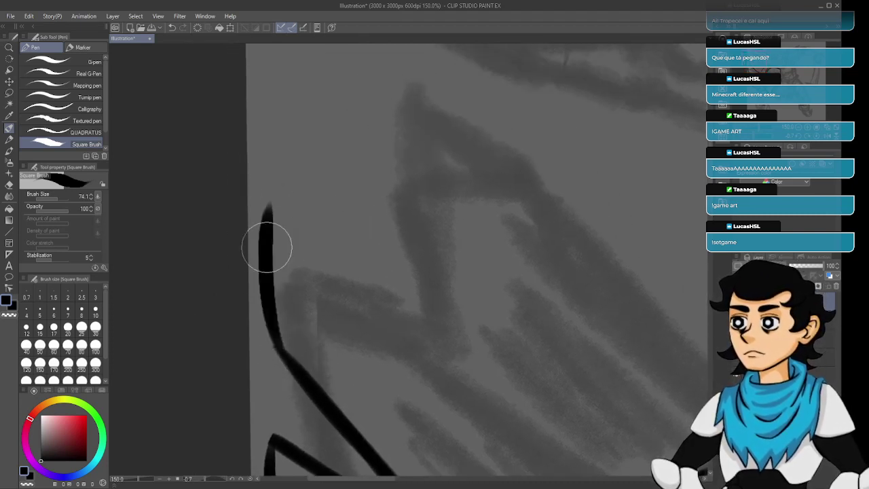
key(ctrl+z)
mouse_move(289, 362)
mouse_down()
mouse_move(262, 203)
mouse_move(281, 170)
mouse_up()
key(ctrl+z)
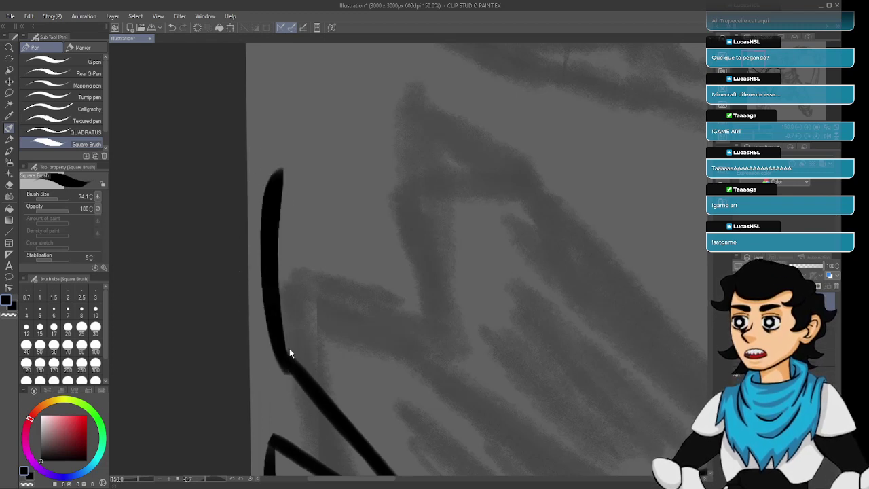
key(ctrl+z)
drag(290, 367, 272, 173)
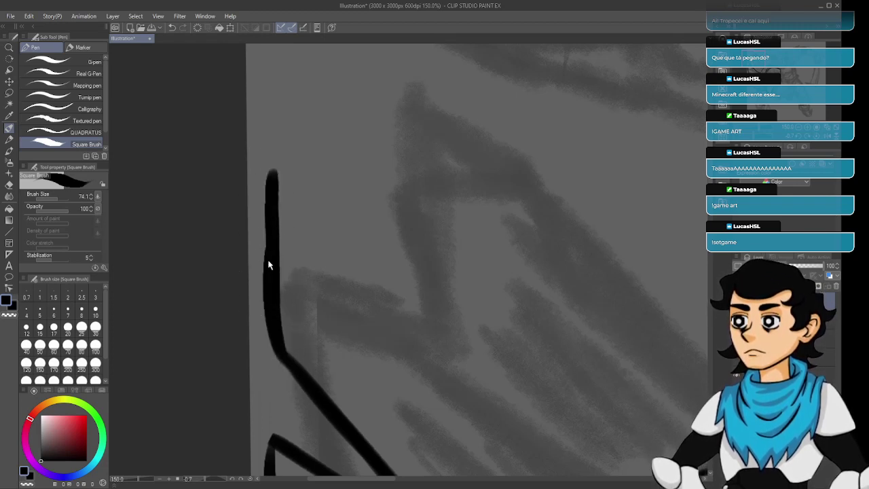
key(ctrl+z)
drag(270, 292, 280, 171)
Ink the fifth spike's upper edge as a thick diagonal stroke sloping down and inward from its tip.
drag(338, 274, 270, 222)
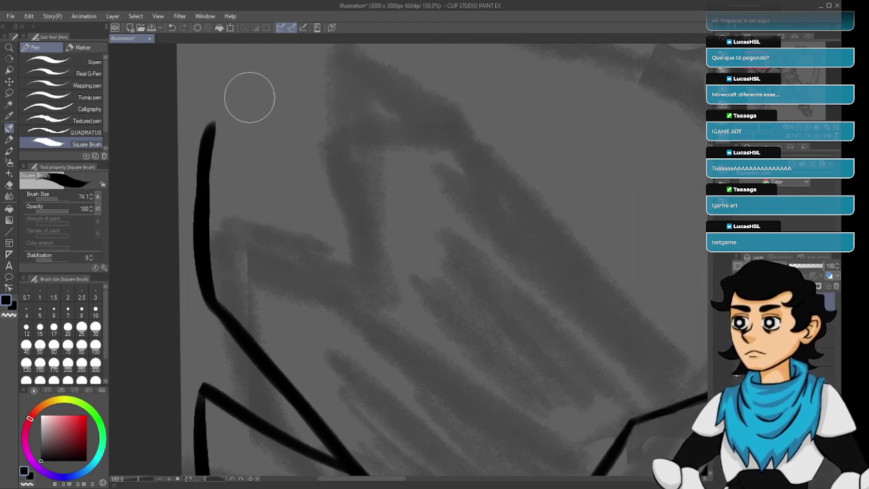
drag(212, 120, 369, 270)
key(ctrl+z)
drag(212, 121, 325, 231)
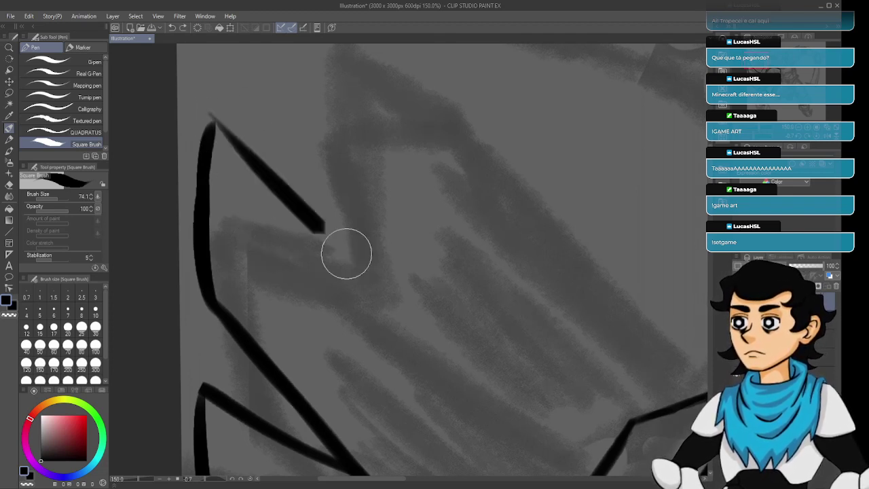
key(ctrl+z)
drag(212, 122, 377, 298)
key(ctrl+z)
drag(212, 122, 378, 285)
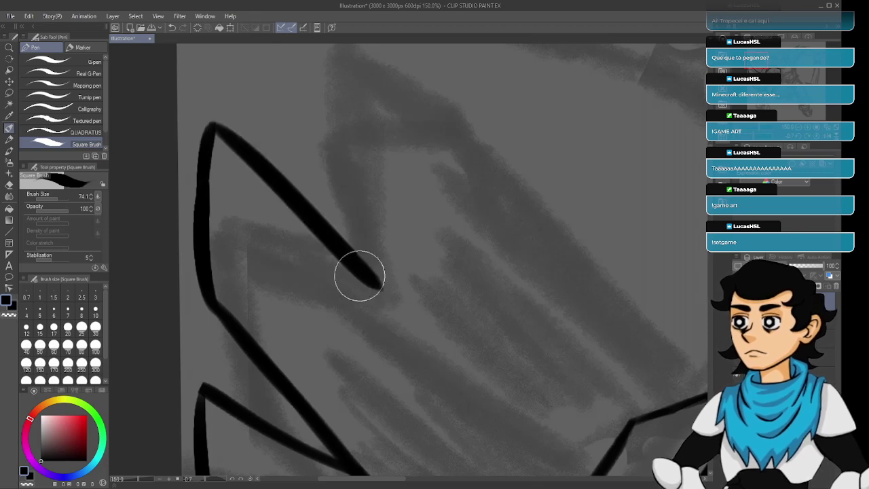
key(ctrl+z)
drag(212, 121, 352, 232)
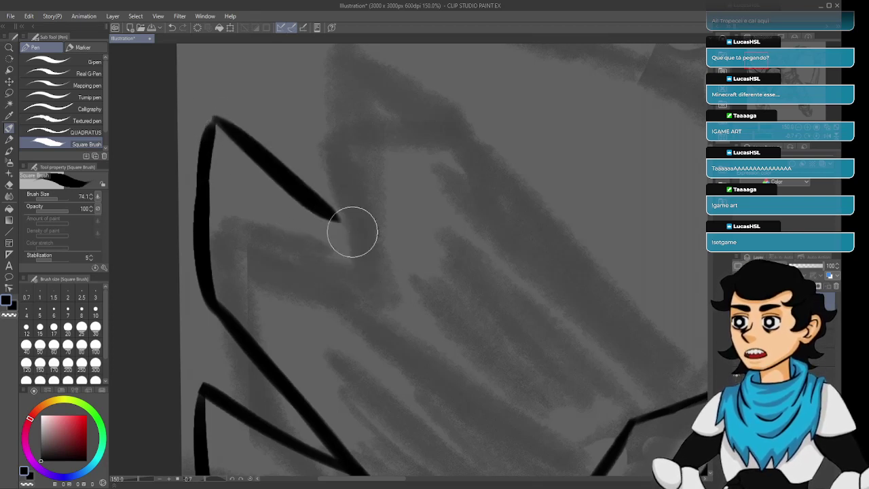
key(ctrl+z)
drag(212, 121, 417, 288)
key(ctrl+z)
drag(212, 121, 369, 258)
Extend the fifth spike's upper edge inward toward the shield with a long, thick diagonal stroke that blends into the existing line.
drag(408, 291, 323, 283)
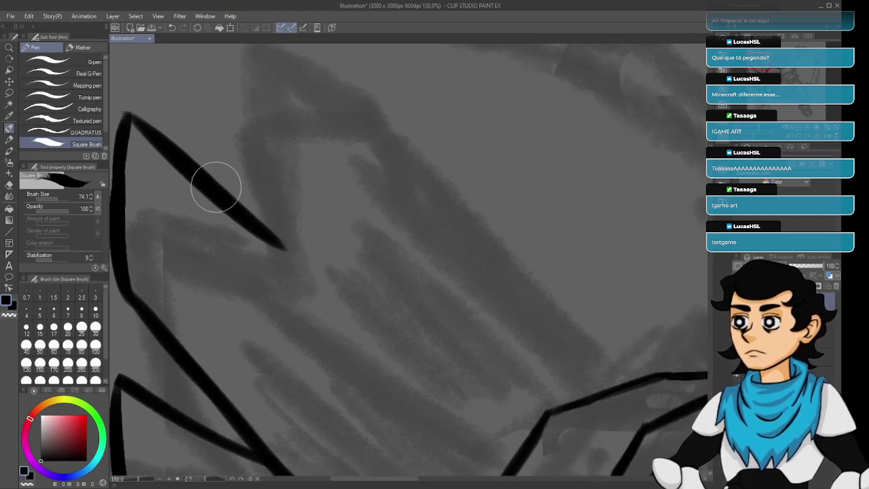
drag(256, 219, 387, 350)
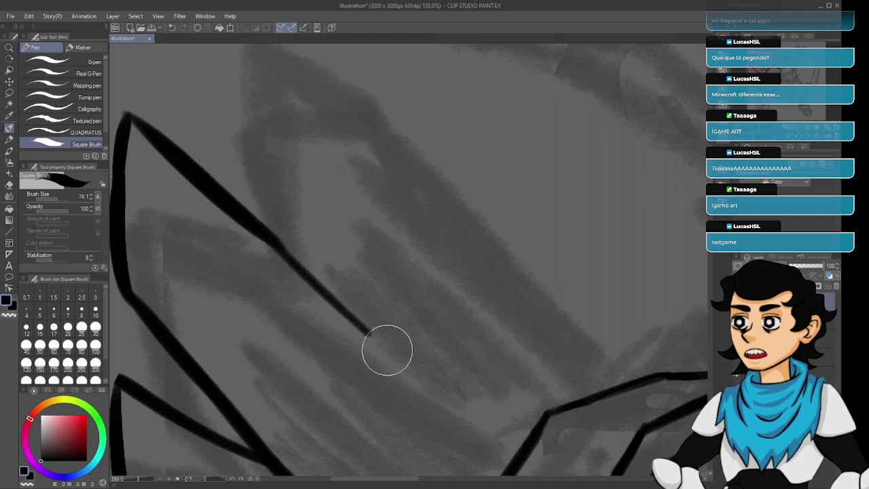
key(ctrl+z)
drag(268, 235, 431, 409)
drag(390, 360, 276, 232)
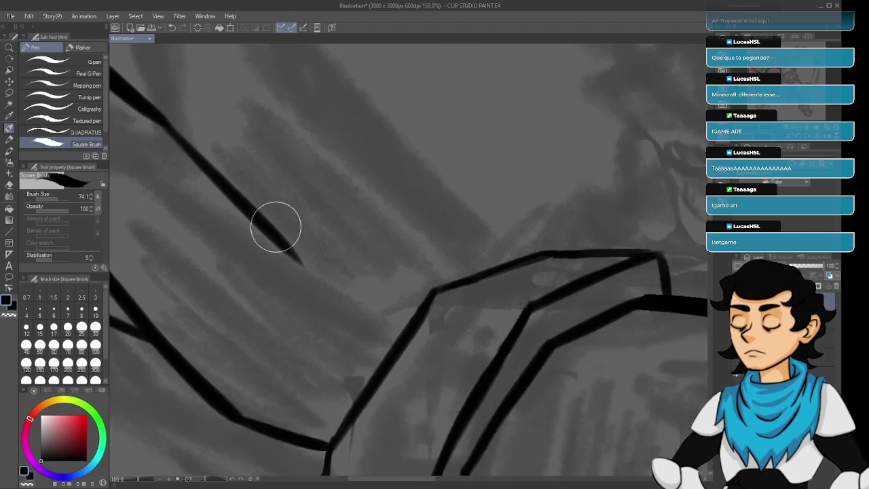
key(ctrl+z)
drag(221, 169, 306, 222)
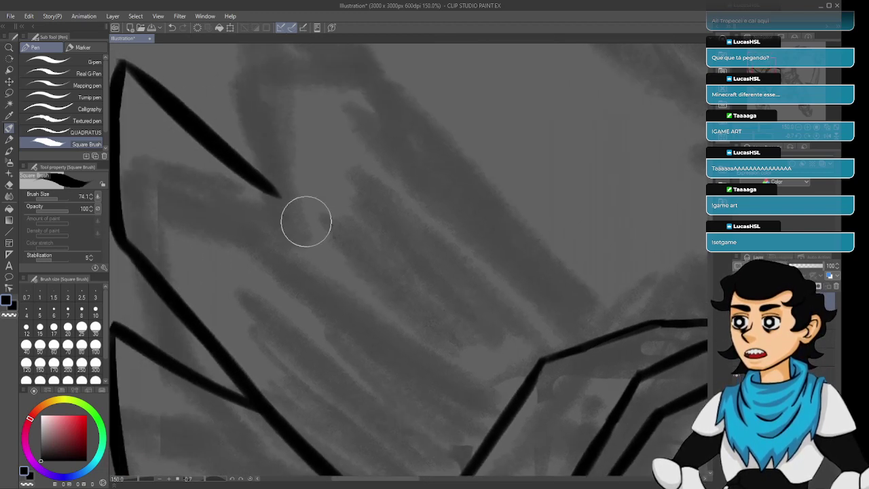
drag(252, 174, 438, 343)
drag(397, 307, 299, 235)
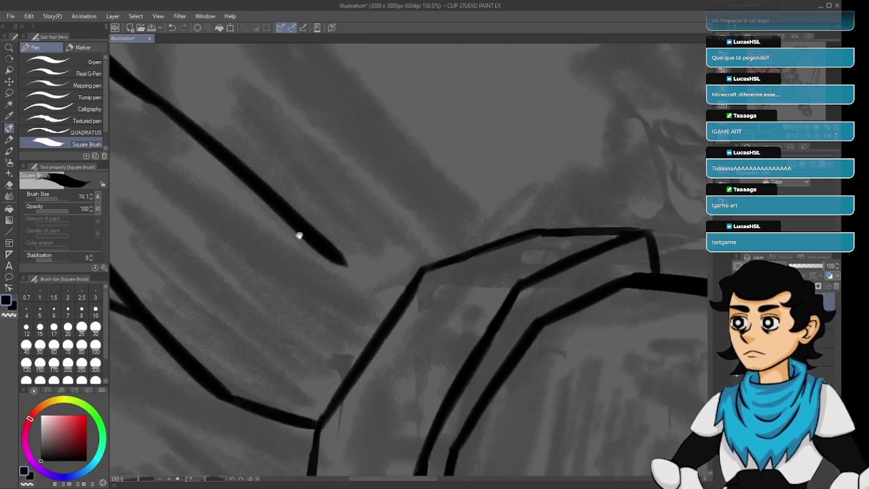
Ink a short diagonal line joining the inner end of the fifth spike's upper edge to the shield's side outline.
mouse_move(391, 316)
mouse_down()
mouse_move(340, 257)
mouse_move(386, 315)
mouse_up()
key(ctrl+z)
key(ctrl+z)
mouse_move(342, 262)
mouse_down()
mouse_move(397, 322)
mouse_move(386, 313)
mouse_up()
key(ctrl+z)
key(ctrl+z)
drag(331, 253, 391, 314)
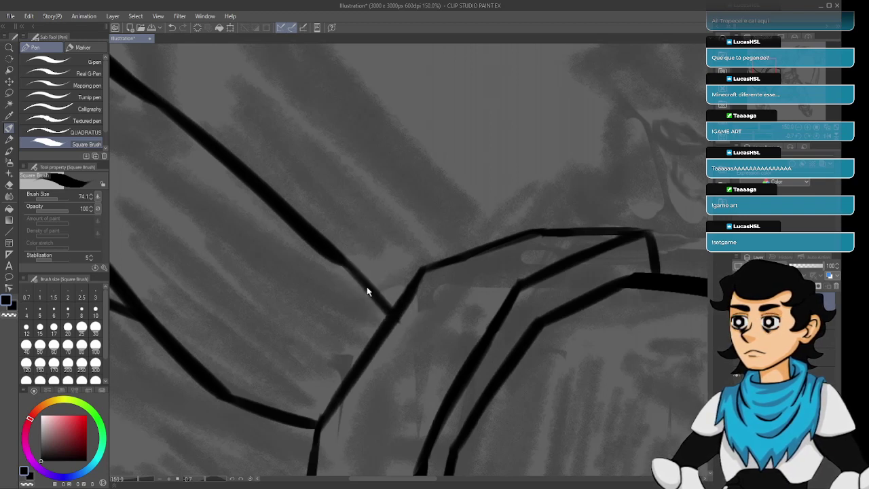
key(ctrl+z)
drag(330, 252, 391, 319)
key(ctrl+z)
drag(337, 257, 378, 305)
key(ctrl+z)
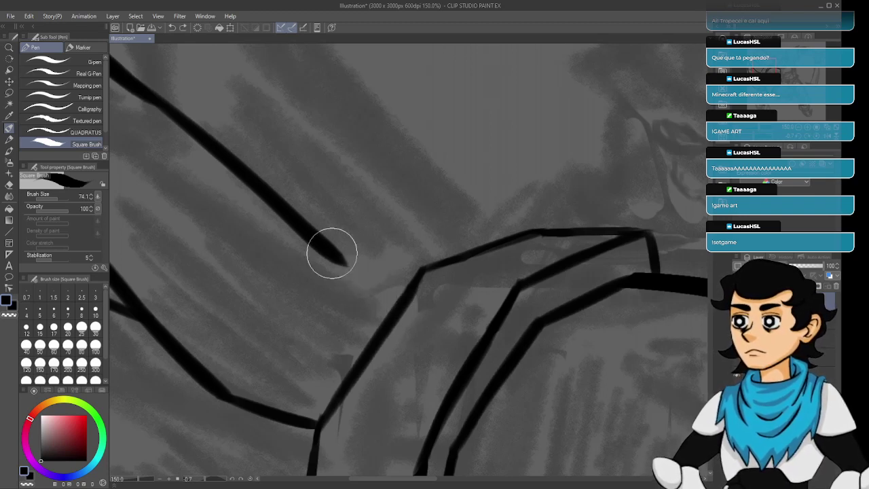
drag(333, 253, 395, 317)
mouse_move(360, 275)
mouse_down()
mouse_move(362, 318)
mouse_move(339, 309)
mouse_move(386, 334)
mouse_move(342, 274)
mouse_up()
Review the whole drawing, checking the inked shield and spikes against the full warrior sketch.
scroll(343, 274, down, 4)
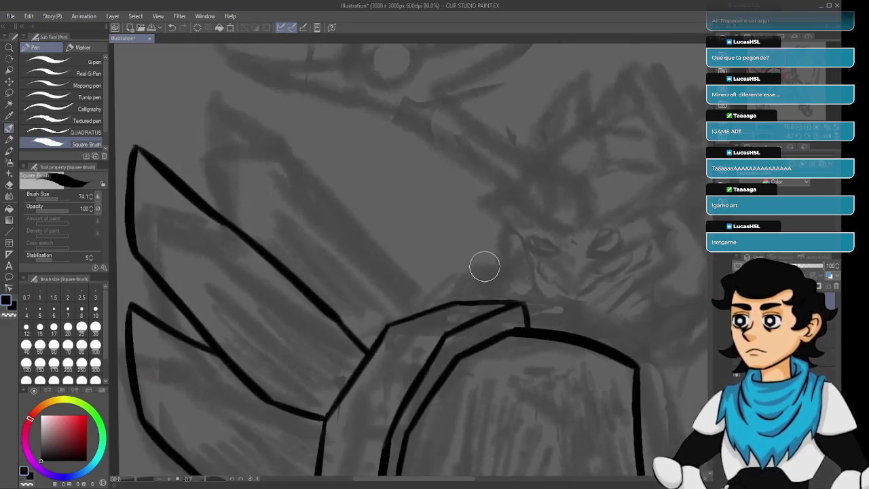
scroll(485, 266, down, 2)
drag(618, 314, 627, 291)
scroll(445, 251, up, 3)
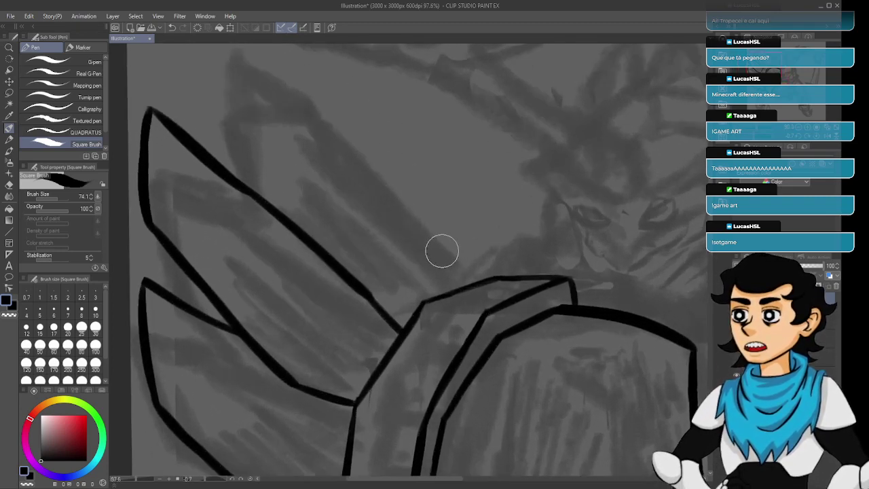
scroll(461, 309, down, 5)
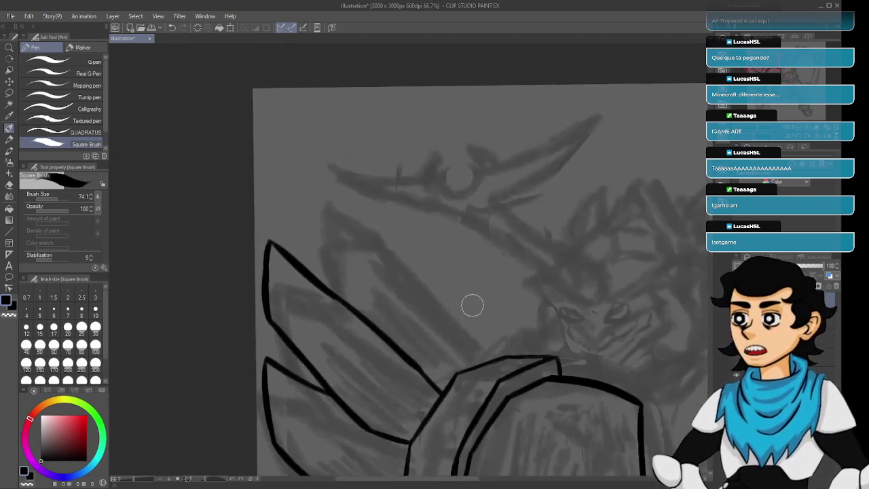
drag(632, 409, 536, 304)
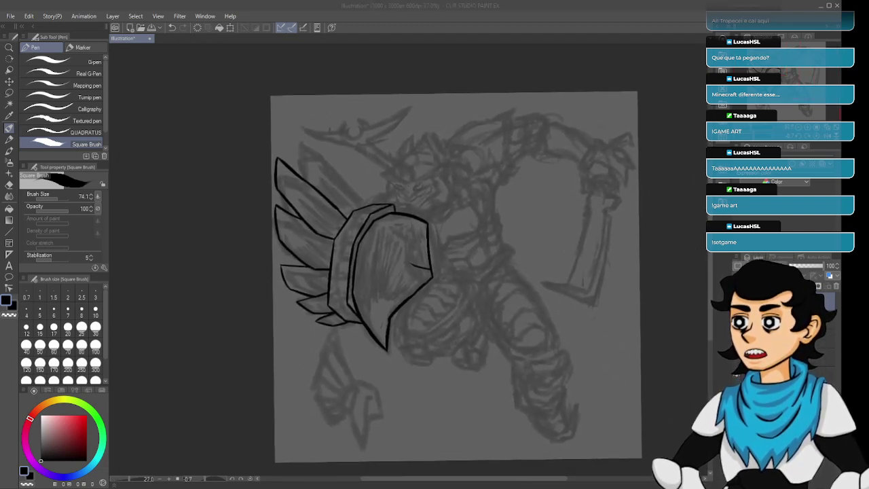
key(alt+Tab)
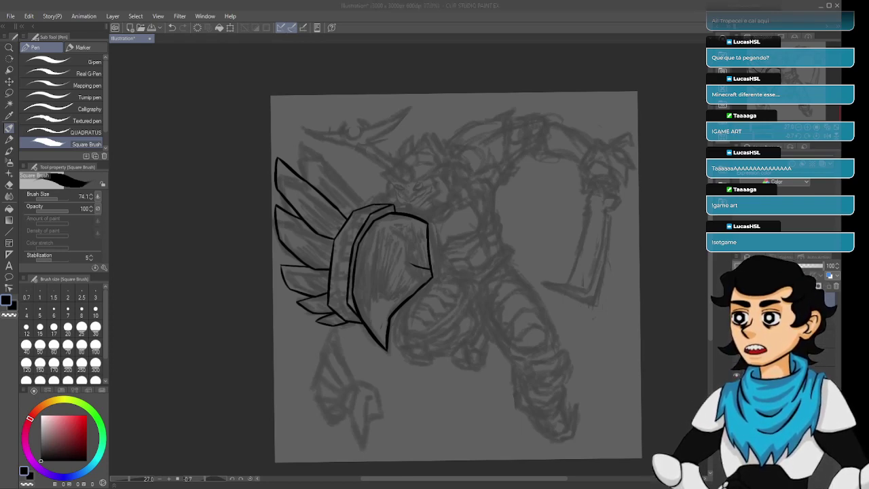
click(725, 250)
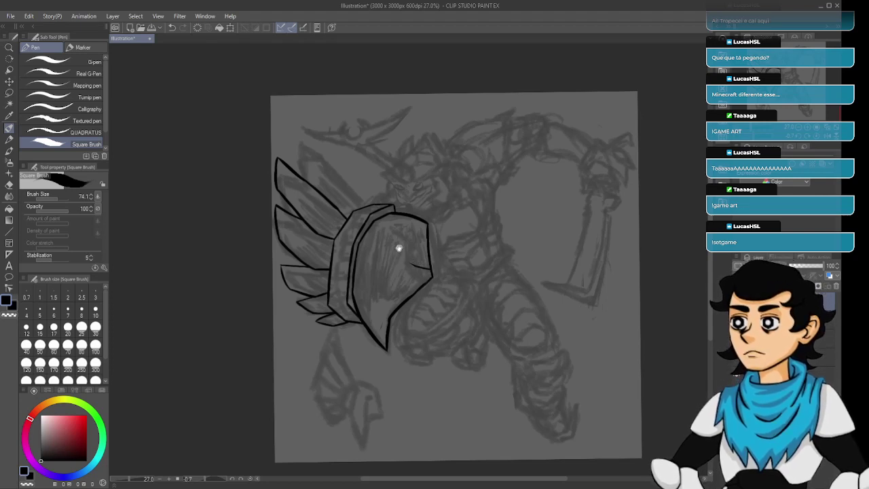
drag(399, 248, 435, 294)
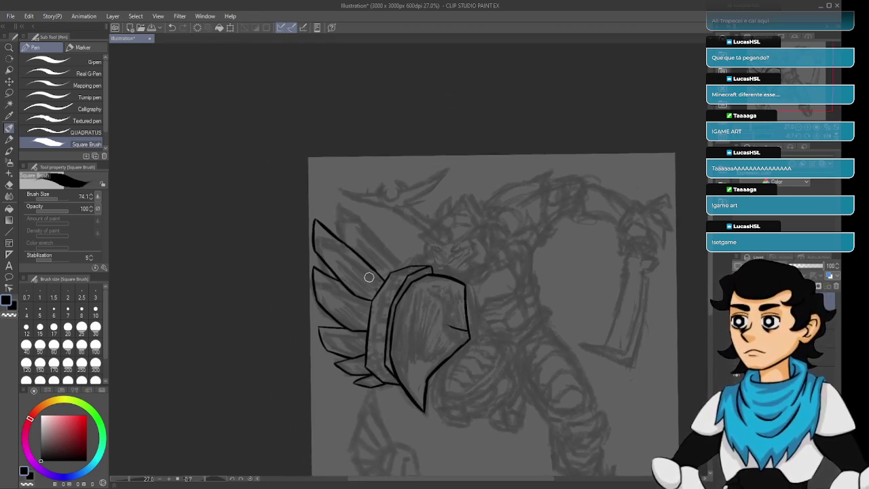
scroll(381, 269, up, 1)
scroll(381, 267, down, 1)
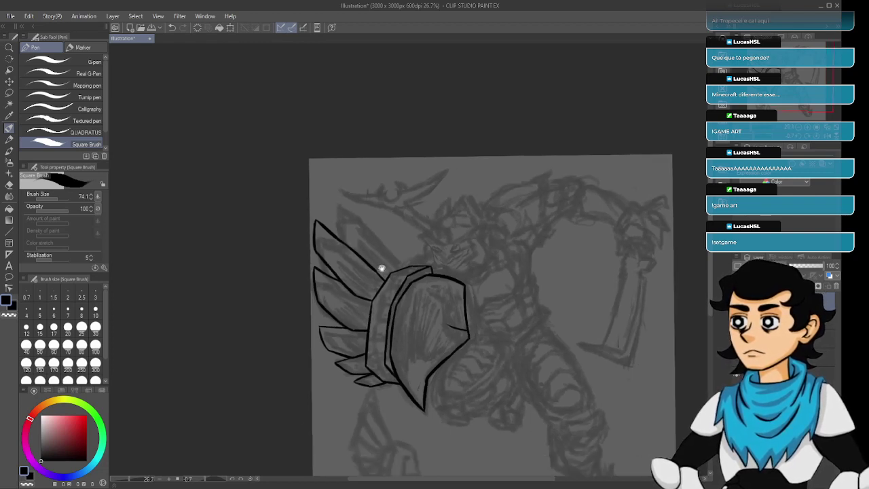
drag(472, 325, 421, 260)
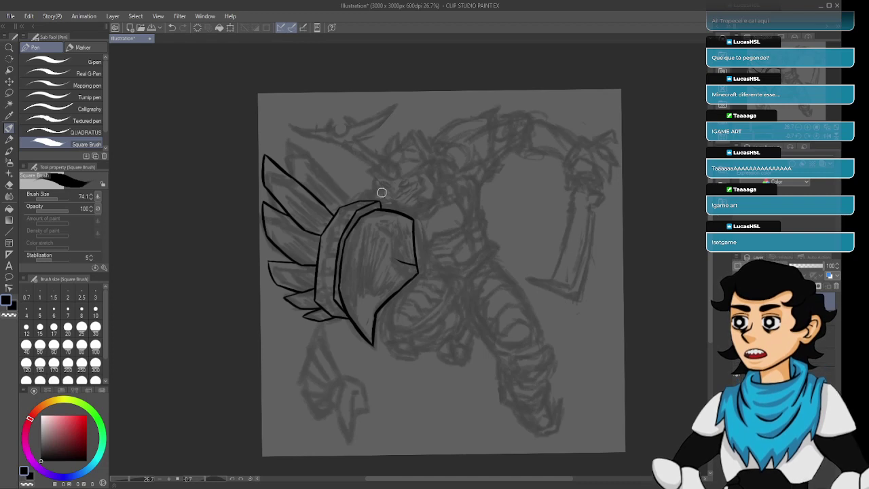
Undo the trial ink strokes over the warrior's eyes and the hooked blade.
key(ctrl+z)
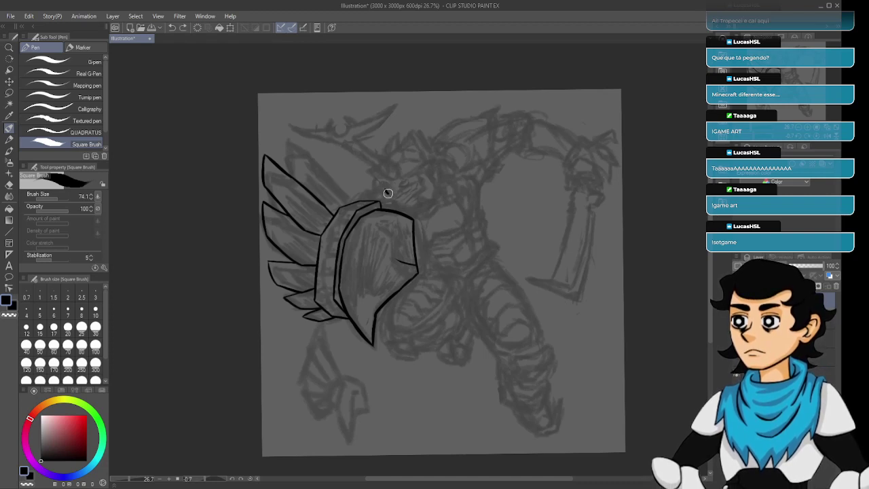
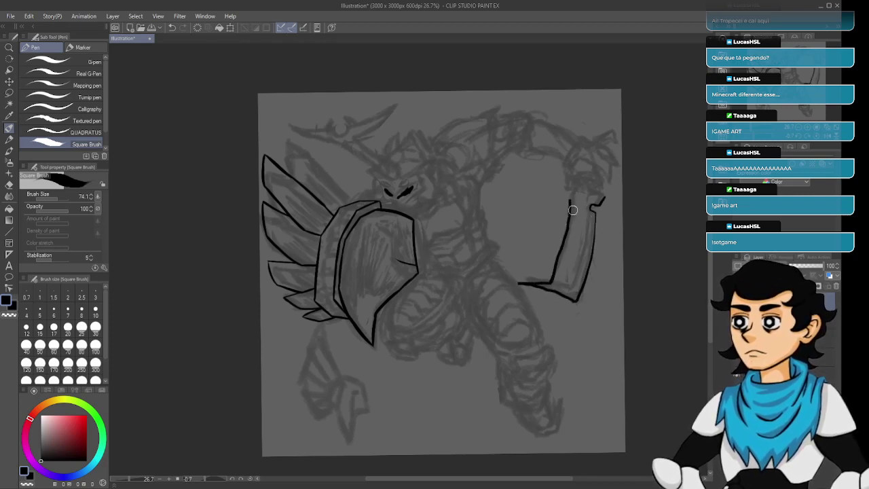
key(ctrl+z)
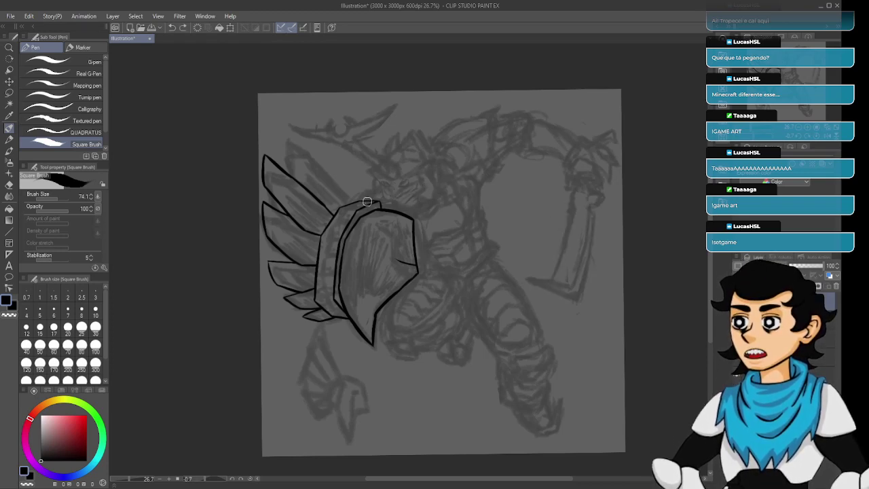
Ink the sixth spike's lower edge as a short tapering diagonal that runs down into the fifth spike's upper edge.
scroll(367, 202, down, 1)
scroll(352, 205, up, 3)
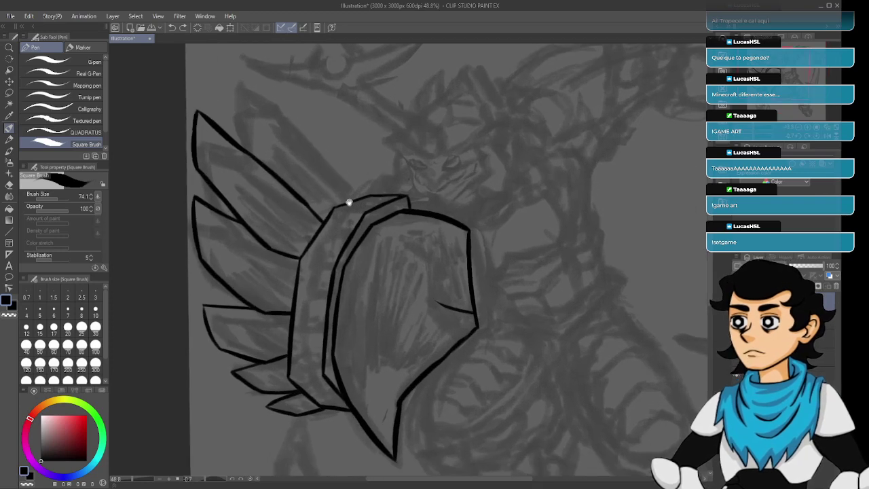
drag(349, 202, 405, 319)
scroll(379, 266, down, 2)
scroll(379, 266, up, 3)
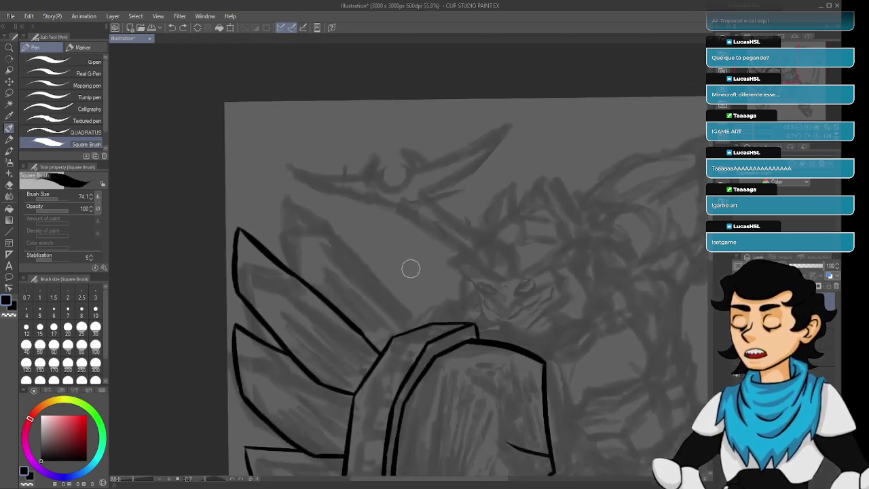
scroll(411, 268, up, 1)
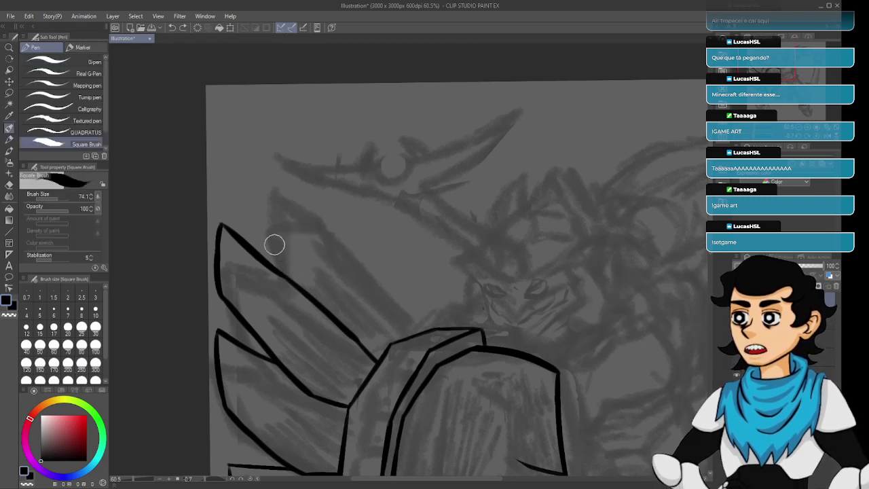
drag(267, 234, 322, 310)
key(ctrl+z)
mouse_move(269, 236)
mouse_down()
mouse_move(321, 304)
mouse_move(298, 275)
mouse_move(311, 293)
mouse_up()
key(ctrl+z)
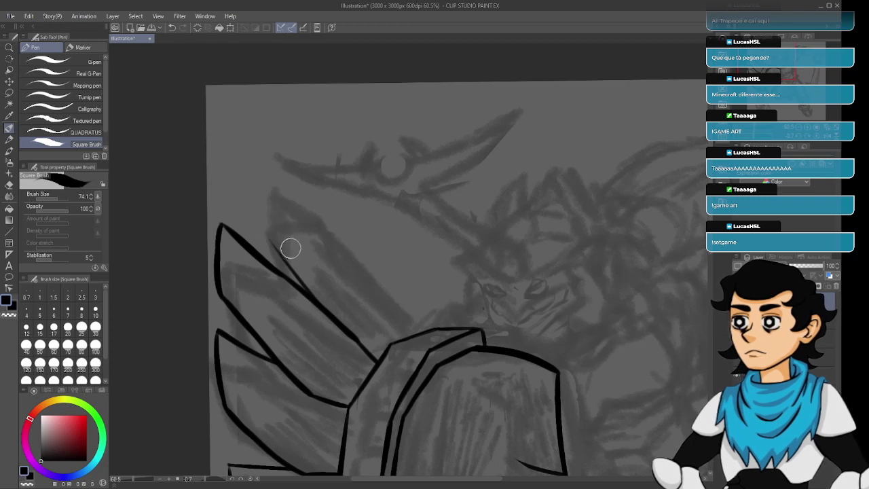
drag(270, 237, 335, 316)
key(ctrl+z)
drag(272, 243, 319, 302)
key(ctrl+z)
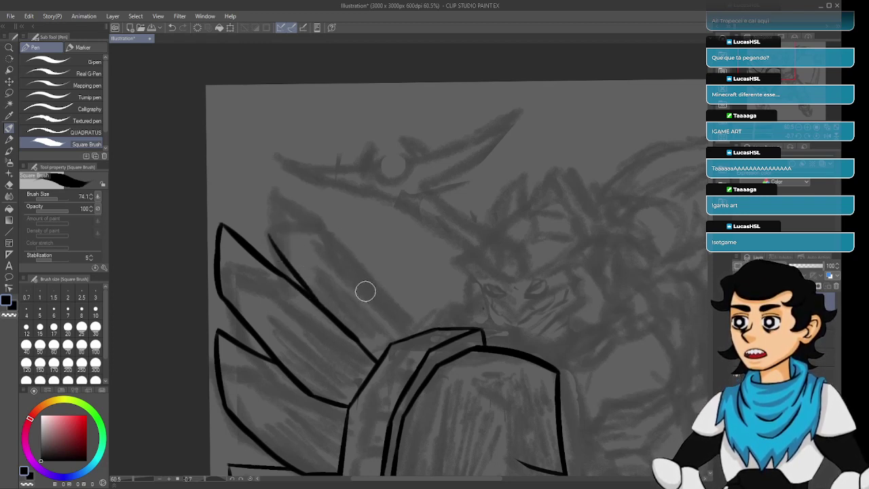
Try inking the sixth spike's upper edge as a diagonal stroke rising outward from the shield's upper rim.
drag(385, 278, 395, 283)
drag(418, 341, 347, 236)
key(ctrl+z)
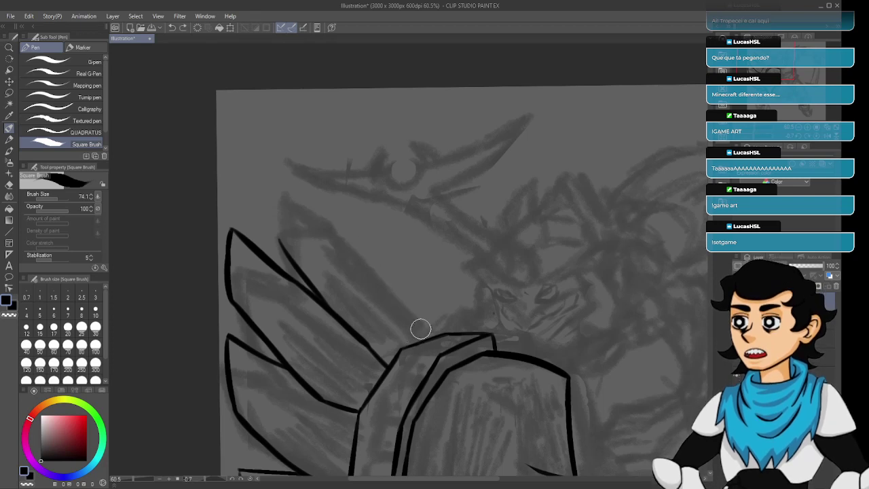
drag(417, 330, 364, 252)
key(ctrl+z)
drag(405, 312, 350, 246)
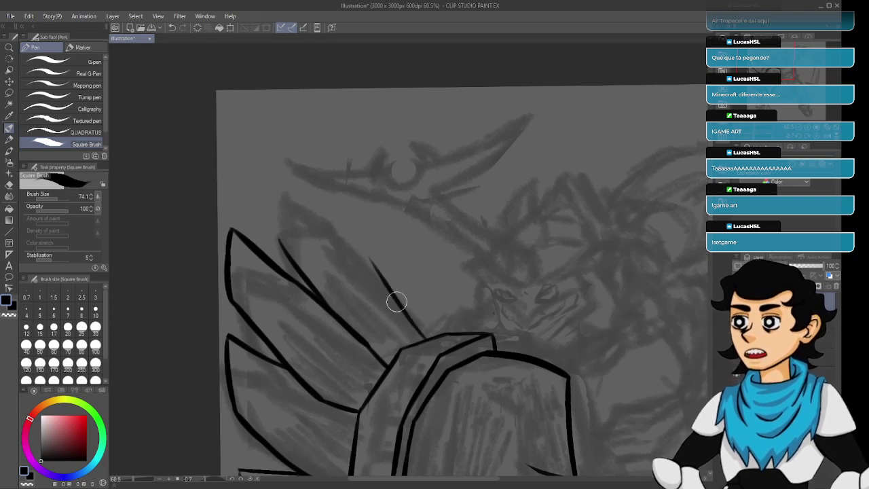
key(ctrl+z)
drag(420, 335, 348, 249)
key(ctrl+z)
drag(417, 338, 347, 242)
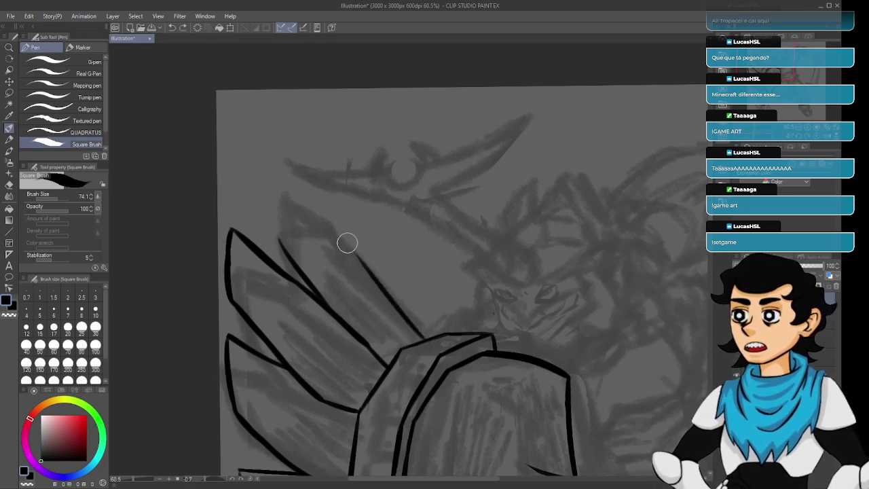
key(ctrl+z)
drag(427, 343, 342, 244)
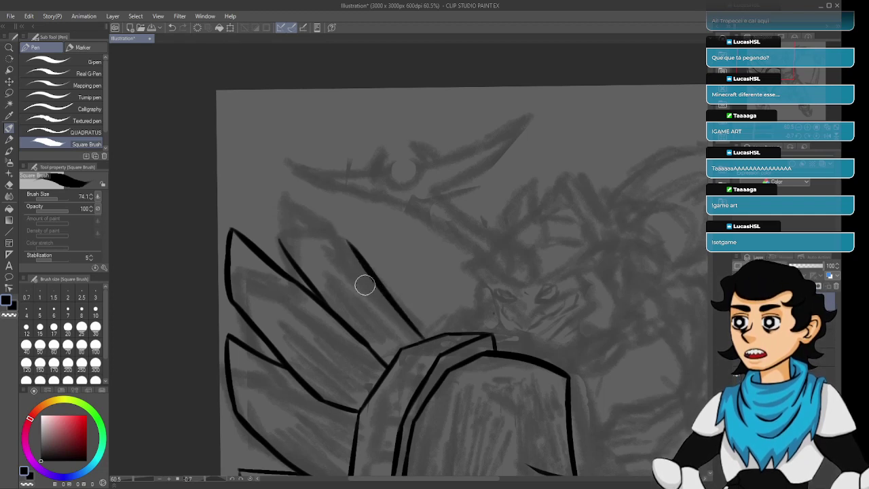
key(ctrl+z)
mouse_move(430, 346)
mouse_down()
mouse_move(327, 222)
mouse_move(427, 328)
mouse_up()
key(ctrl+z)
key(ctrl+z)
Try a longer upper edge for the sixth spike, running down from its outer end across the shield's rim, and erase it.
drag(322, 207, 422, 341)
key(ctrl+z)
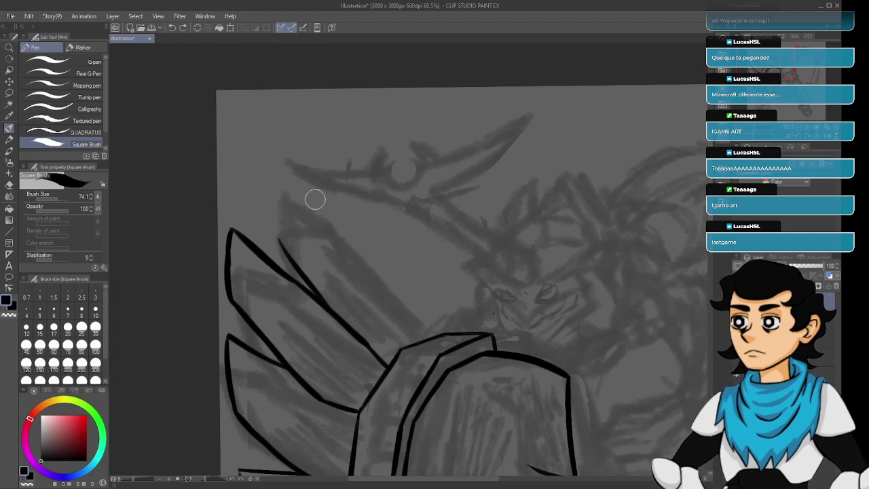
drag(315, 198, 438, 350)
key(ctrl+z)
drag(318, 194, 438, 346)
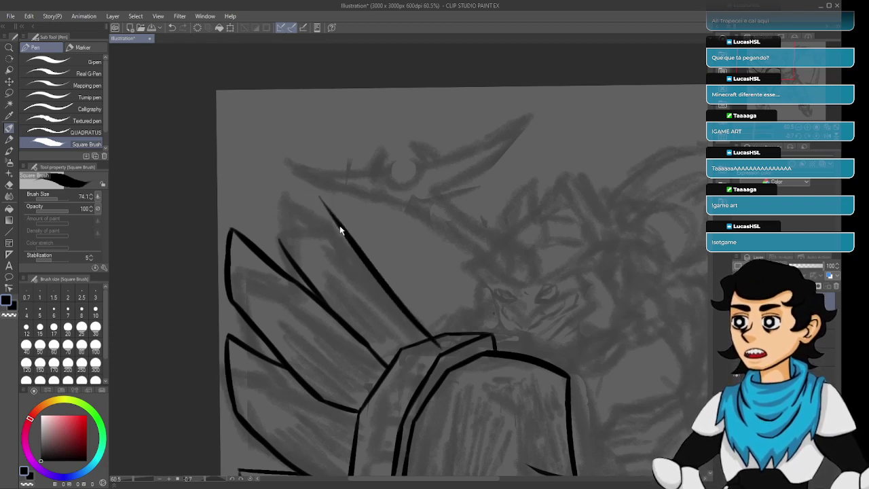
key(e)
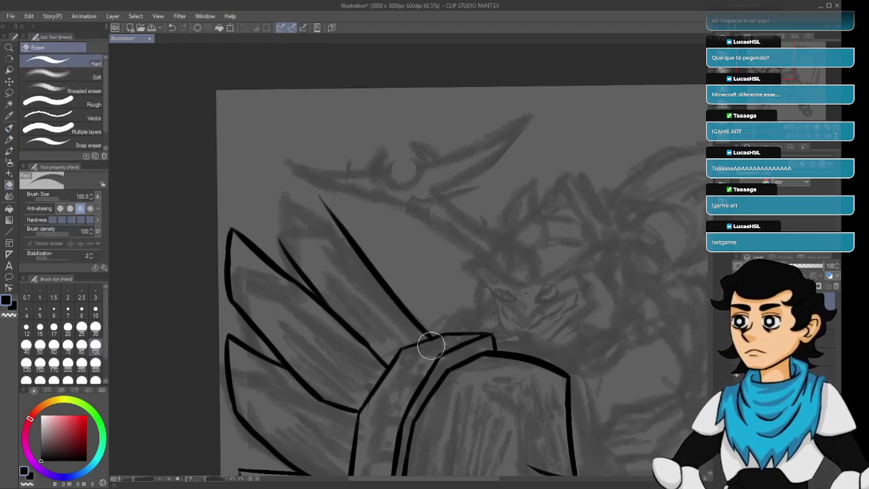
mouse_move(364, 227)
mouse_down()
mouse_move(413, 316)
mouse_move(394, 264)
mouse_move(382, 284)
mouse_up()
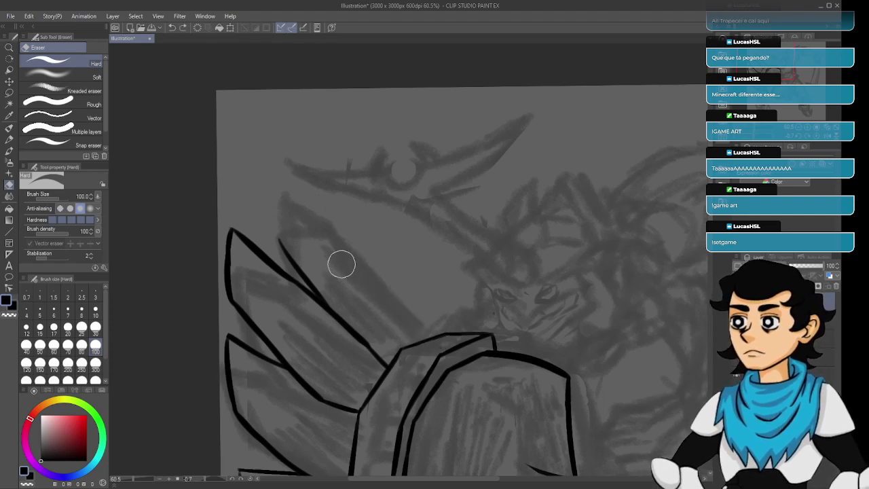
Ink the sixth spike's upper edge as a long thin diagonal from the sketched horn's outer tip down to the shield's upper rim.
key(p)
drag(307, 195, 429, 337)
key(ctrl+z)
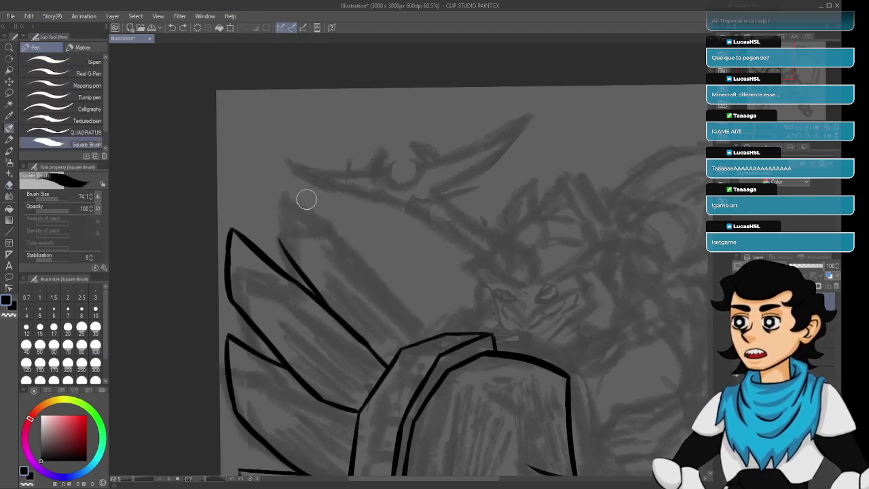
drag(305, 198, 427, 336)
key(ctrl+z)
drag(306, 192, 426, 335)
key(ctrl+z)
key(ctrl+z)
drag(305, 175, 442, 350)
key(ctrl+z)
drag(293, 157, 435, 336)
key(ctrl+z)
drag(300, 159, 422, 339)
key(ctrl+z)
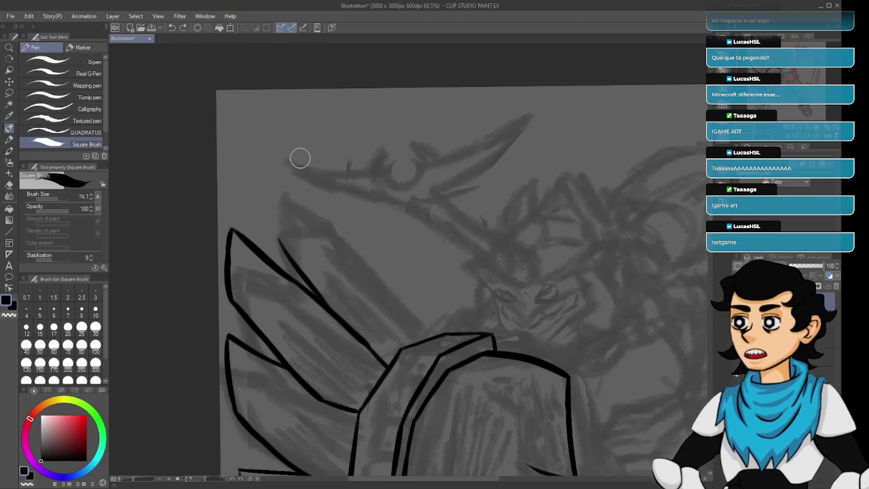
drag(297, 150, 430, 337)
key(ctrl+z)
drag(294, 149, 432, 337)
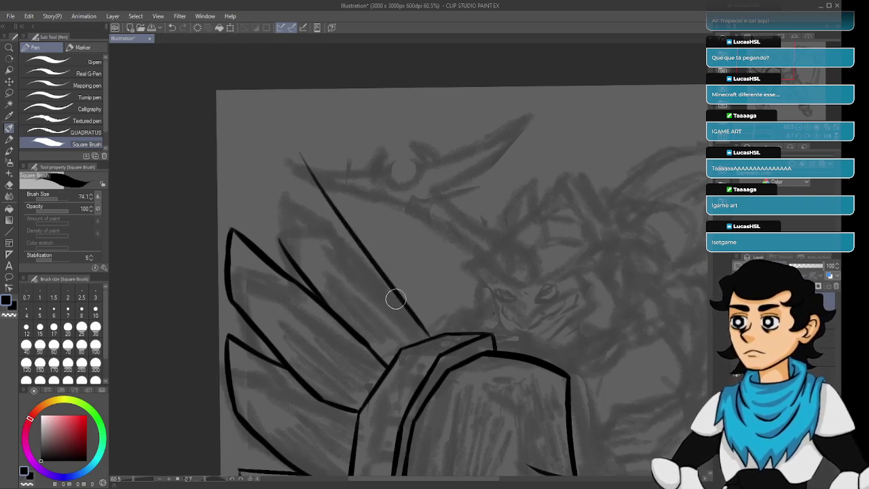
Redo the sixth spike's upper edge as a long diagonal into the shield's upper rim, and erase the overrun inside the rim.
key(ctrl+z)
drag(296, 149, 441, 354)
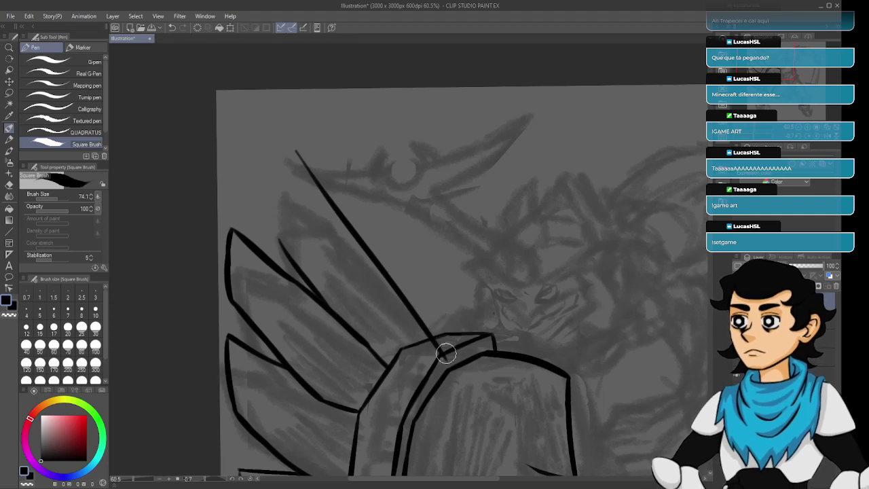
key(e)
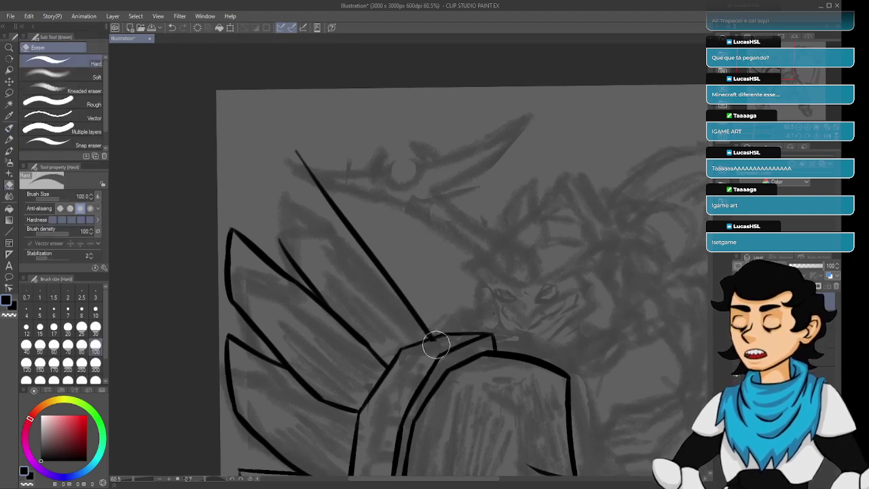
drag(403, 271, 421, 300)
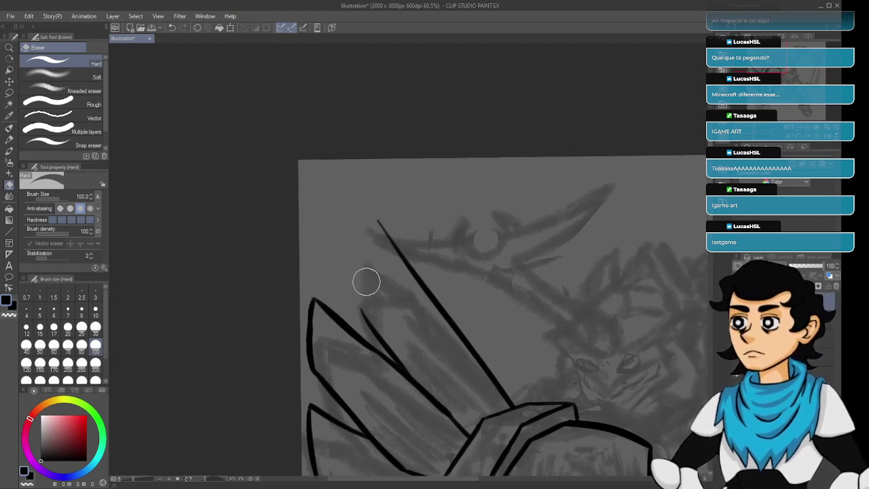
Ink the sixth spike's outer edge as a slightly curved, near-vertical stroke rising from the lower edge's end, redoing it until it fits.
key(p)
drag(363, 310, 359, 252)
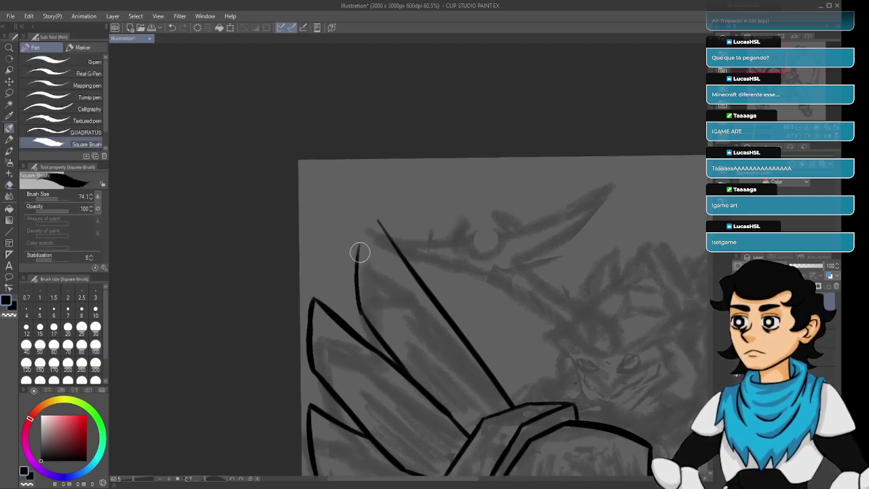
key(ctrl+z)
drag(360, 301, 364, 236)
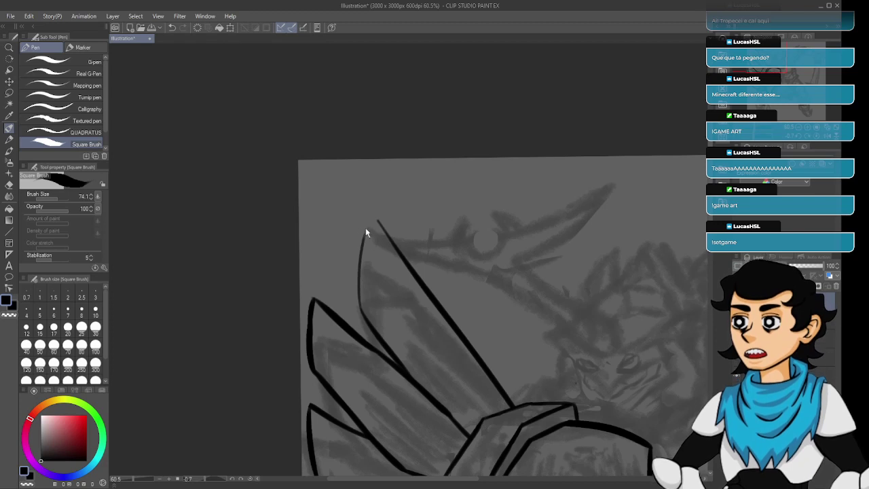
drag(361, 309, 356, 234)
key(ctrl+z)
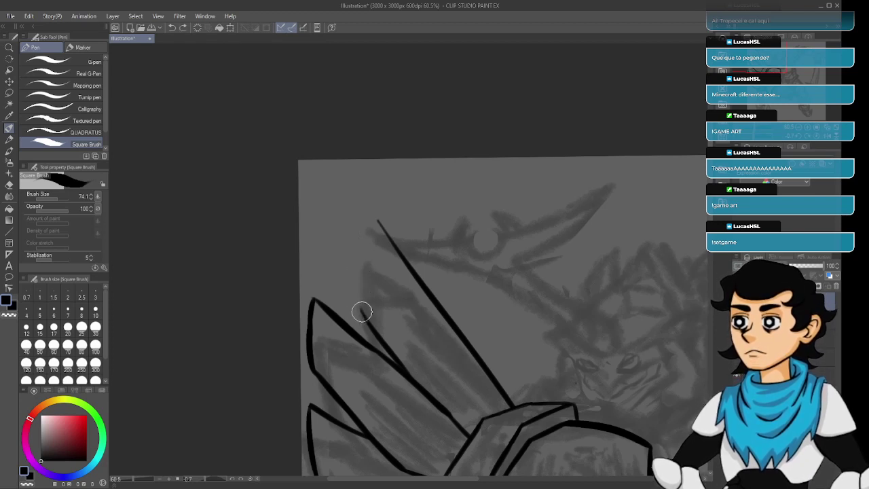
drag(359, 307, 360, 225)
key(ctrl+z)
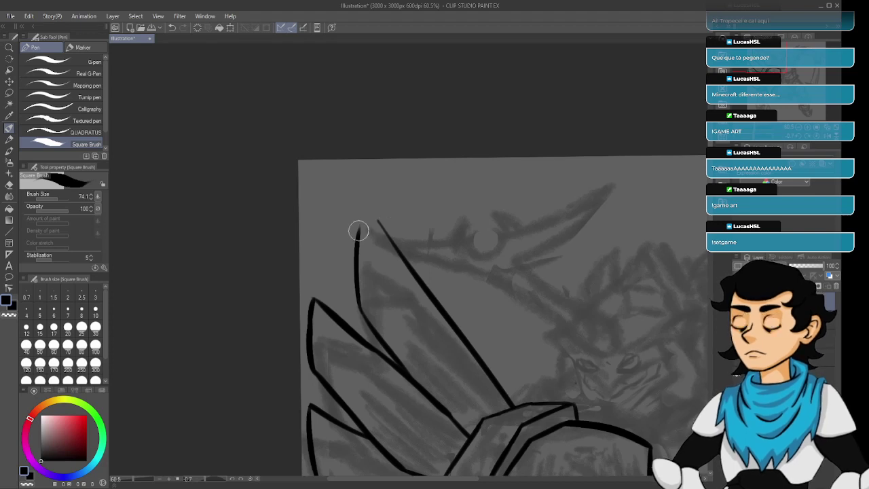
Close the sixth spike's tip with a short diagonal between its outer and upper edges, and erase the line ends sticking out past it.
drag(357, 233, 412, 252)
key(ctrl+z)
key(ctrl+z)
drag(355, 230, 407, 252)
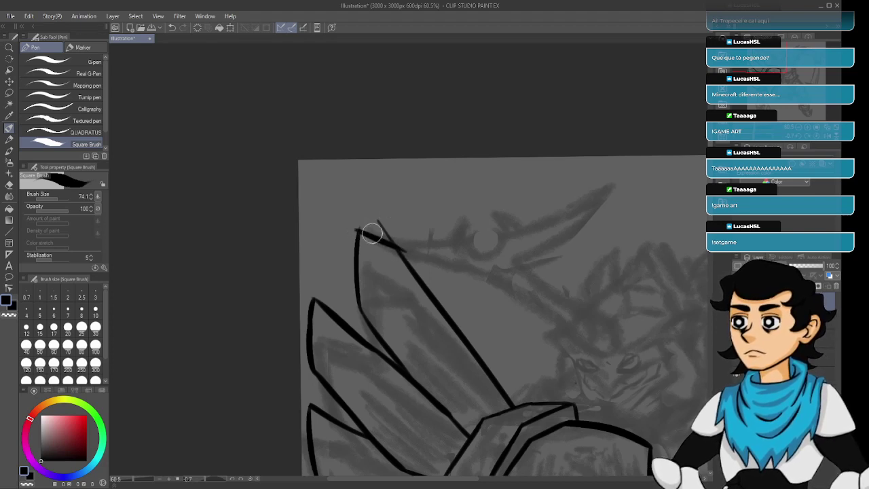
key(e)
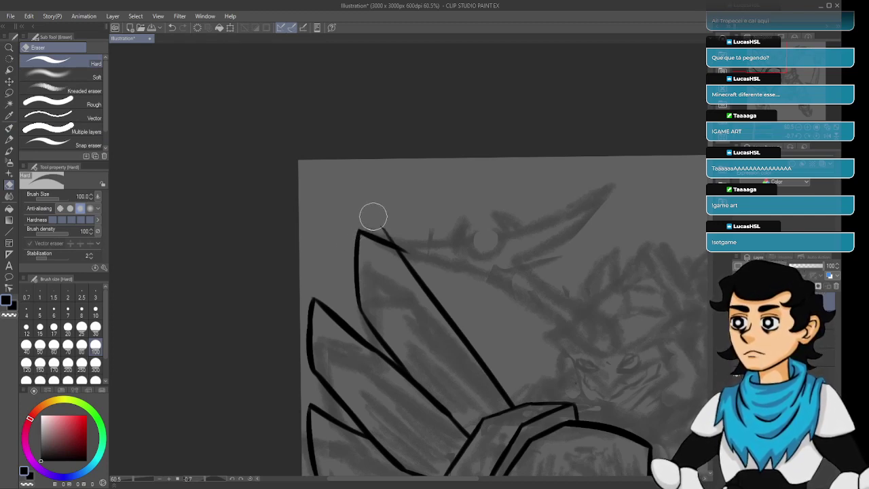
drag(373, 218, 387, 232)
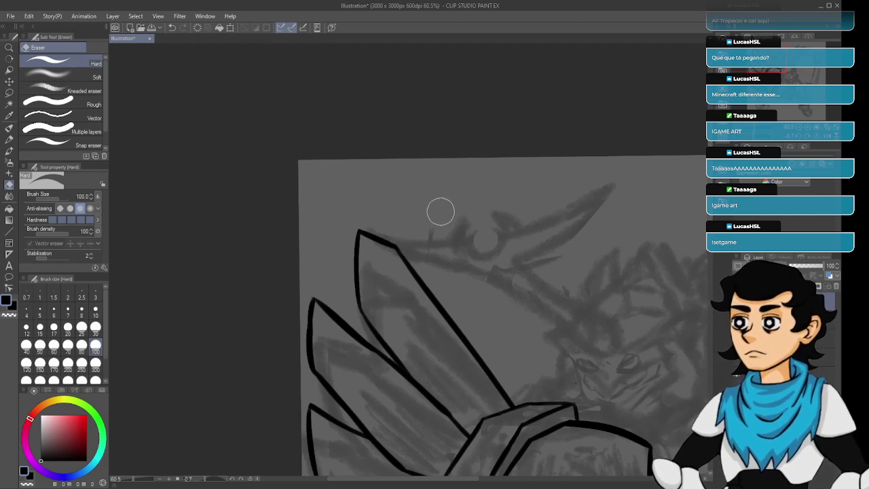
drag(441, 208, 418, 197)
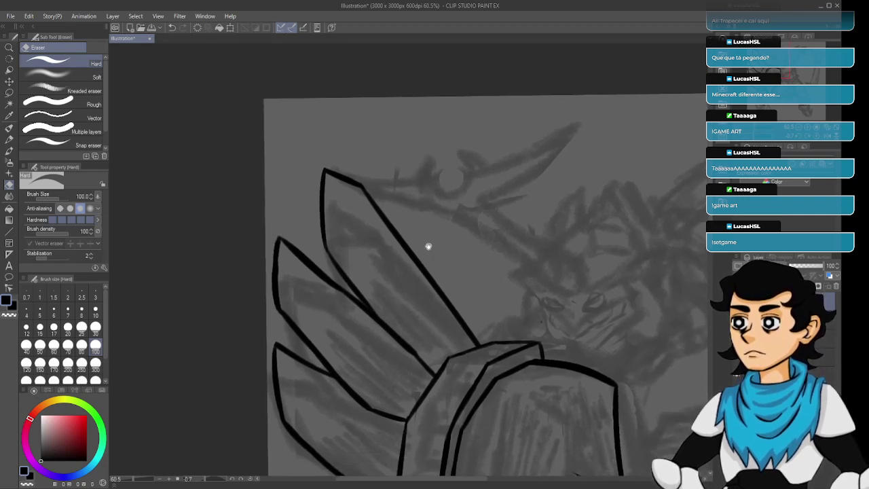
drag(390, 204, 468, 284)
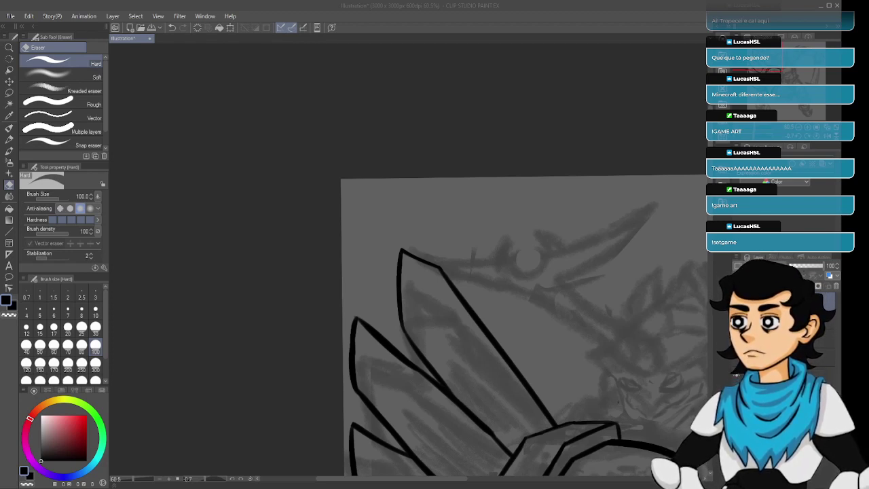
key(alt+Tab)
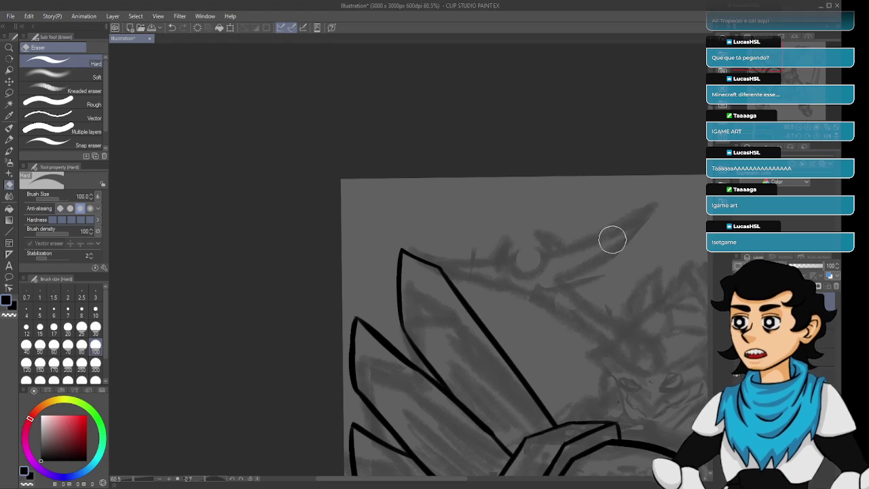
mouse_move(455, 403)
mouse_down()
mouse_move(444, 295)
mouse_move(432, 265)
mouse_up()
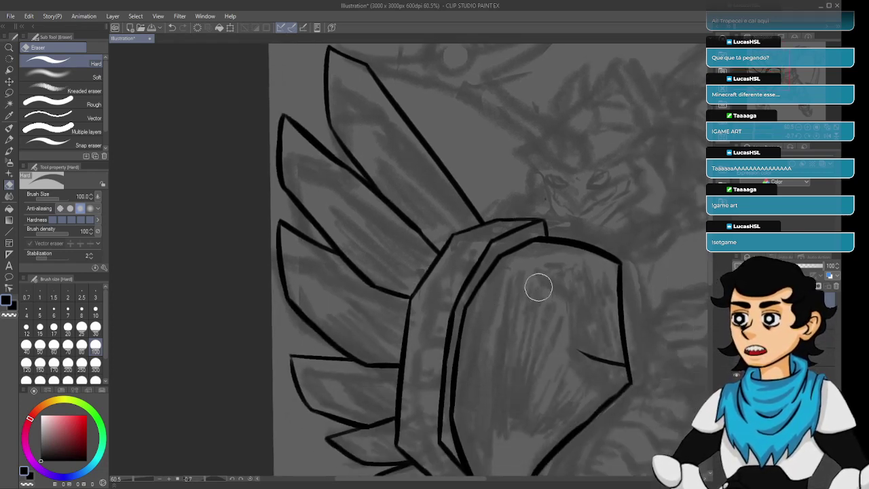
Try inking a downward detail line inside the upper part of the shield's face.
key(p)
drag(536, 280, 549, 373)
key(ctrl+z)
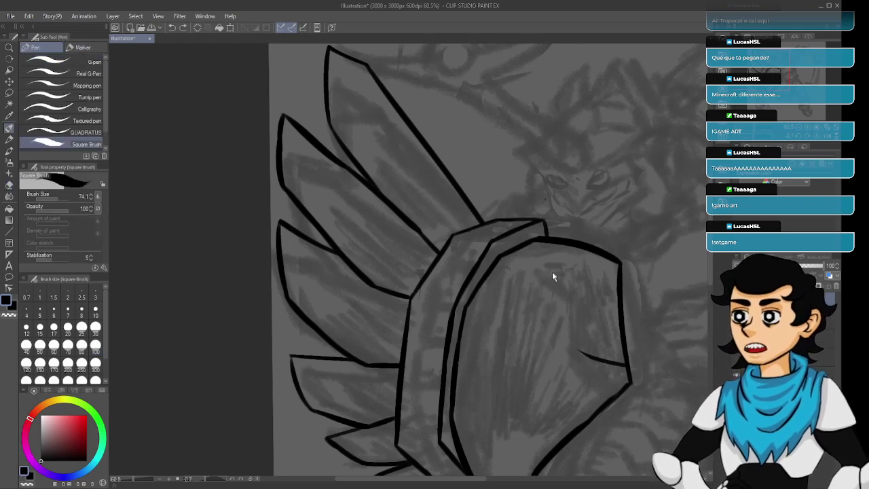
Examine the inked shield and spikes together with the sketched head, torso and legs around them.
mouse_move(601, 344)
mouse_down()
mouse_move(502, 285)
mouse_move(490, 265)
mouse_up()
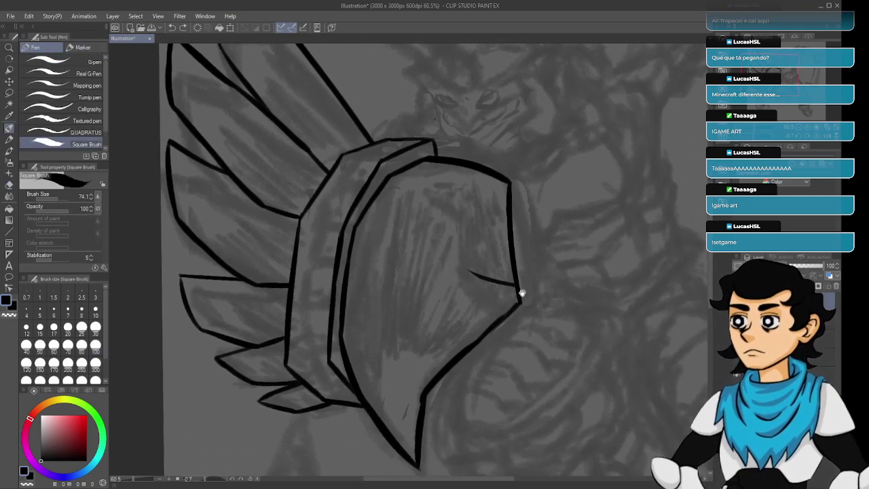
drag(473, 220, 562, 364)
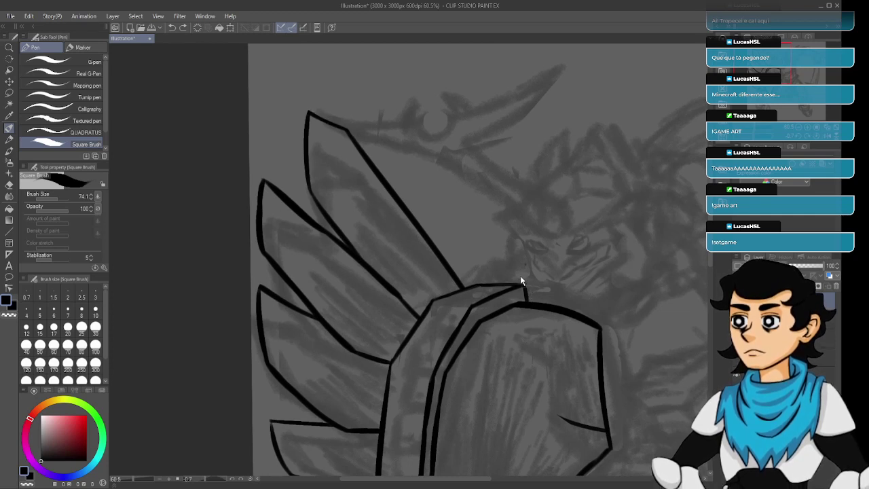
drag(577, 409, 481, 226)
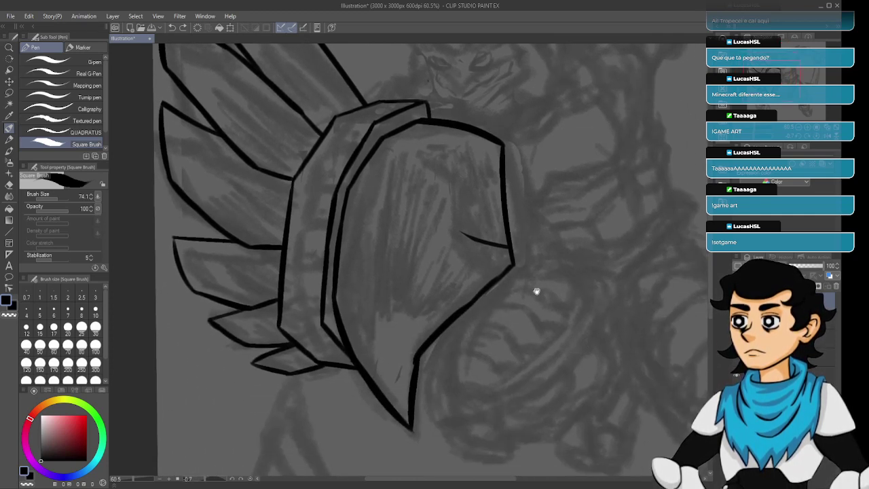
scroll(536, 291, right, 5)
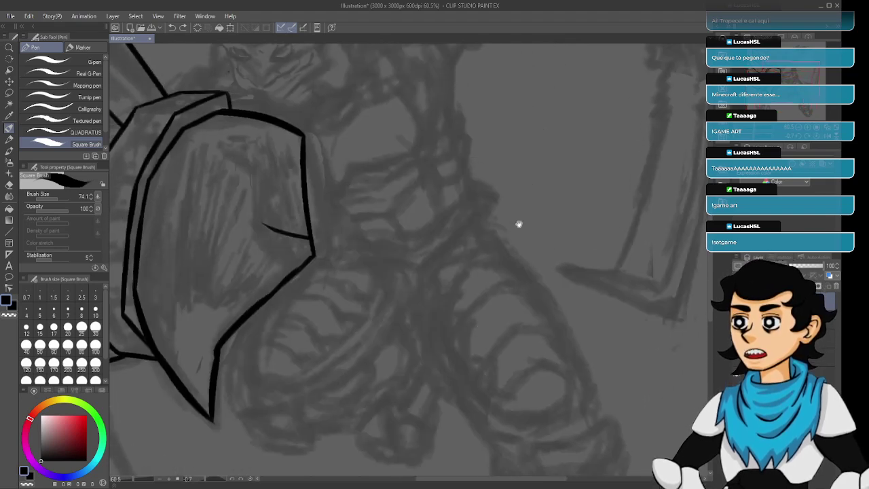
drag(518, 224, 532, 353)
drag(539, 272, 600, 294)
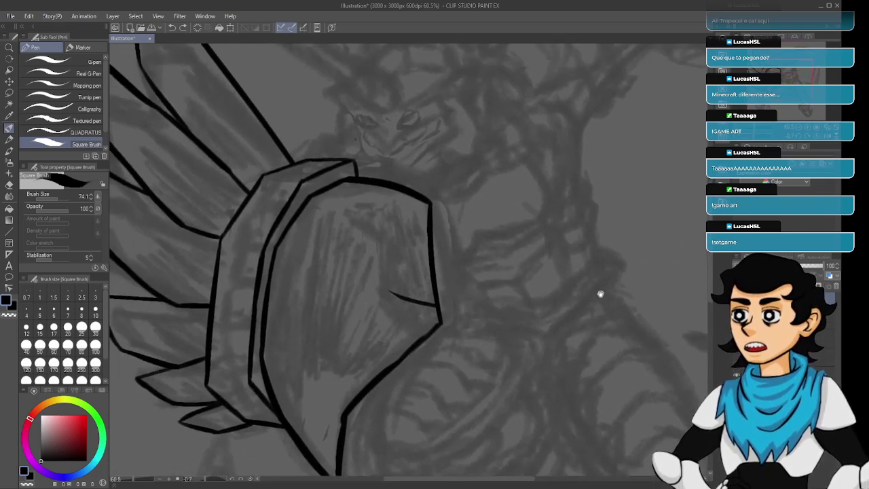
drag(563, 212, 563, 300)
drag(532, 209, 559, 276)
drag(541, 335, 514, 267)
drag(436, 223, 599, 283)
drag(554, 307, 560, 246)
drag(601, 286, 501, 196)
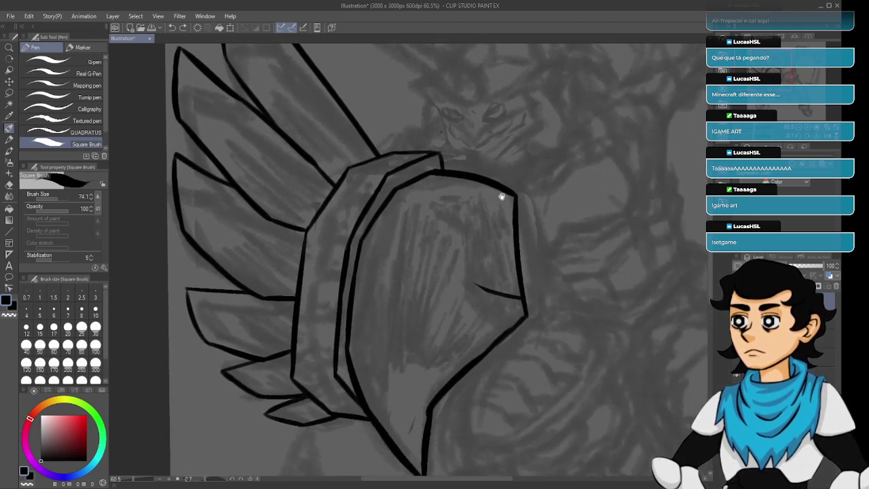
scroll(536, 273, down, 4)
scroll(535, 274, right, 3)
scroll(549, 219, down, 6)
scroll(501, 268, up, 4)
scroll(501, 268, right, 3)
scroll(519, 329, up, 3)
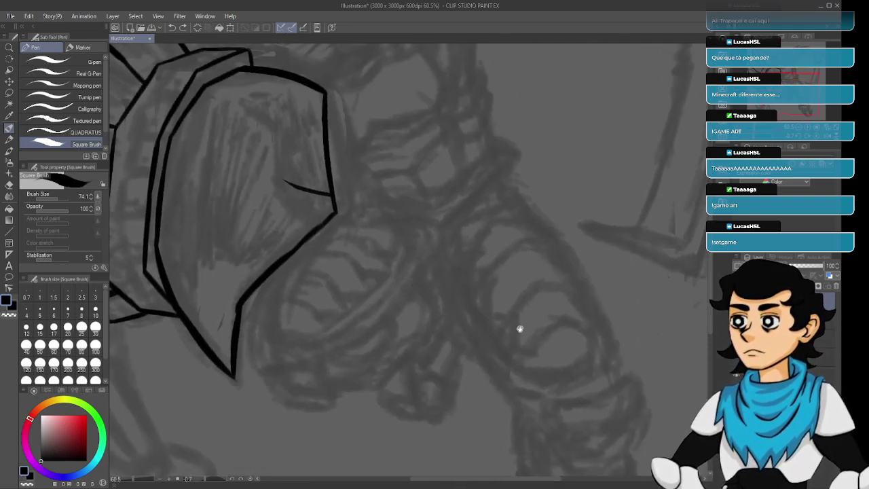
scroll(519, 329, left, 1)
scroll(519, 328, up, 1)
scroll(535, 334, left, 2)
scroll(536, 334, down, 1)
mouse_move(529, 224)
mouse_down()
mouse_move(547, 285)
mouse_move(606, 330)
mouse_up()
mouse_move(578, 273)
mouse_down()
mouse_move(607, 320)
mouse_move(584, 301)
mouse_up()
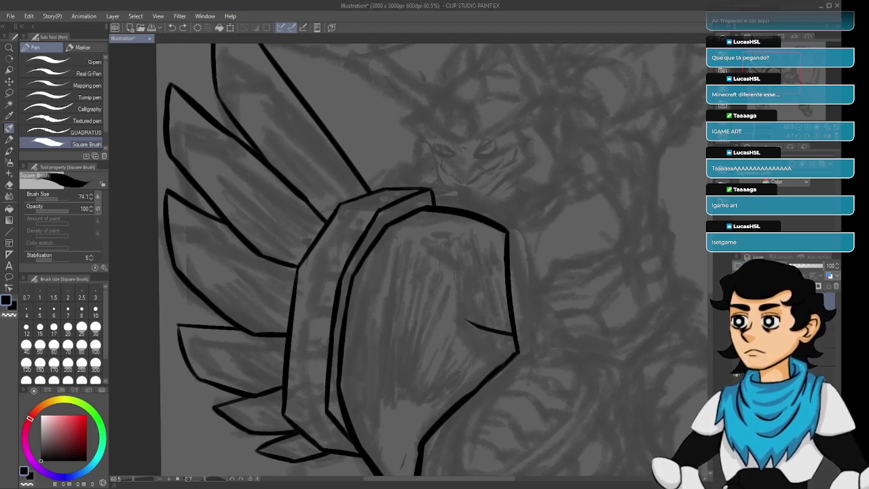
Hide the shield outline's layer and show it again to check which lines it holds.
click(735, 319)
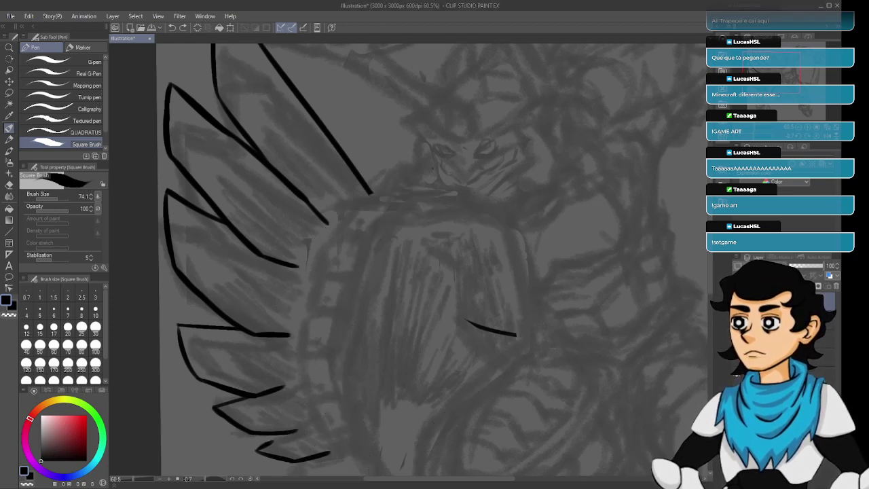
click(736, 319)
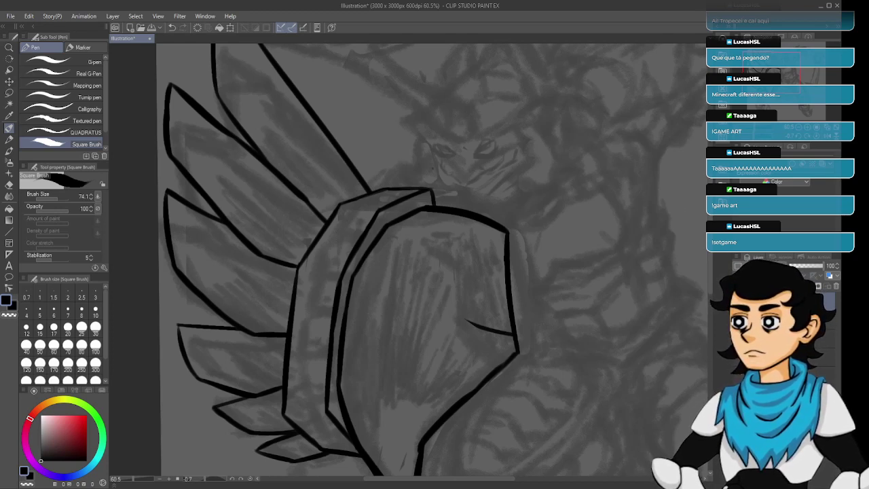
key(ctrl+z)
key(ctrl+y)
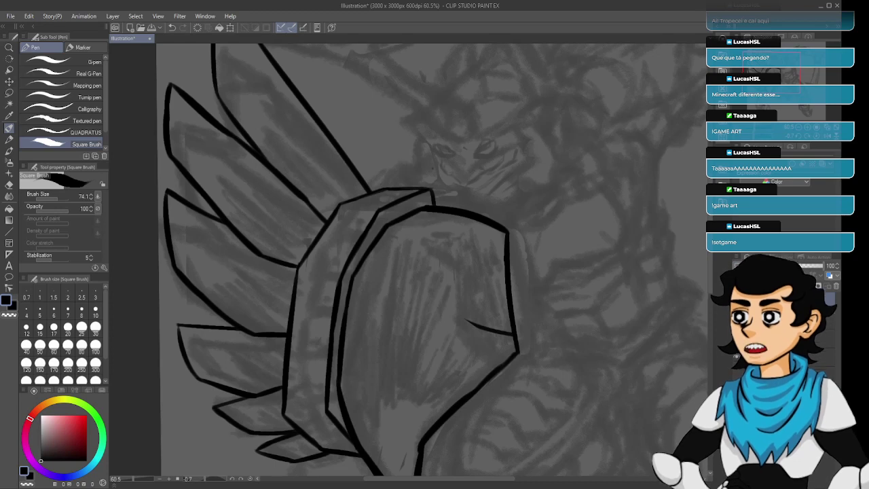